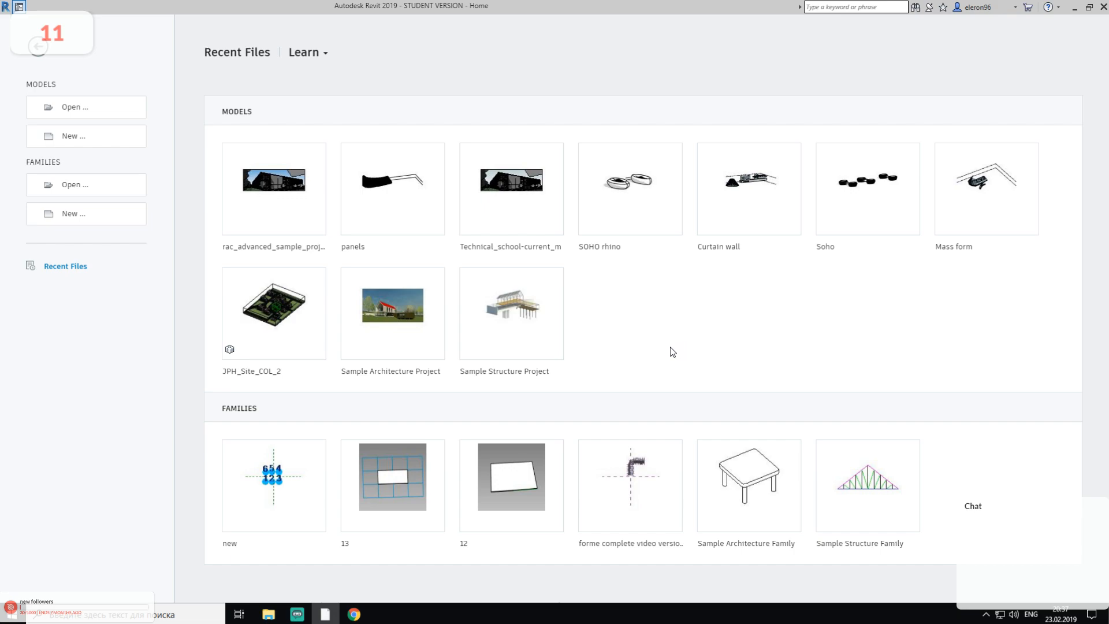
Create a new project, choosing a template other than Construction Template for it
left_click(74, 141)
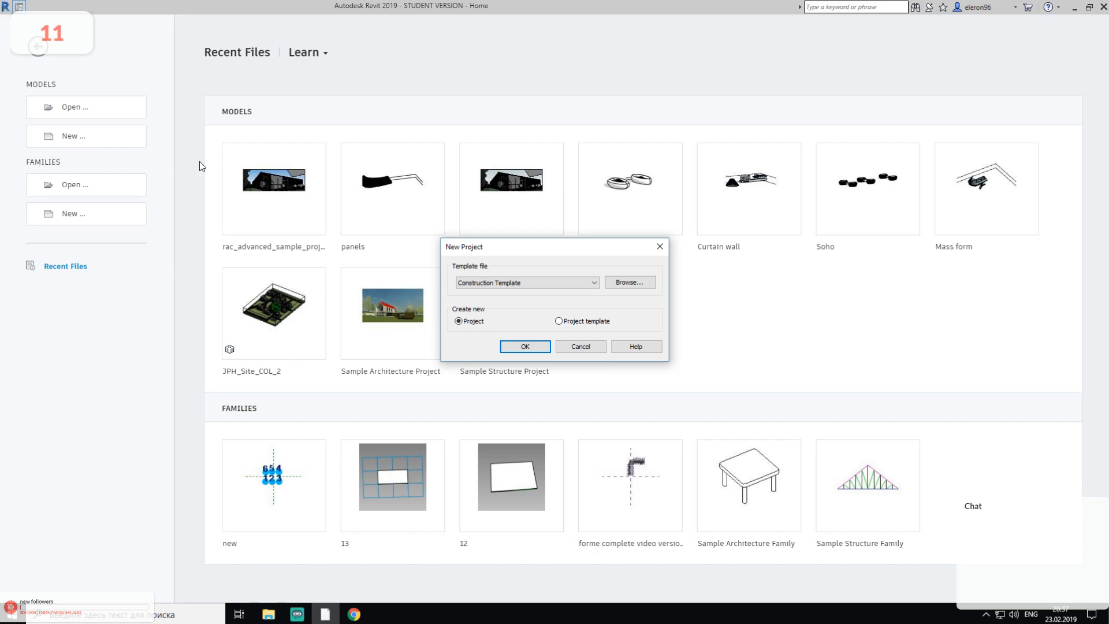
left_click(480, 283)
left_click(469, 309)
left_click(514, 347)
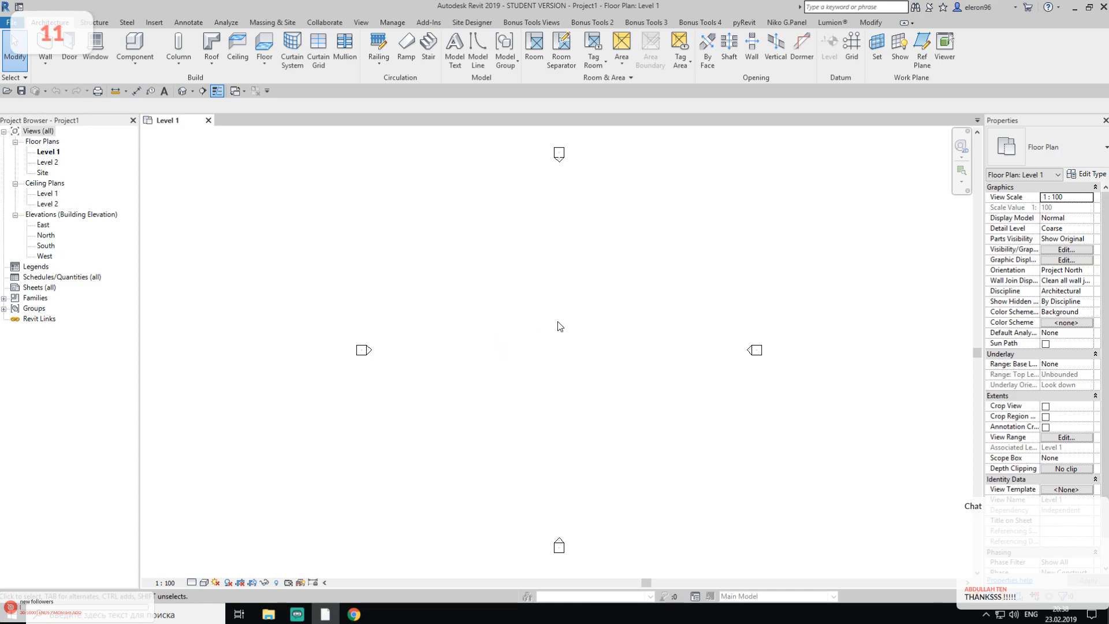
Open the default 3D view of the new project
scroll(553, 334, "down", 2)
middle_click_drag(563, 343, 521, 365)
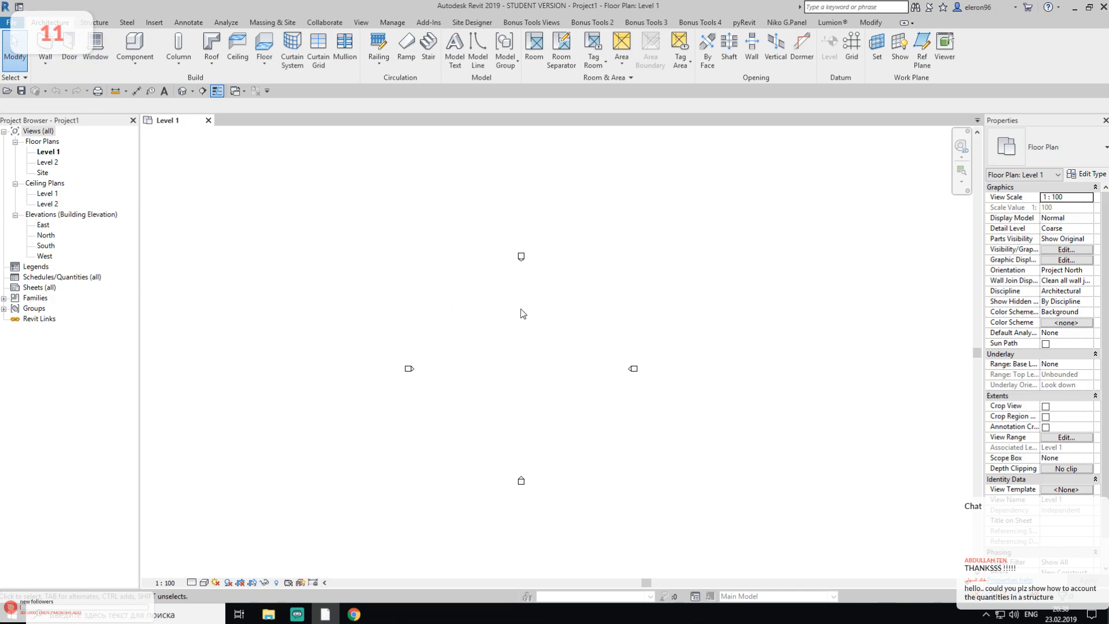
left_click(182, 91)
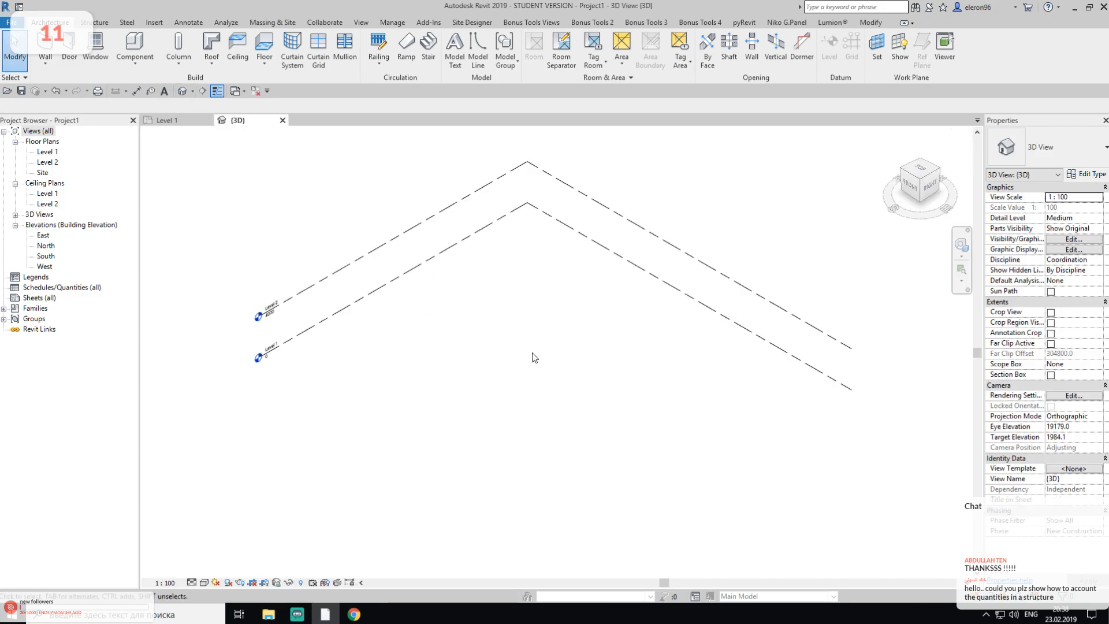
Create a rectangular Generic Floor - 400mm on Level 1, about 2800 by 2900 mm
scroll(516, 352, "up", 3)
scroll(516, 353, "down", 2)
left_click(276, 48)
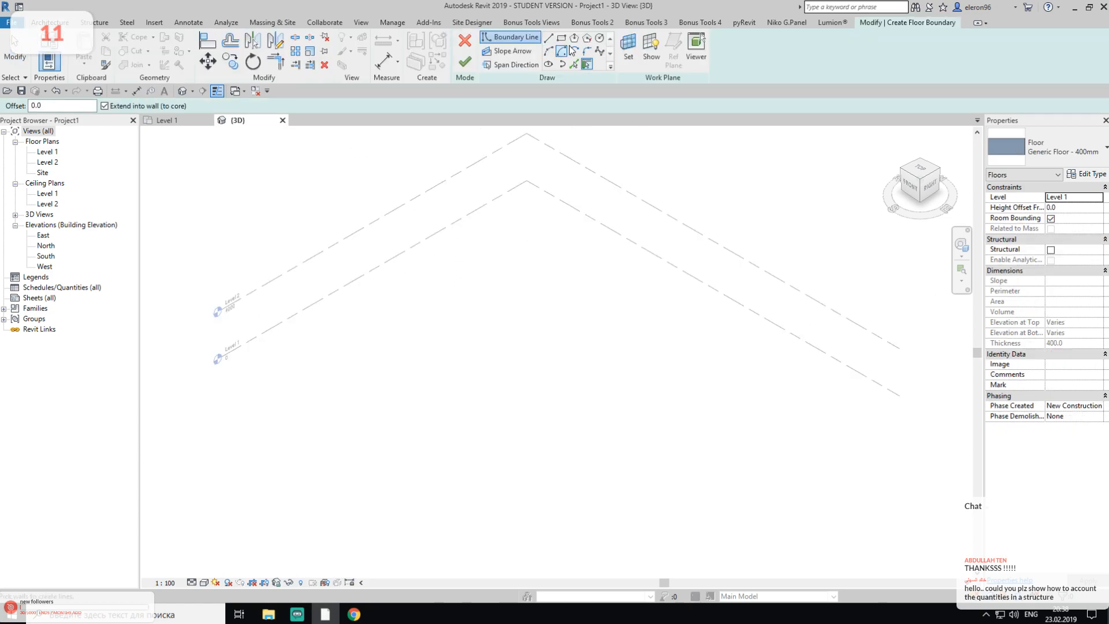
left_click(497, 292)
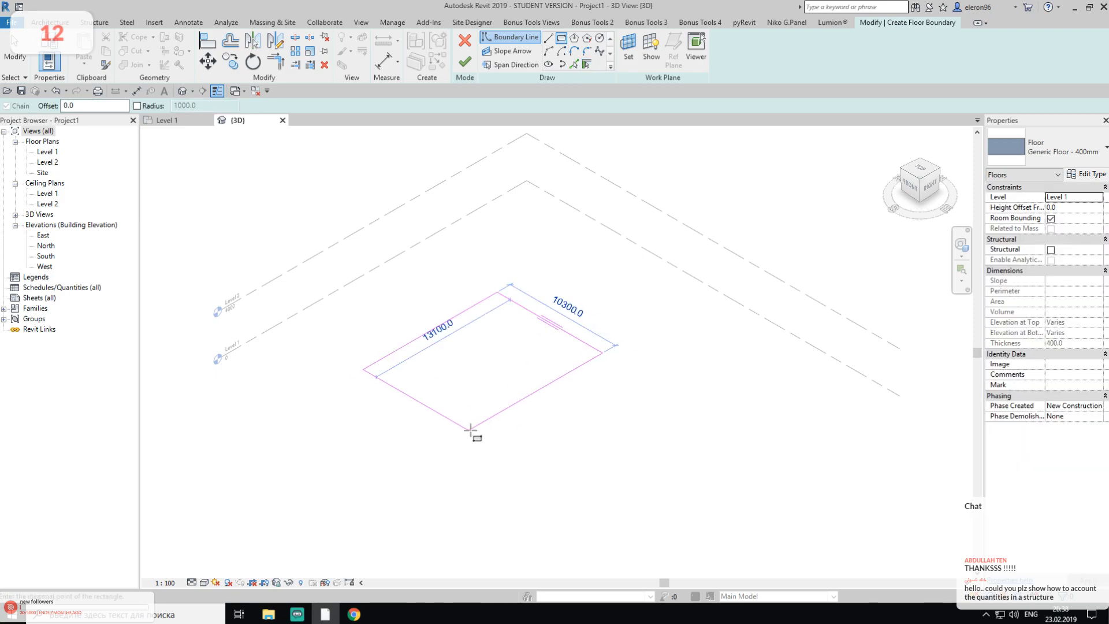
scroll(504, 359, "up", 1)
scroll(501, 335, "up", 3)
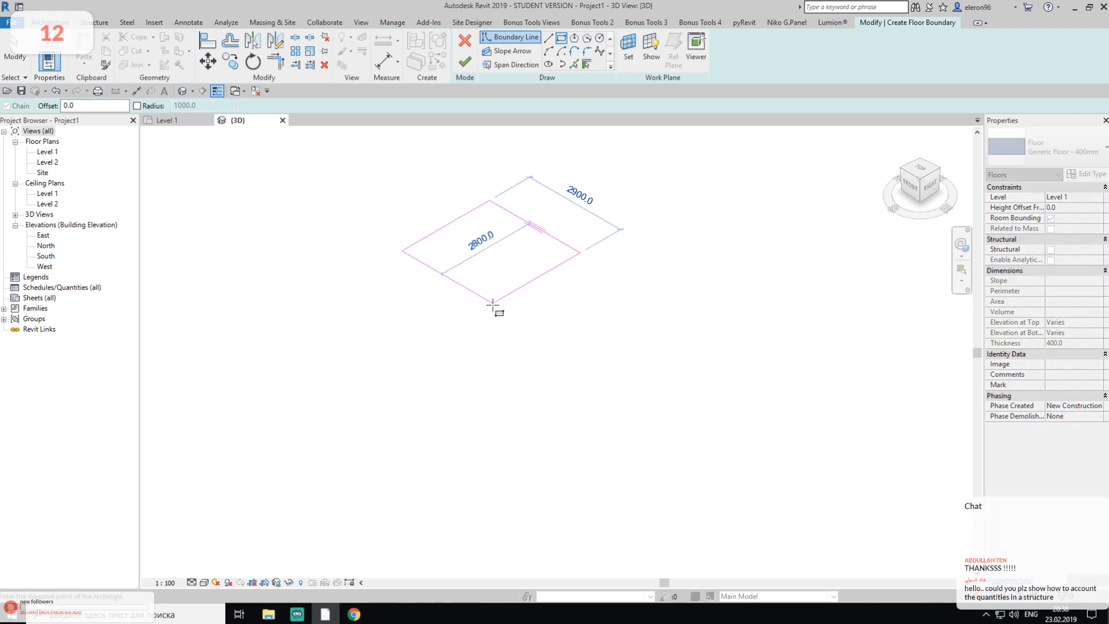
left_click(492, 304)
middle_click_drag(493, 249, 565, 319)
left_click(467, 61)
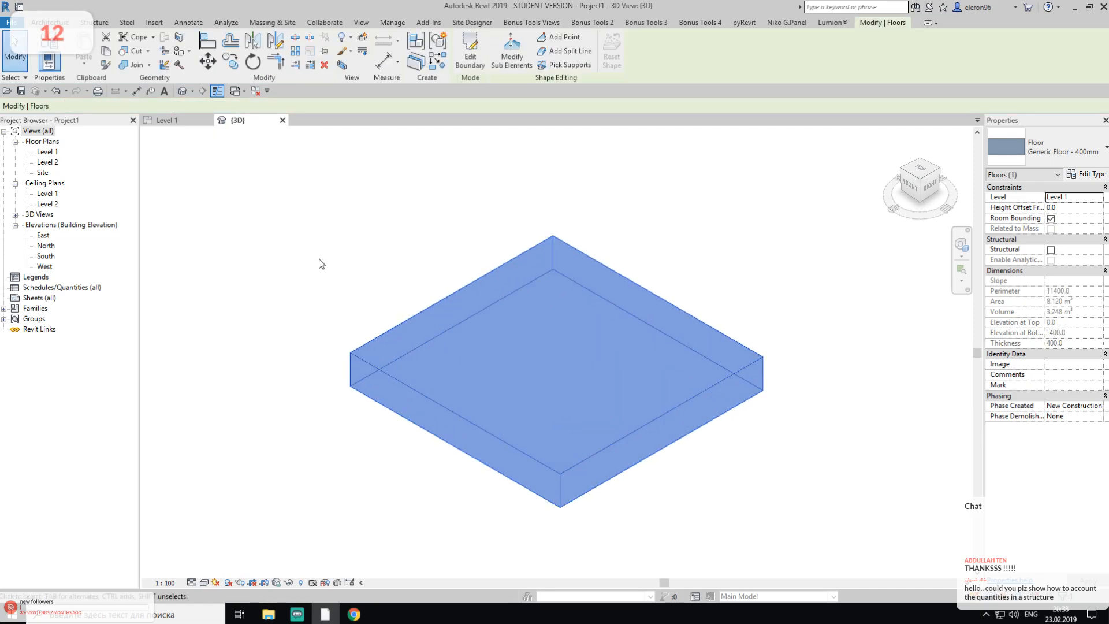
Edit the floor's boundary, moving two adjacent edges outward to enlarge the slab to about 6100 by 7100 mm
scroll(379, 268, "down", 3)
key("Escape")
left_click(420, 344)
left_click(467, 51)
left_click(428, 356)
left_click_drag(428, 357, 333, 439)
left_click(483, 370)
left_click_drag(483, 371, 608, 475)
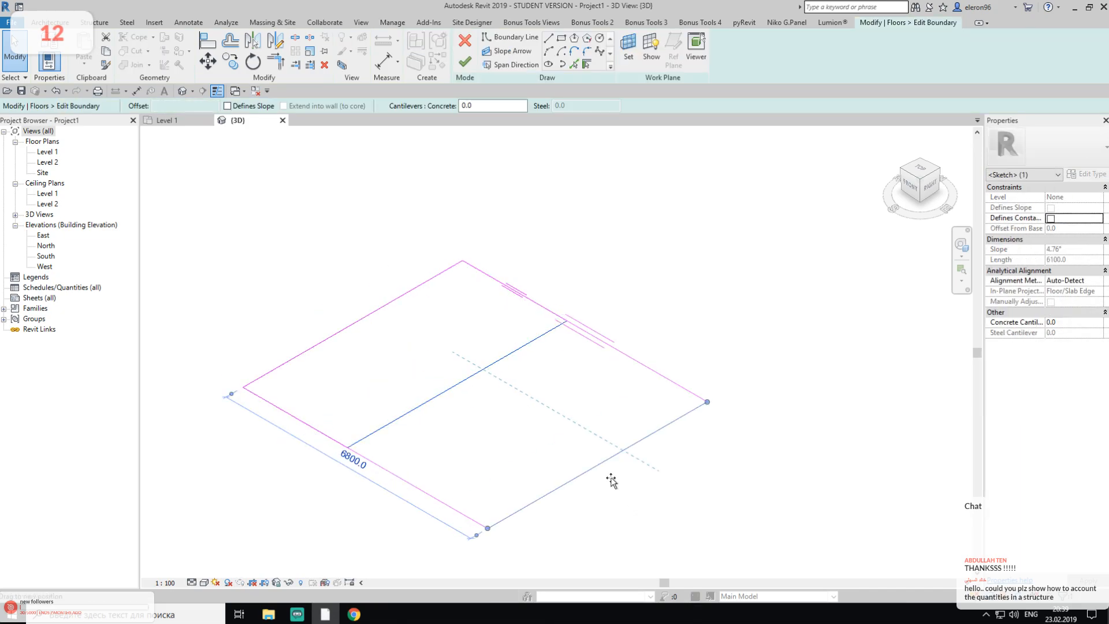
left_click(870, 340)
middle_click_drag(537, 296, 538, 252)
left_click(465, 62)
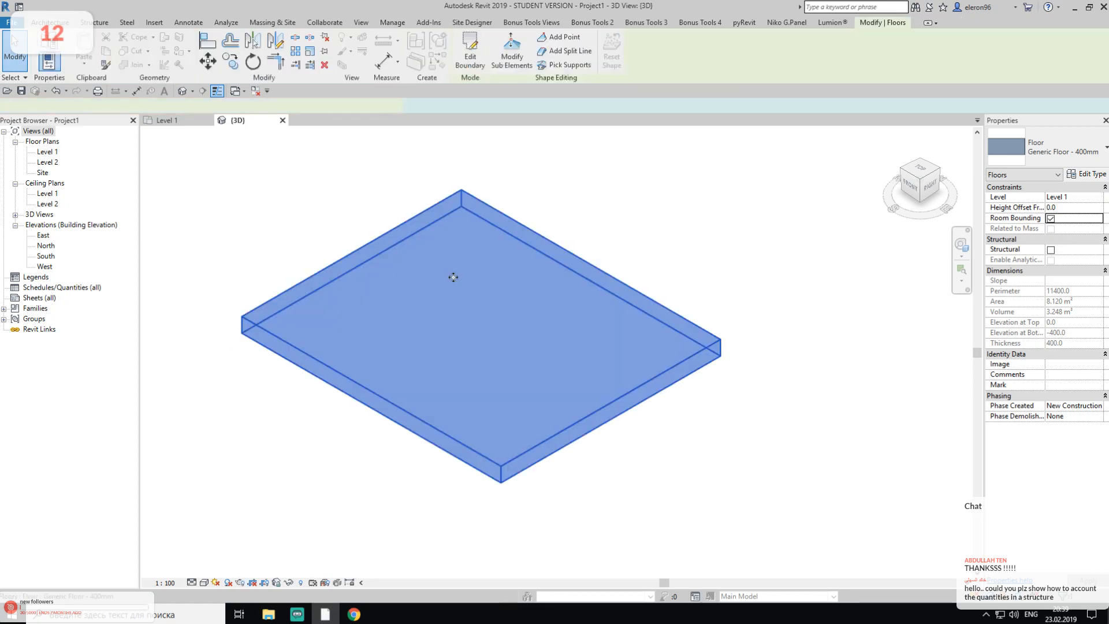
key("Escape")
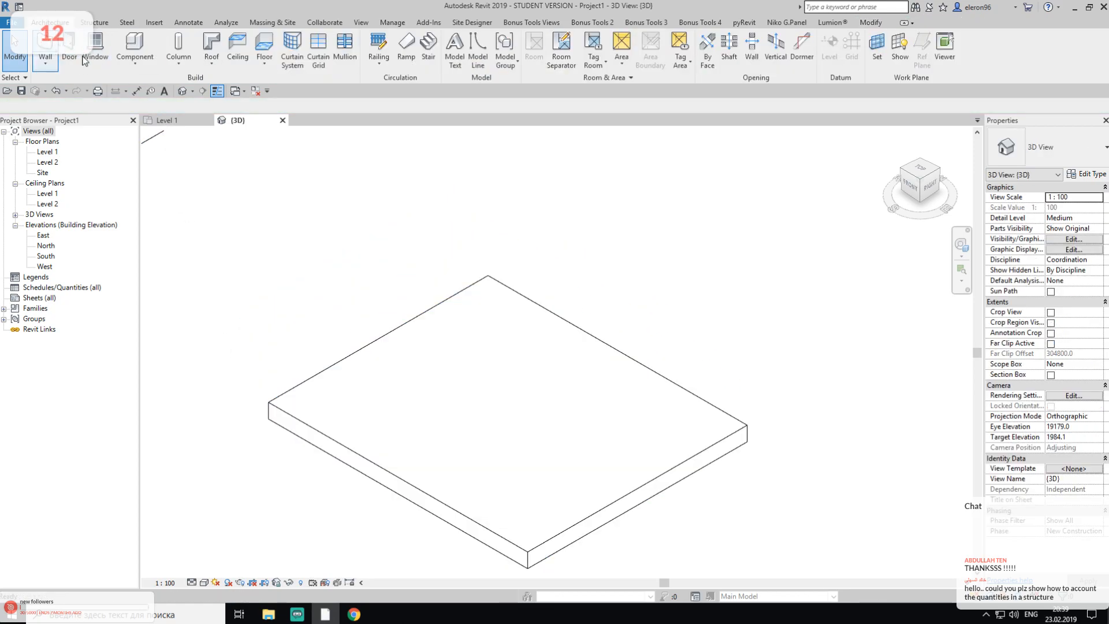
Draw two connected Generic - 200mm walls along the floor's two back edges, with the location line at Finish Face: Exterior
key("w")
key("a")
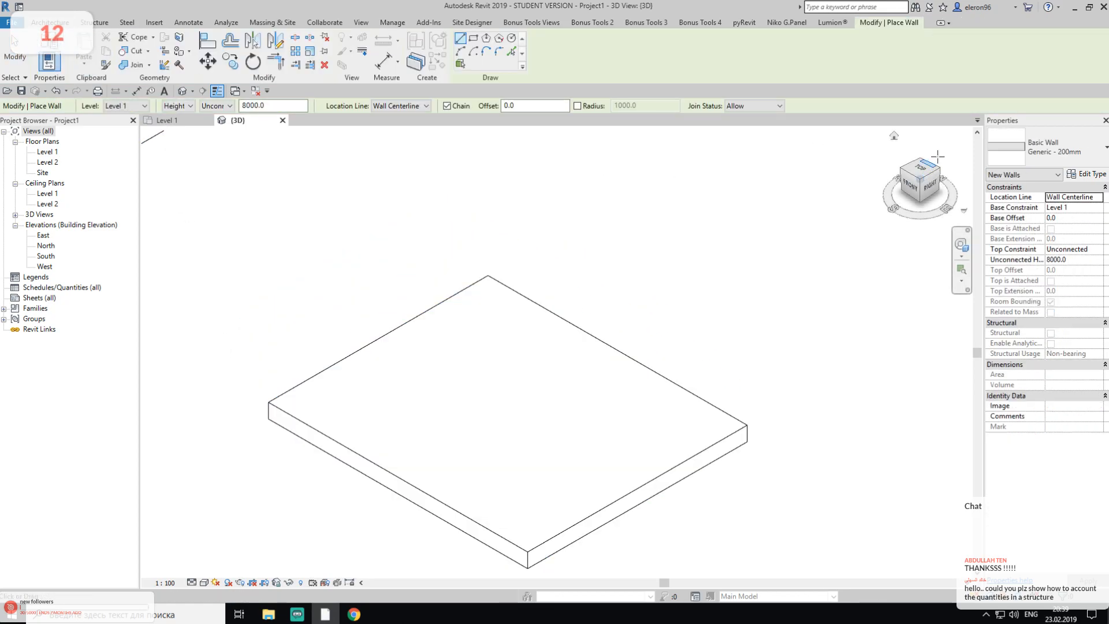
left_click(415, 106)
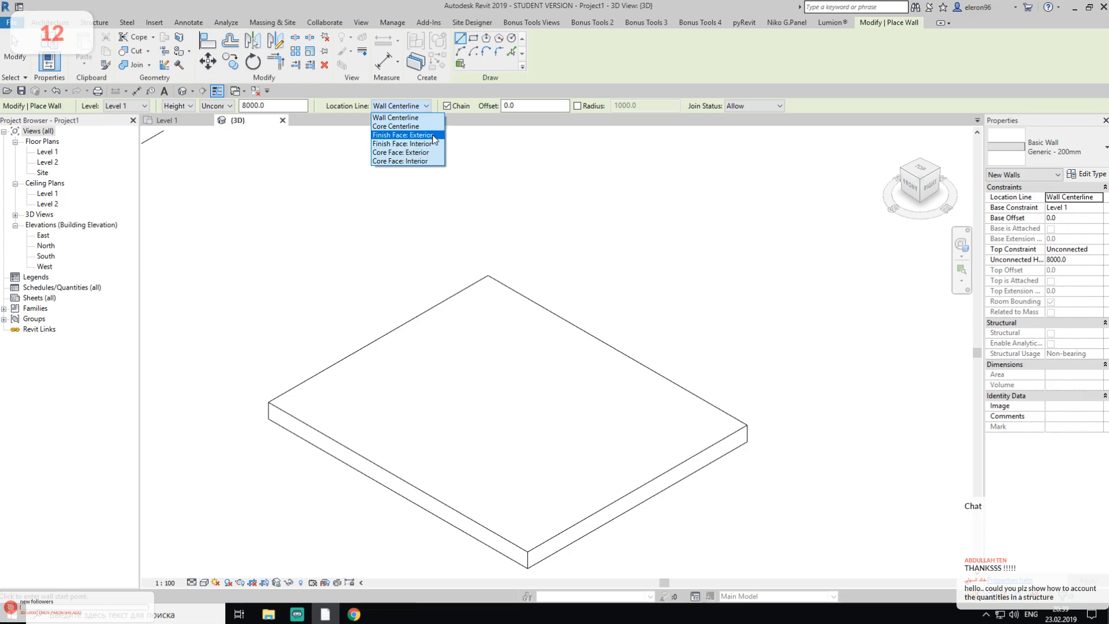
left_click(404, 134)
left_click(270, 401)
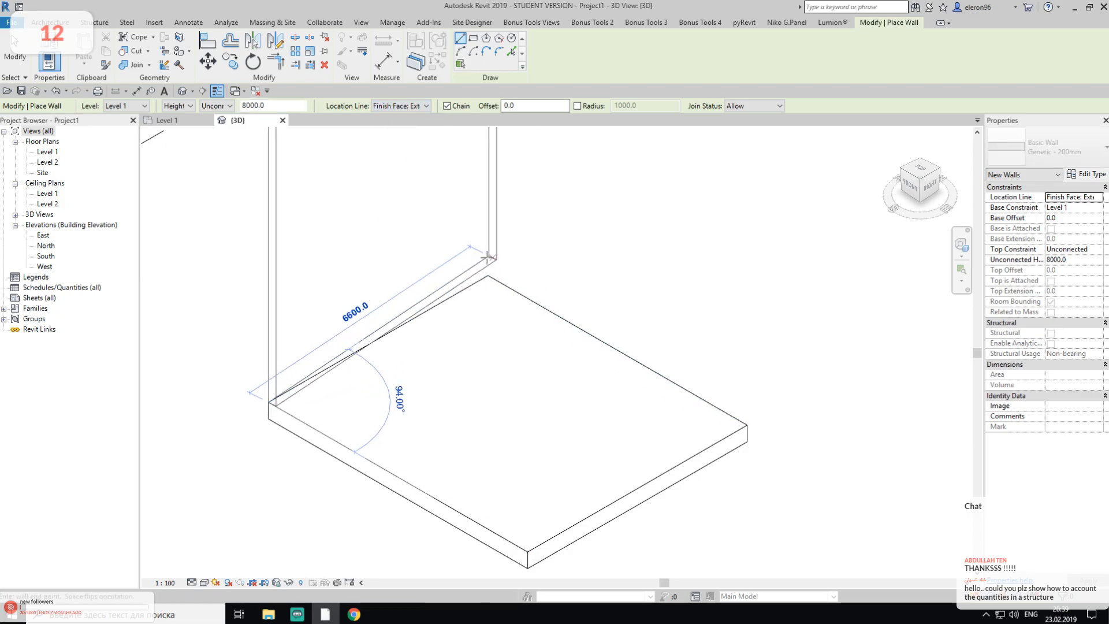
left_click(488, 275)
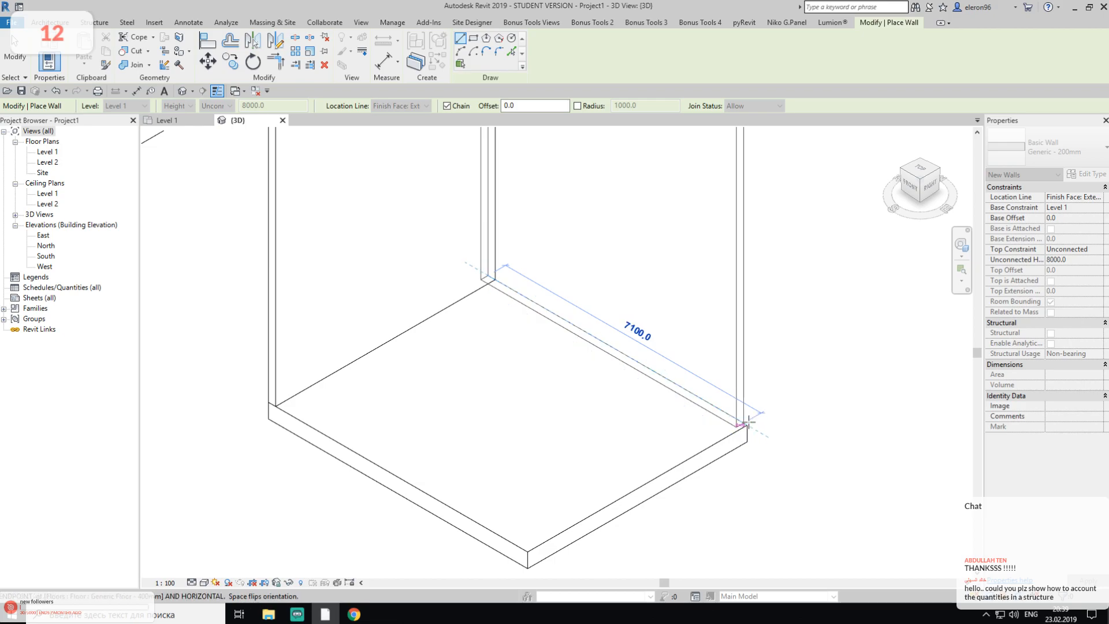
left_click(747, 421)
scroll(745, 403, "down", 3)
key("Escape")
key("Escape")
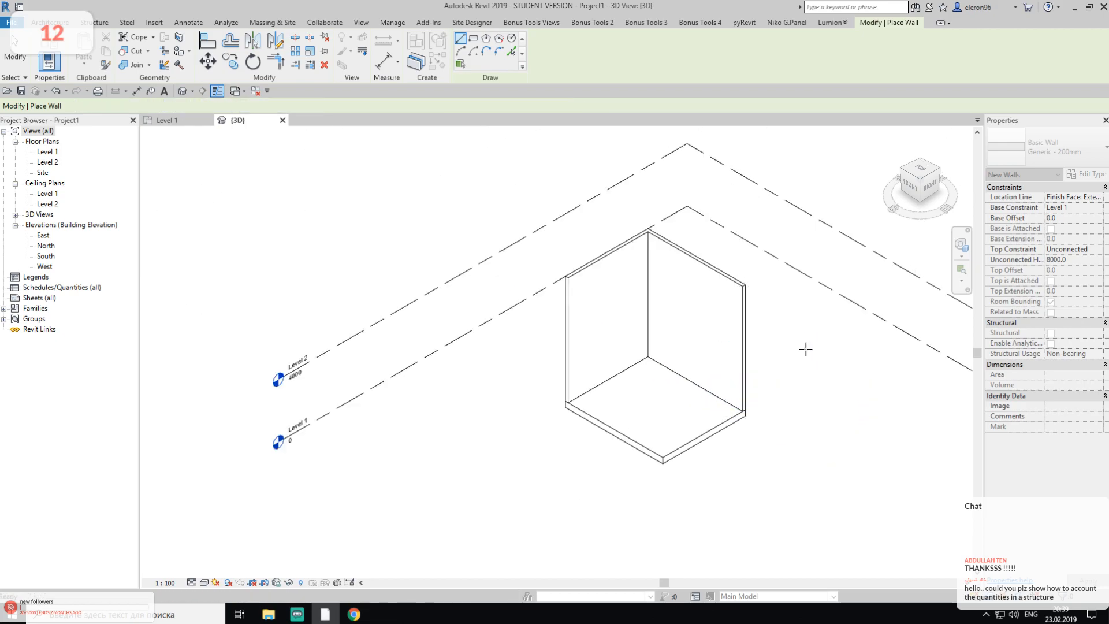
Select both connected walls together and set their unconnected height to 4000 mm
key("Tab")
left_click(588, 324)
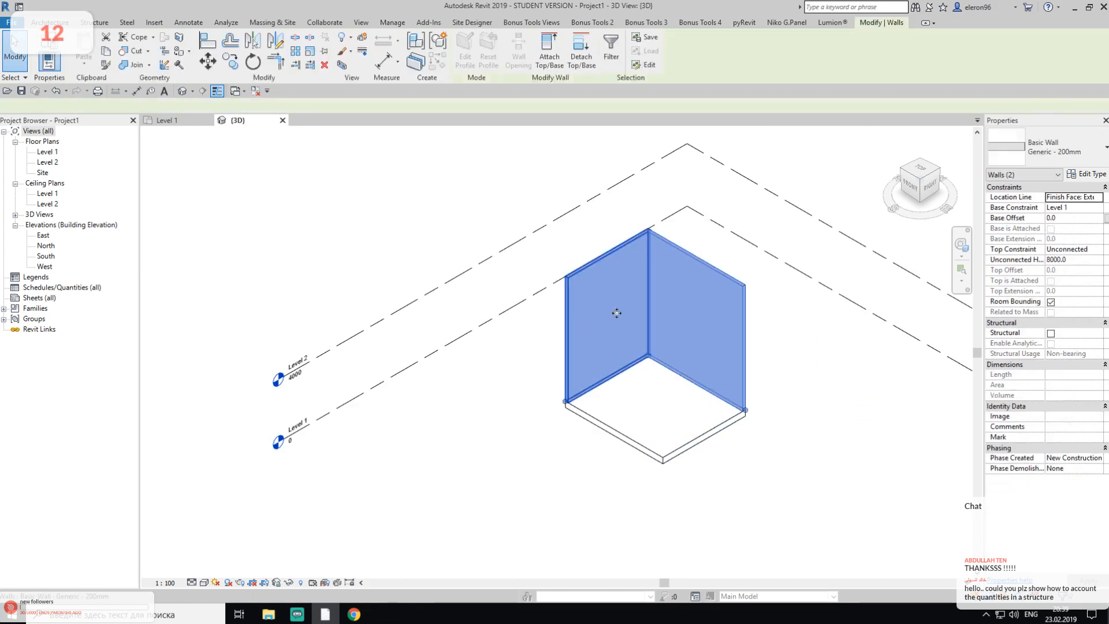
left_click(1066, 260)
key("BackSpace")
type("4000")
key("Return")
left_click(822, 356)
scroll(757, 370, "up", 4)
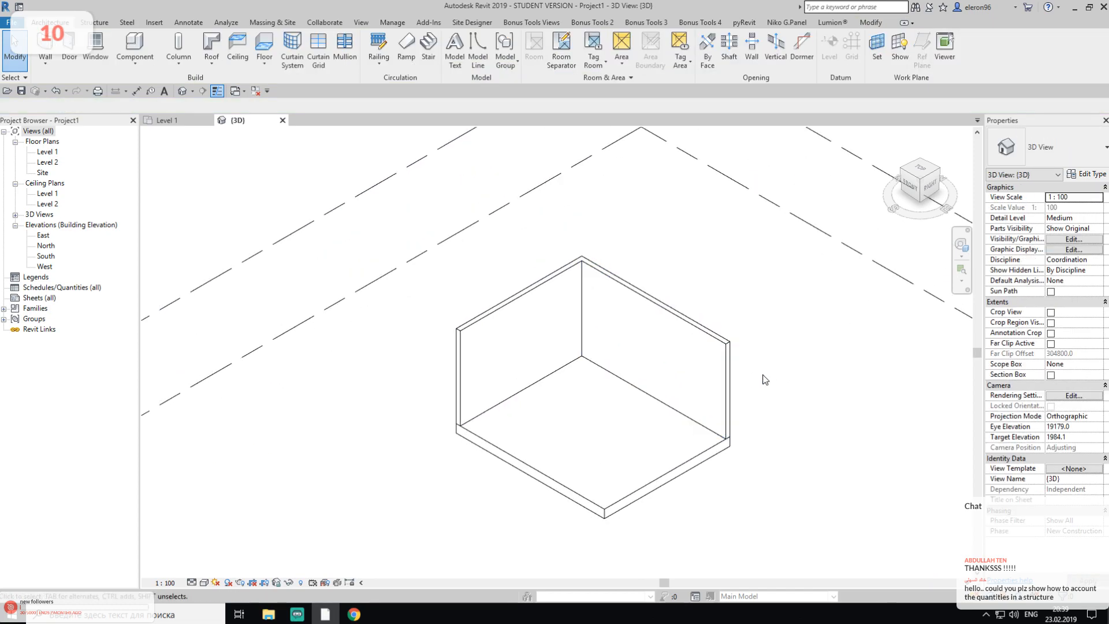
scroll(660, 363, "up", 2)
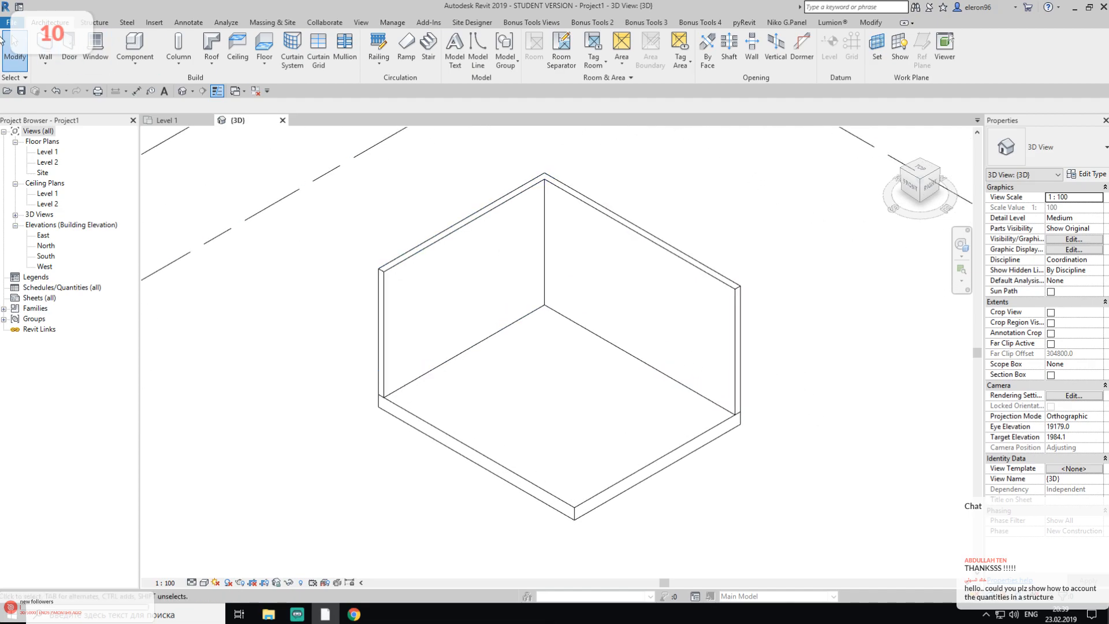
Create a new family from the Metric Furniture.rft template
left_click(5, 23)
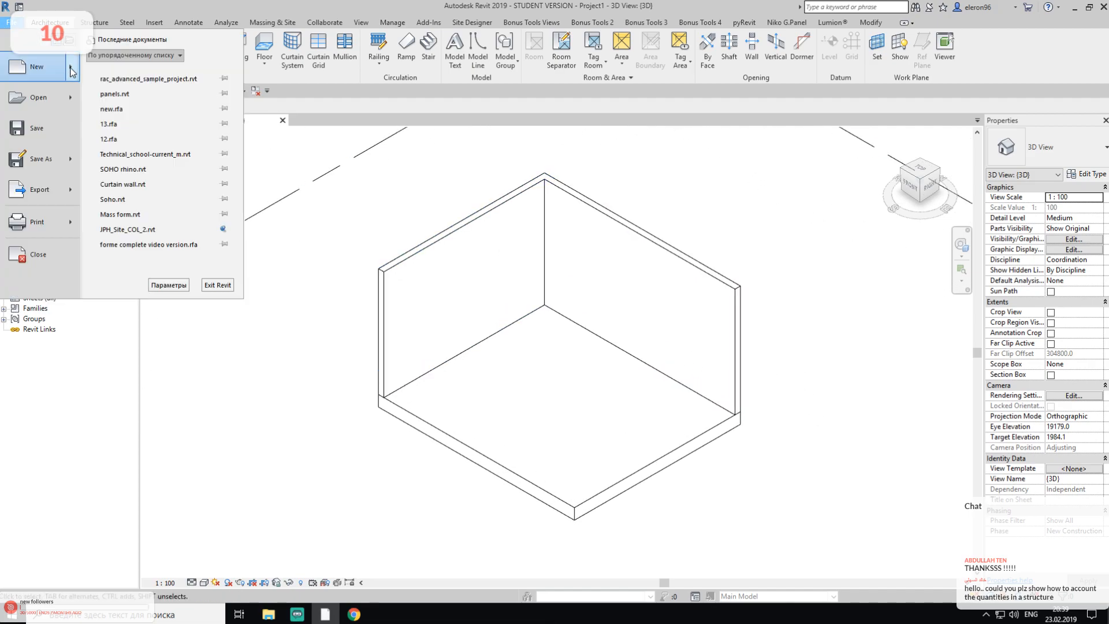
mouse_move(70, 68)
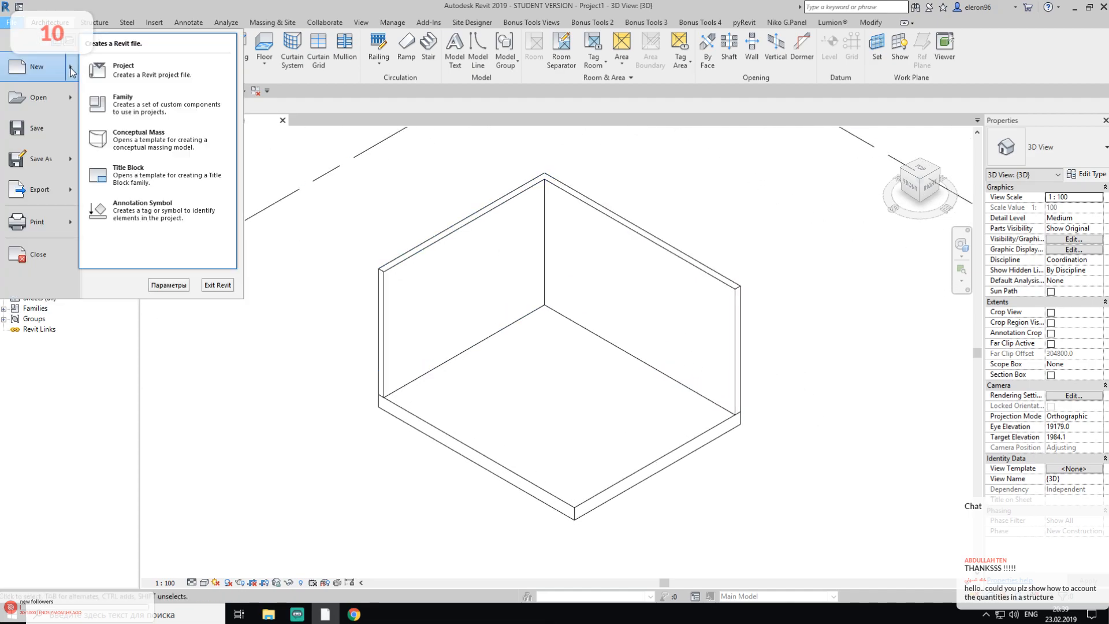
left_click(133, 113)
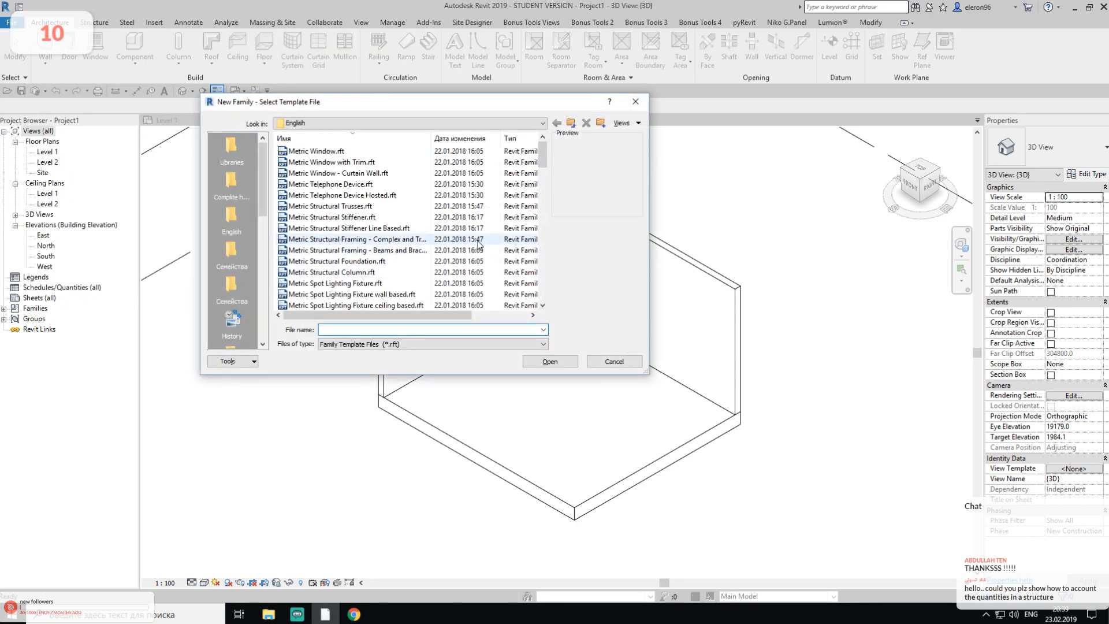
scroll(425, 270, "down", 3)
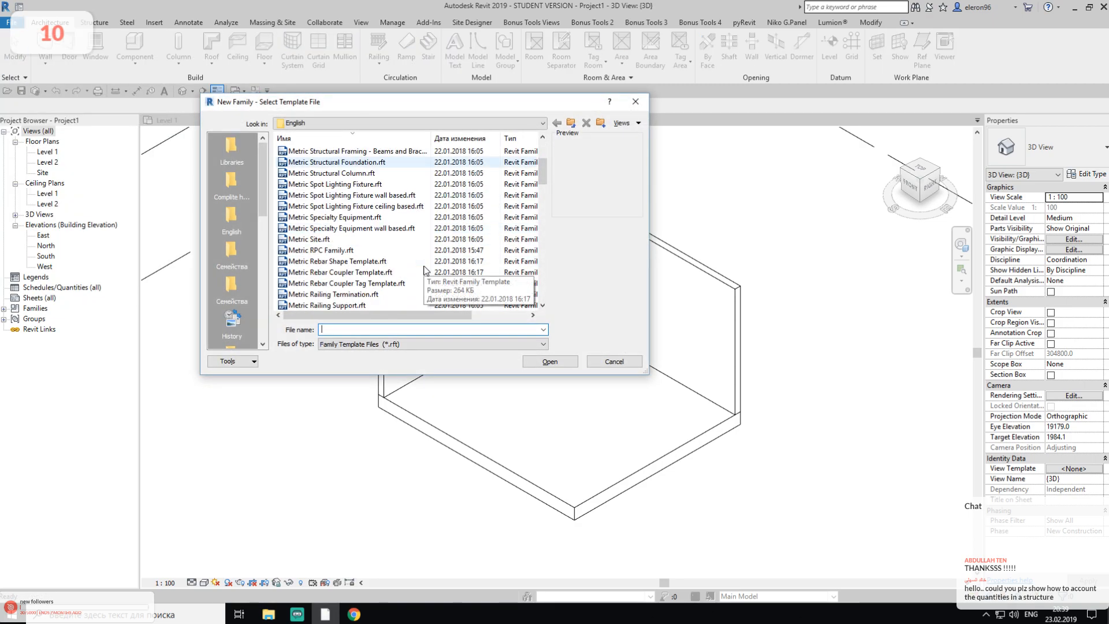
scroll(425, 270, "down", 8)
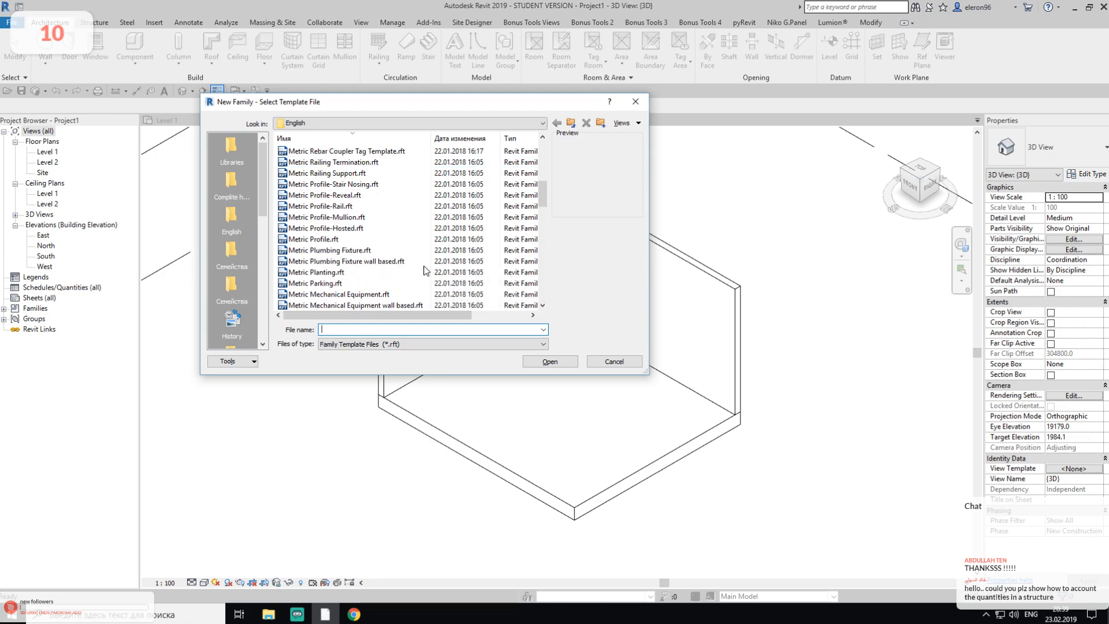
scroll(425, 269, "down", 1)
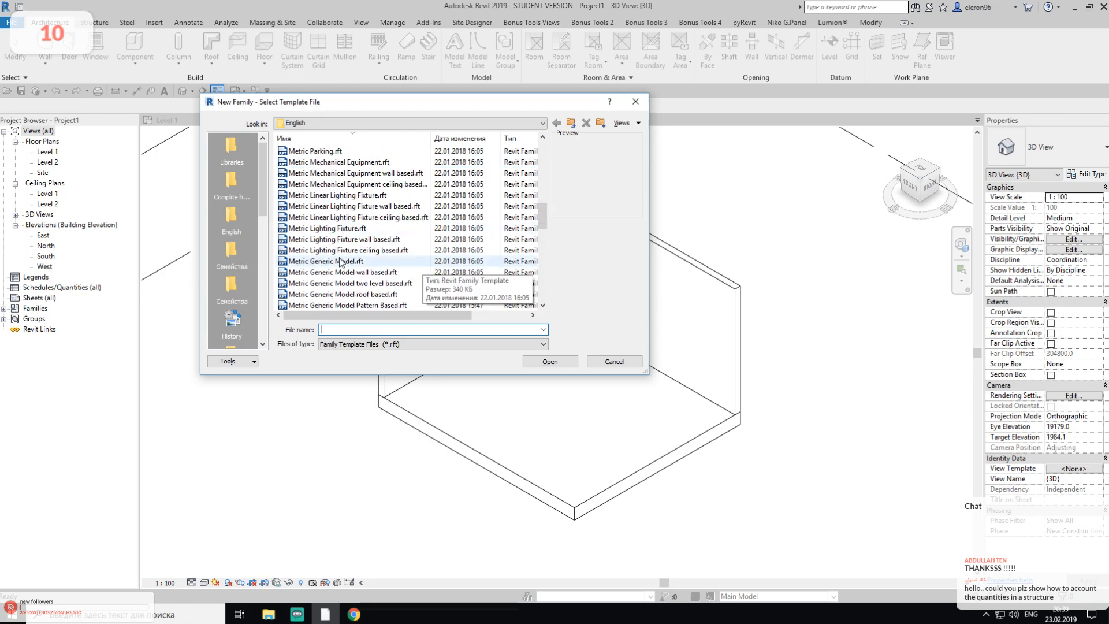
scroll(341, 262, "down", 4)
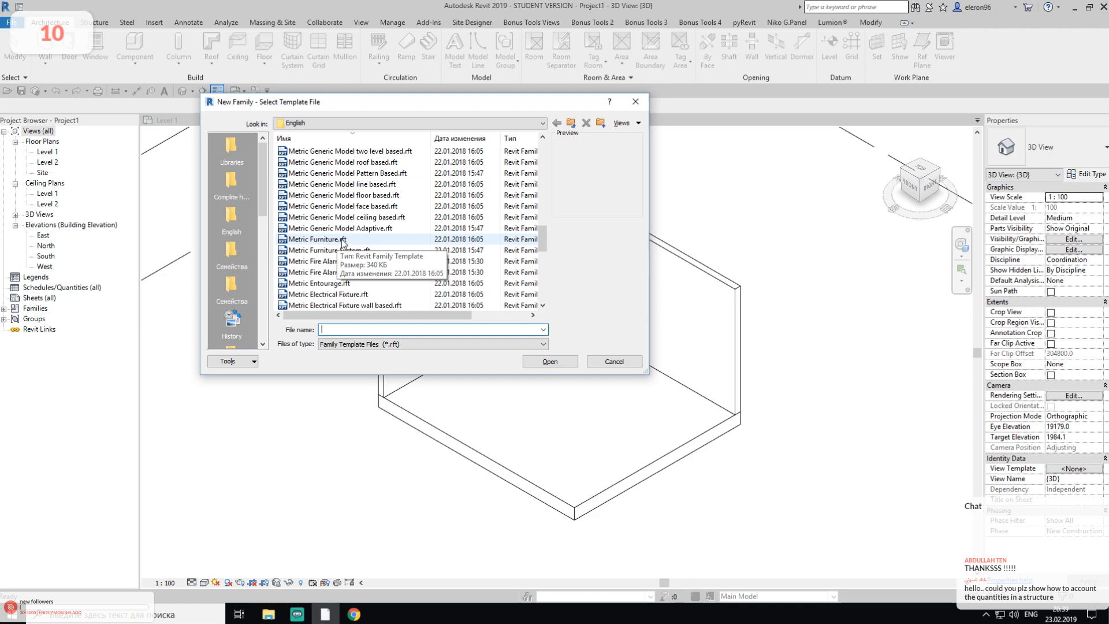
left_click(342, 239)
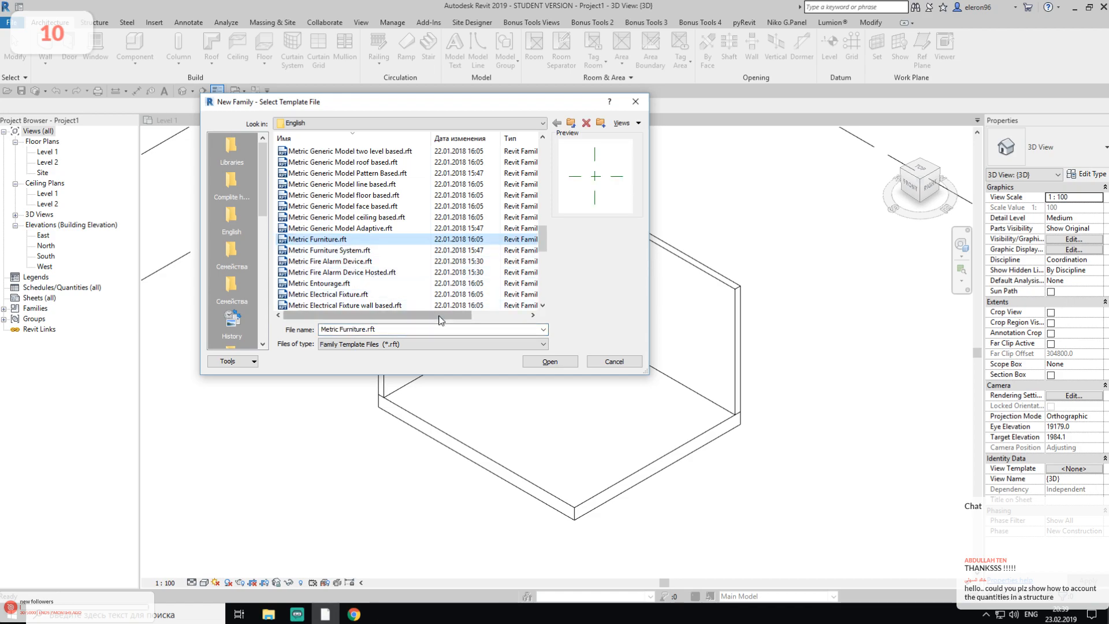
left_click(550, 362)
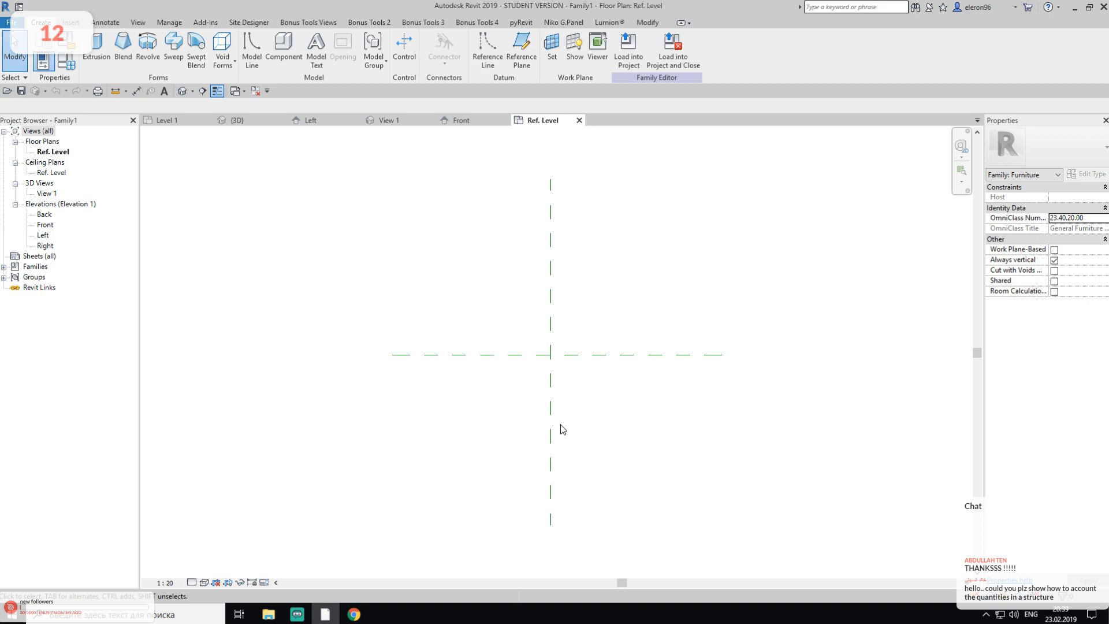
Start an extrusion and sketch a rectangular profile about 1000 by 560 mm around the intersection of the reference planes
middle_click_drag(623, 361, 574, 369)
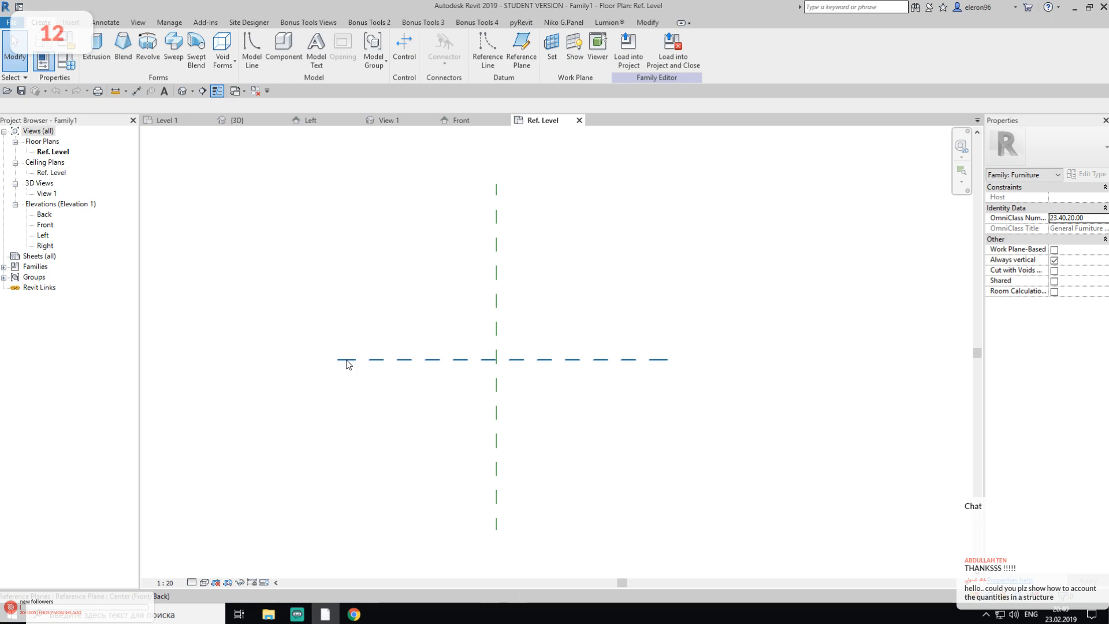
middle_click_drag(453, 376, 495, 352)
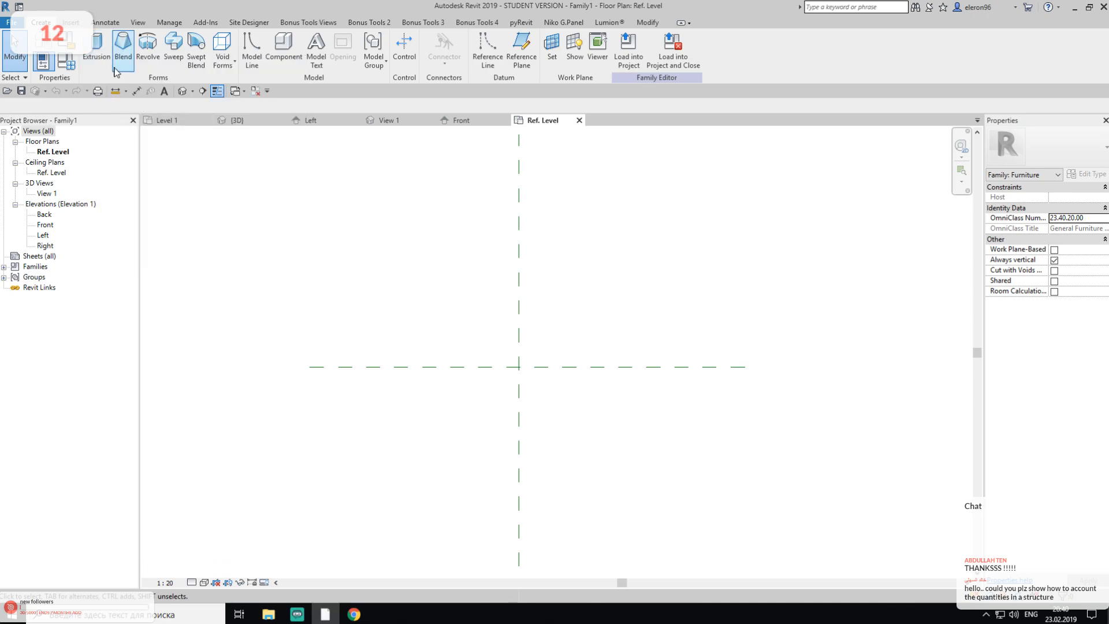
left_click(97, 46)
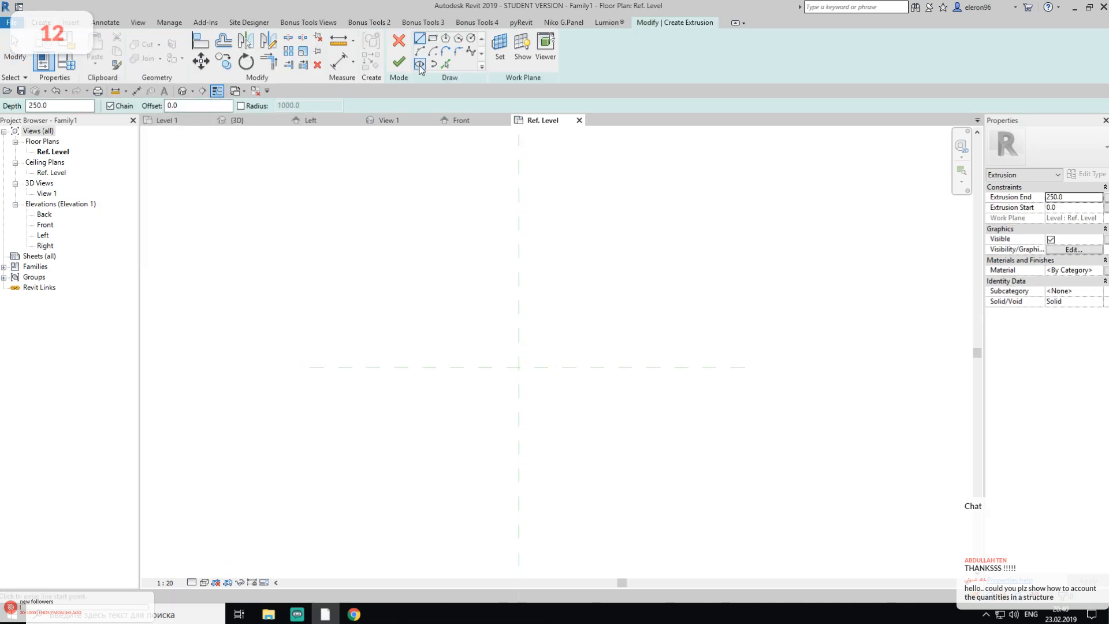
left_click(433, 38)
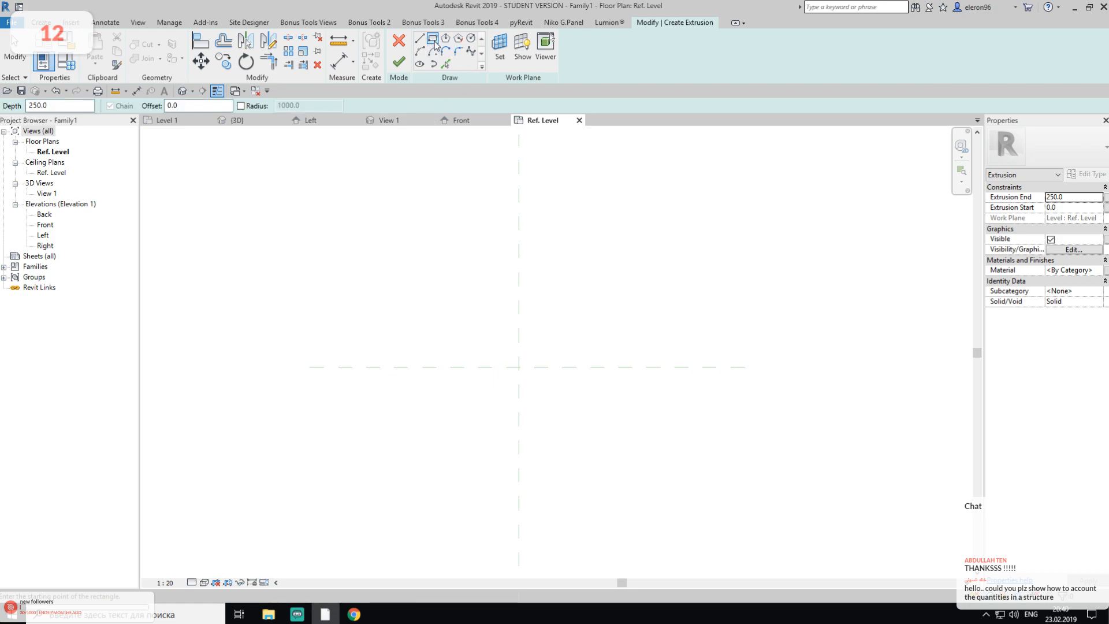
middle_click_drag(500, 352, 413, 280)
scroll(393, 278, "up", 3)
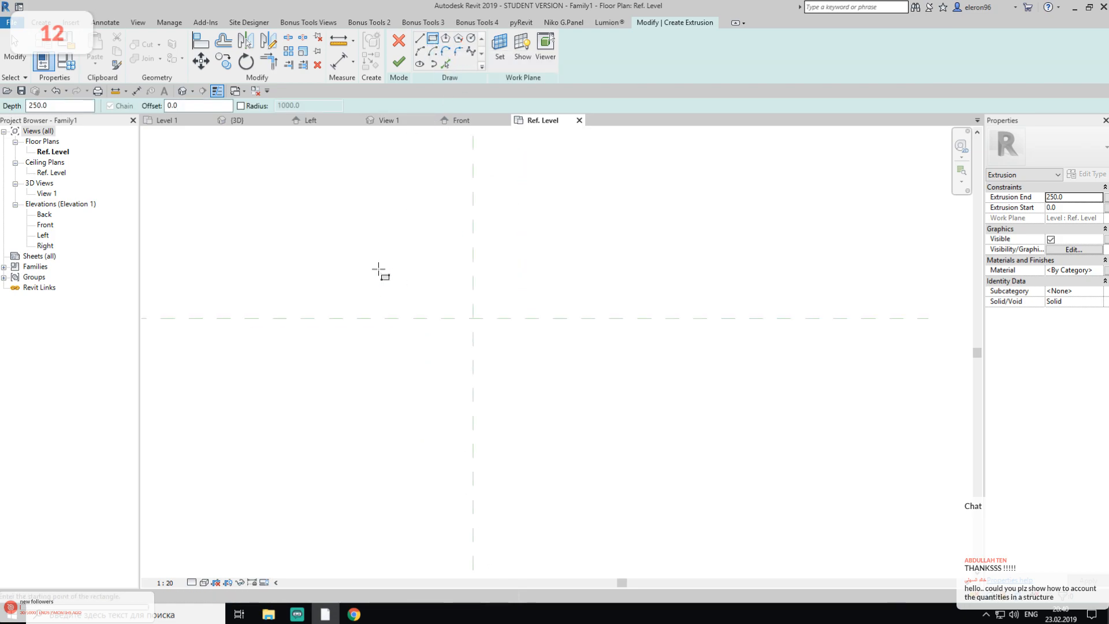
left_click(354, 264)
left_click(669, 441)
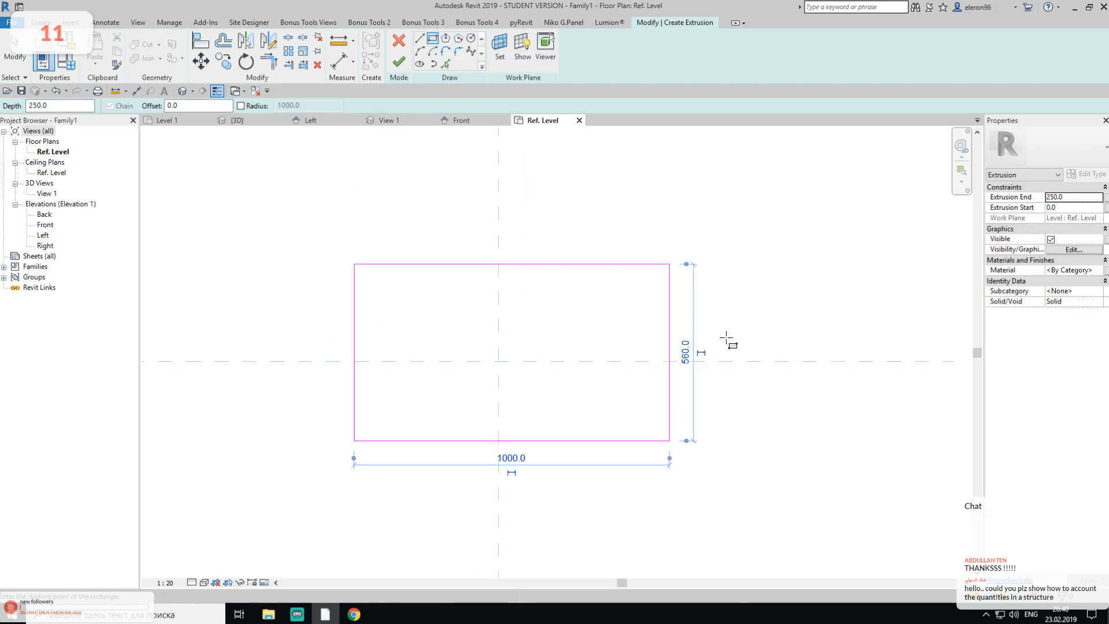
key("Escape")
key("Escape")
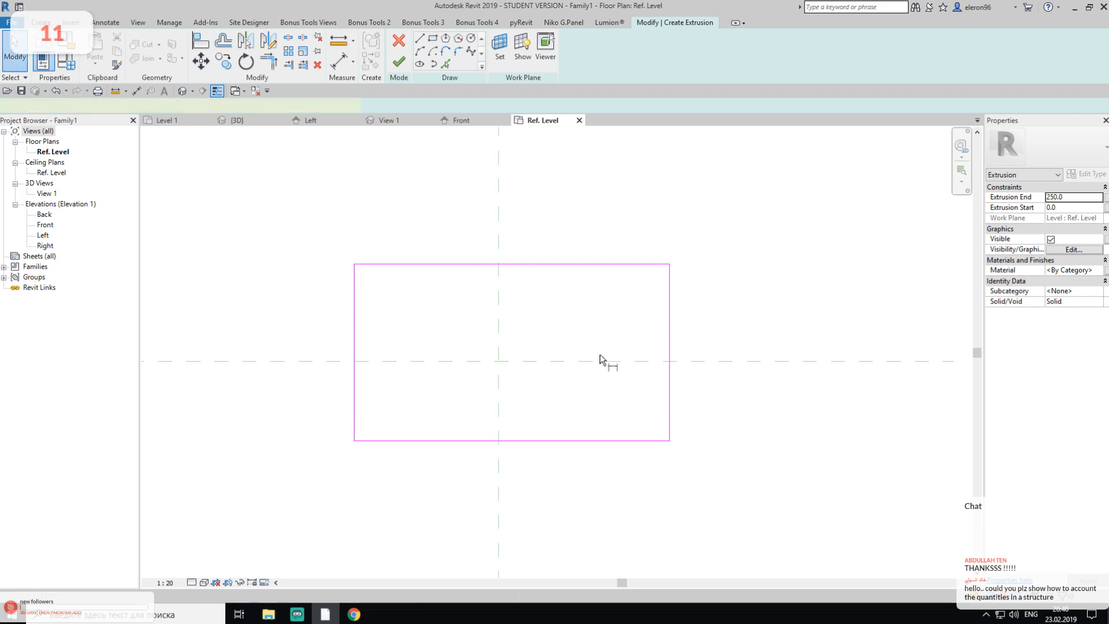
Dimension the rectangle's two horizontal edges from the horizontal reference plane in one aligned chain and make the segments equal
key("d")
key("i")
left_click(408, 264)
left_click(431, 362)
left_click(424, 441)
left_click(224, 462)
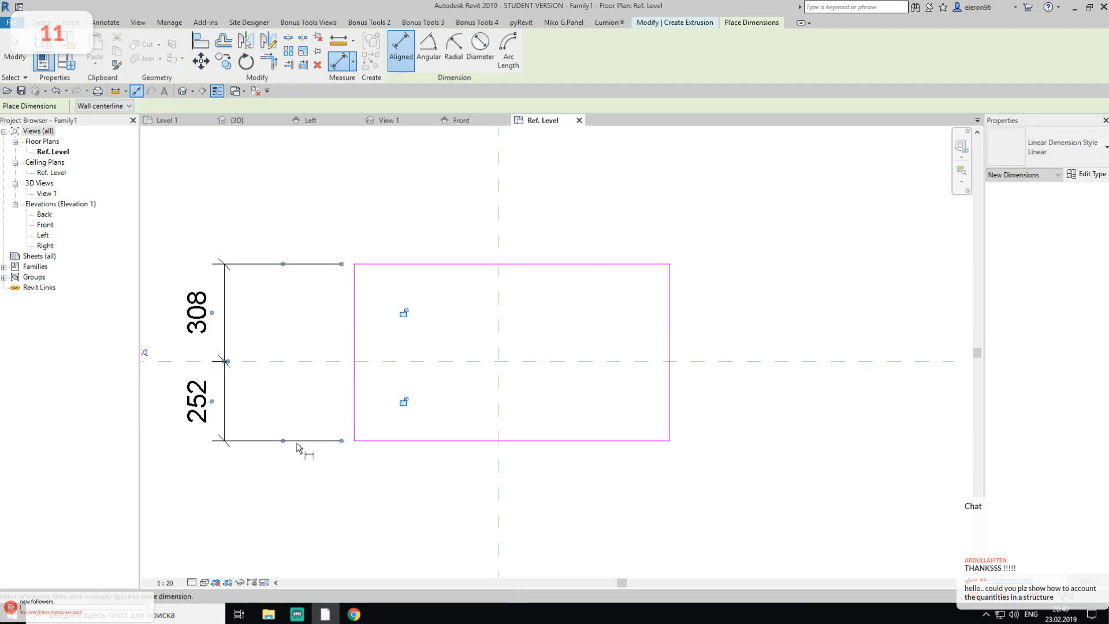
middle_click_drag(173, 348, 210, 351)
left_click(181, 354)
middle_click_drag(320, 426, 468, 387)
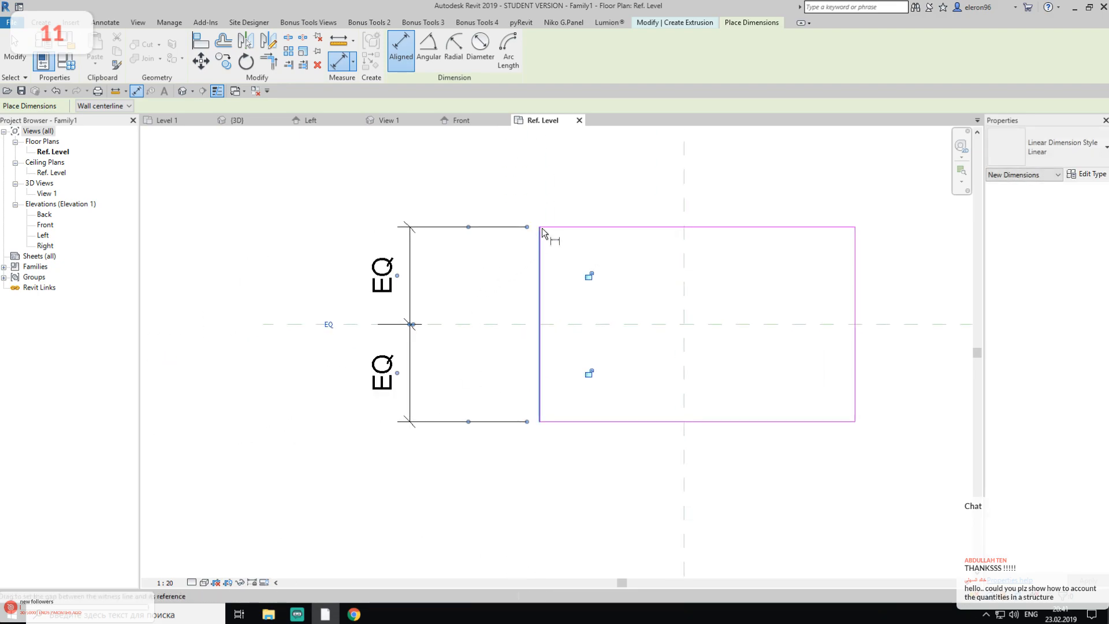
Add an overall aligned dimension between the rectangle's two horizontal edges, outside the equal-spacing chain
left_click(584, 227)
left_click(611, 422)
left_click(292, 462)
middle_click_drag(576, 289, 332, 335)
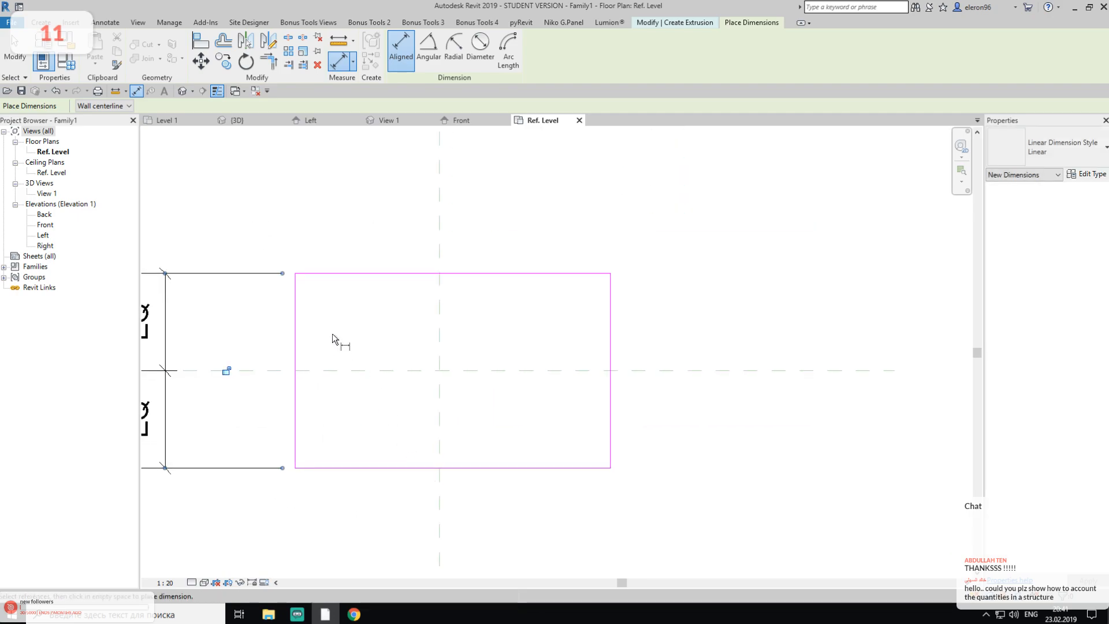
Dimension the rectangle's two vertical edges from the vertical reference plane in one aligned chain and make the segments equal
left_click(296, 330)
left_click(440, 331)
left_click(611, 350)
left_click(578, 211)
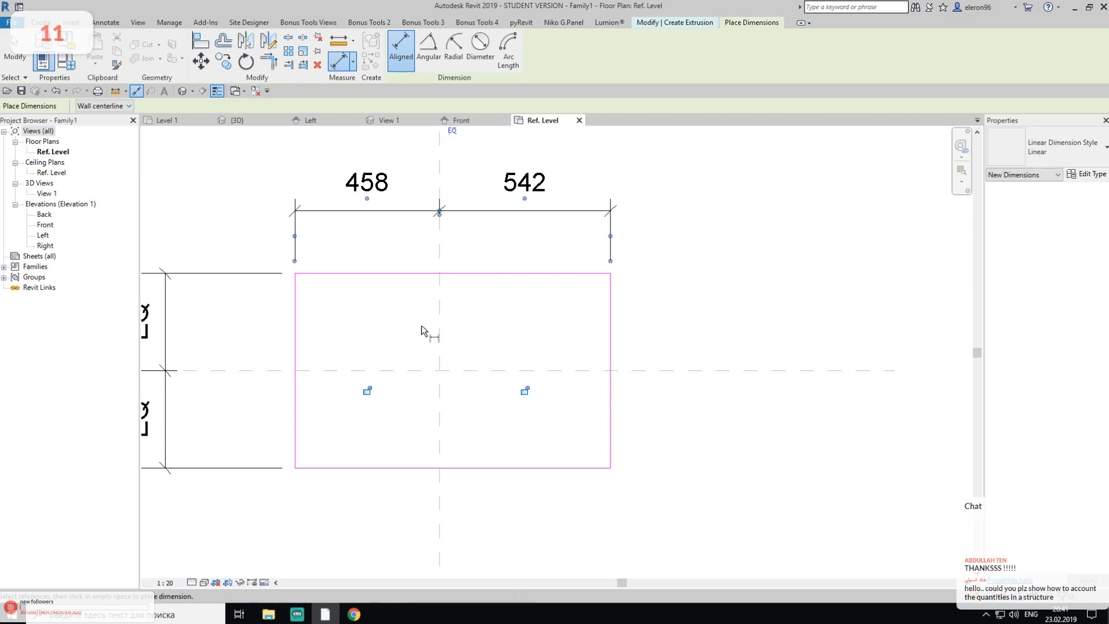
middle_click_drag(429, 398, 472, 447)
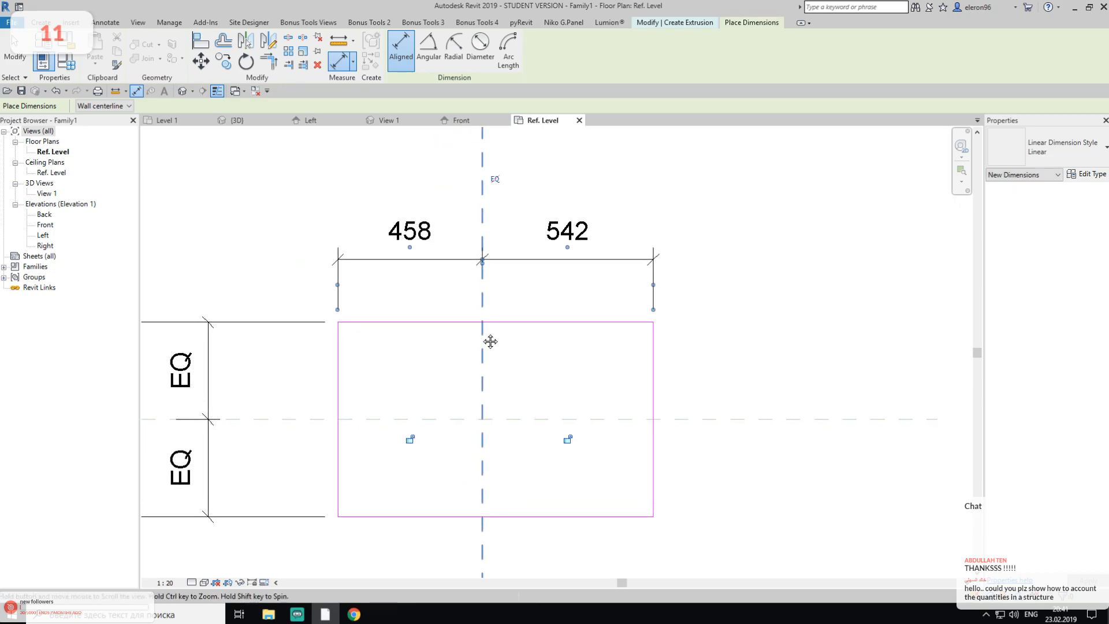
left_click(481, 179)
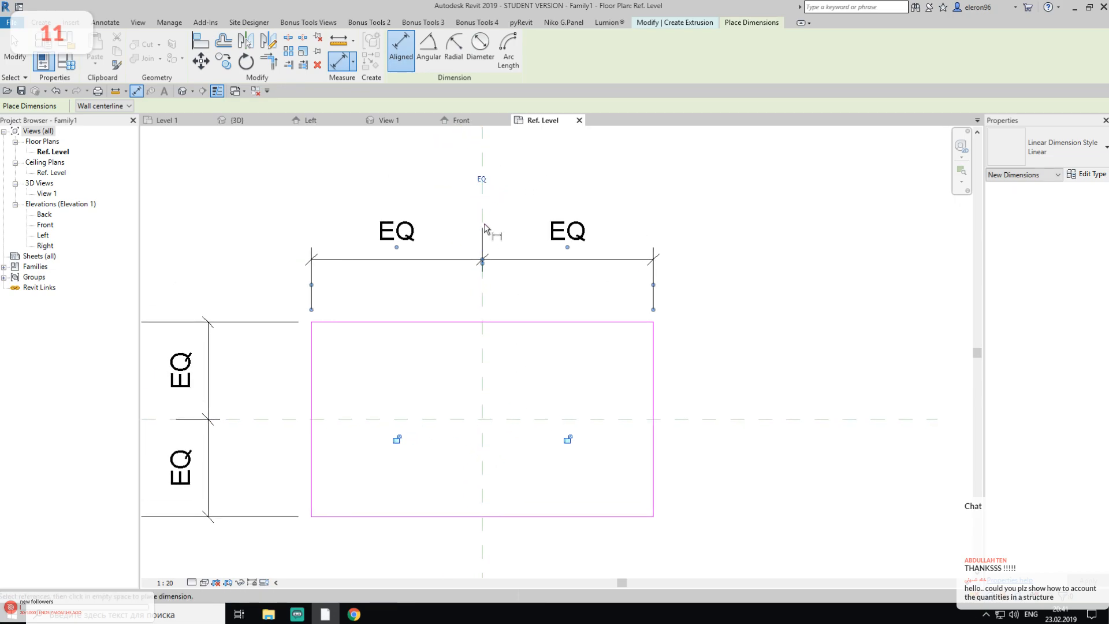
Add an overall aligned dimension between the rectangle's two vertical edges, outside the equal-spacing chain, and finish dimensioning
left_click(310, 363)
left_click(655, 387)
middle_click_drag(603, 368, 562, 500)
left_click(581, 294)
middle_click_drag(705, 402, 775, 291)
key("Escape")
key("Escape")
scroll(310, 284, "down", 3)
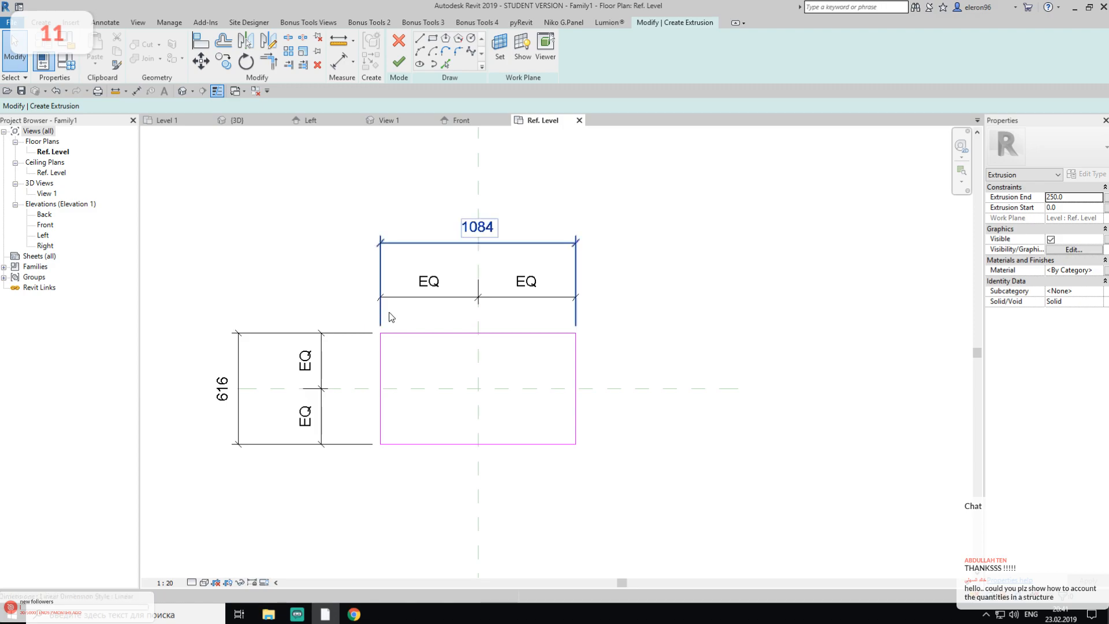
Label the overall dimension between the horizontal edges with a new instance family parameter named L
left_click(240, 364)
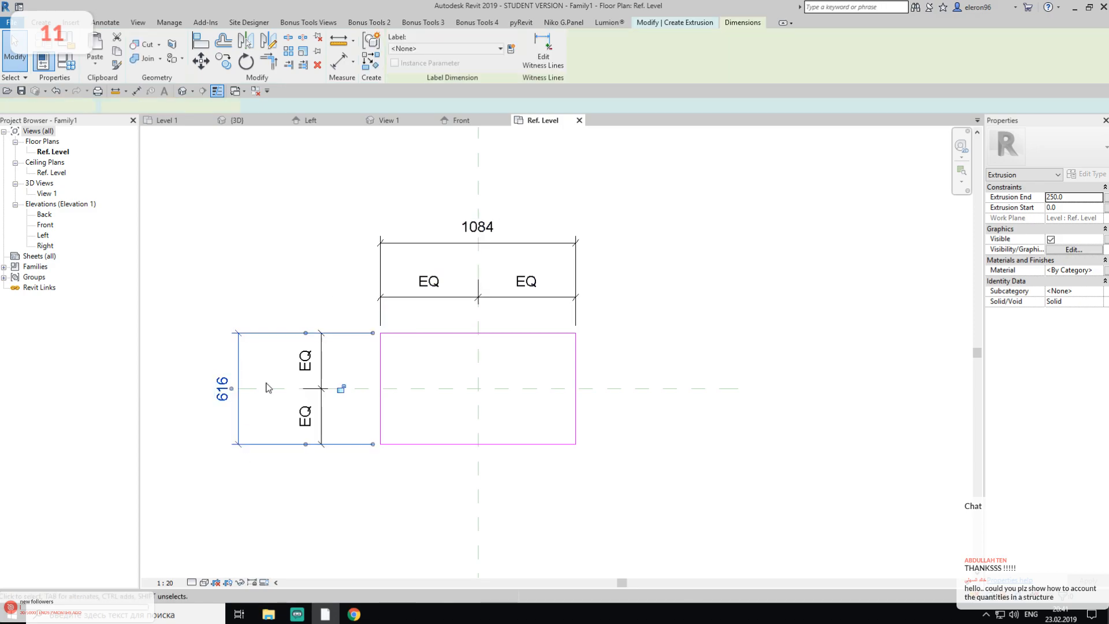
middle_click_drag(403, 403, 433, 334)
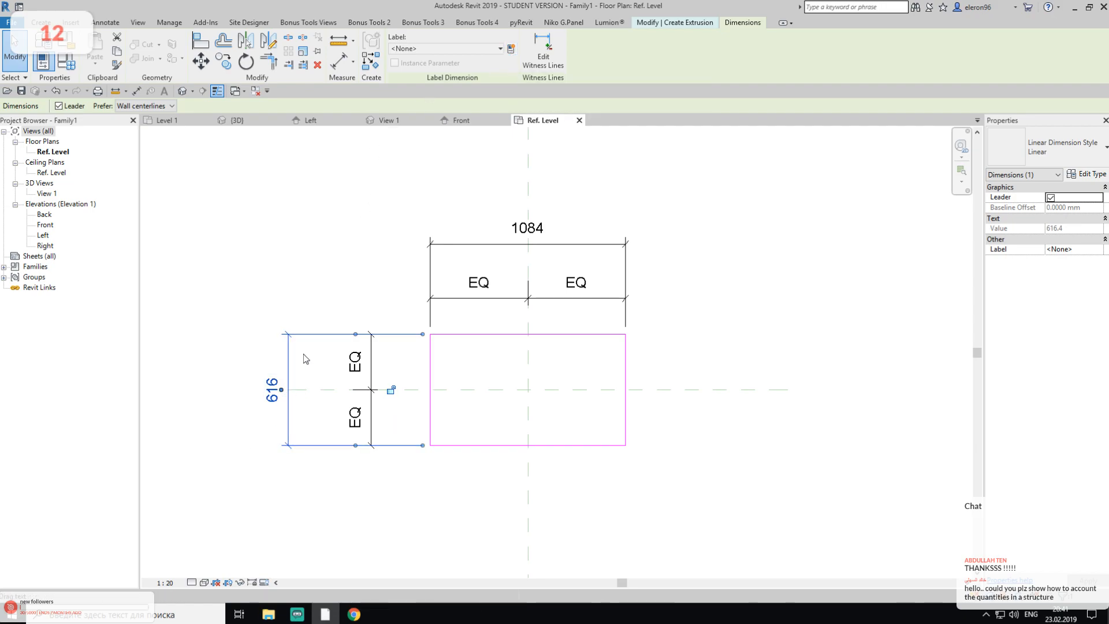
left_click(352, 250)
left_click(292, 361)
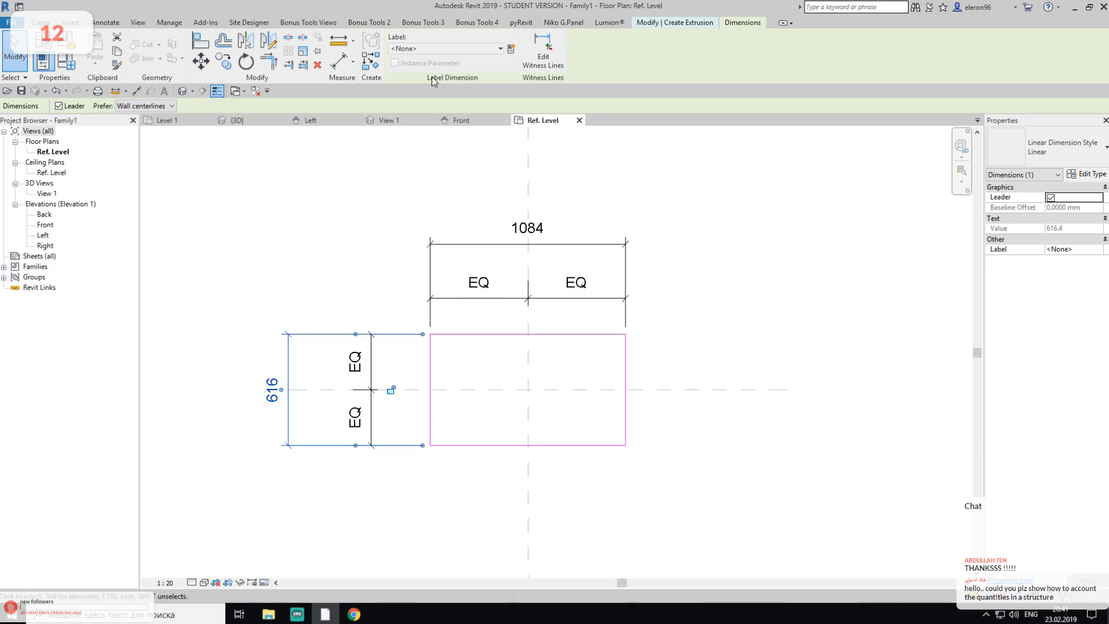
left_click(511, 49)
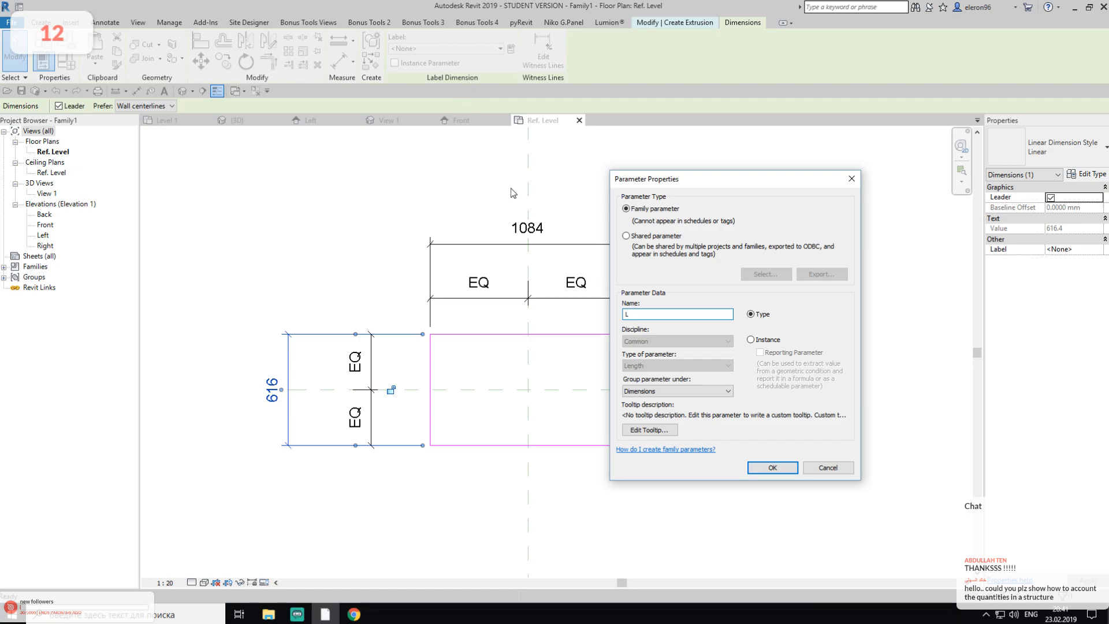
left_click(776, 343)
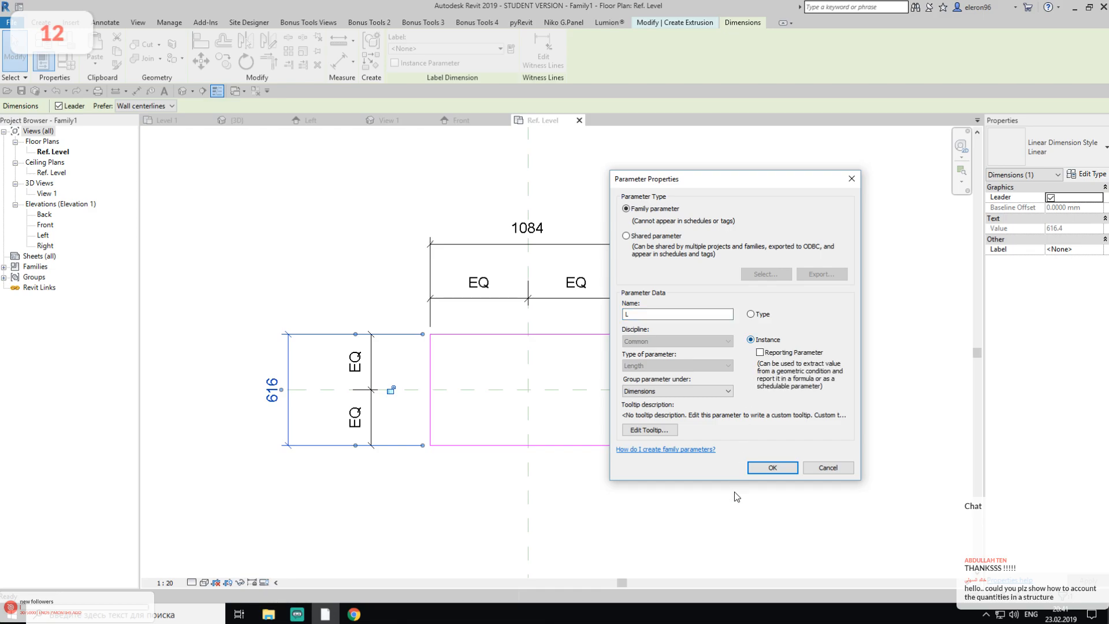
left_click(772, 468)
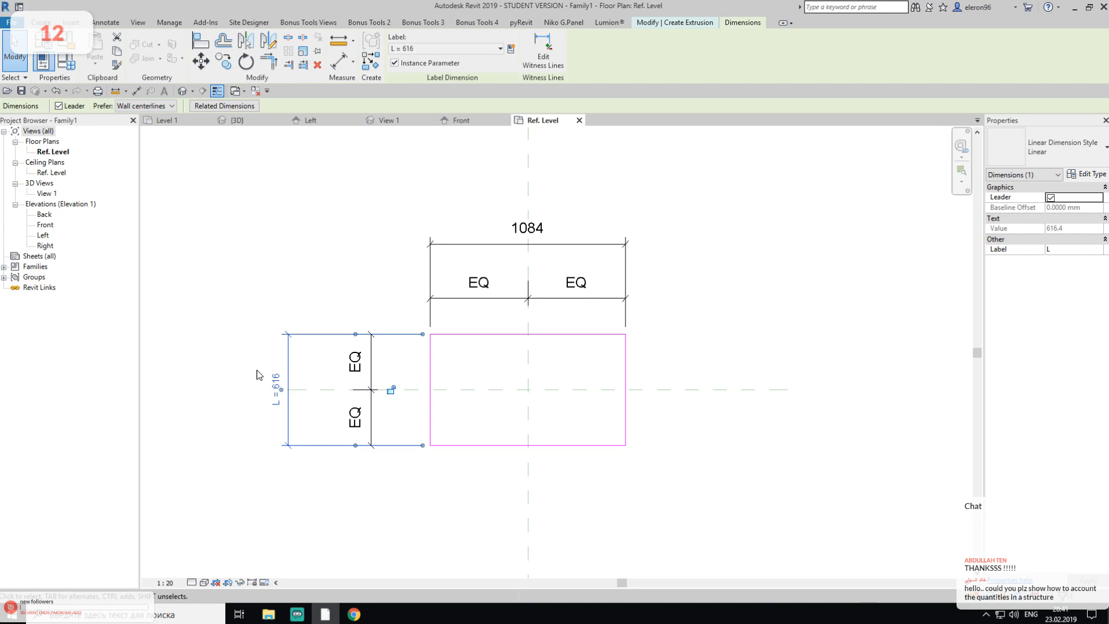
Label the overall dimension between the vertical edges with a new instance family parameter named W
left_click(369, 286)
left_click(471, 245)
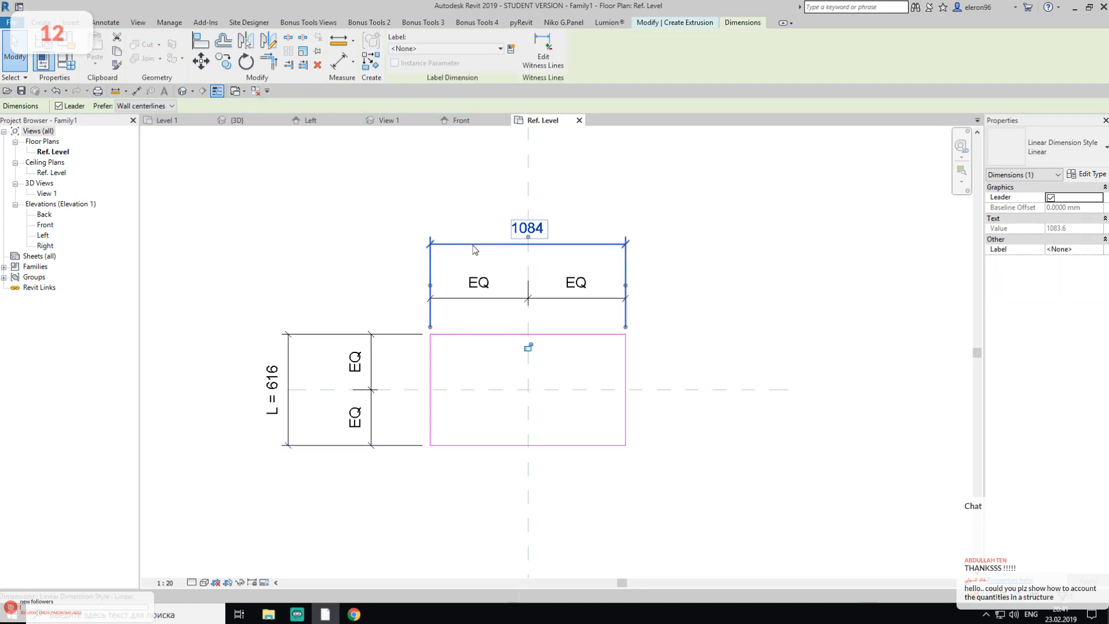
left_click(511, 49)
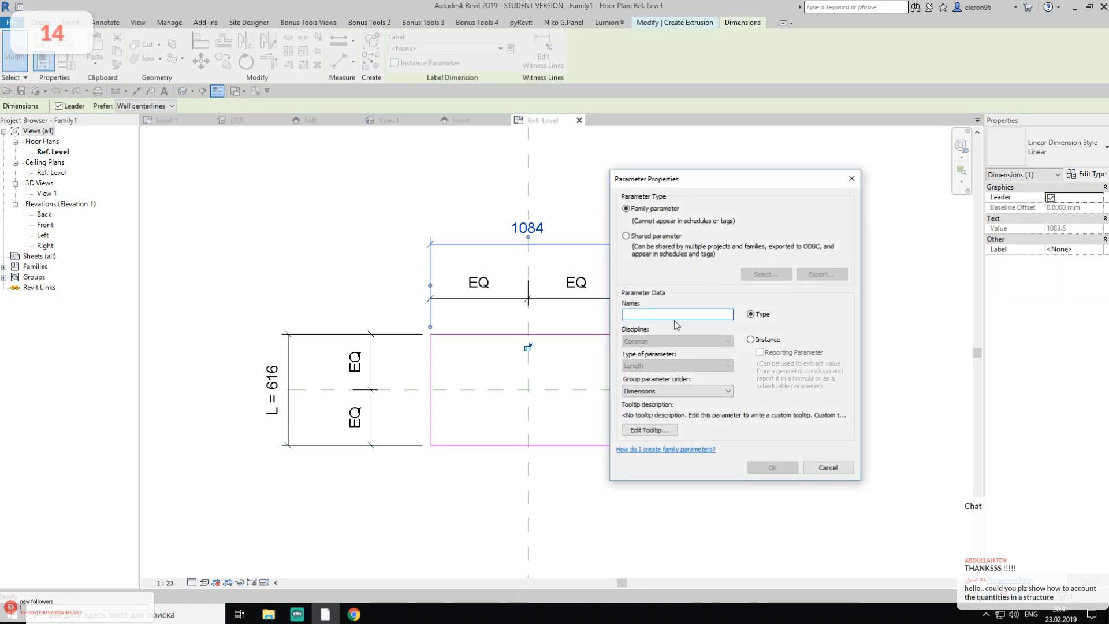
type("W")
left_click(751, 340)
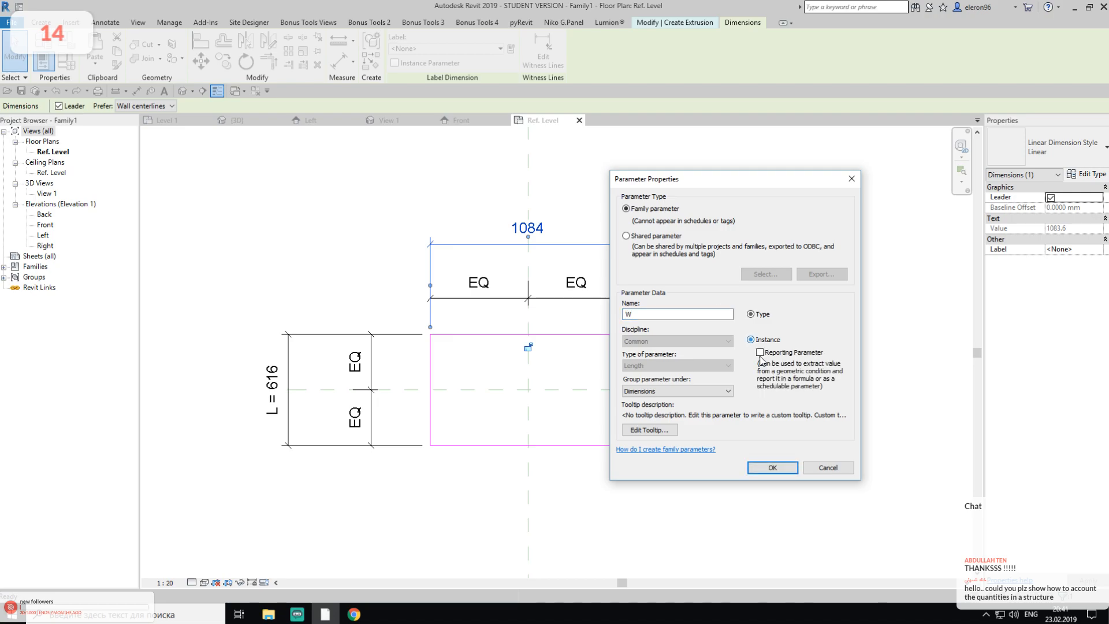
left_click(772, 468)
key("Escape")
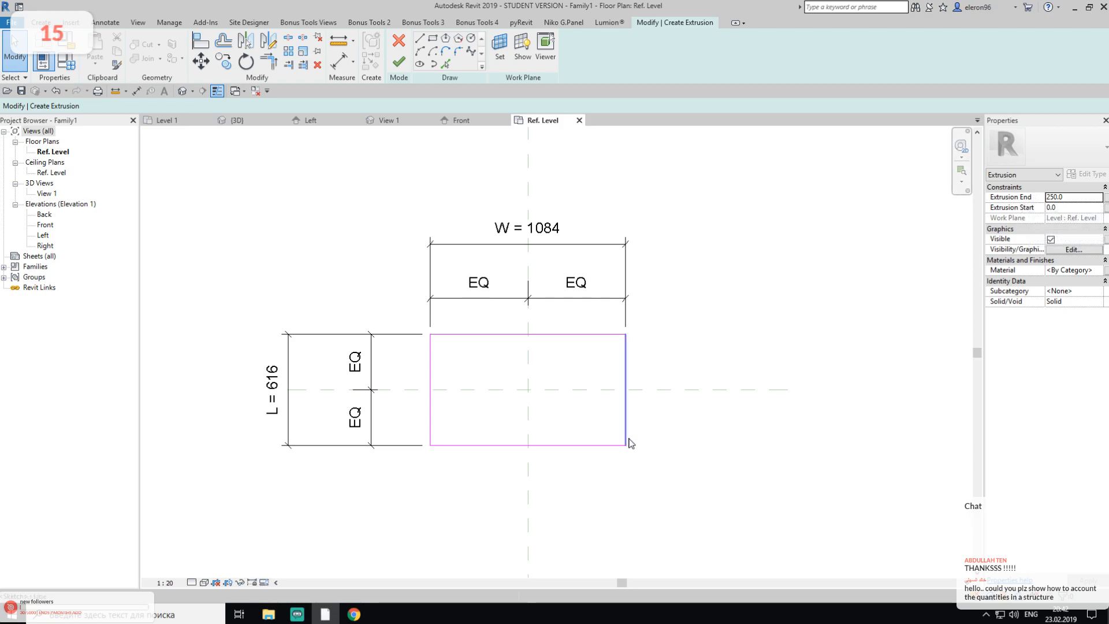
Associate the Extrusion End property with a new instance family parameter named H
left_click(1075, 197)
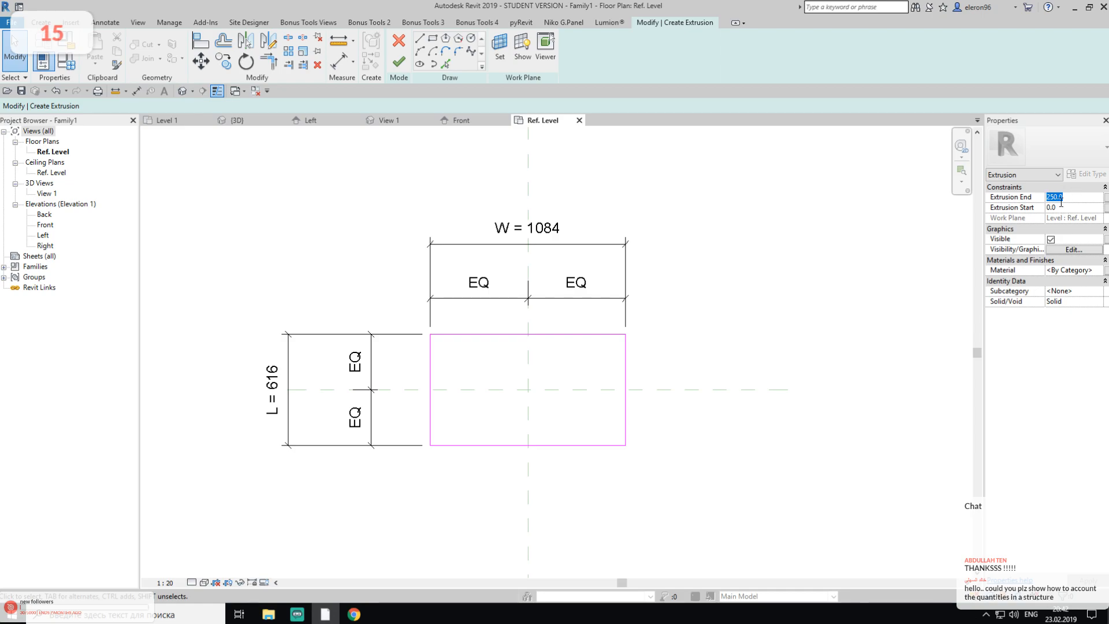
left_click(1084, 200)
left_click(1107, 201)
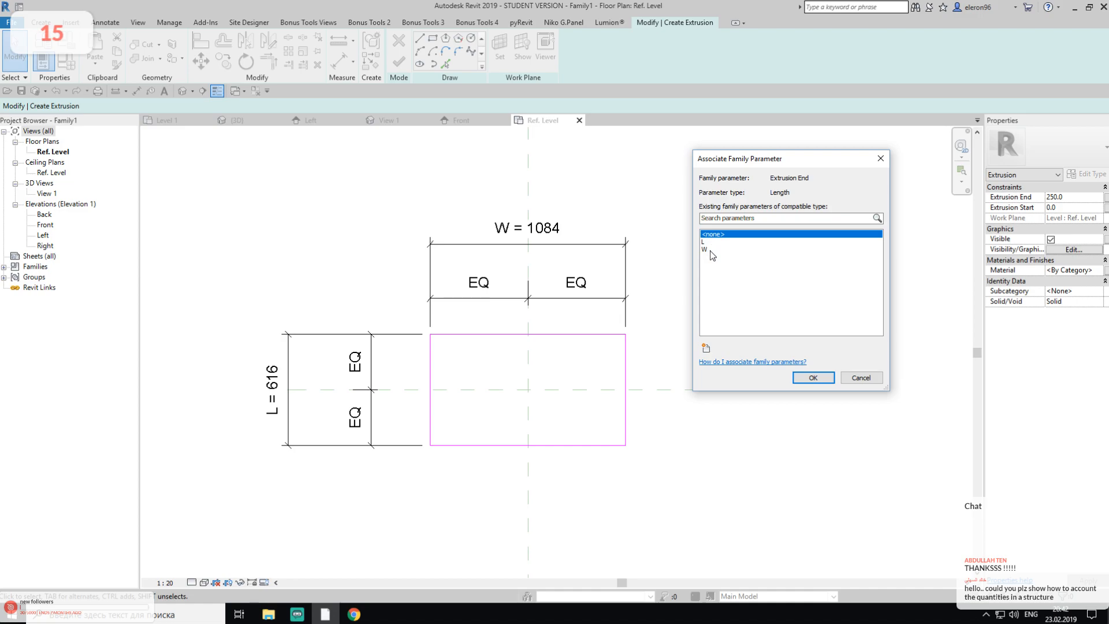
left_click(706, 347)
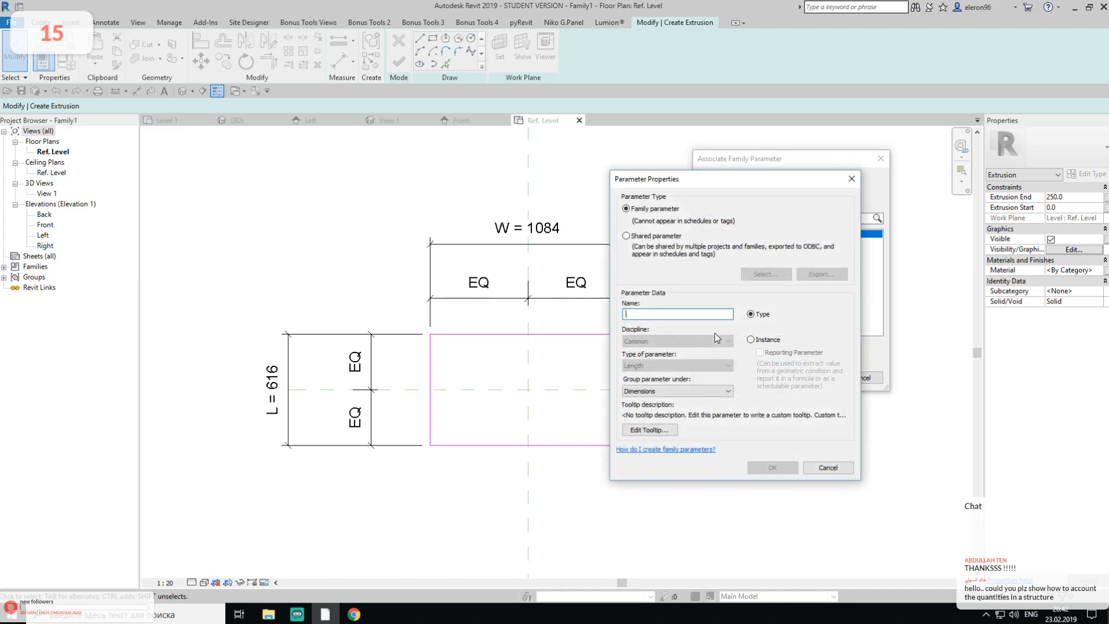
type("H")
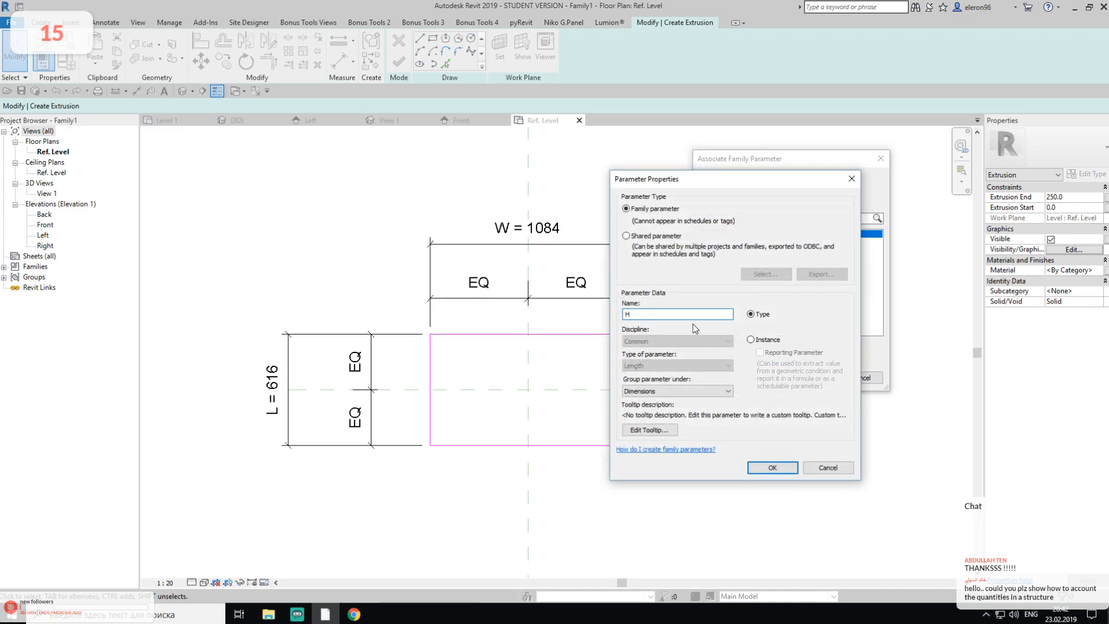
left_click(767, 340)
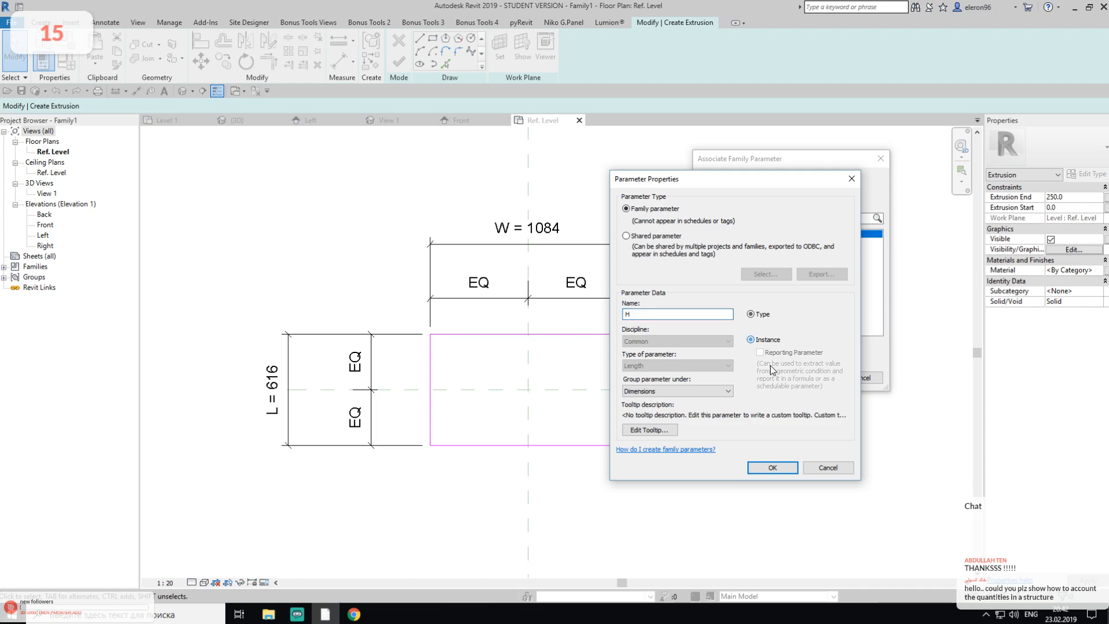
left_click(774, 469)
left_click(806, 377)
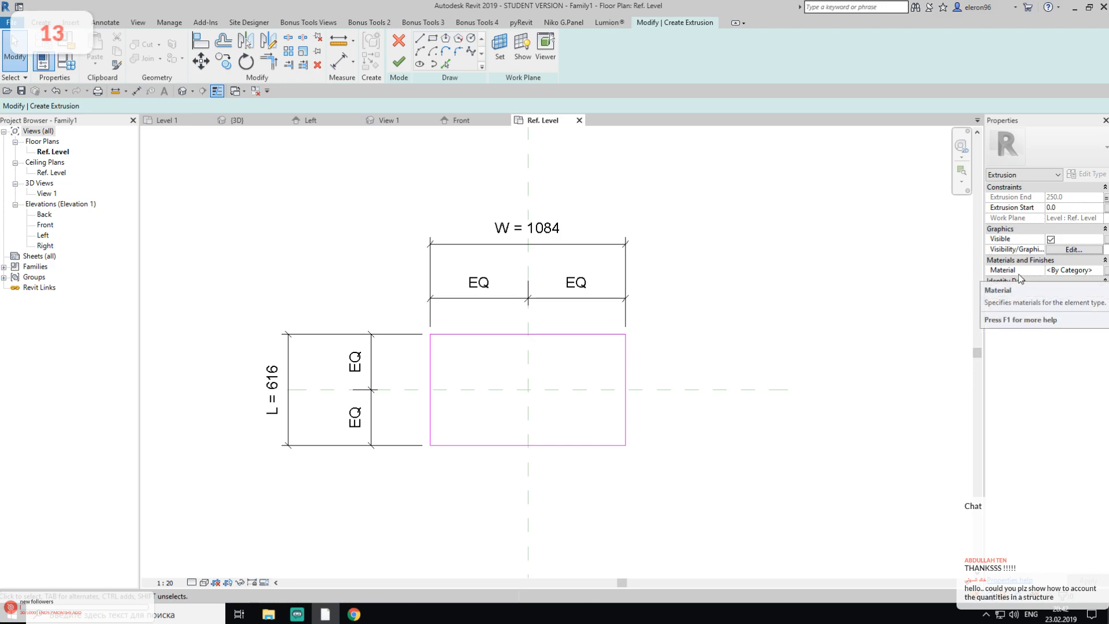
Associate the extrusion's Material property with a new instance family parameter named Material
left_click(1106, 270)
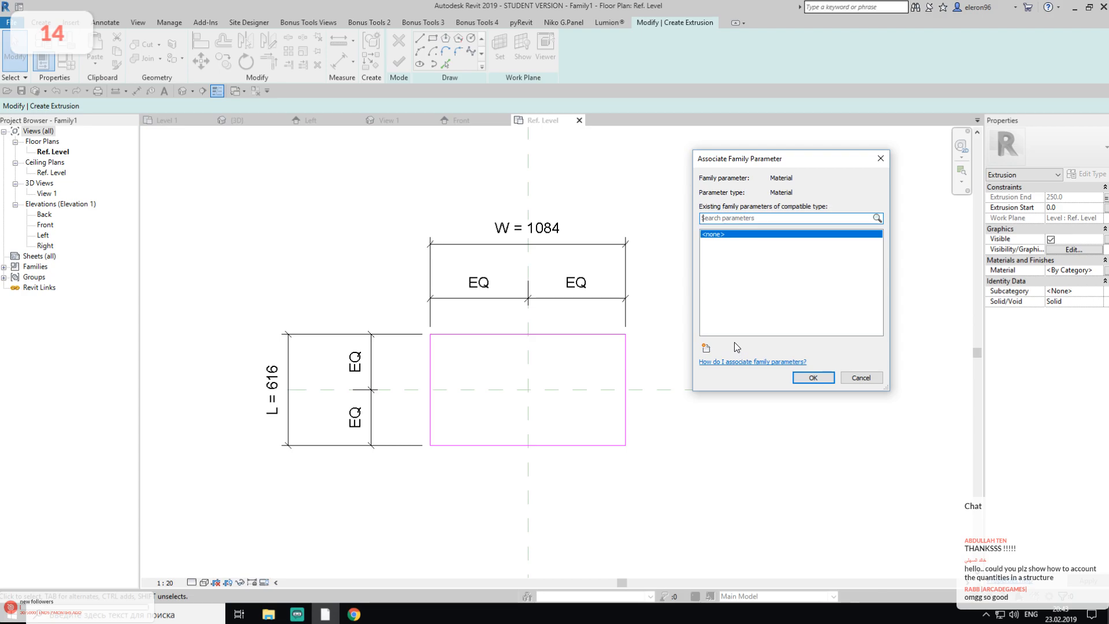
left_click(706, 347)
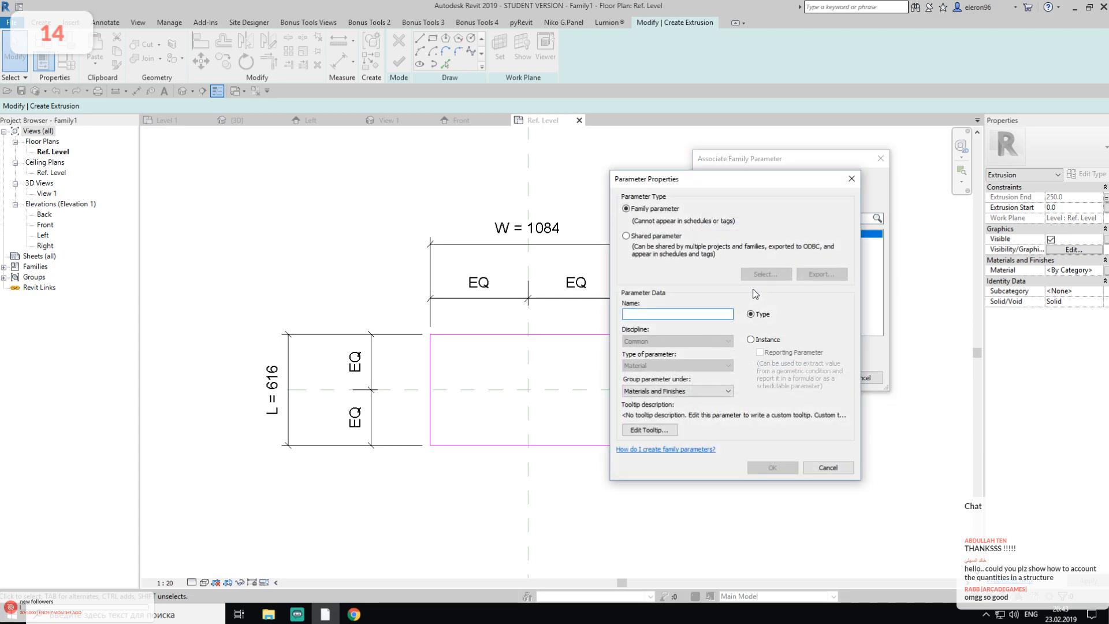
type("Material")
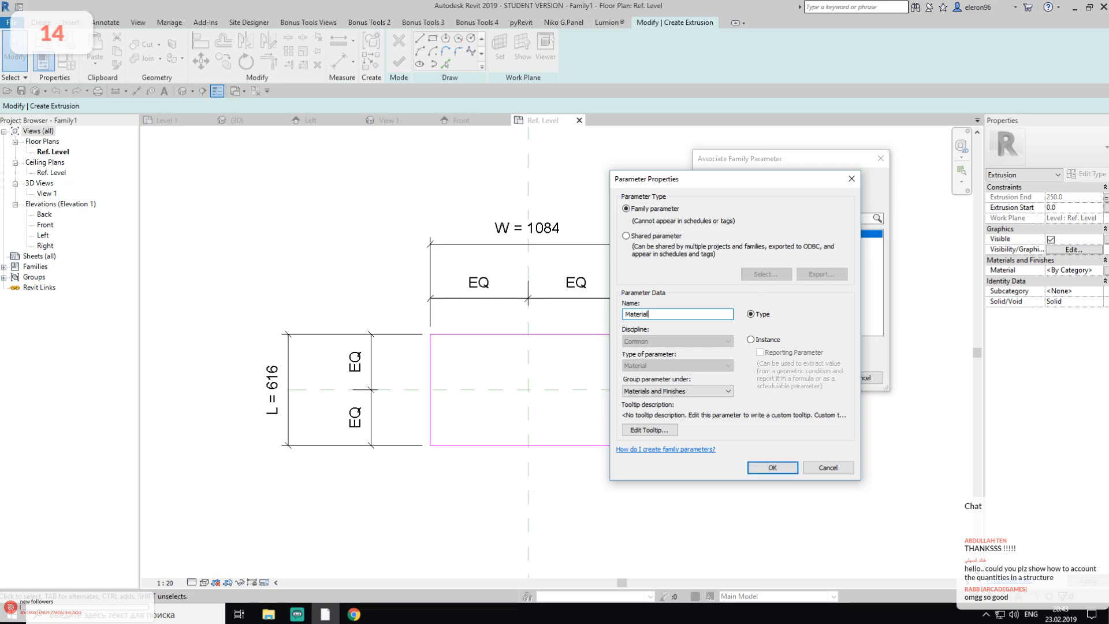
left_click(770, 341)
left_click(773, 466)
left_click(809, 378)
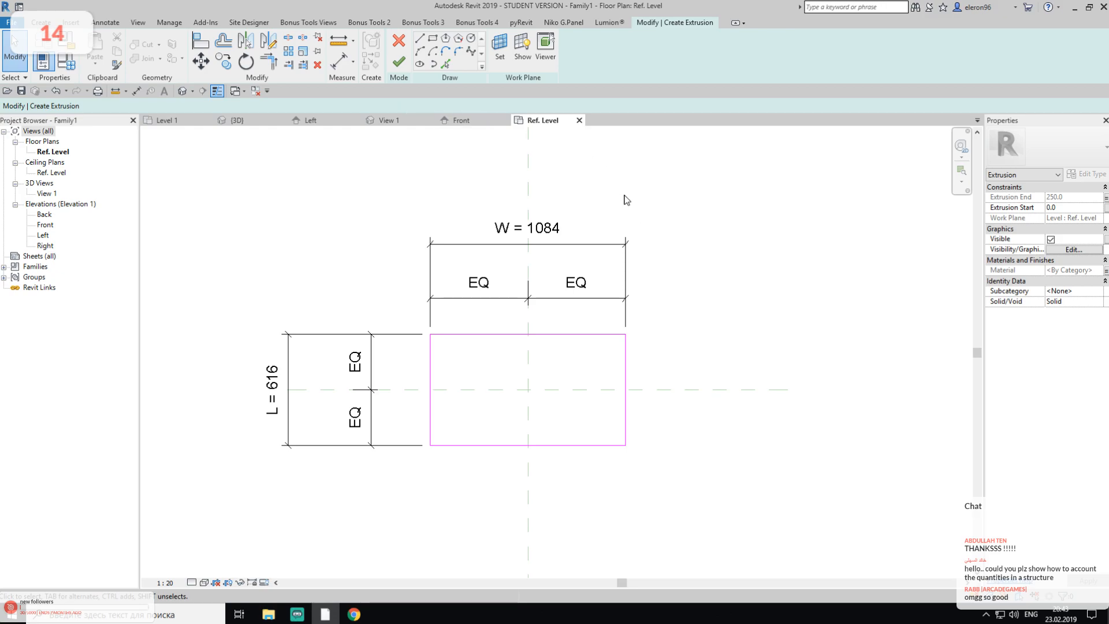
Finish the extrusion sketch and show the resulting box in the default 3D view
left_click(400, 64)
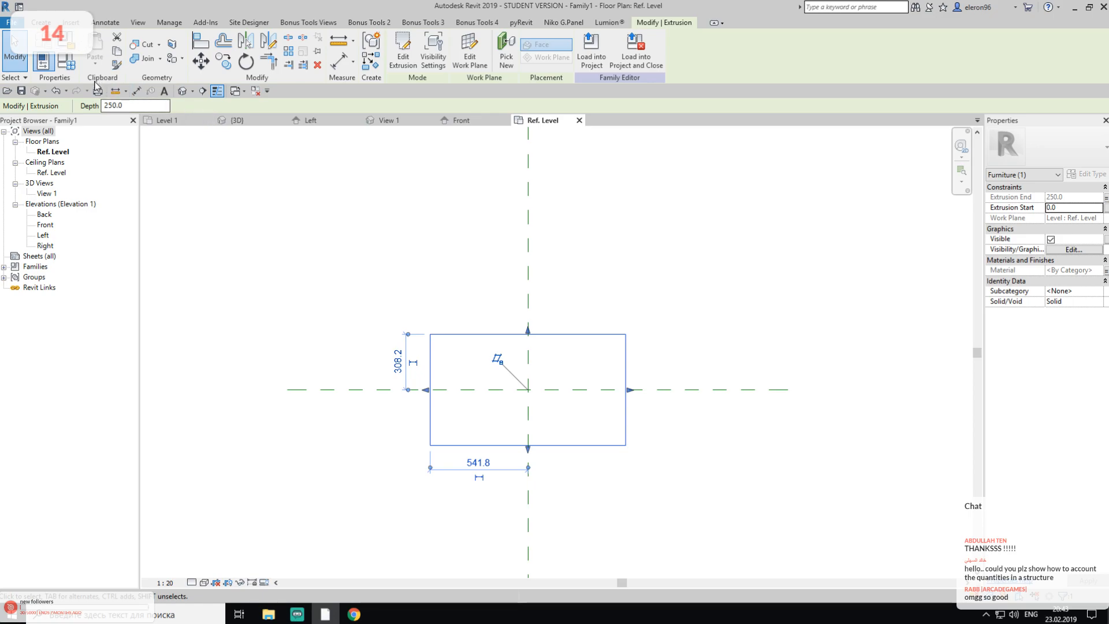
left_click(182, 91)
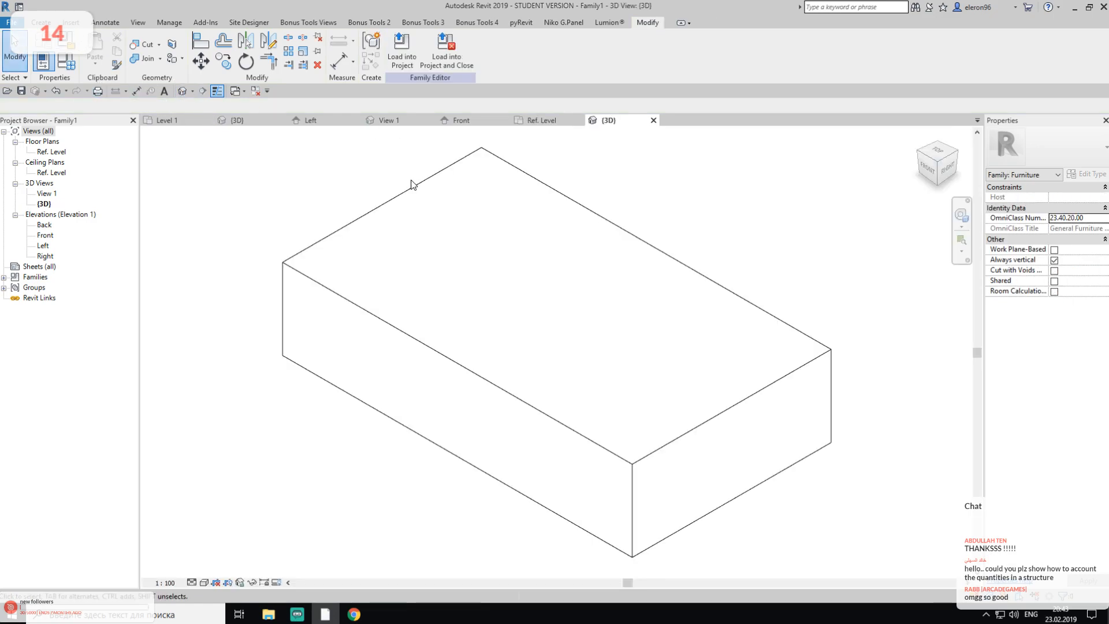
scroll(478, 272, "down", 4)
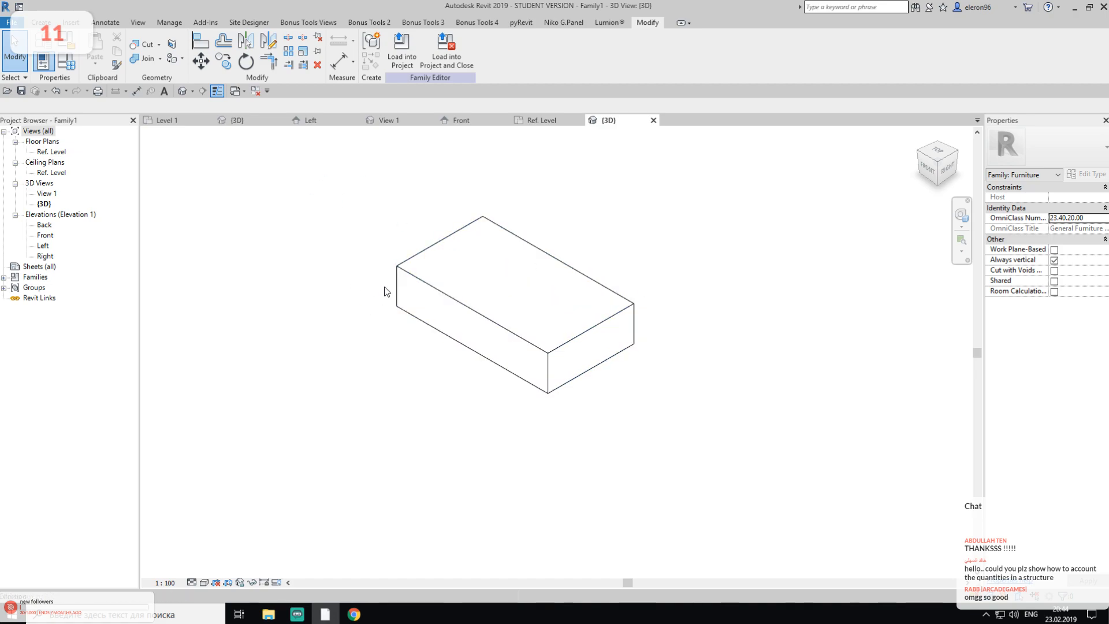
middle_click_drag(313, 237, 331, 259)
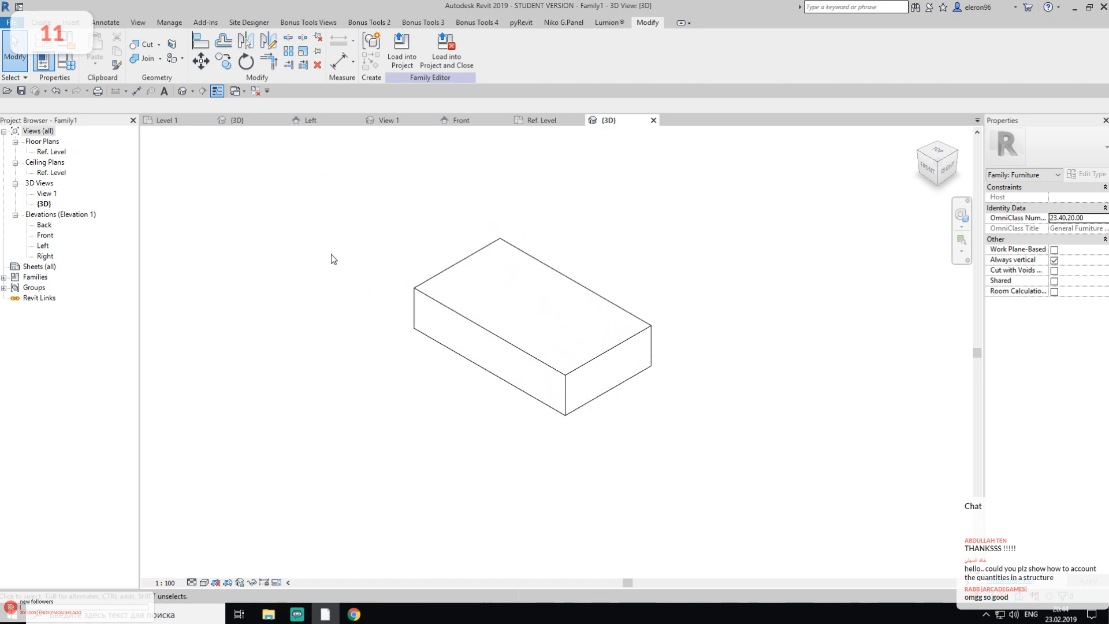
Set the family's H parameter to 650 and apply it to the box
left_click(66, 61)
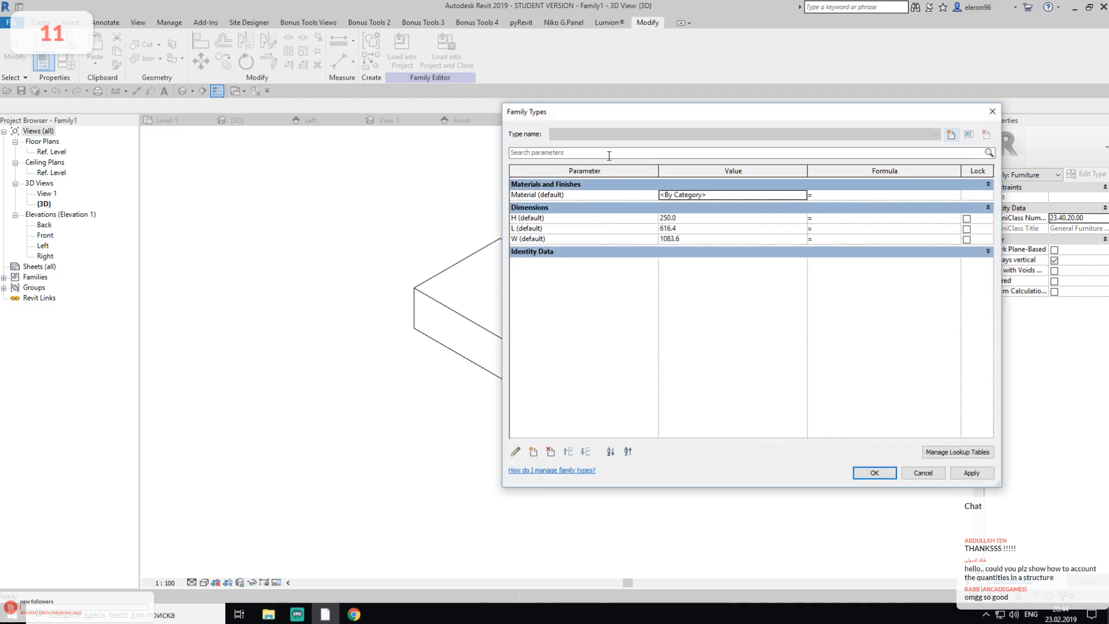
left_click_drag(503, 116, 664, 115)
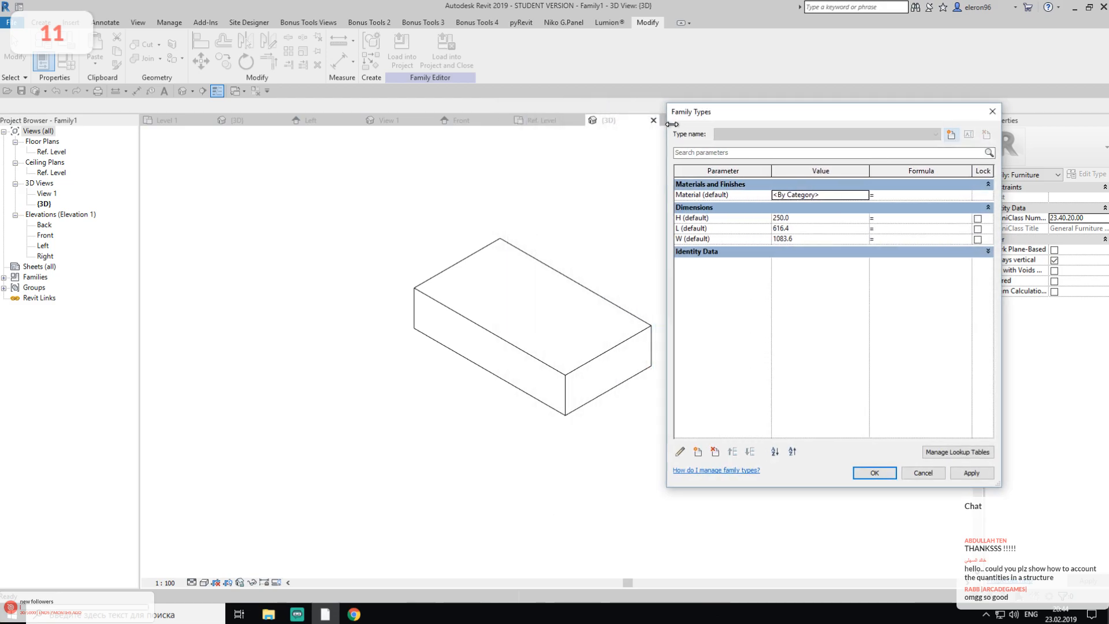
left_click(814, 219)
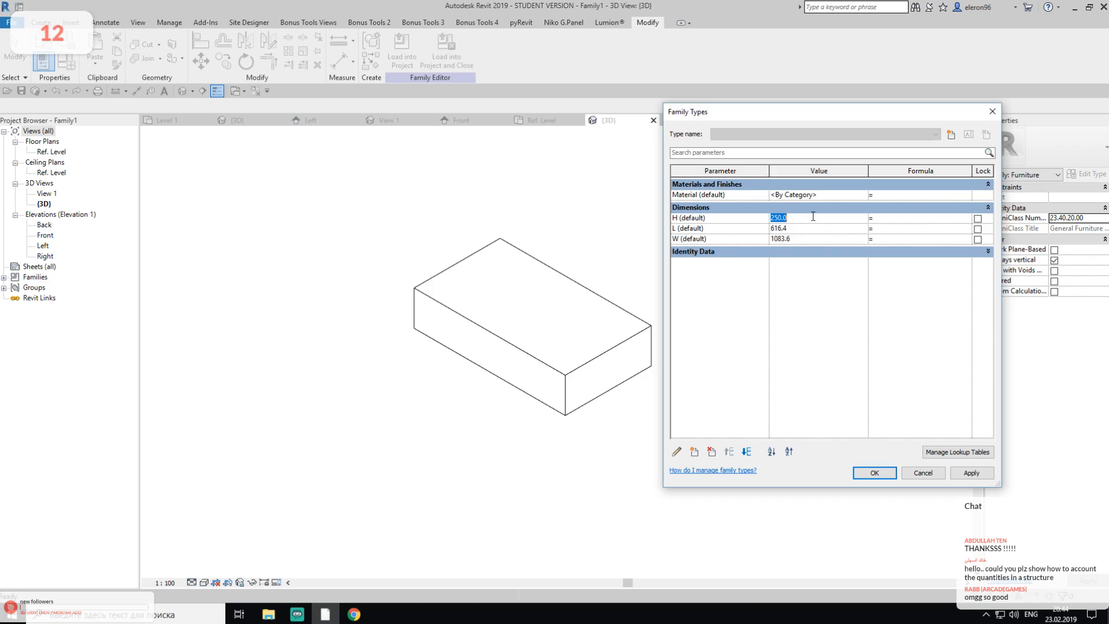
type("650")
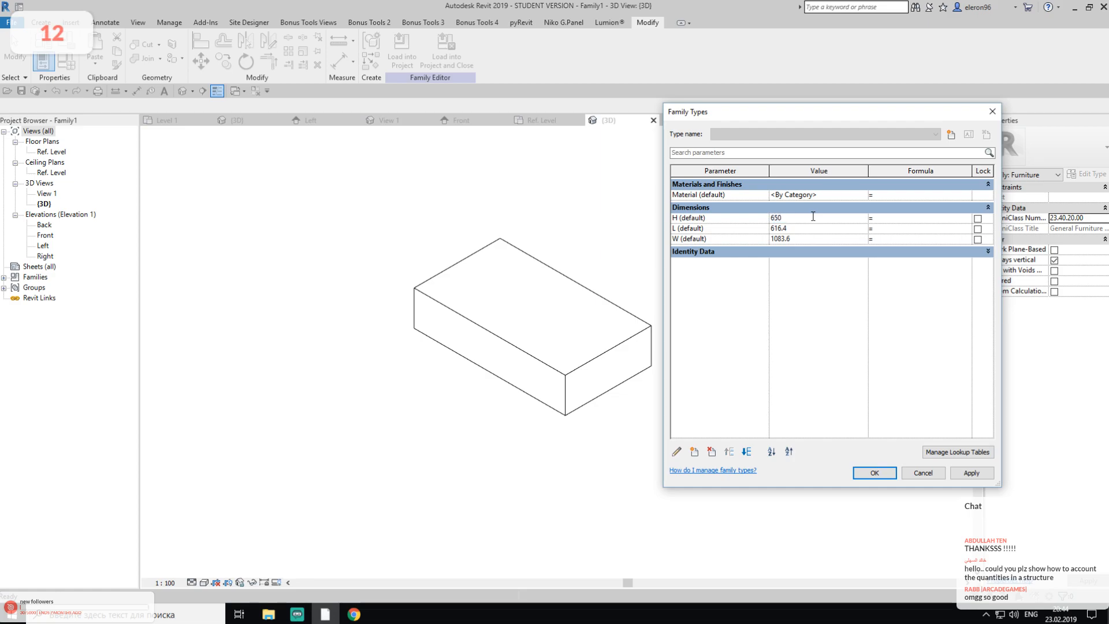
left_click(973, 472)
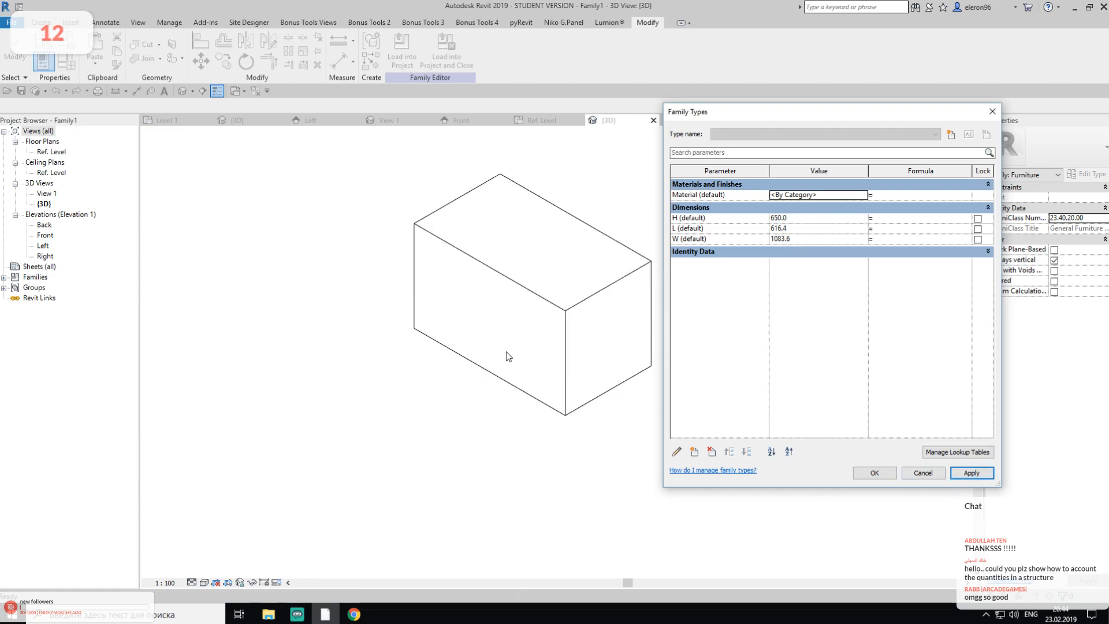
Set the L and W parameters to 550 each, apply them and finish editing the family types
left_click(804, 233)
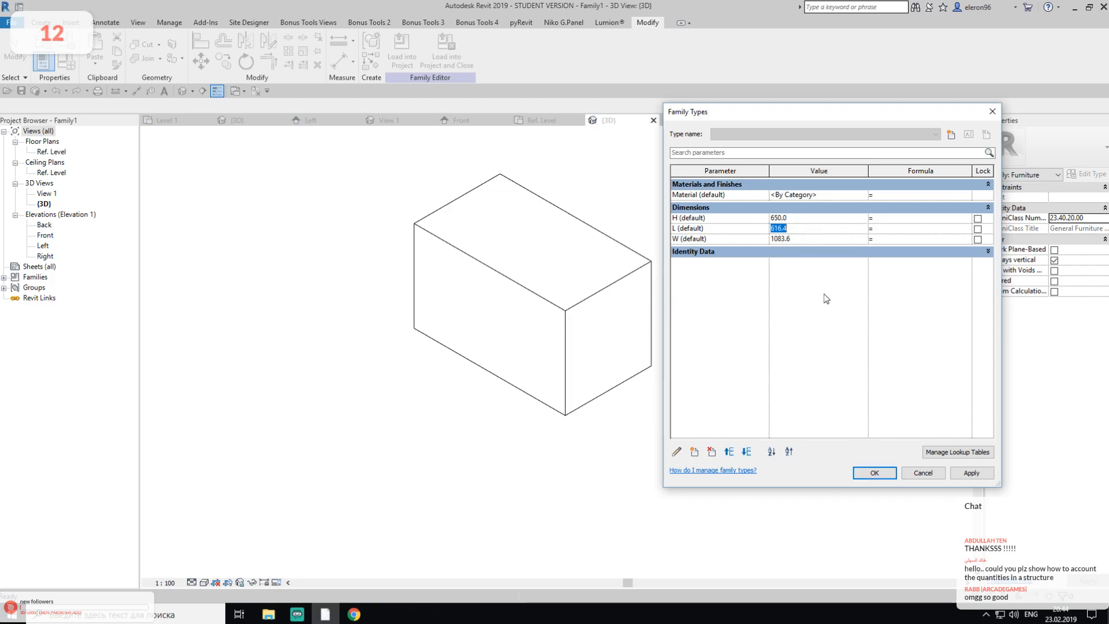
type("550")
left_click(972, 472)
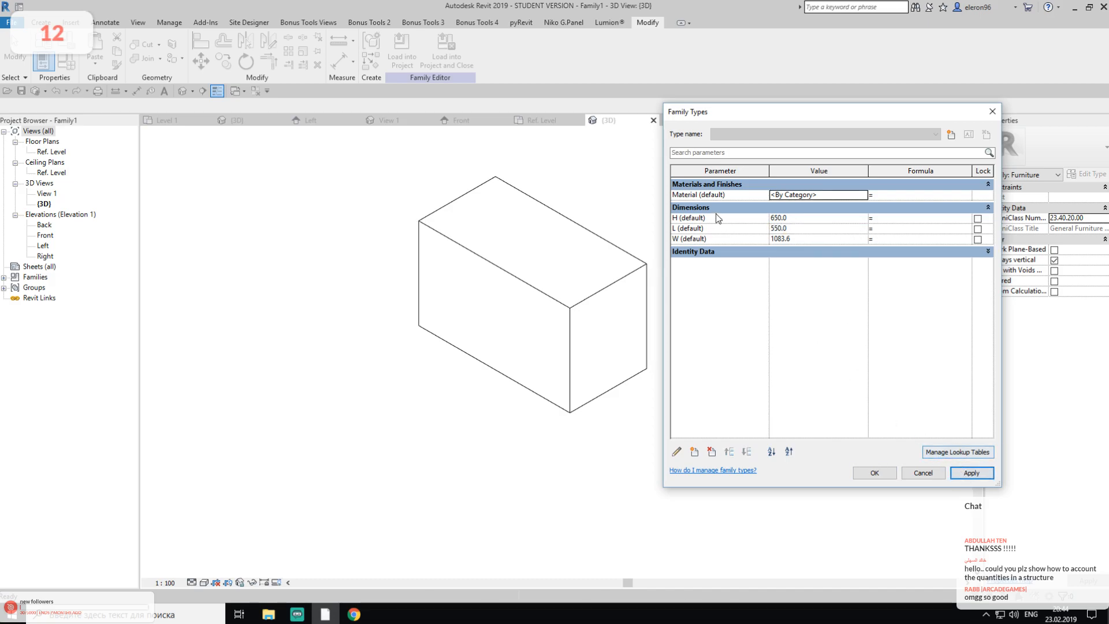
left_click(800, 237)
type("550")
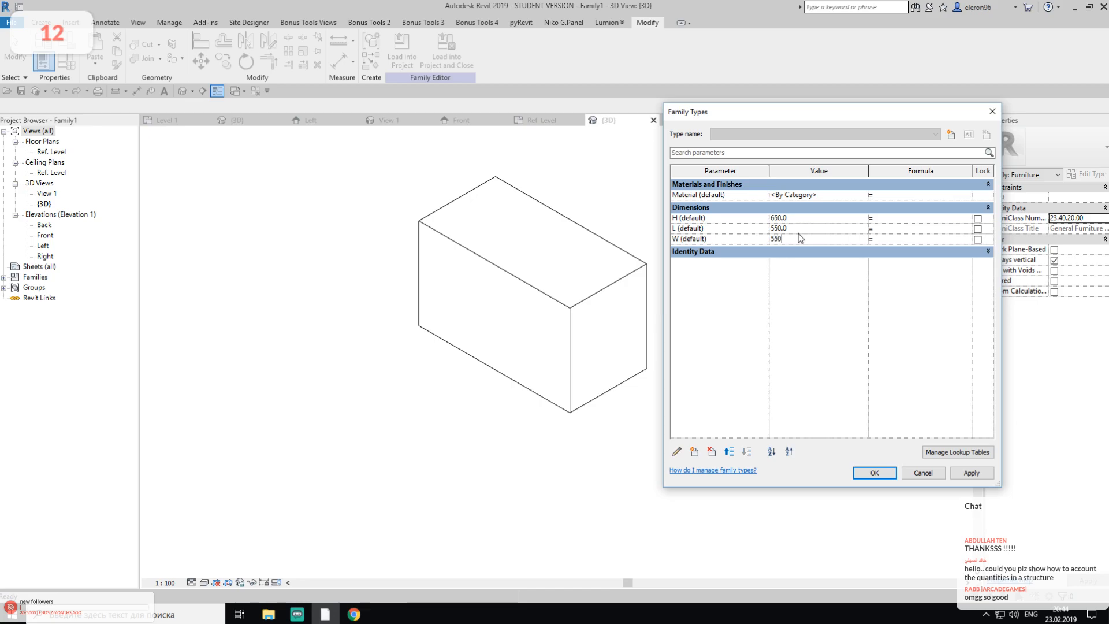
left_click(988, 473)
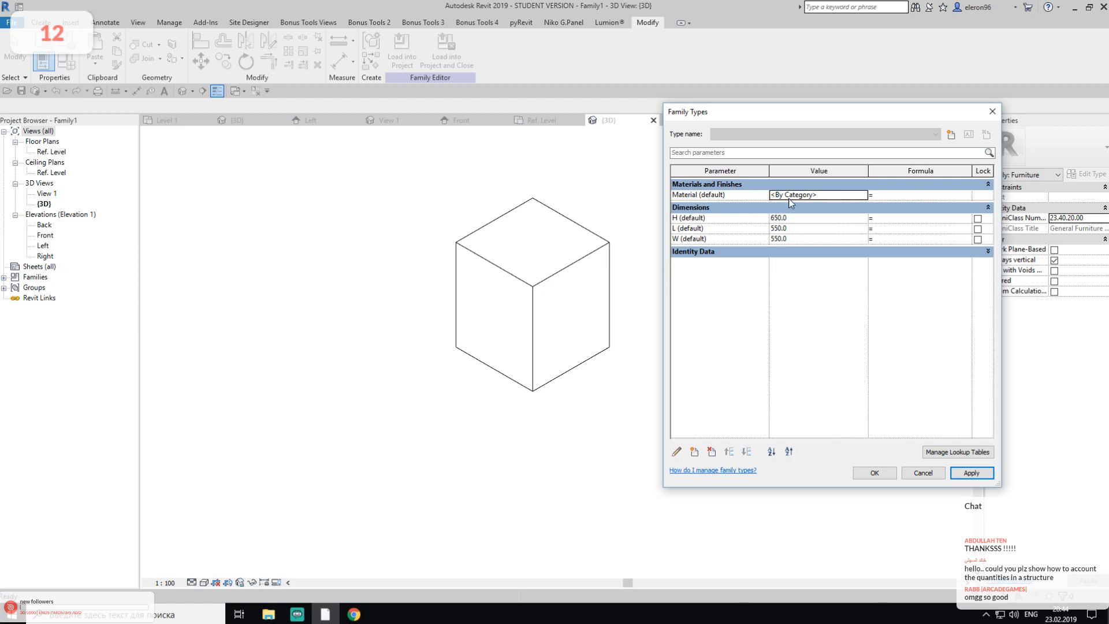
left_click_drag(710, 198, 702, 198)
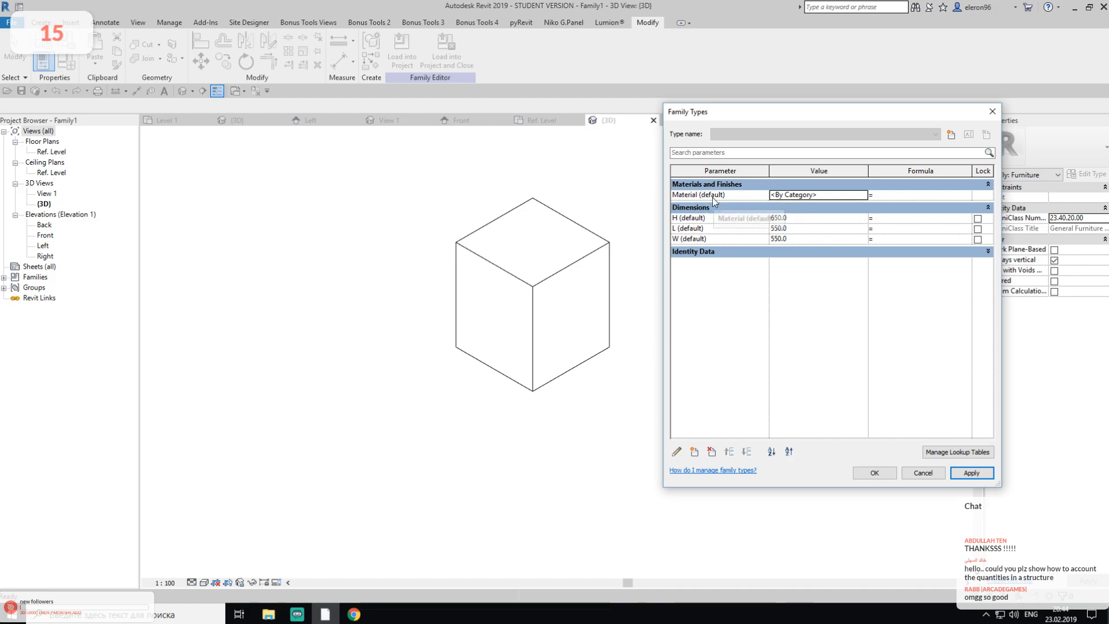
left_click(875, 473)
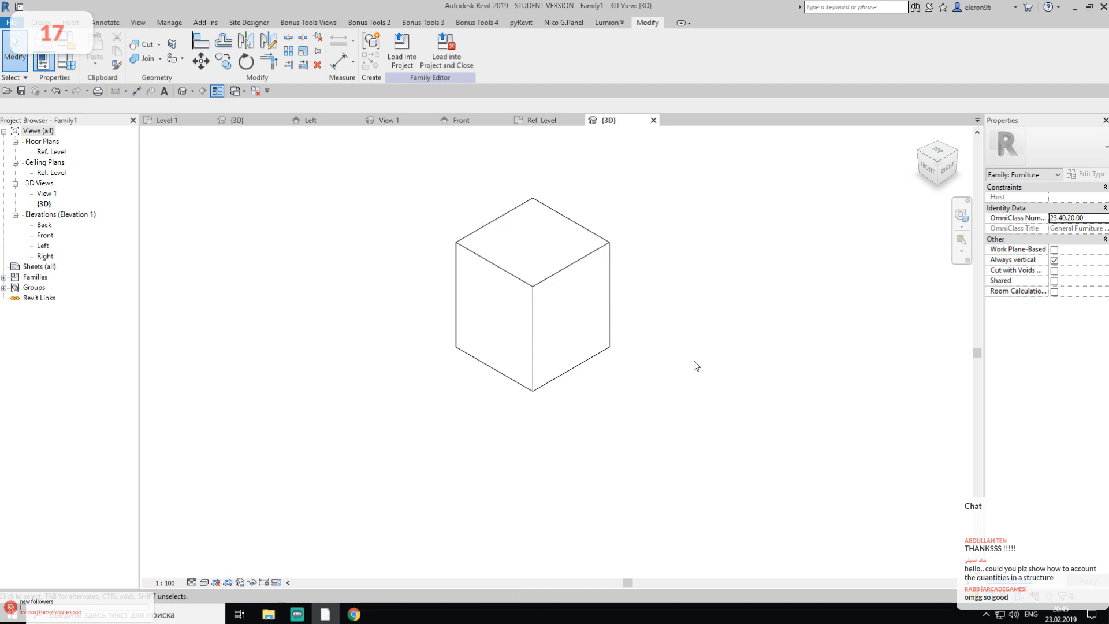
Start saving the model as a family file and create and enter a folder named Family inside TEMP
left_click(13, 24)
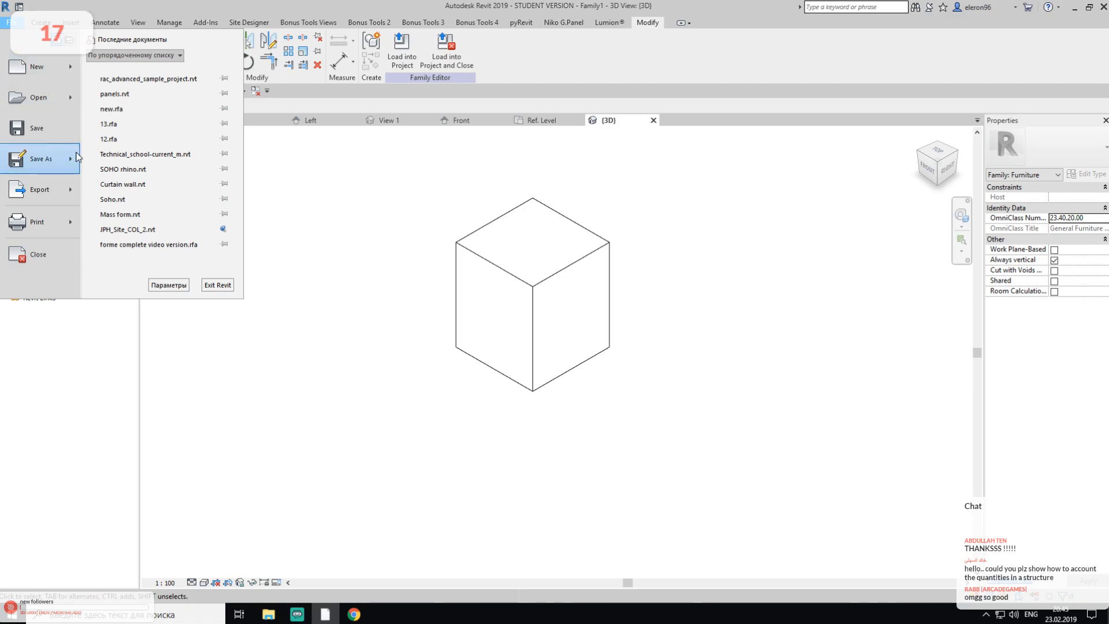
mouse_move(78, 156)
left_click(139, 106)
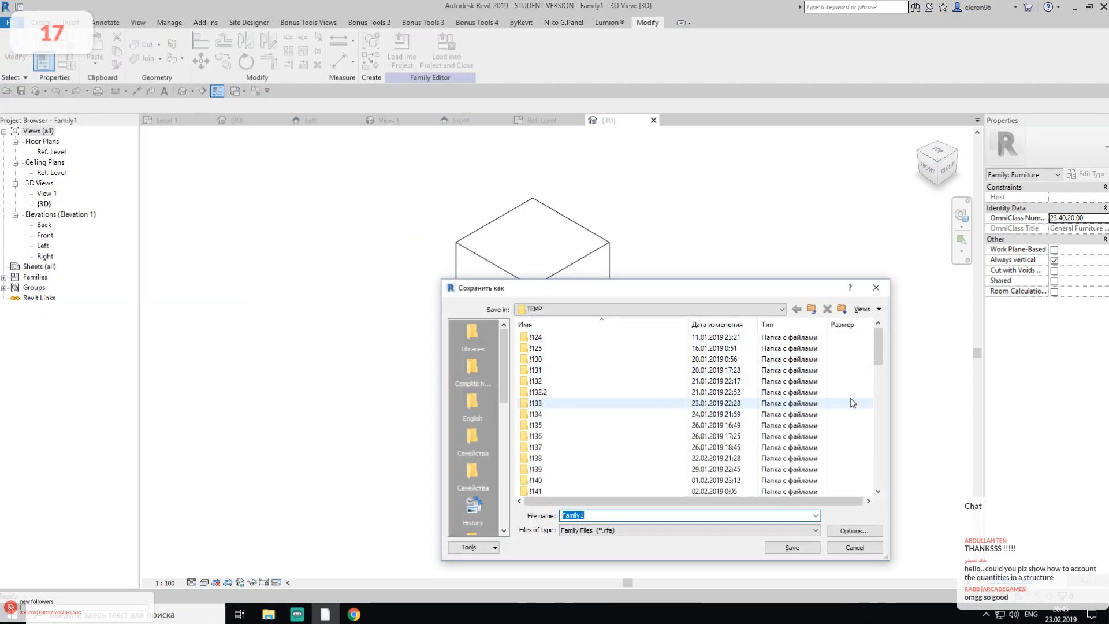
right_click(864, 392)
mouse_move(916, 512)
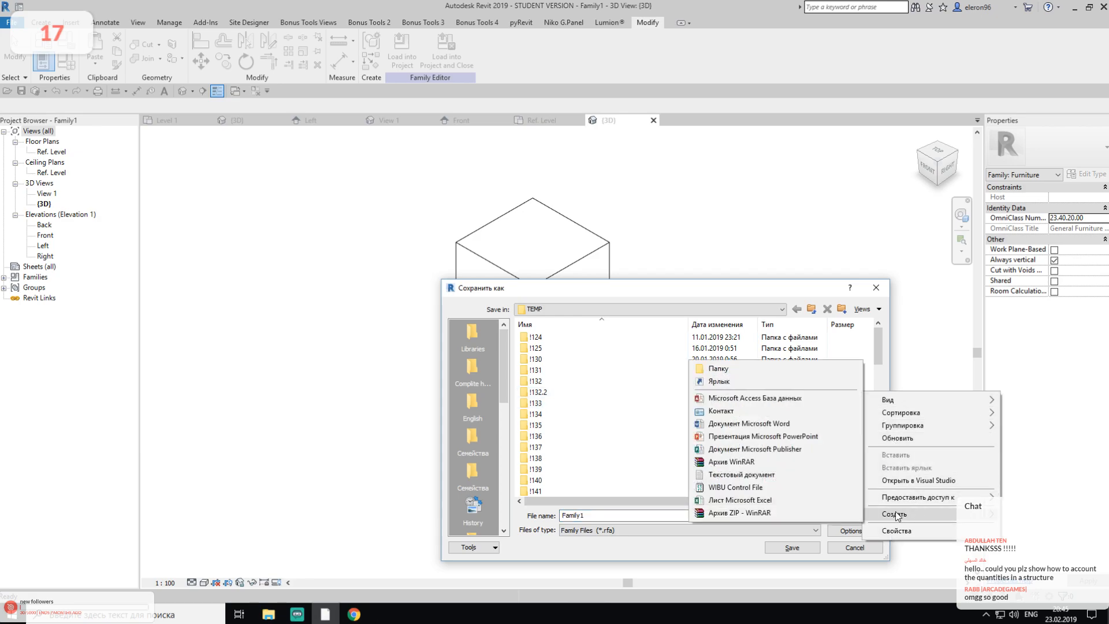
left_click(794, 370)
type("Family")
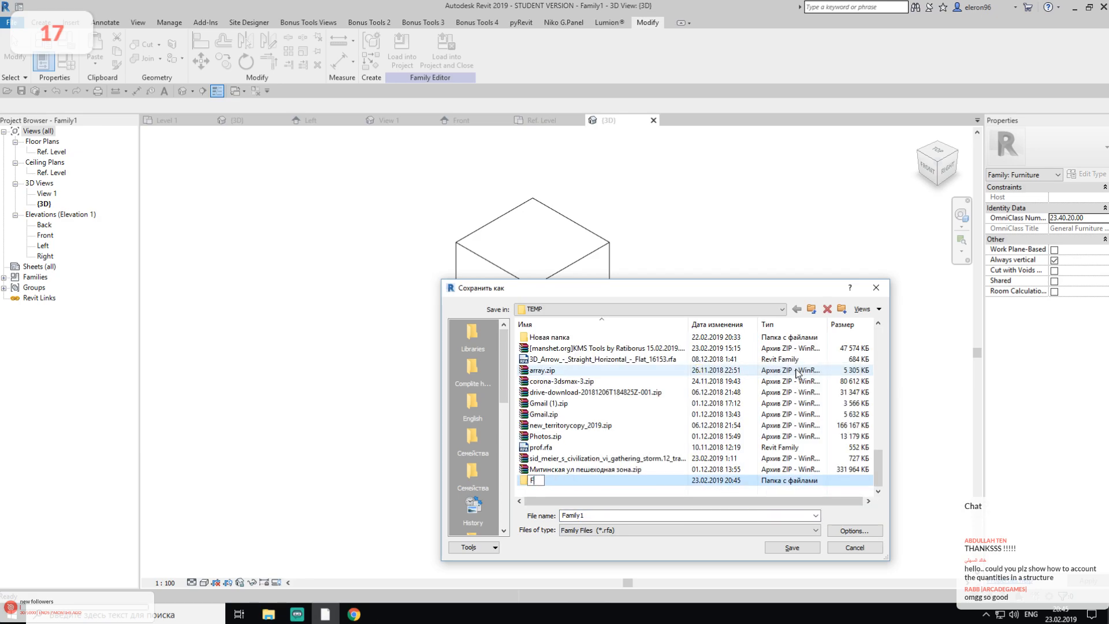
key("Return")
key("Return")
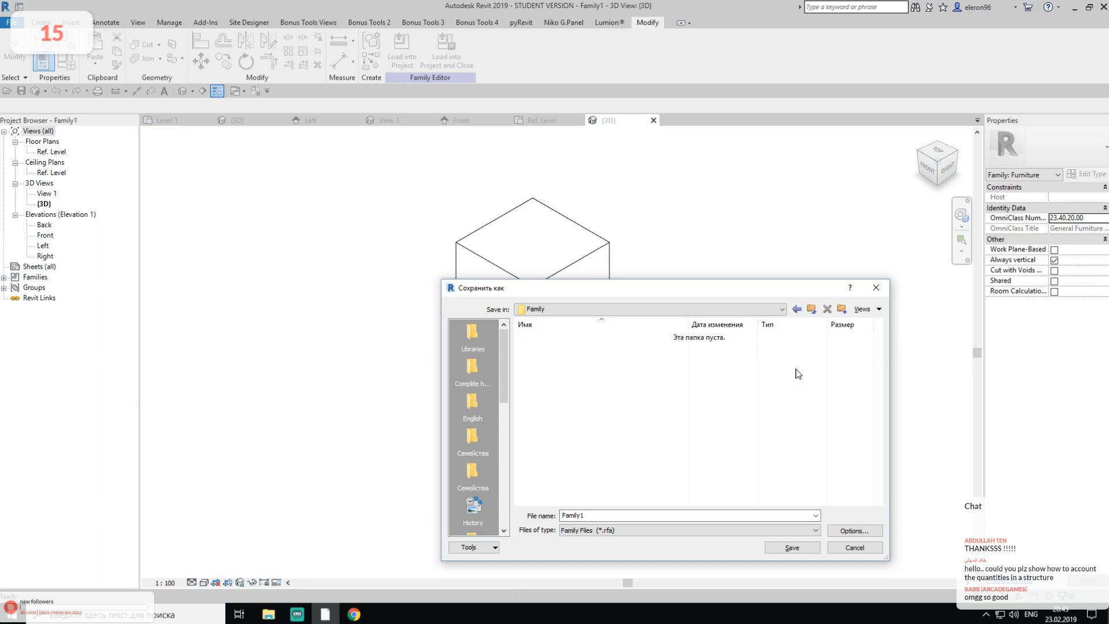
Create a subfolder named Furniture inside the Family folder and enter it
right_click(605, 376)
mouse_move(641, 516)
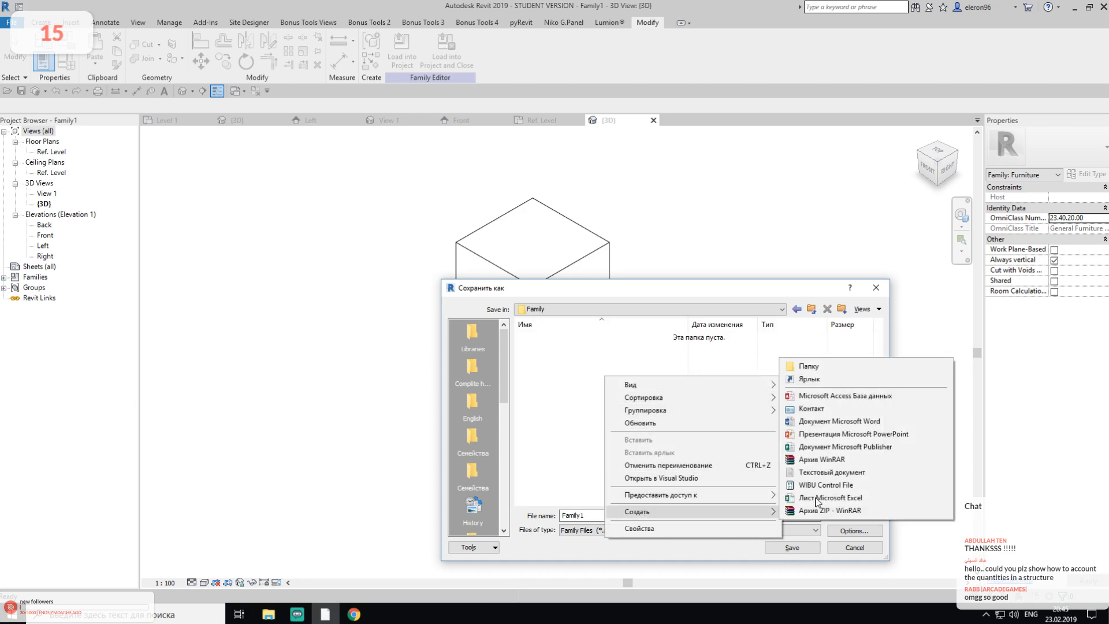
left_click(824, 370)
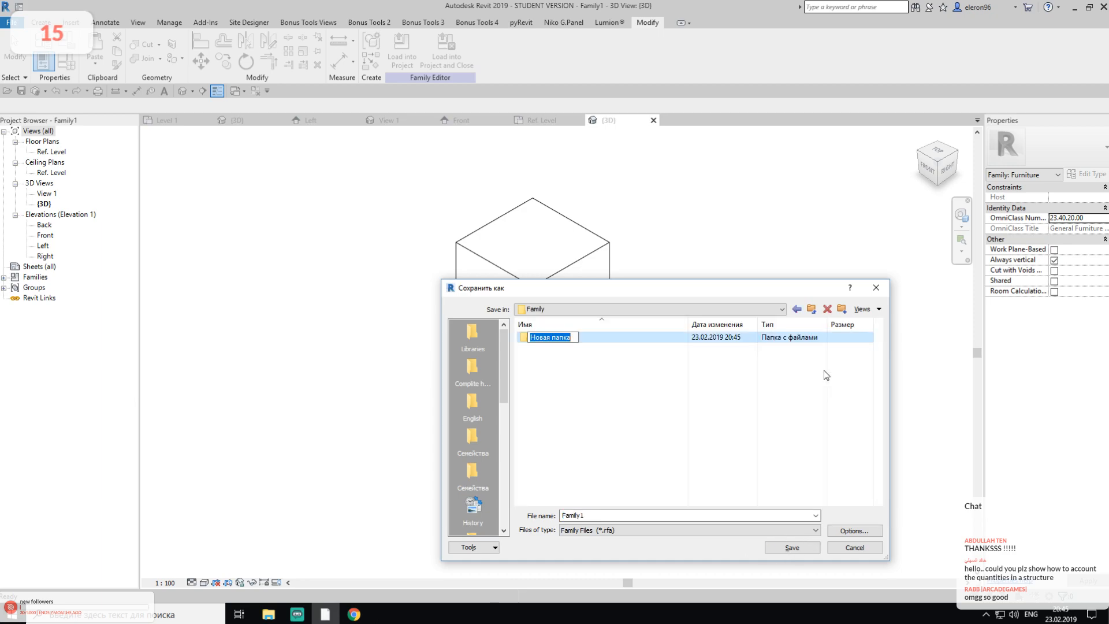
type("Furniture")
key("Return")
key("Return")
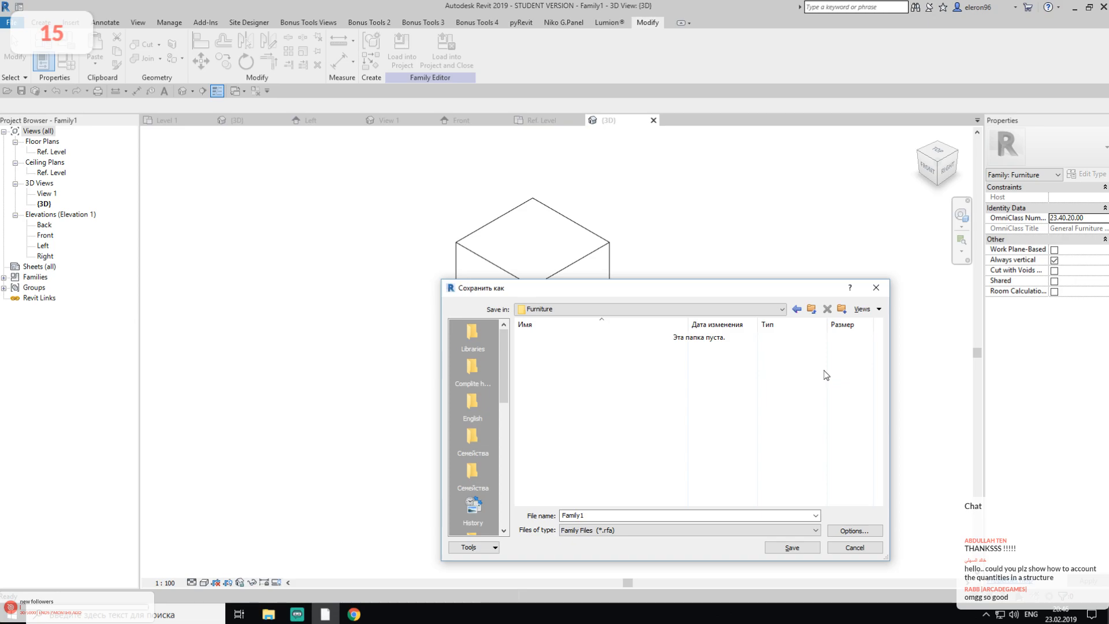
Create a subfolder named Seatings inside the Furniture folder and enter it
right_click(629, 393)
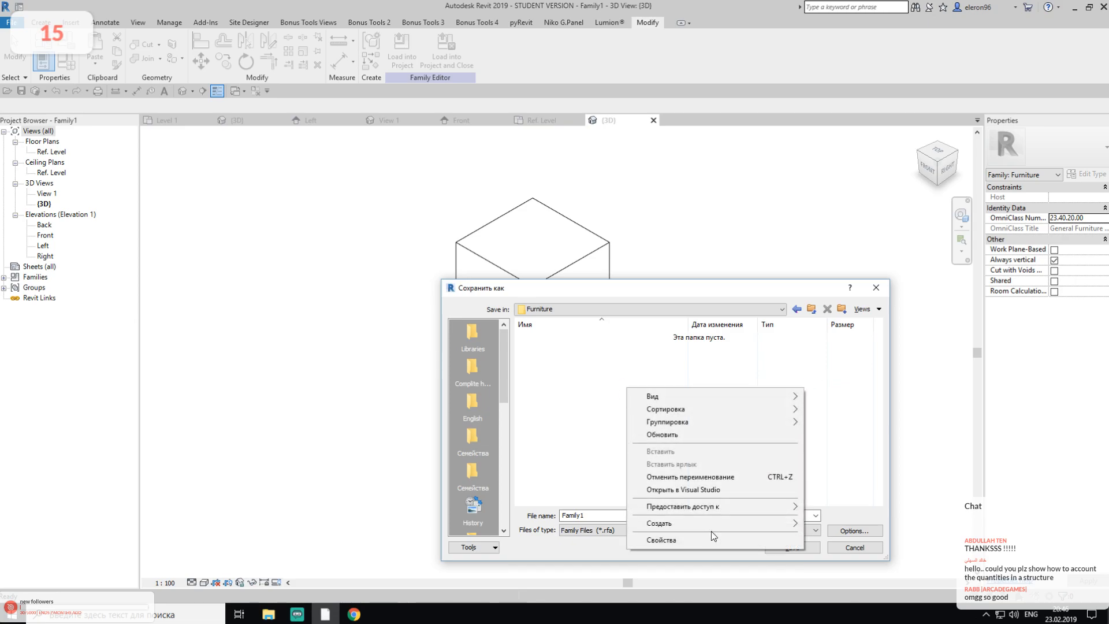
mouse_move(745, 522)
left_click(844, 380)
type("Sofa")
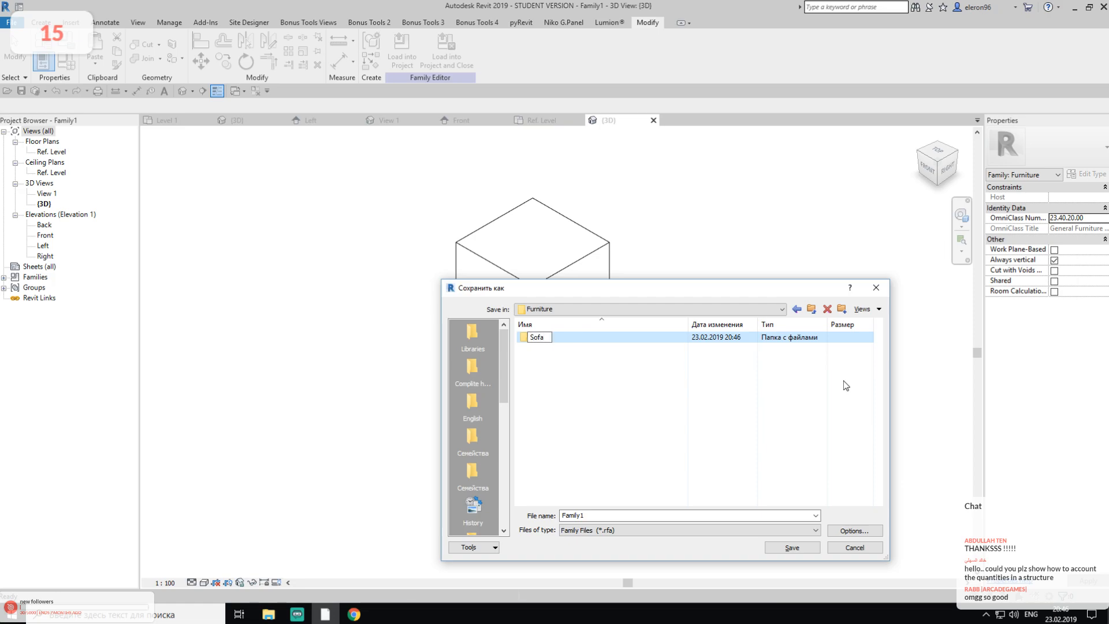
key("BackSpace")
key("BackSpace")
key("BackSpace")
type("eatings")
key("Return")
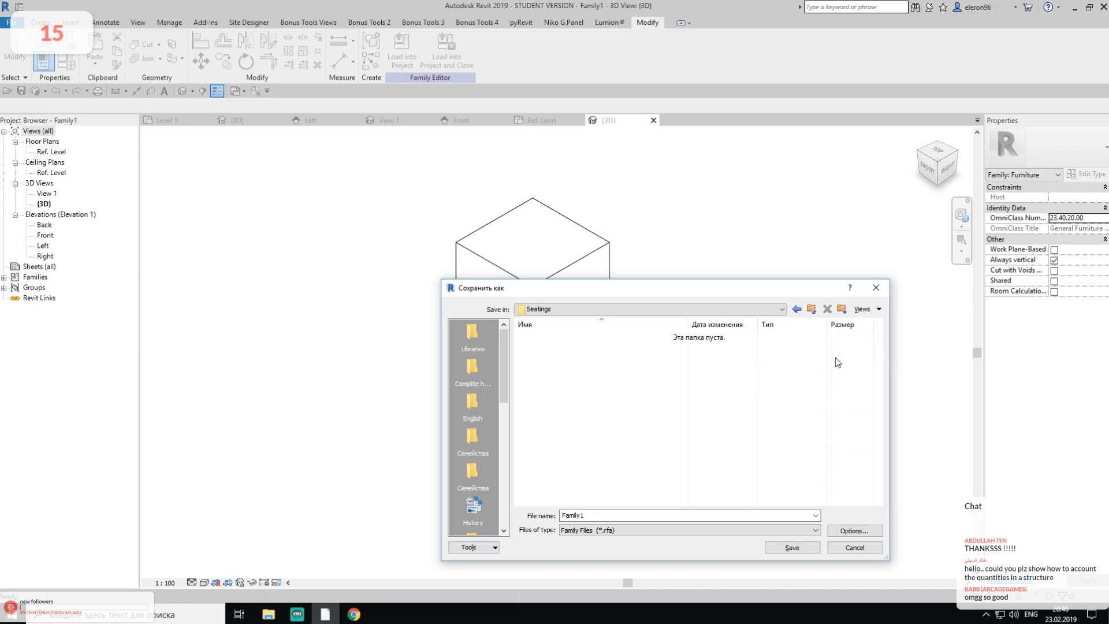
Create a subfolder named Components inside the Seatings folder and enter it
right_click(602, 374)
mouse_move(657, 513)
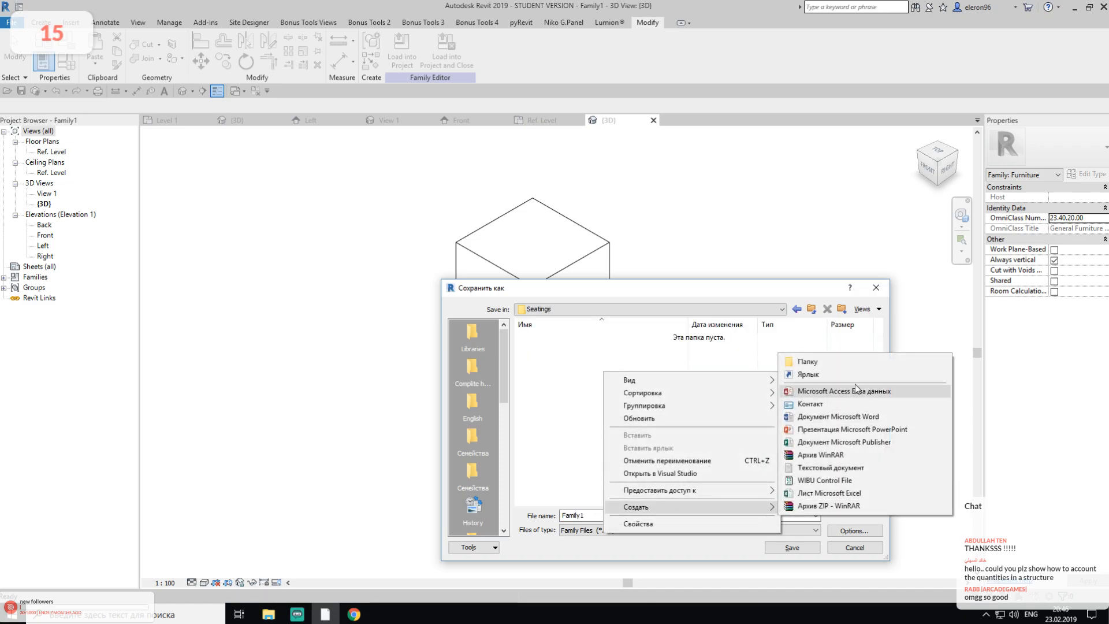
left_click(850, 359)
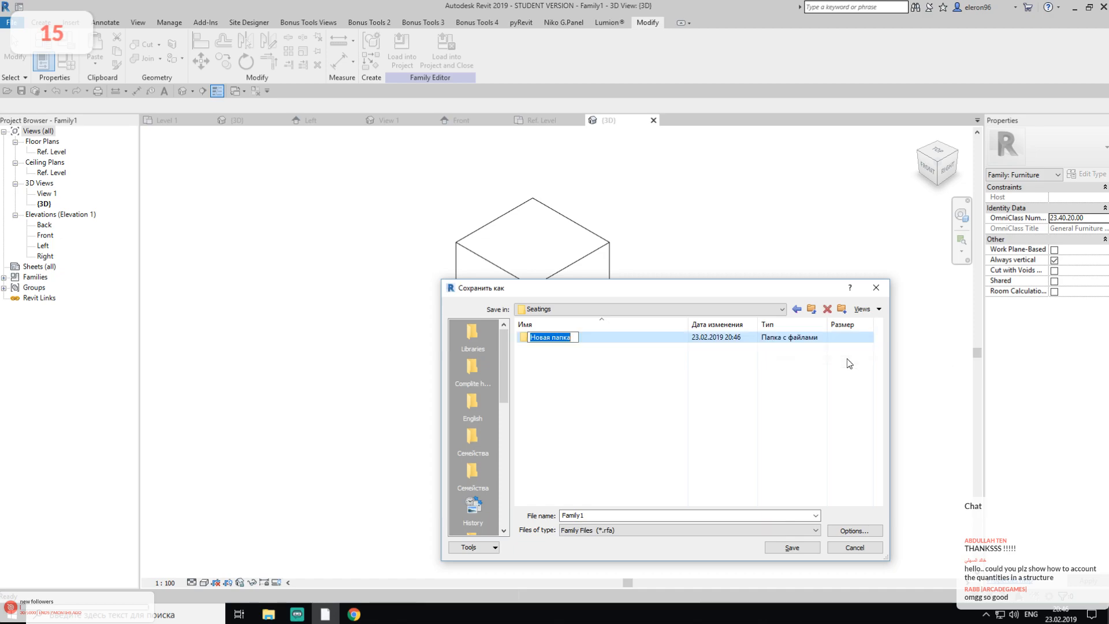
type("Components")
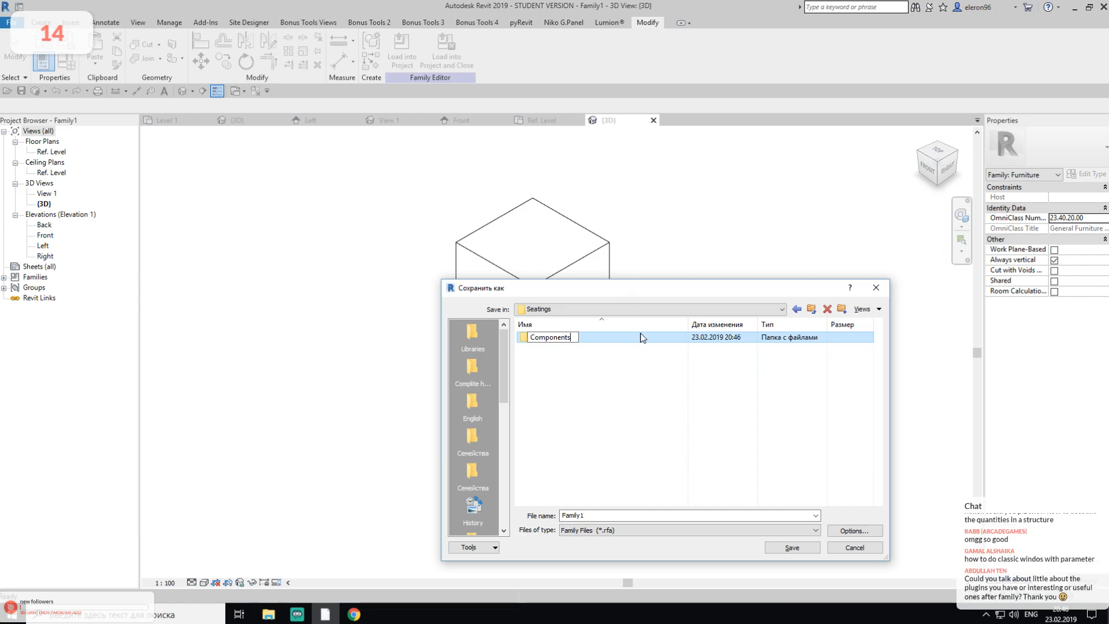
double_click(594, 337)
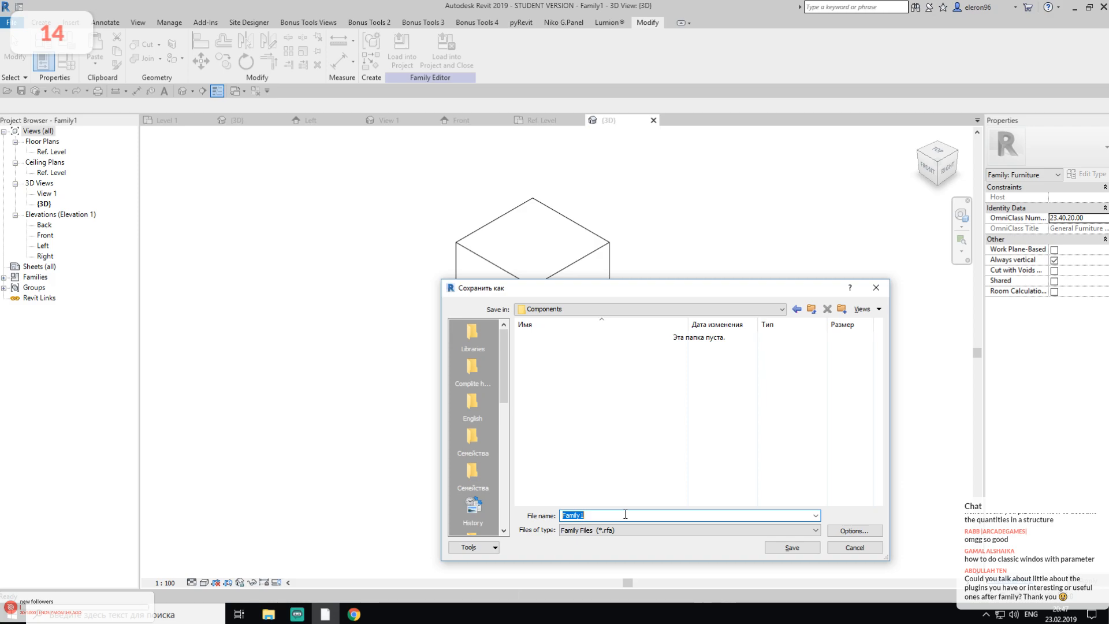
Save the family as Sofa_Seatings_Sqr in the Components folder and close all inactive views
type("Sofa_Seatings_Sqr")
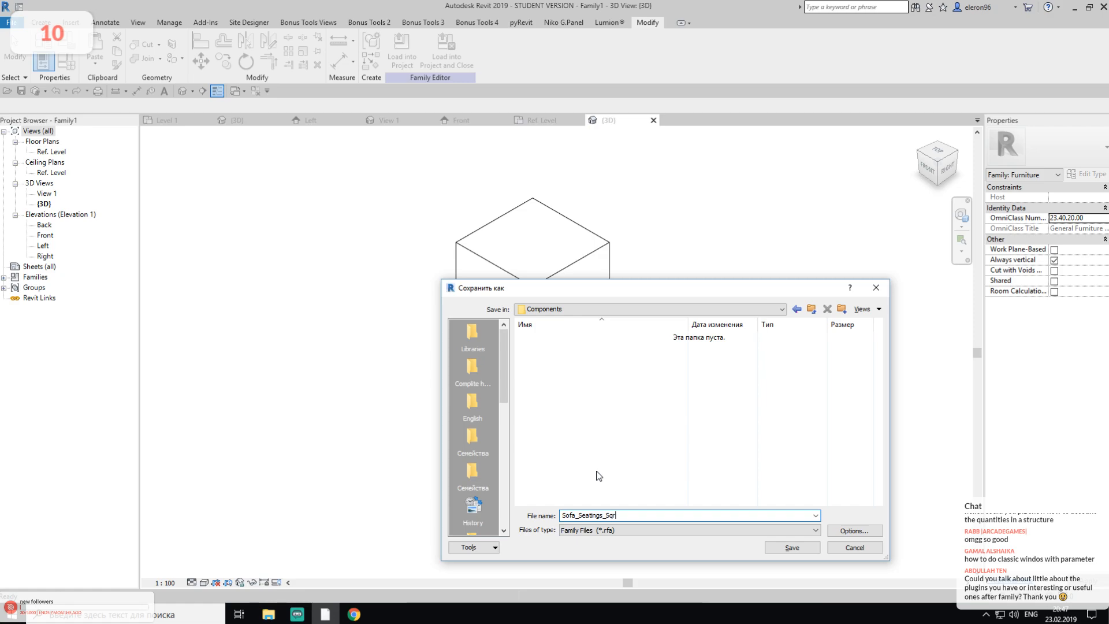
left_click(813, 549)
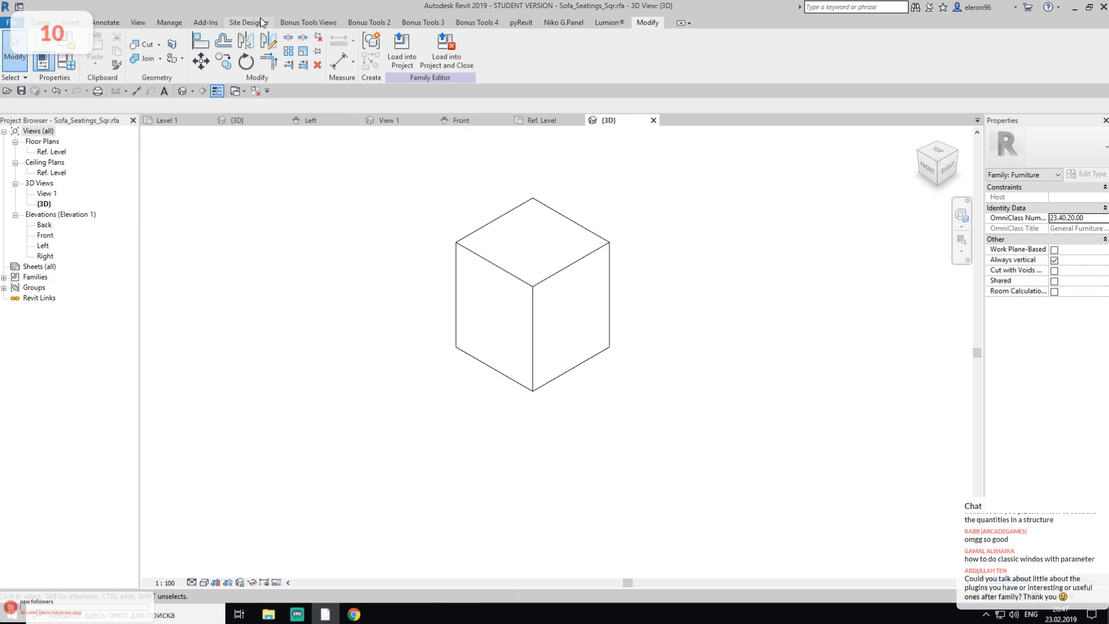
left_click(255, 91)
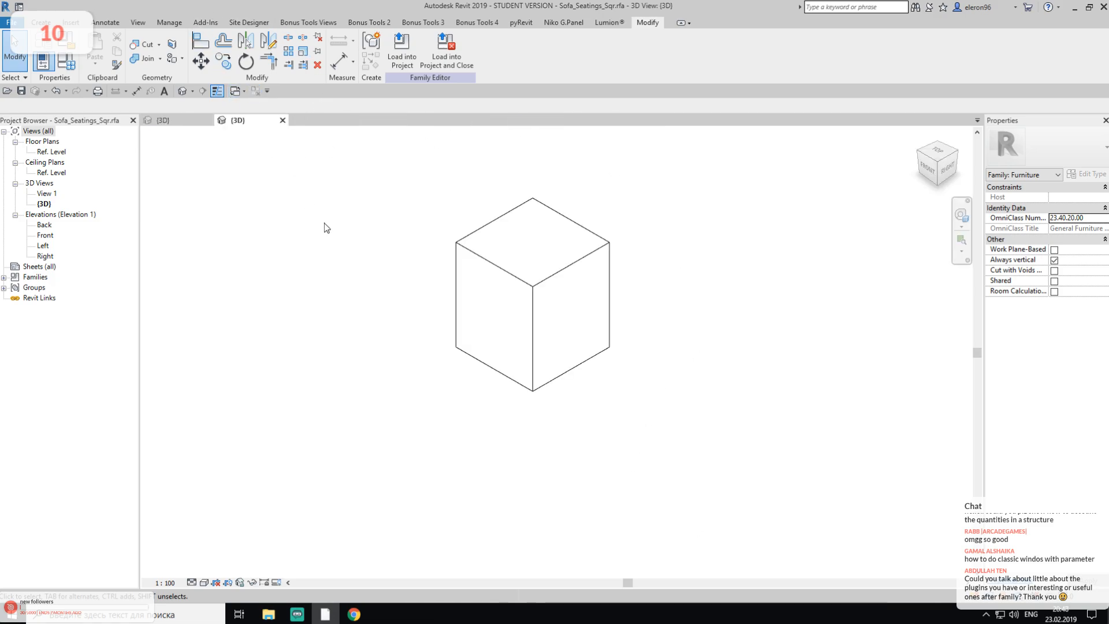
Create a new family from the Metric Furniture.rft template
left_click(15, 22)
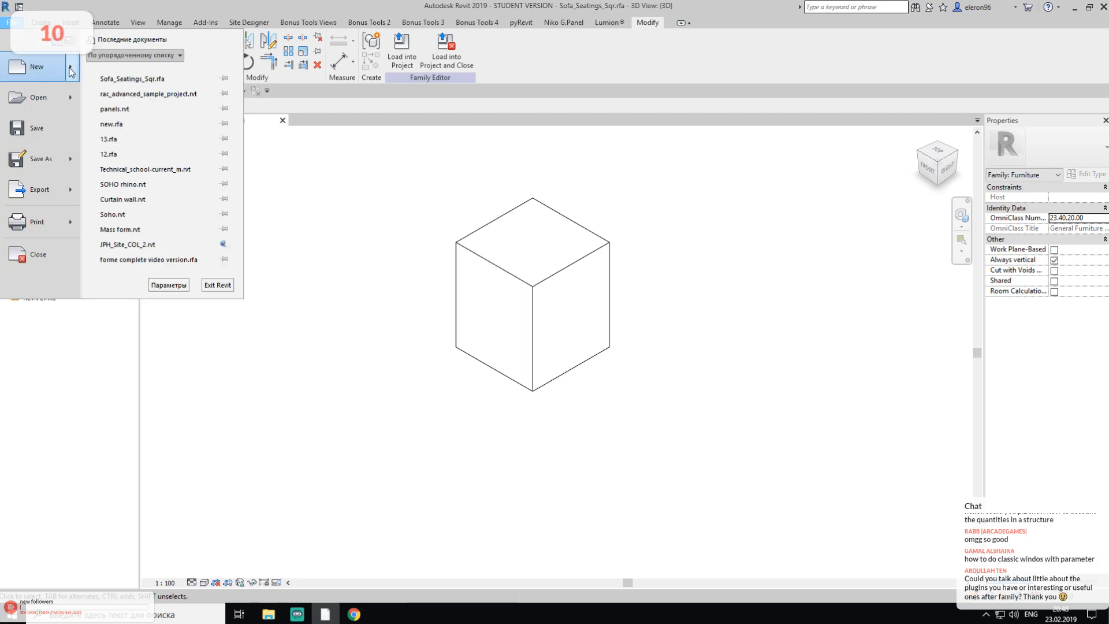
mouse_move(44, 64)
left_click(185, 105)
scroll(429, 271, "down", 5)
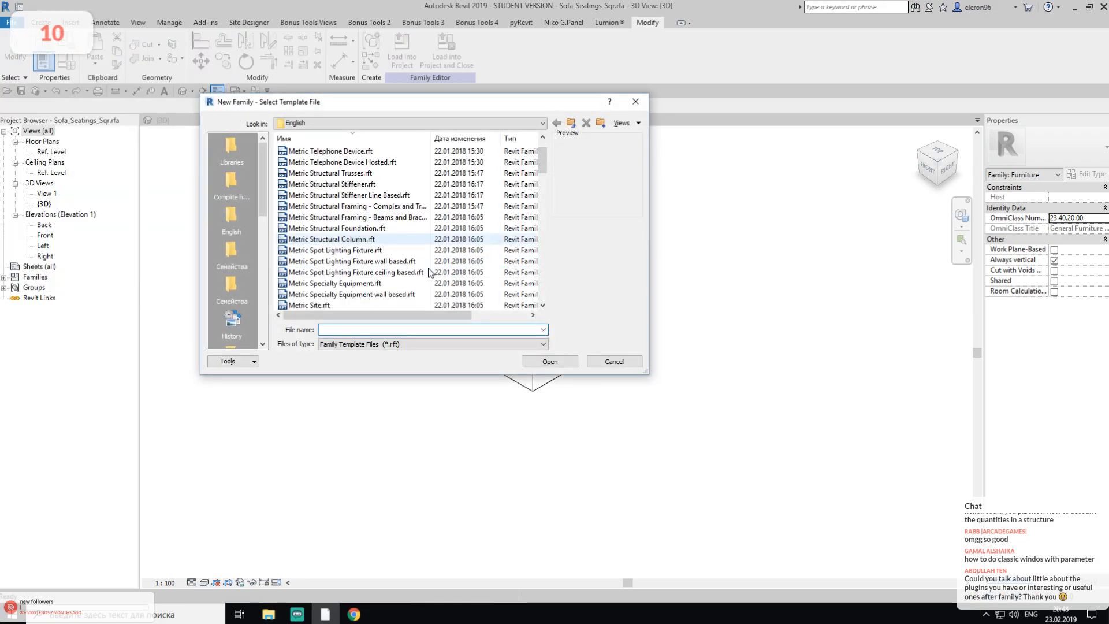
scroll(428, 272, "down", 4)
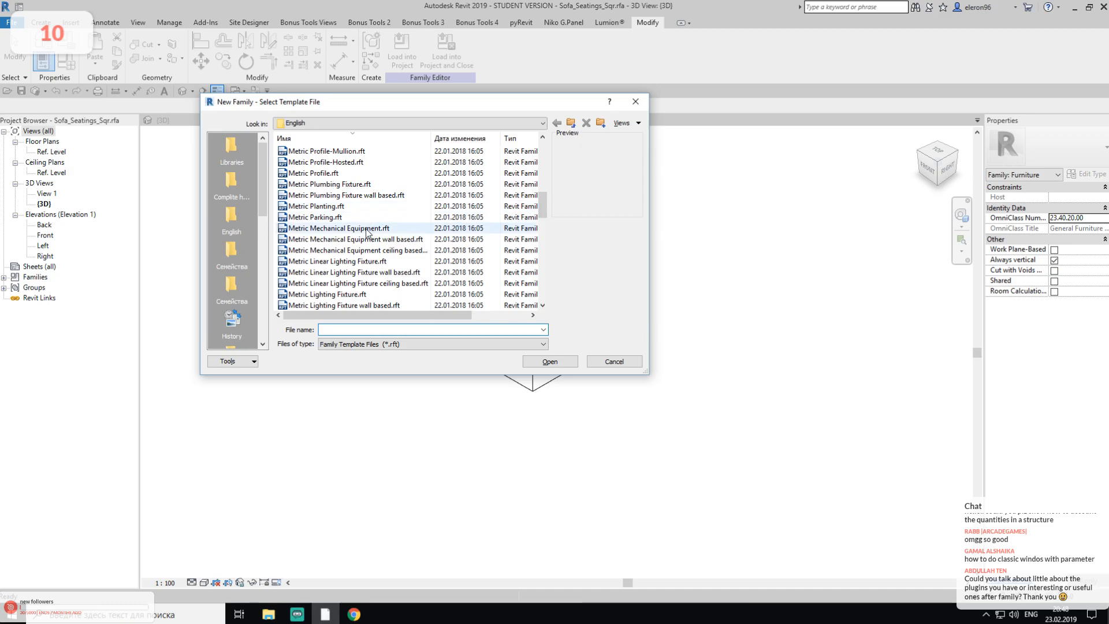
scroll(370, 258, "down", 2)
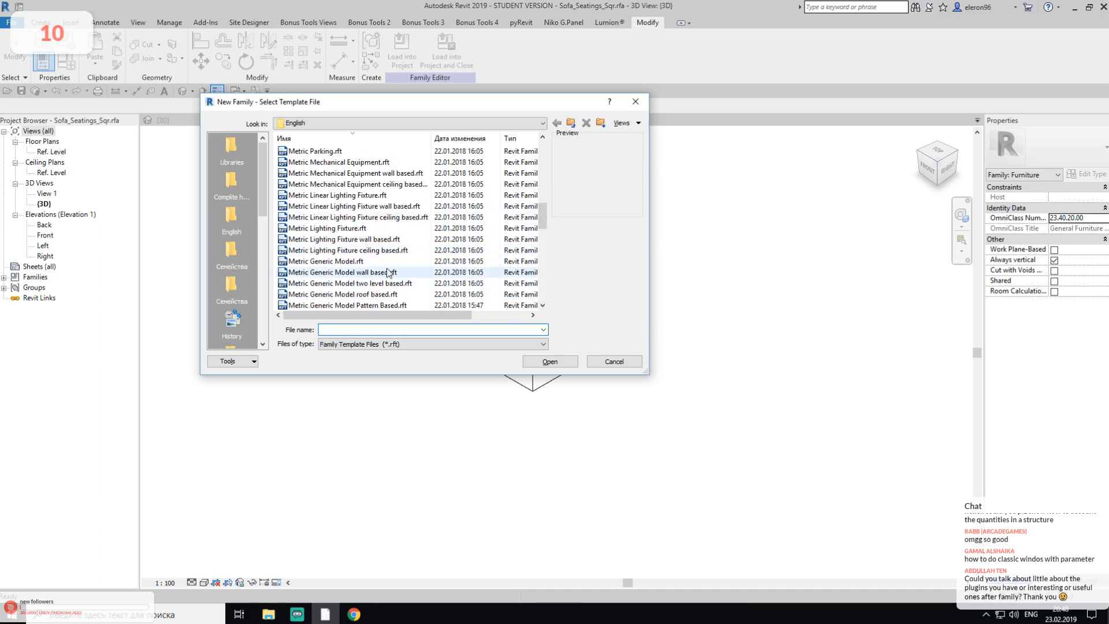
scroll(375, 233, "down", 3)
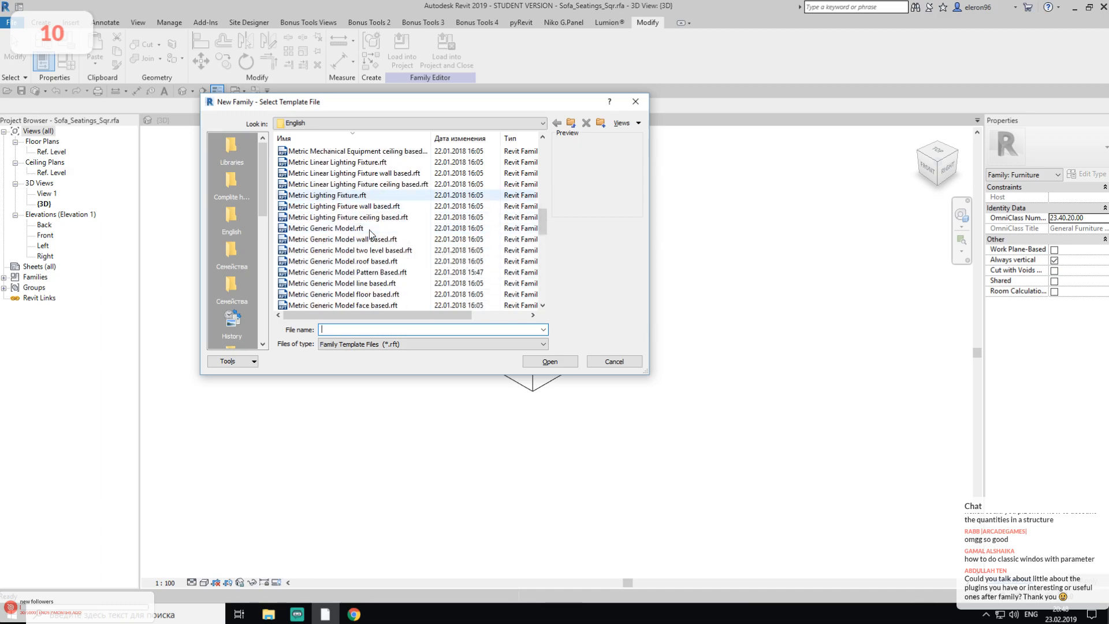
left_click(348, 272)
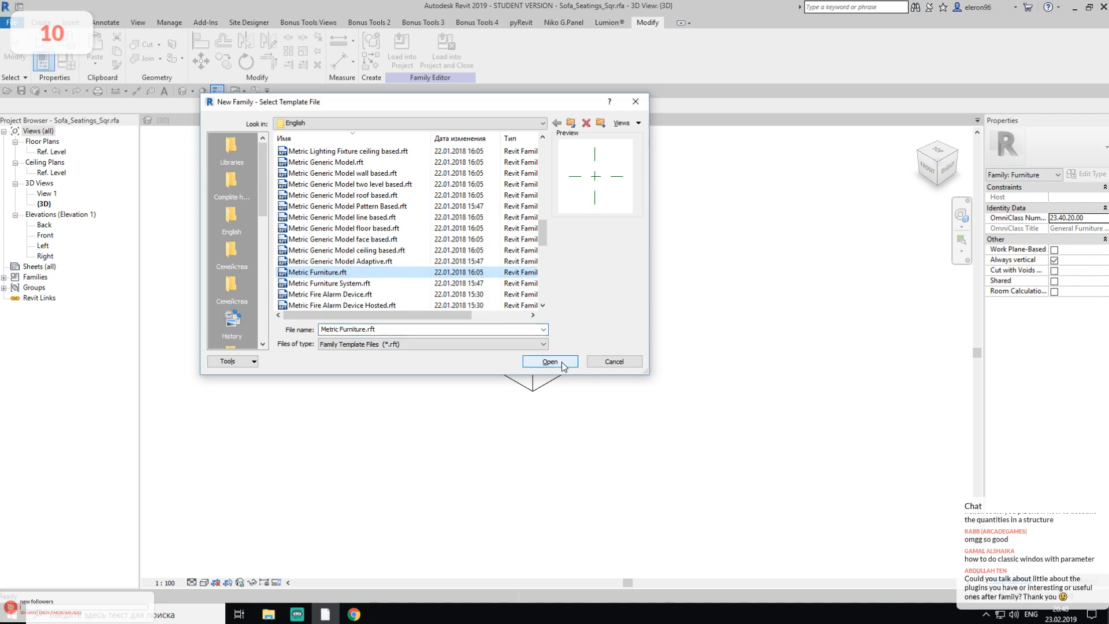
left_click(551, 361)
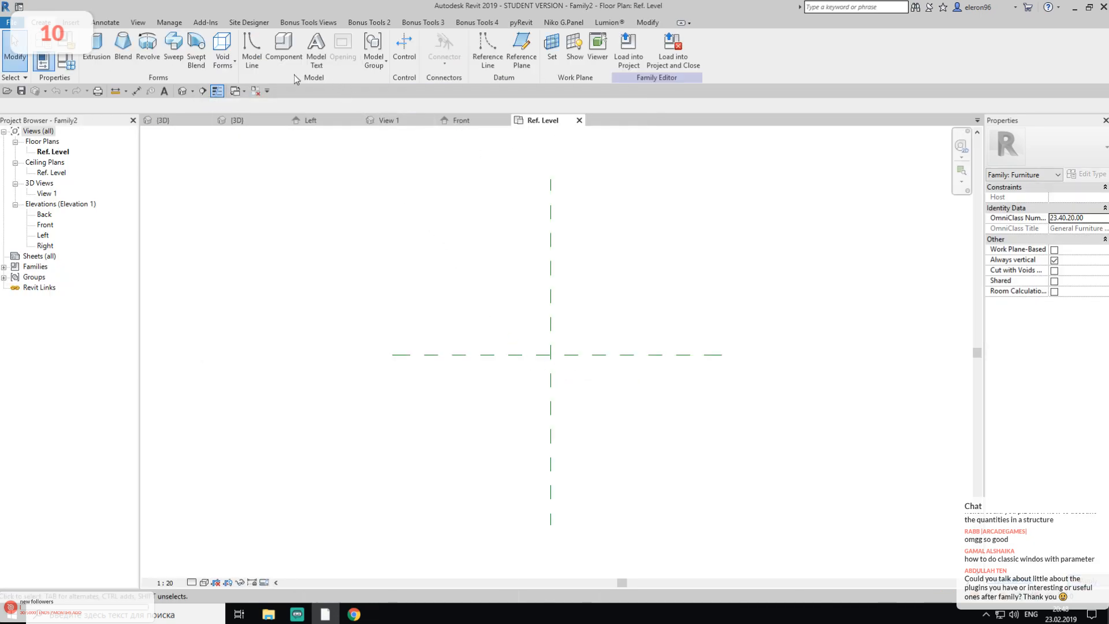
Load the Sofa_Seatings_Sqr family into the new Family2
left_click(251, 95)
left_click(251, 122)
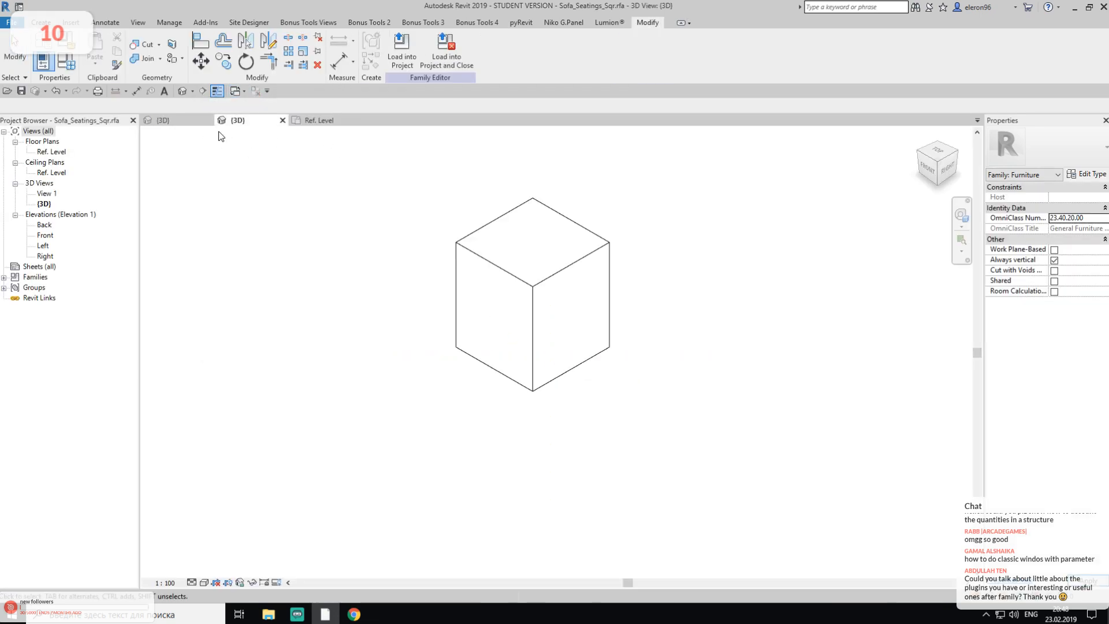
left_click(402, 52)
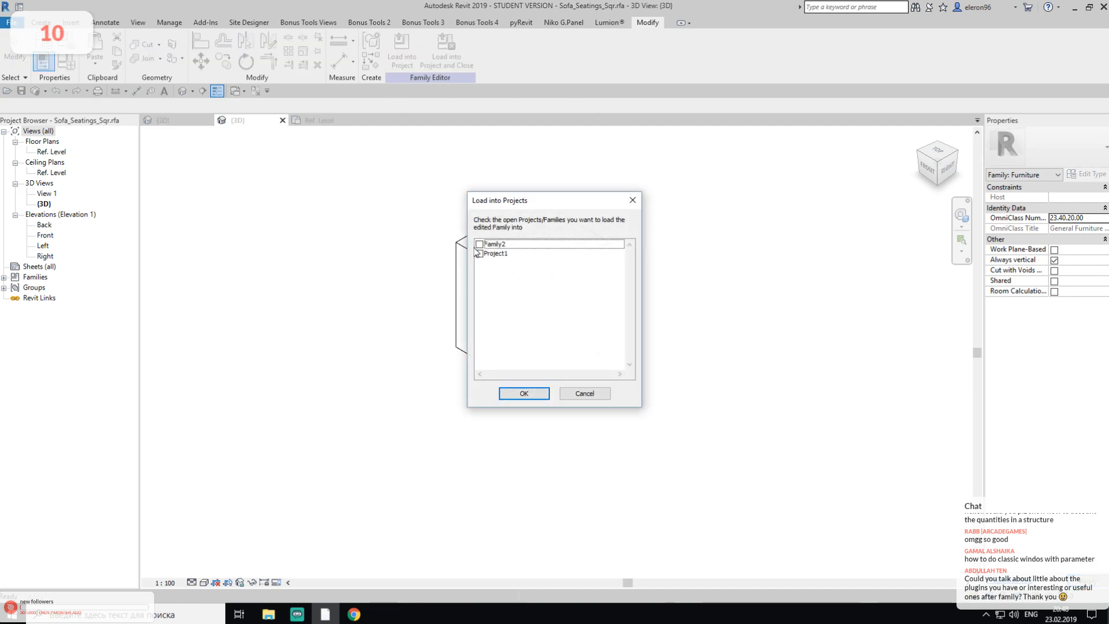
left_click(479, 244)
left_click(520, 392)
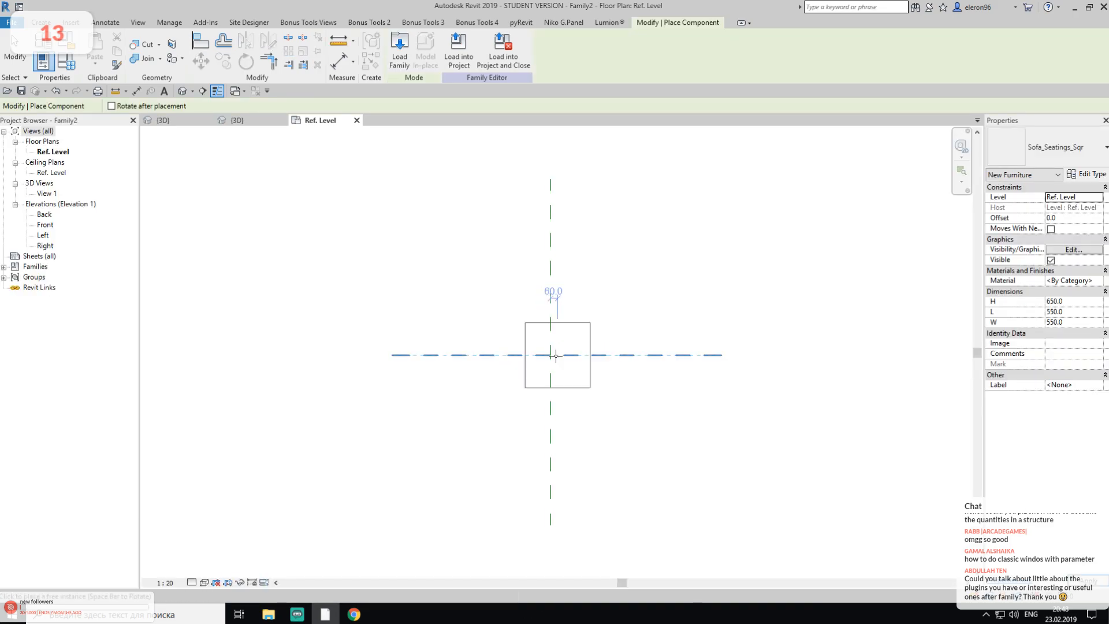
Place one Sofa_Seatings_Sqr box on Ref. Level, its centre about 280 mm right of and 120 mm above the reference planes' crossing
scroll(577, 324, "up", 4)
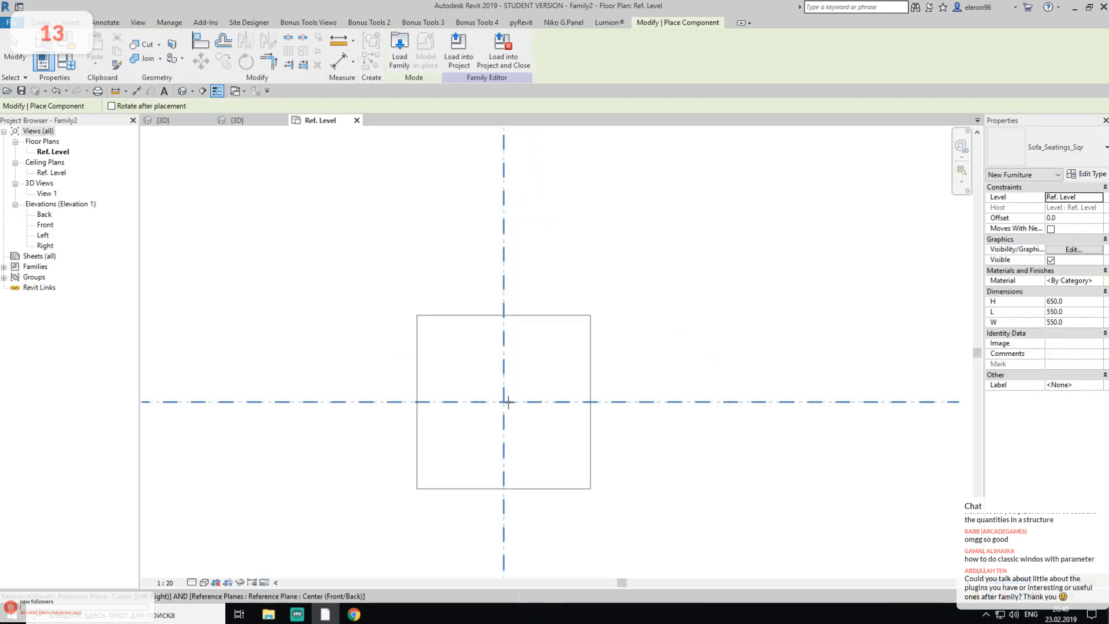
left_click(592, 364)
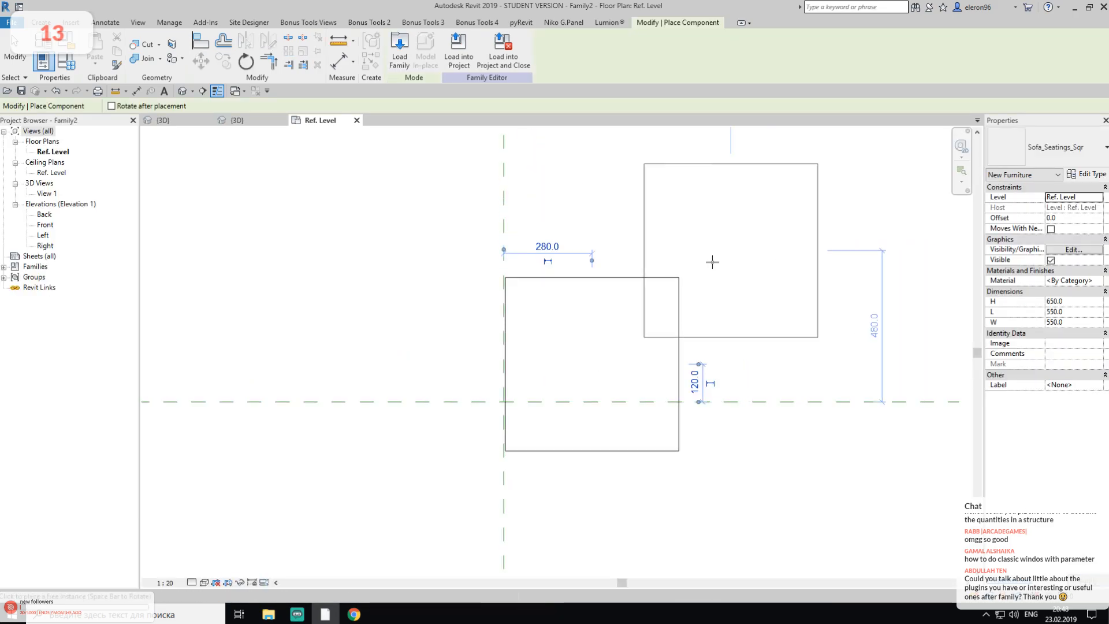
key("Escape")
key("Escape")
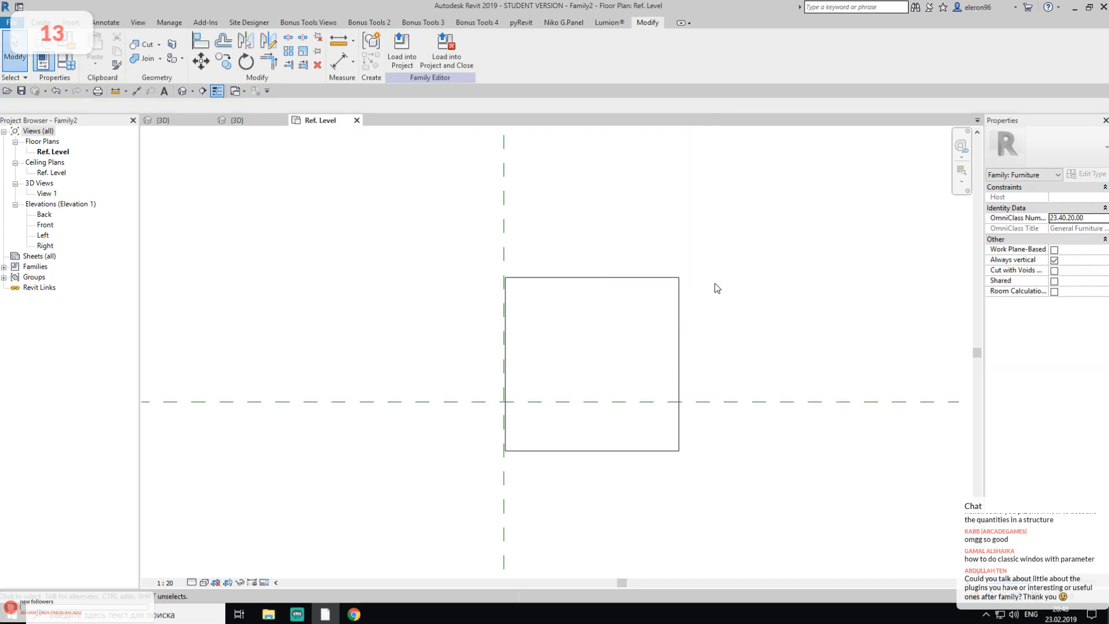
Move the nested box so its centre sits about 140 mm right of and 40 mm below the reference planes' crossing
left_click(600, 279)
left_click(533, 265)
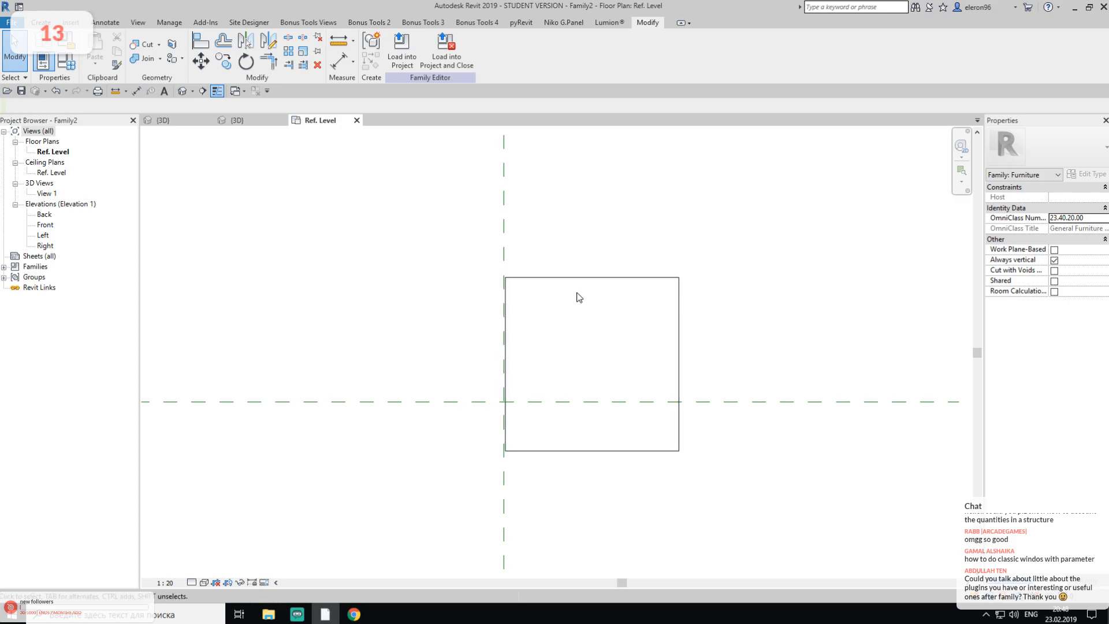
left_click(604, 280)
left_click_drag(604, 280, 553, 337)
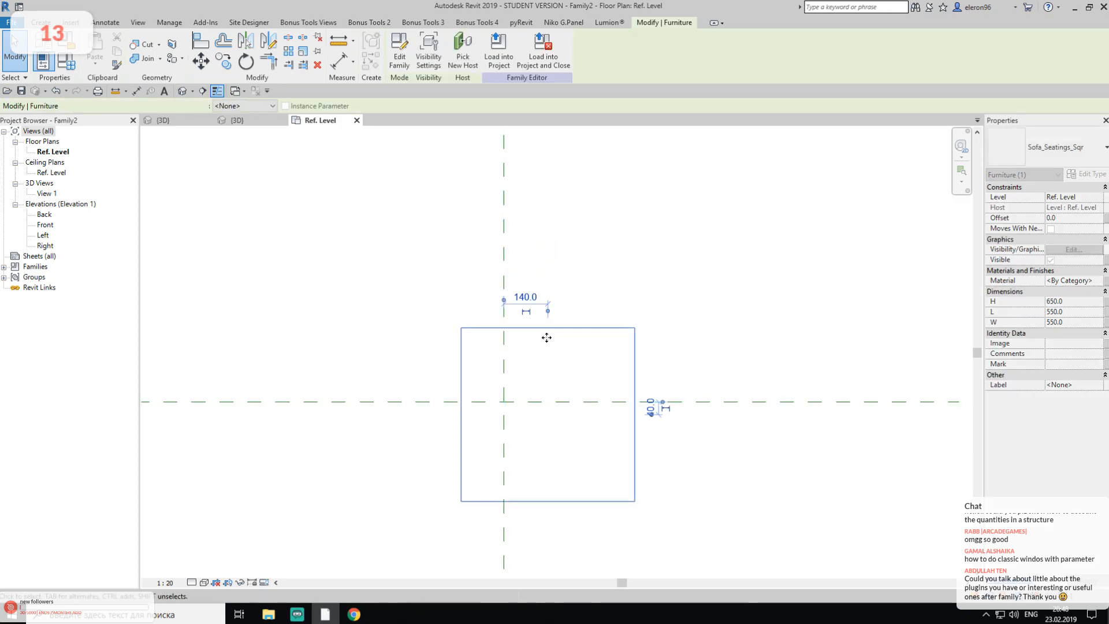
left_click(550, 314)
left_click(533, 324)
left_click(582, 292)
Align the nested box's centre lines to the vertical and horizontal reference planes and lock both alignments
key("a")
key("l")
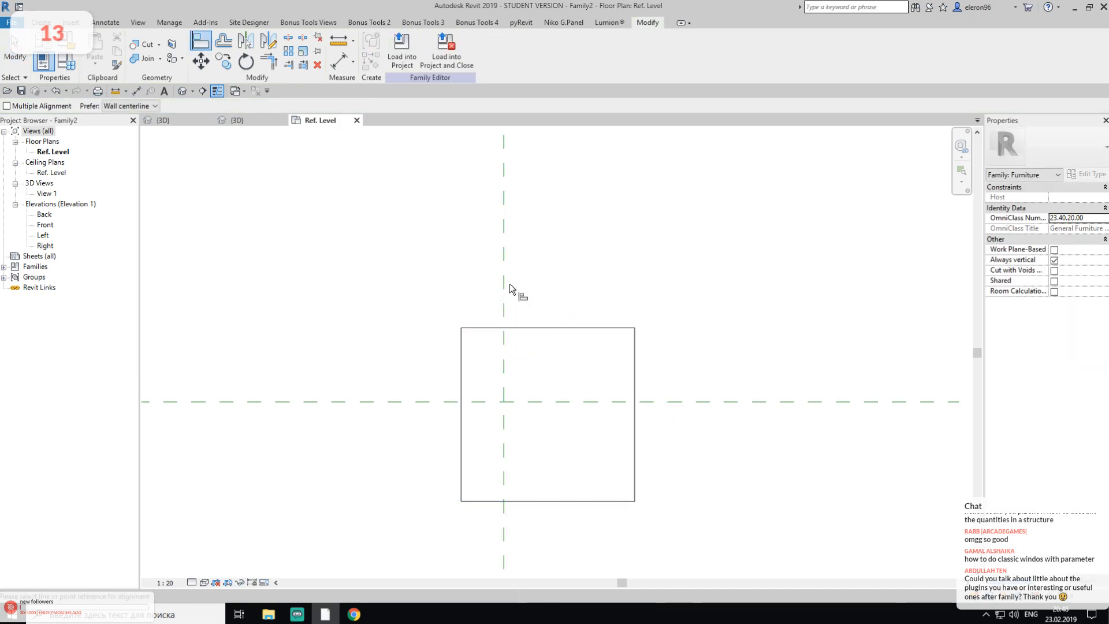
left_click(507, 283)
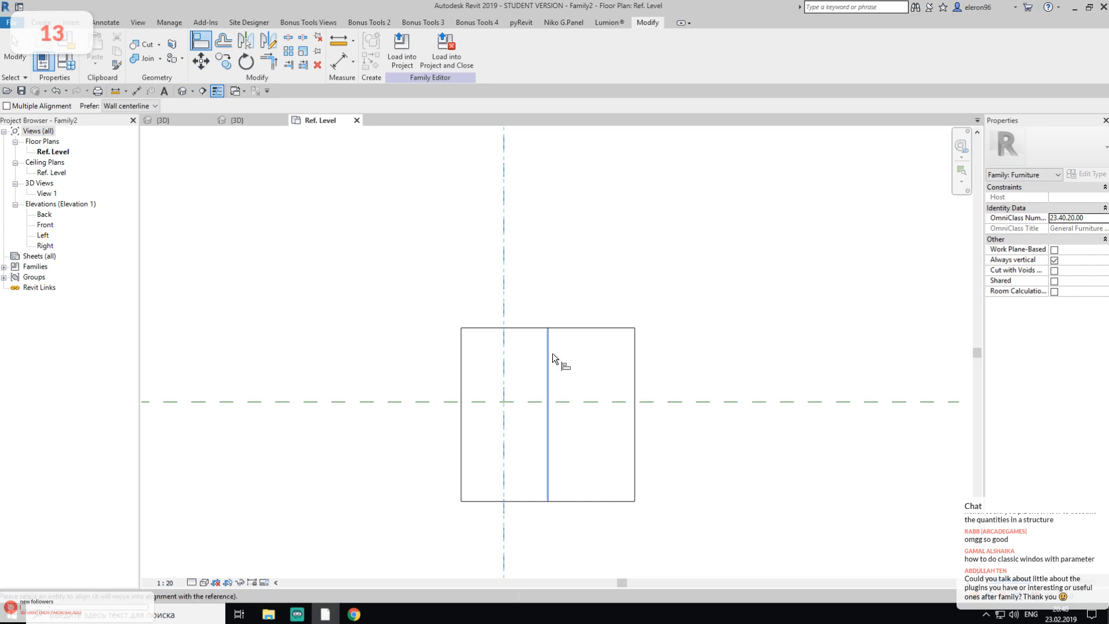
left_click(551, 354)
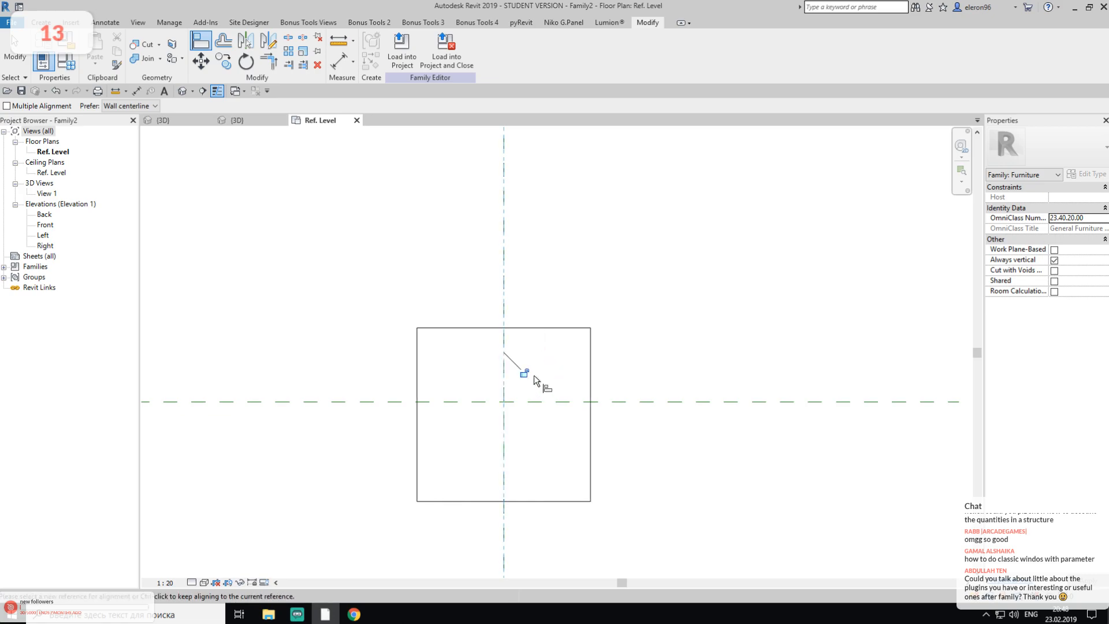
left_click(648, 401)
left_click(533, 415)
key("Escape")
key("Escape")
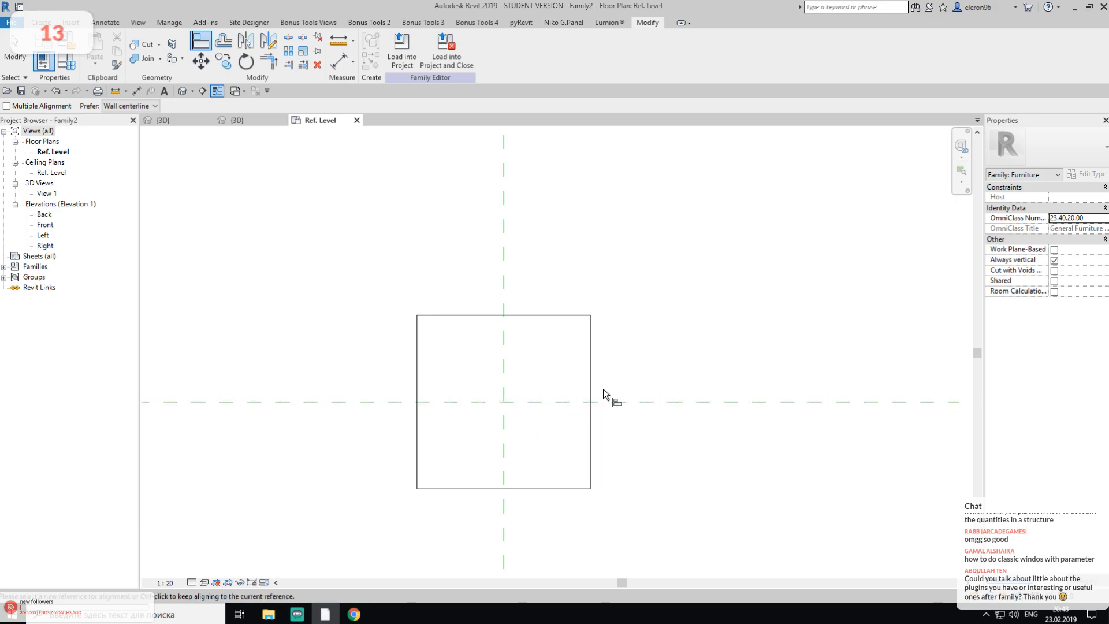
Review the Sofa_Seatings_Sqr source family, the nested box's instance properties and the host family's parameter list
left_click(236, 120)
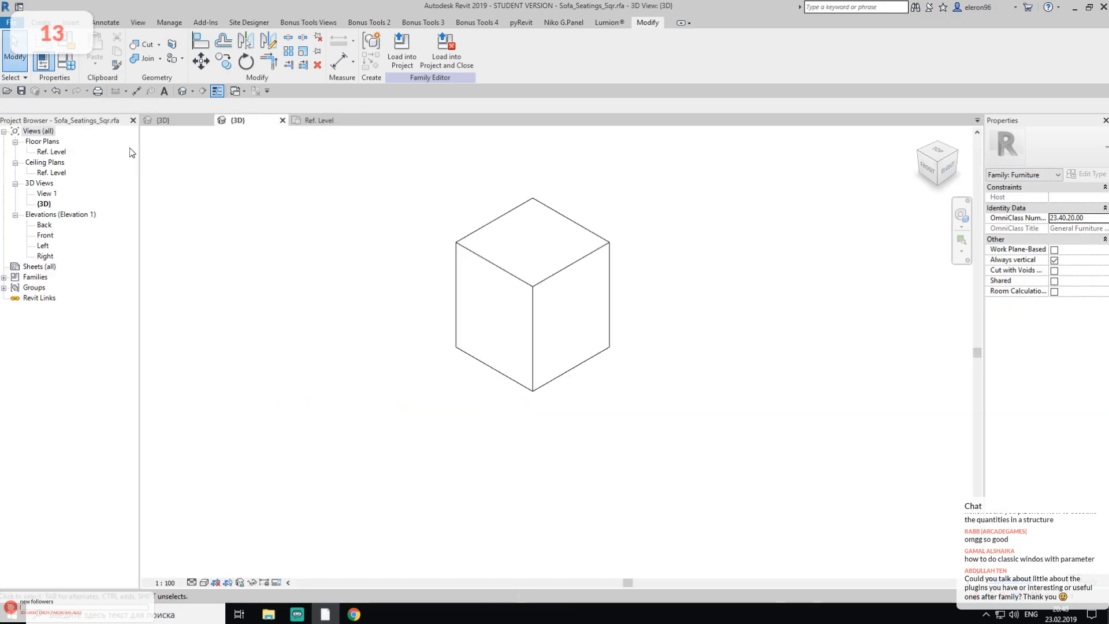
left_click(41, 22)
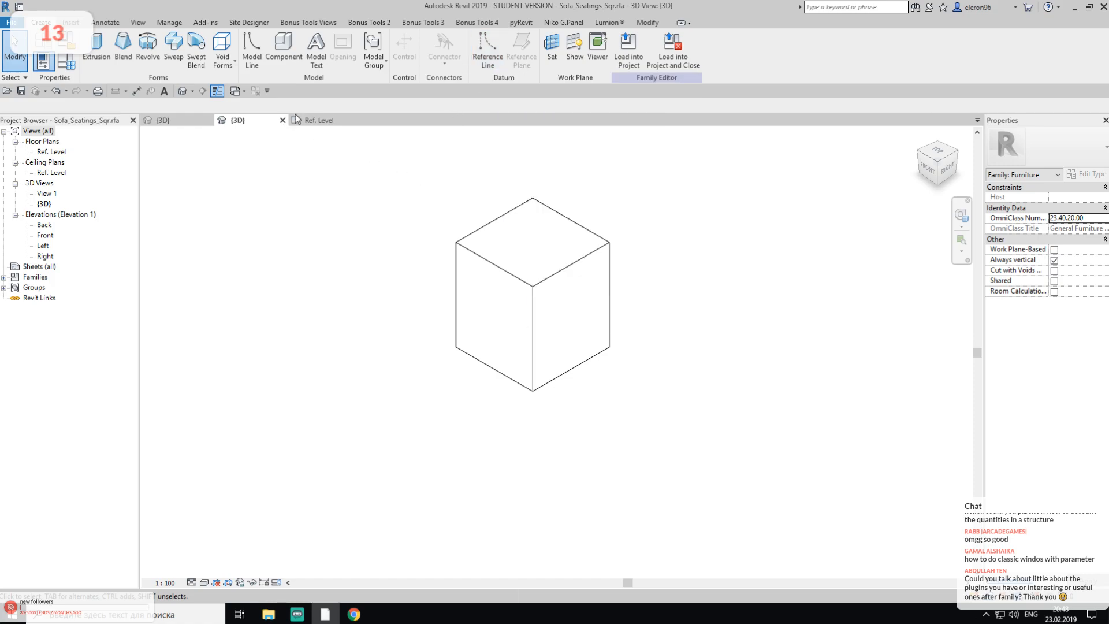
left_click(350, 119)
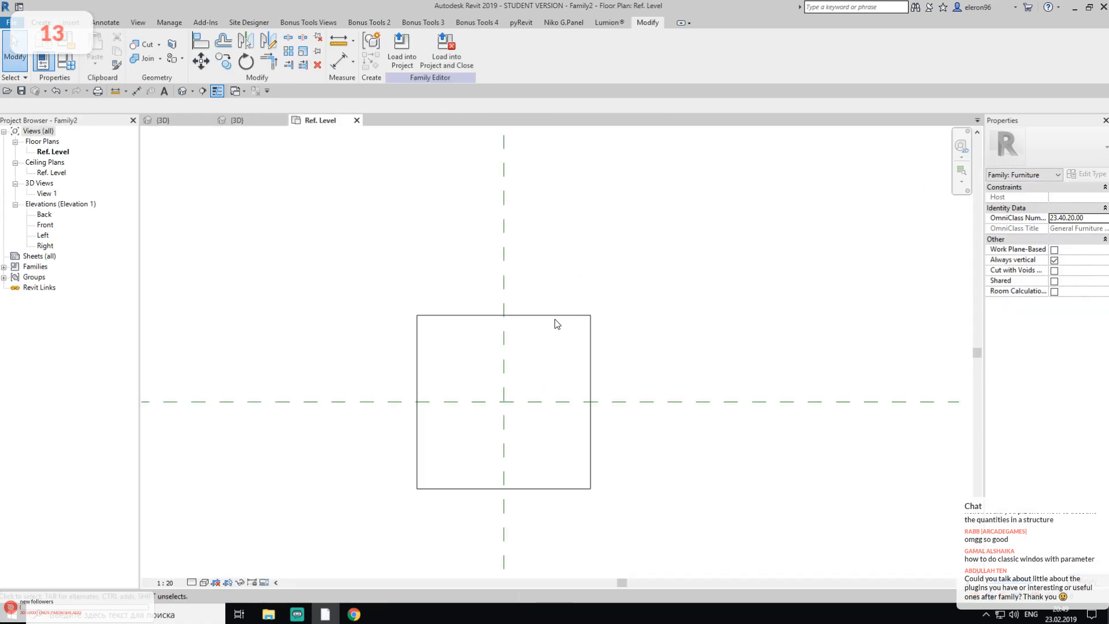
left_click(548, 326)
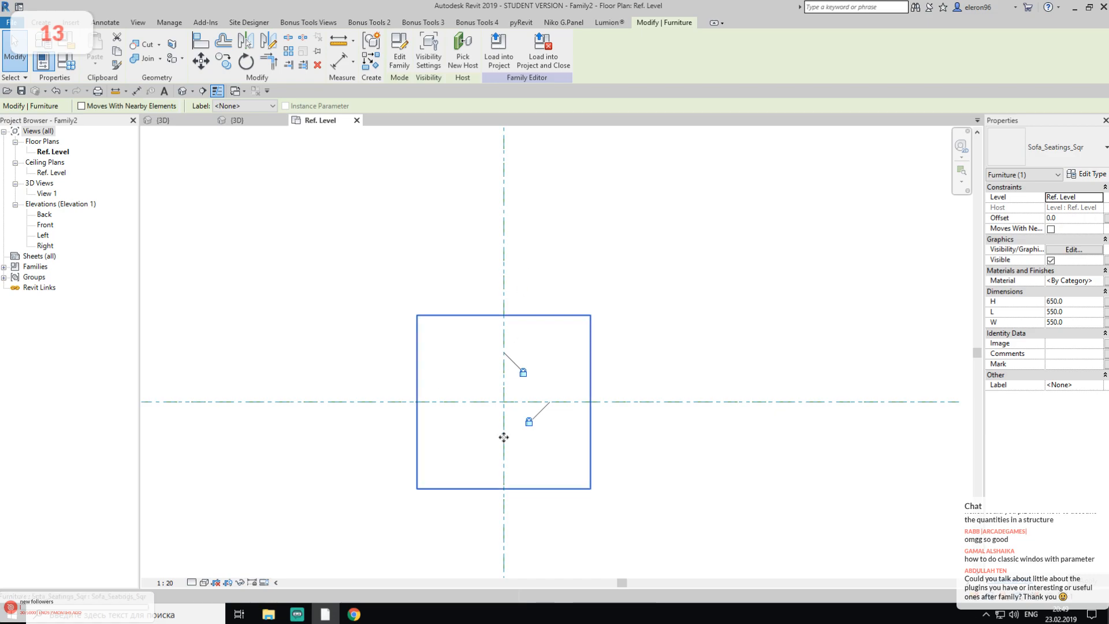
left_click(657, 264)
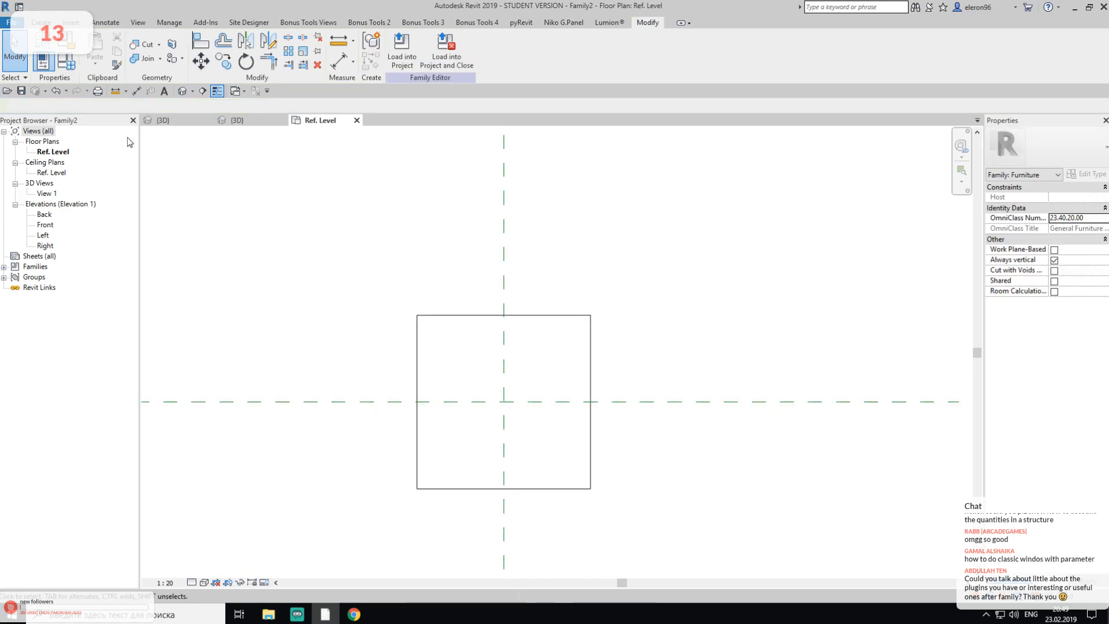
left_click(66, 62)
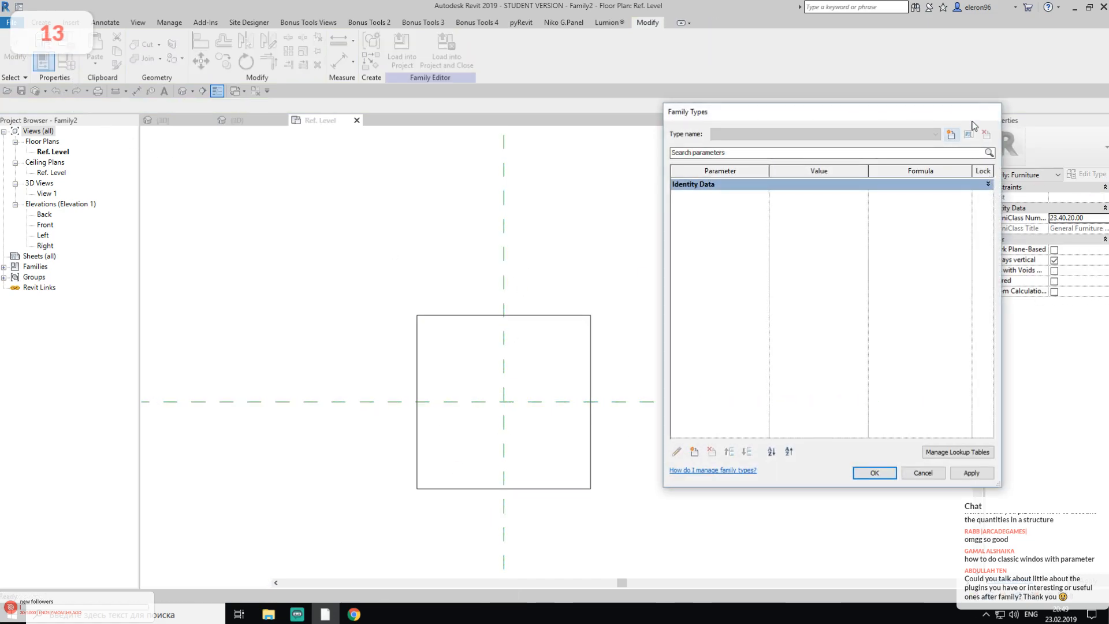
left_click(991, 112)
Flex the nested box by setting its L to 650 and back to 550
left_click(536, 315)
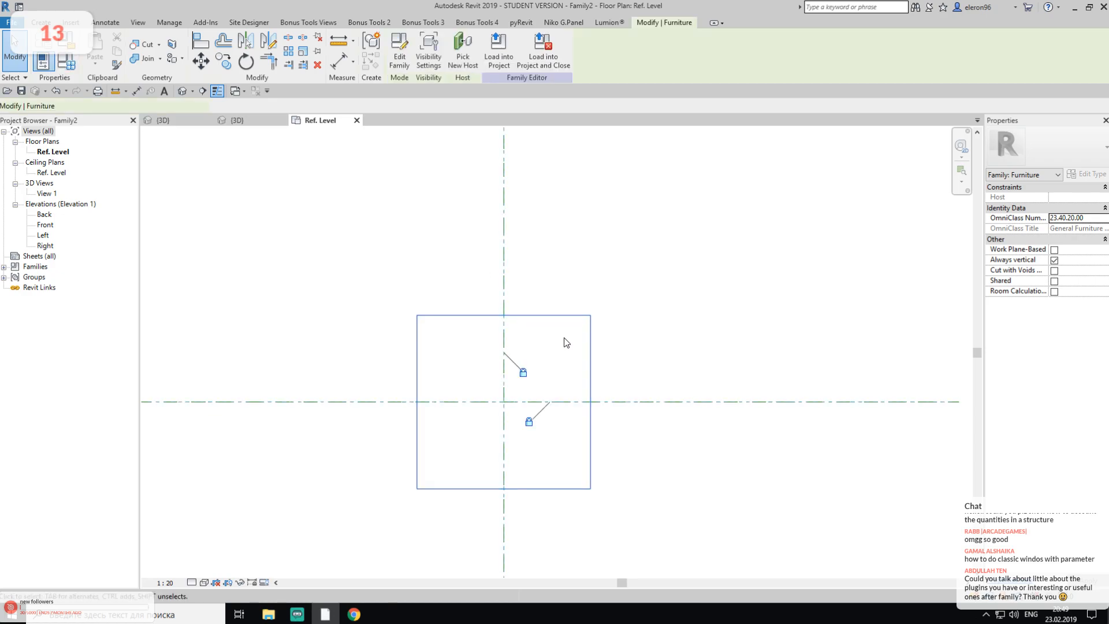
left_click(1085, 301)
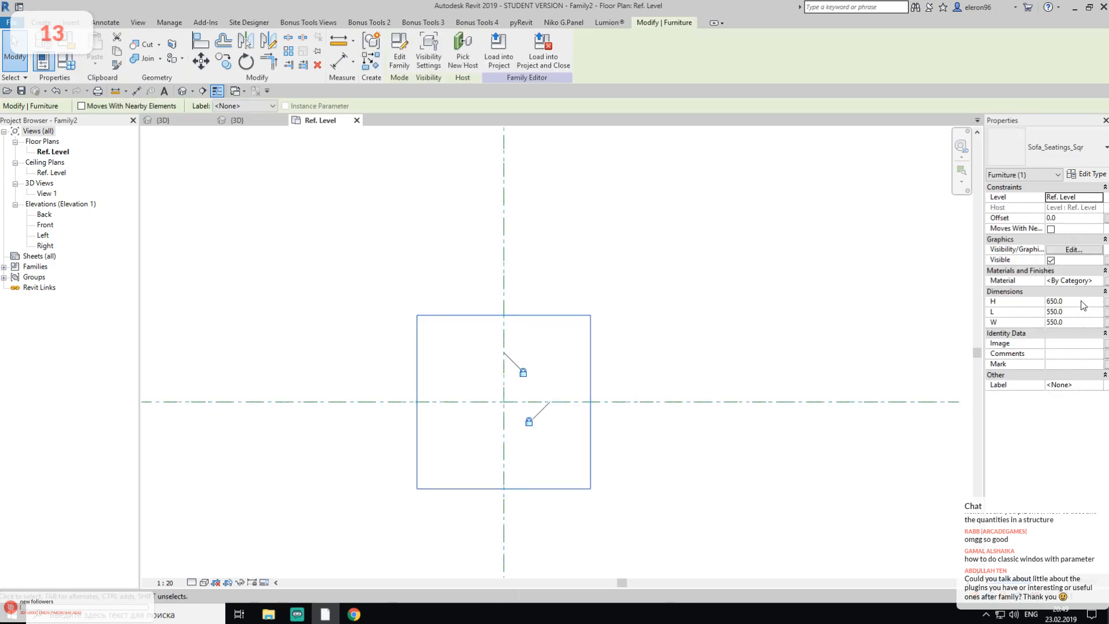
left_click(1079, 312)
type("650")
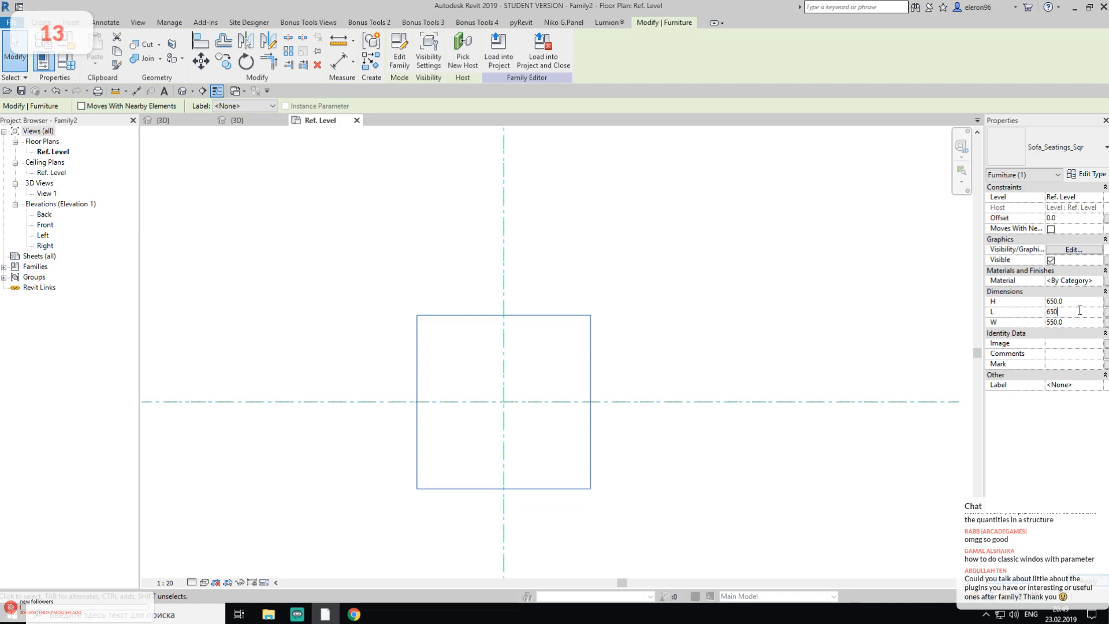
key("Return")
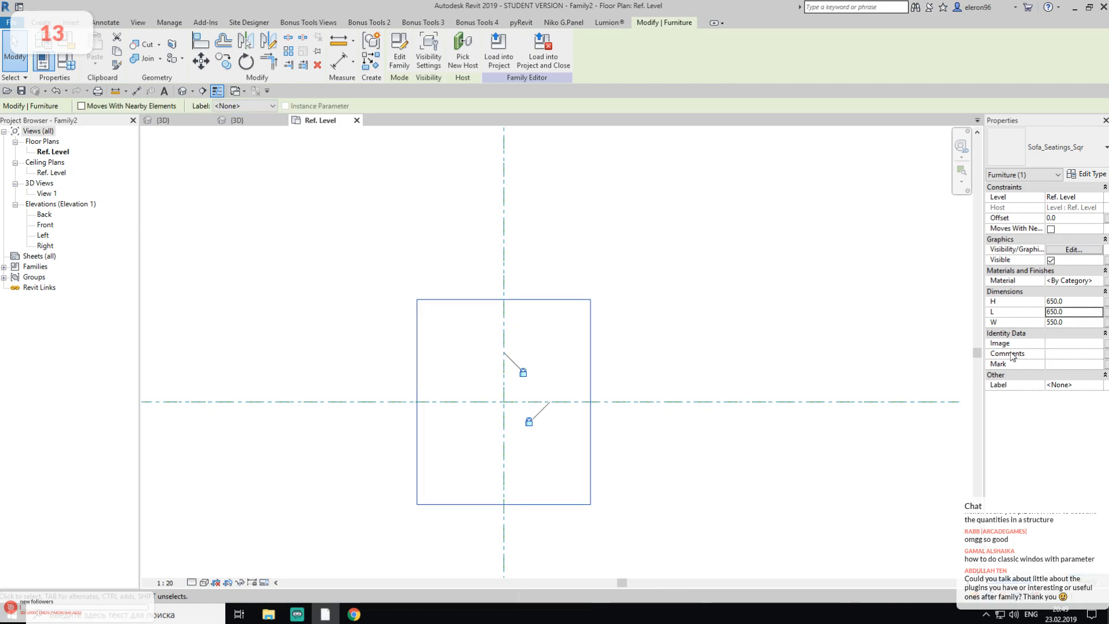
left_click(1070, 312)
type("550")
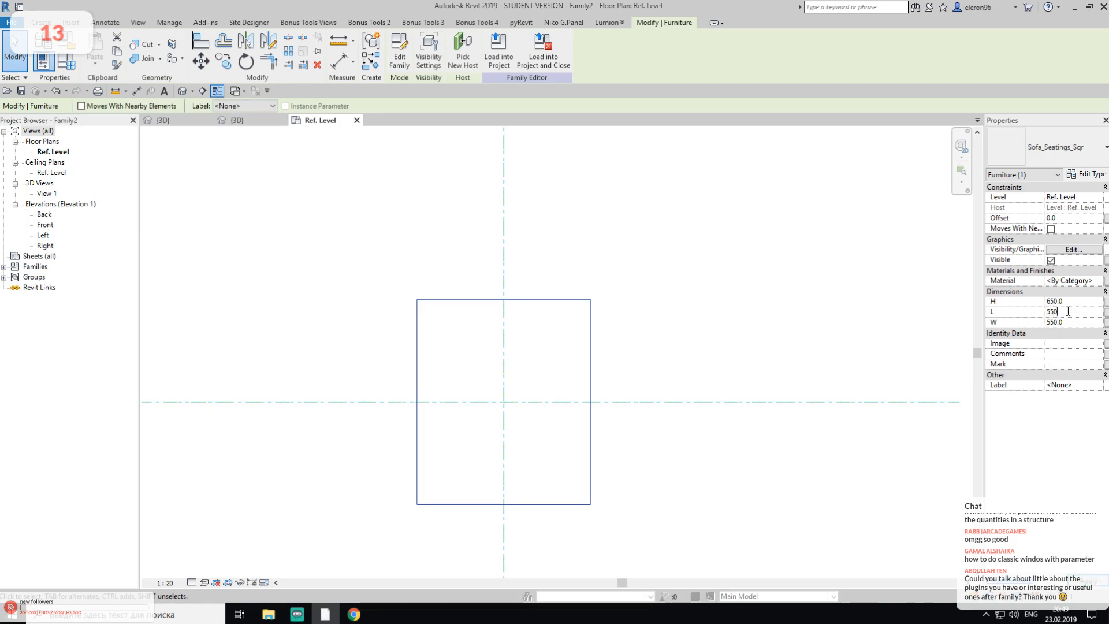
left_click(799, 317)
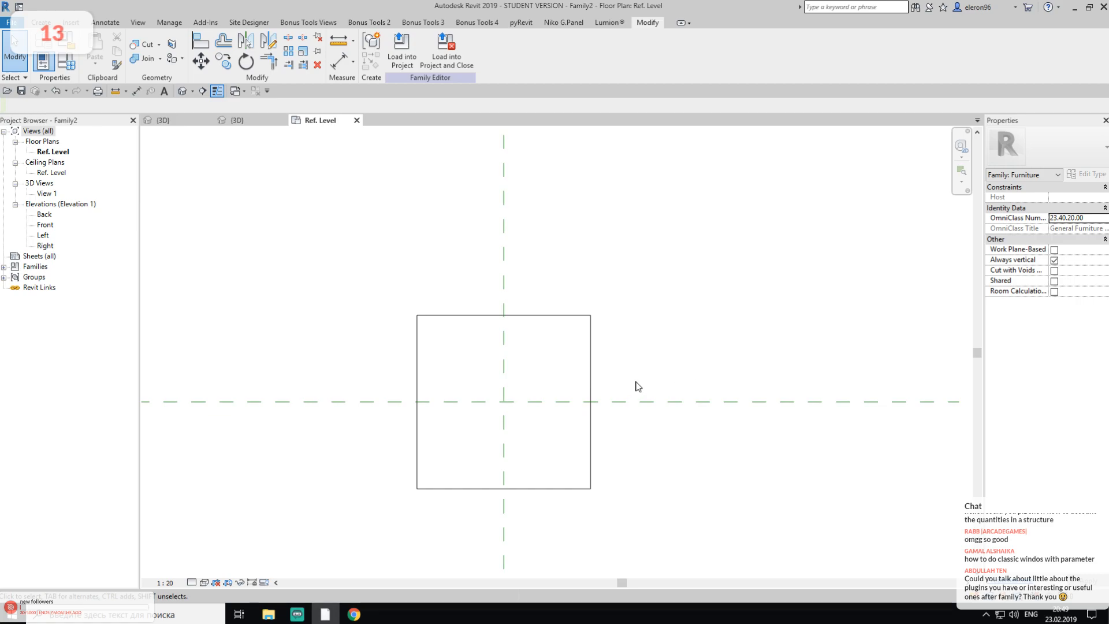
Create a type parameter H in the host family and associate the nested Sofa_Seatings_Sqr box's H with it
left_click(590, 355)
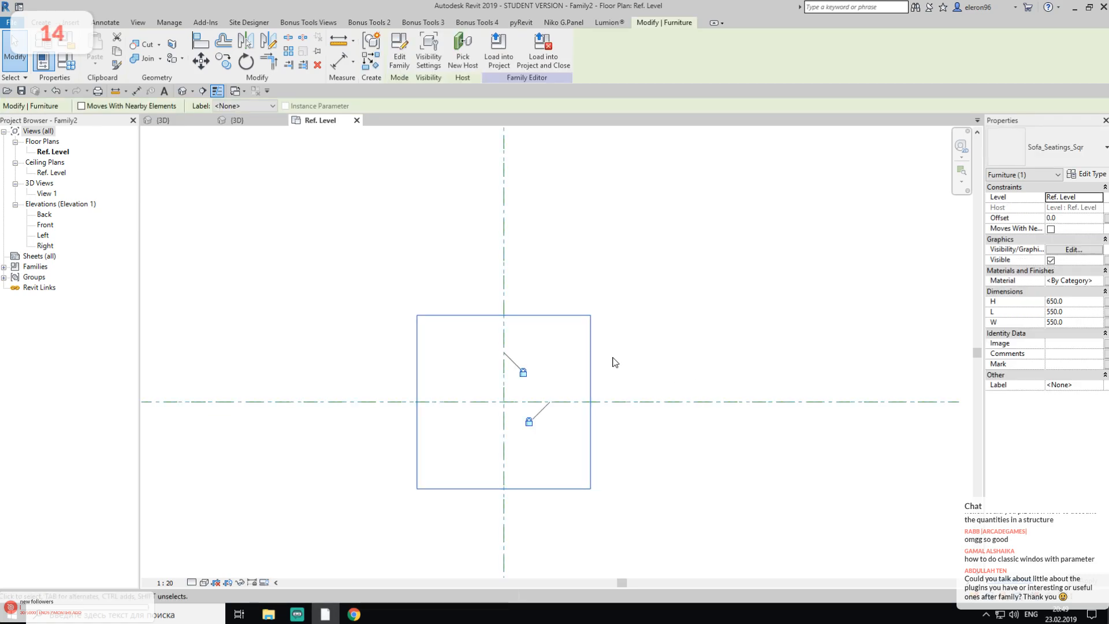
left_click(1104, 301)
left_click(1105, 302)
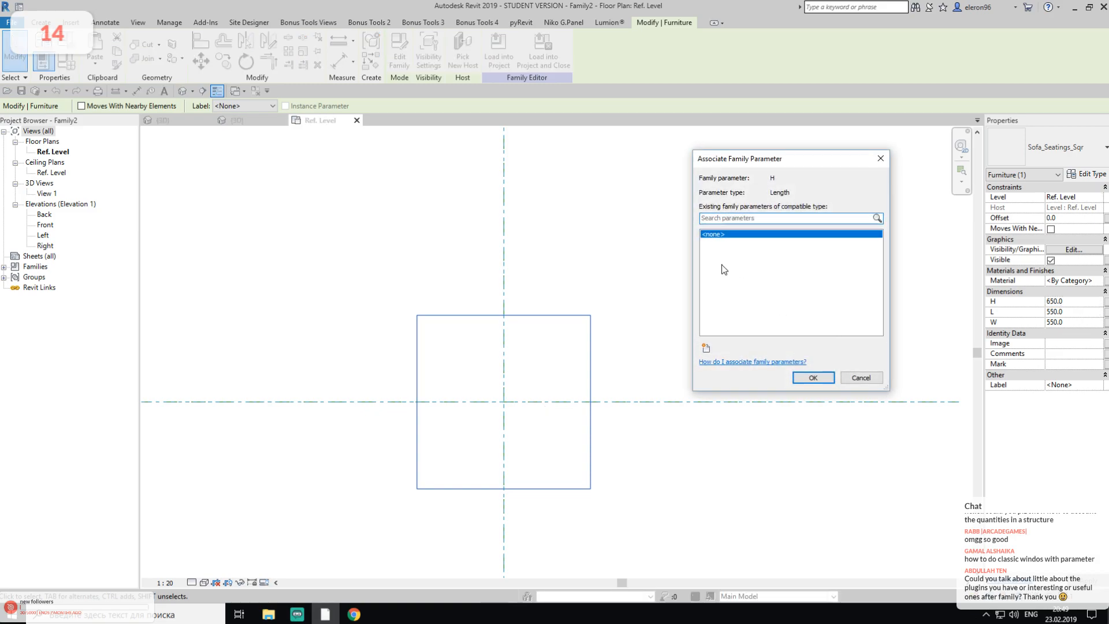
left_click(707, 349)
type("H")
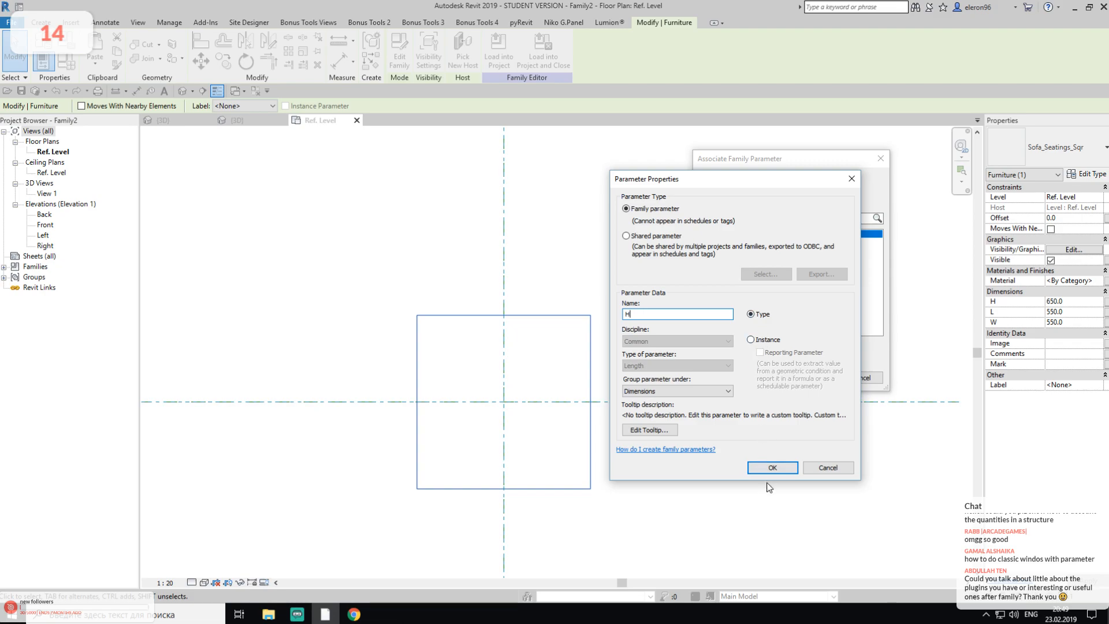
left_click(782, 471)
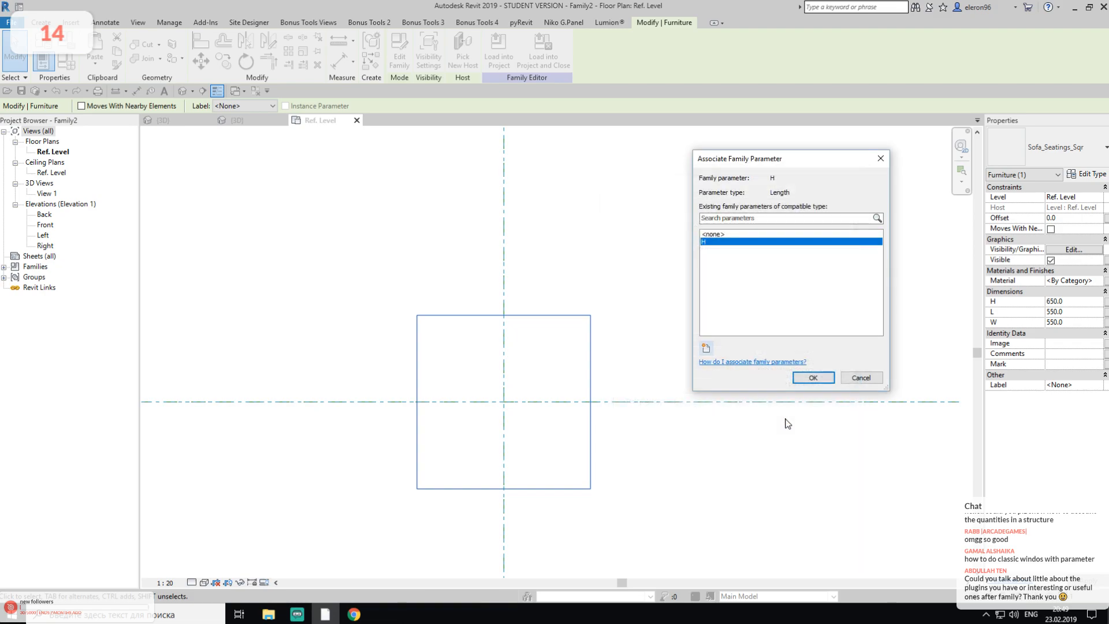
left_click(811, 379)
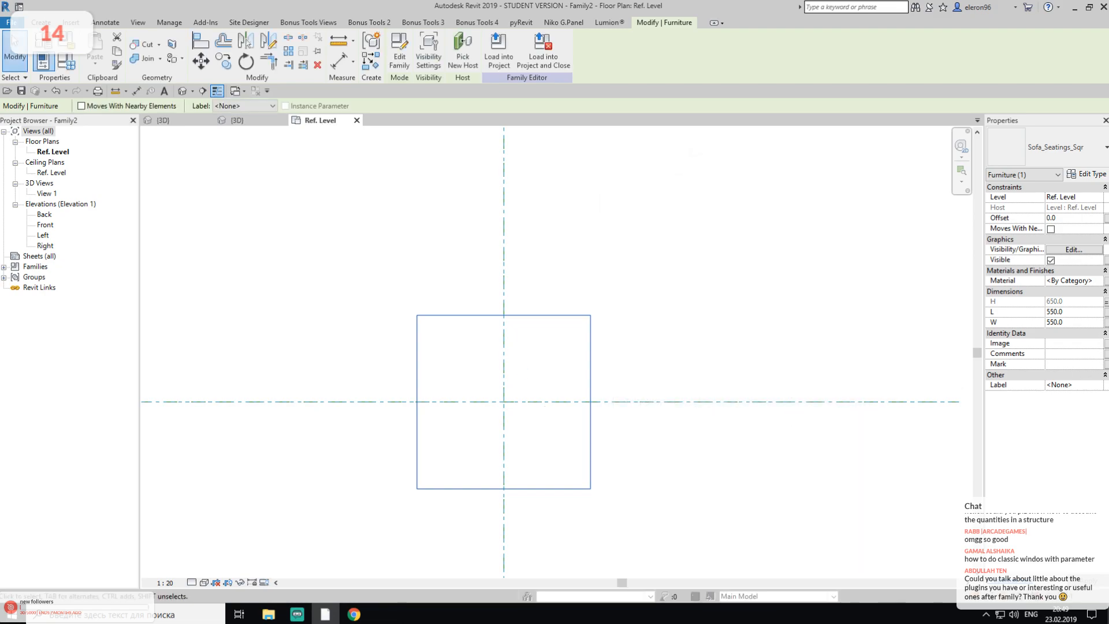
Associate the nested box's L dimension with a new type parameter named L
left_click(1104, 322)
left_click(704, 348)
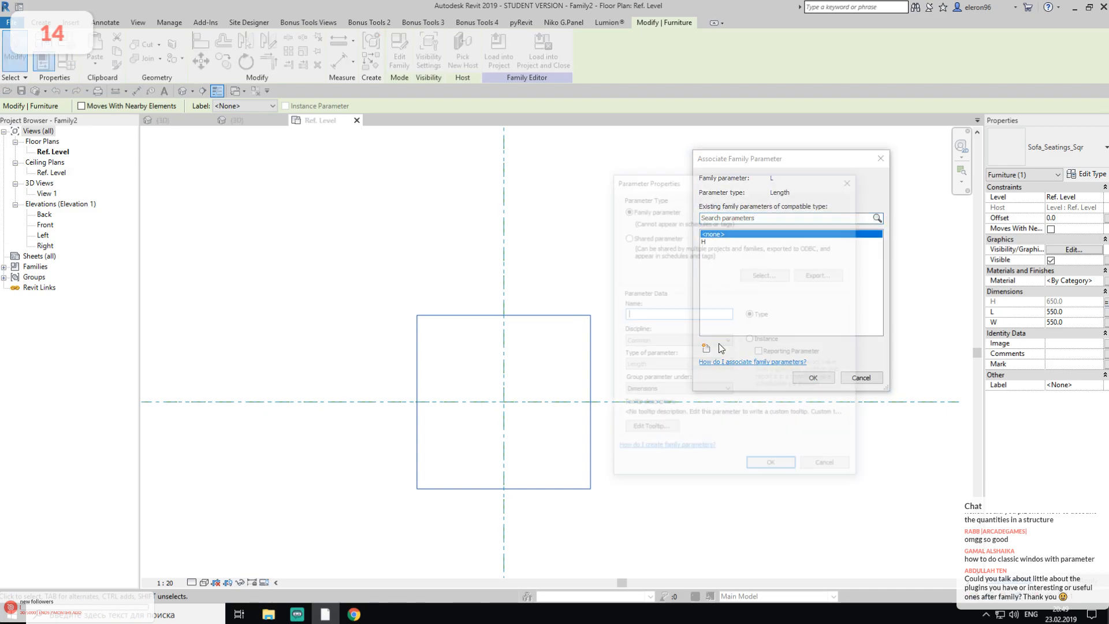
left_click(752, 469)
left_click(817, 378)
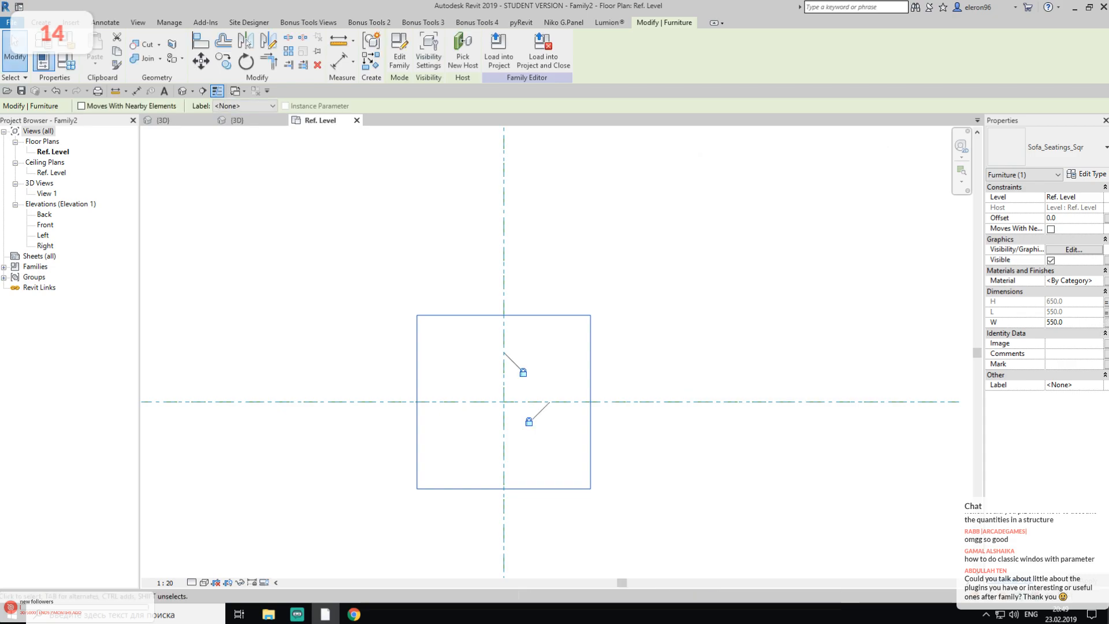
Associate the nested box's W dimension with a new type parameter named W and review the host family's parameter list
left_click(1105, 322)
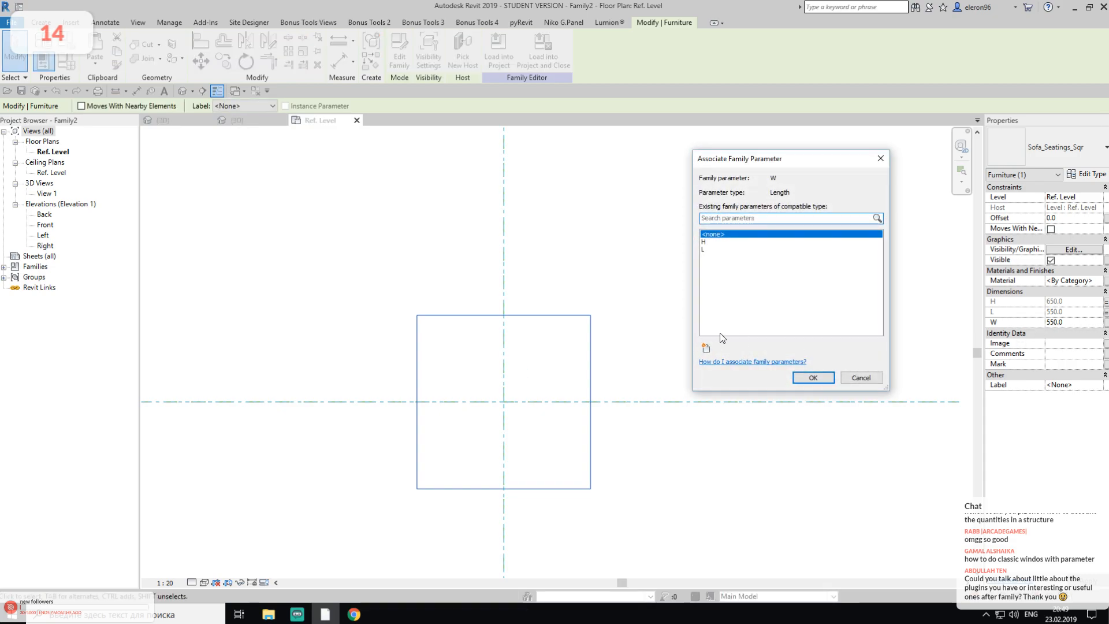
left_click(707, 348)
type("W")
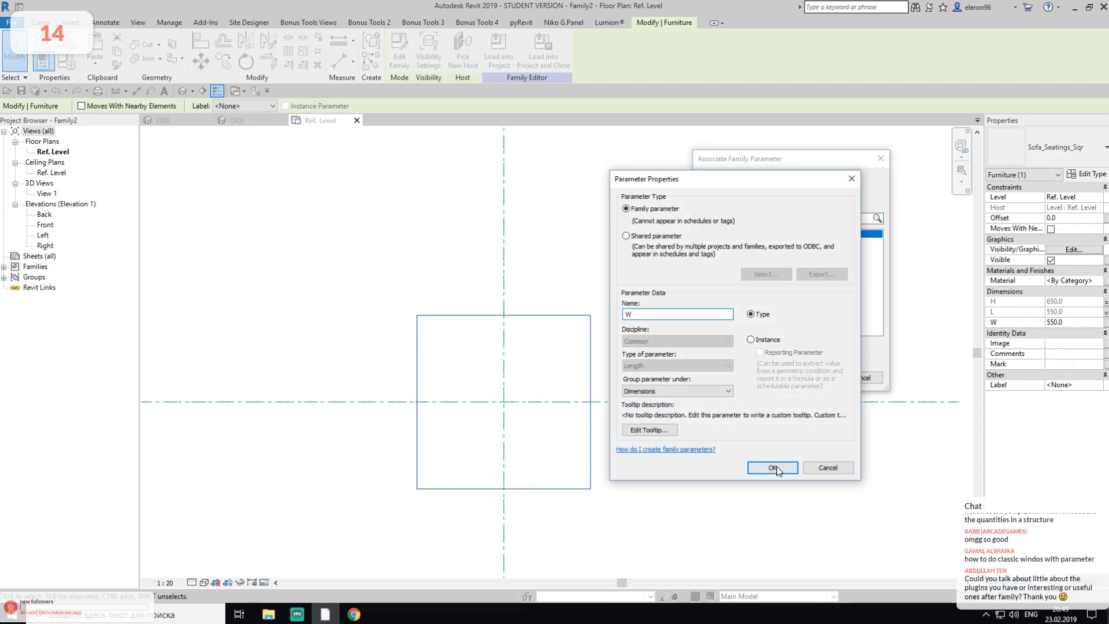
left_click(752, 469)
left_click(813, 378)
left_click(813, 382)
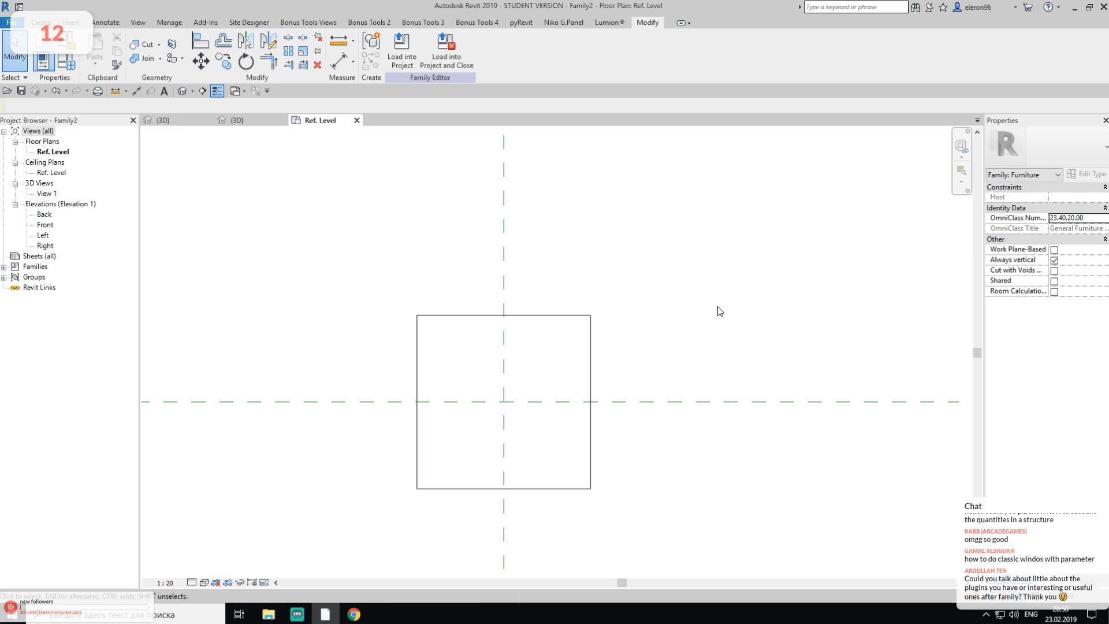
left_click(545, 314)
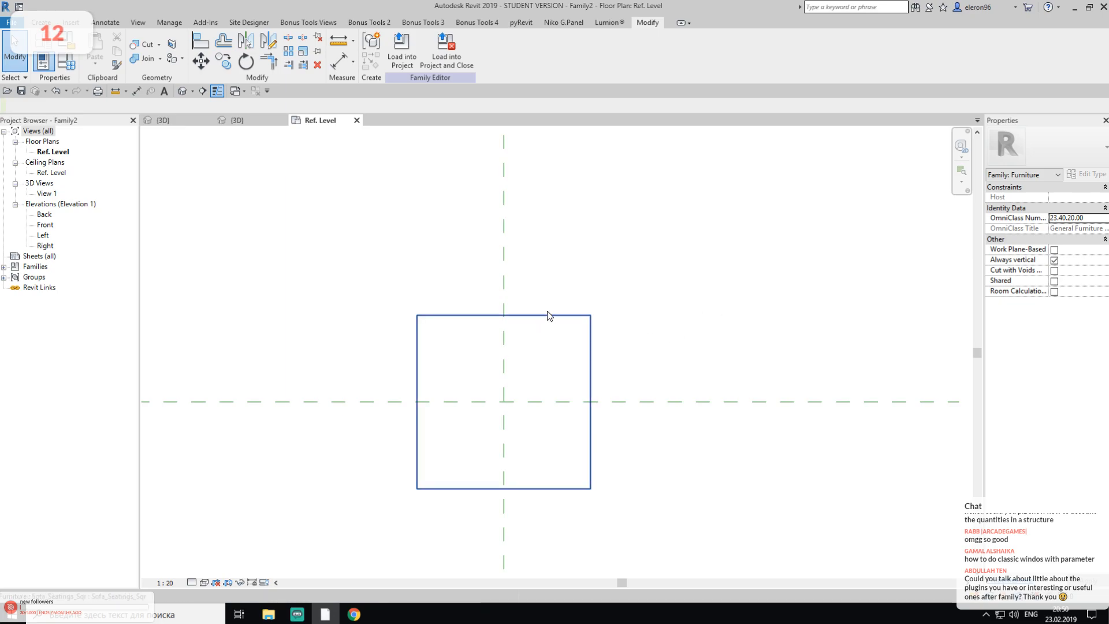
left_click(594, 304)
left_click(66, 60)
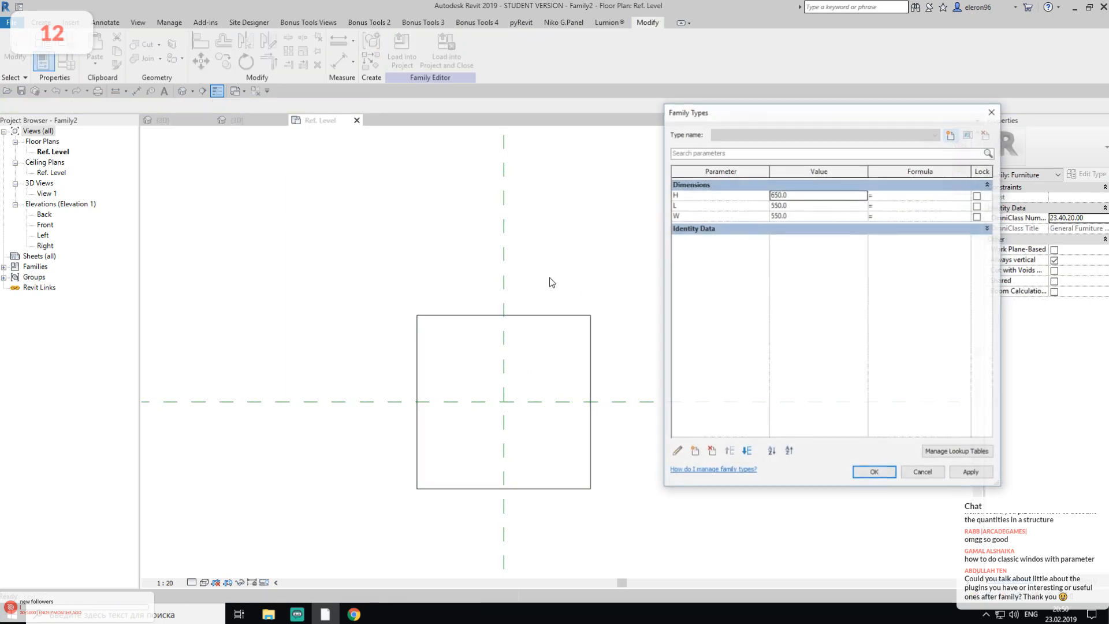
left_click(992, 111)
Associate the nested box's Material with a new type parameter named Material_Seating under Materials and Finishes
left_click(590, 350)
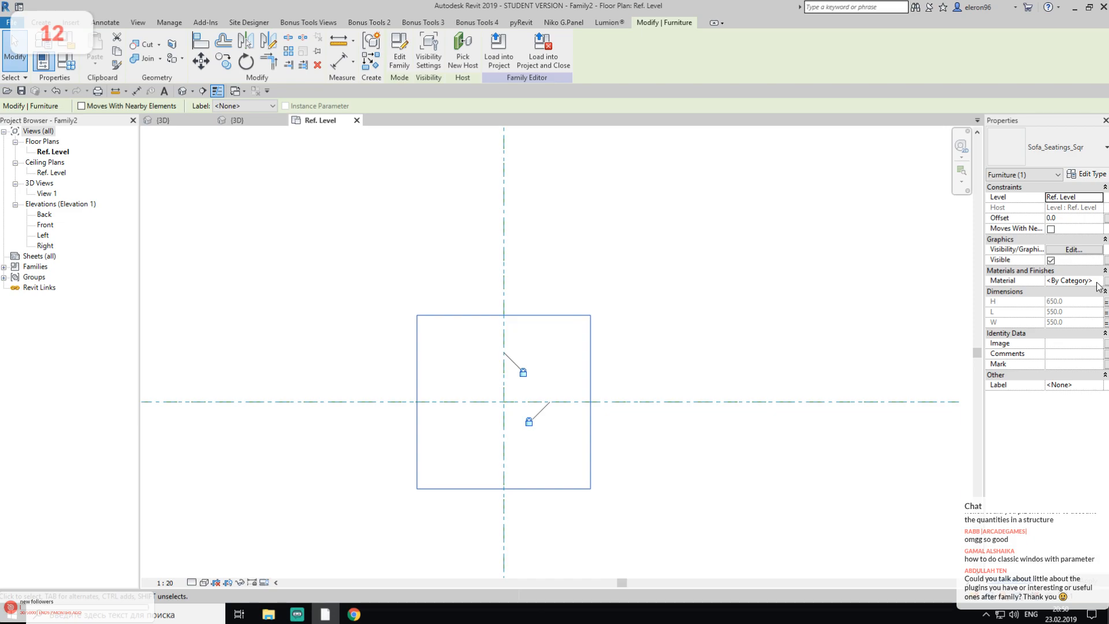
left_click(1105, 282)
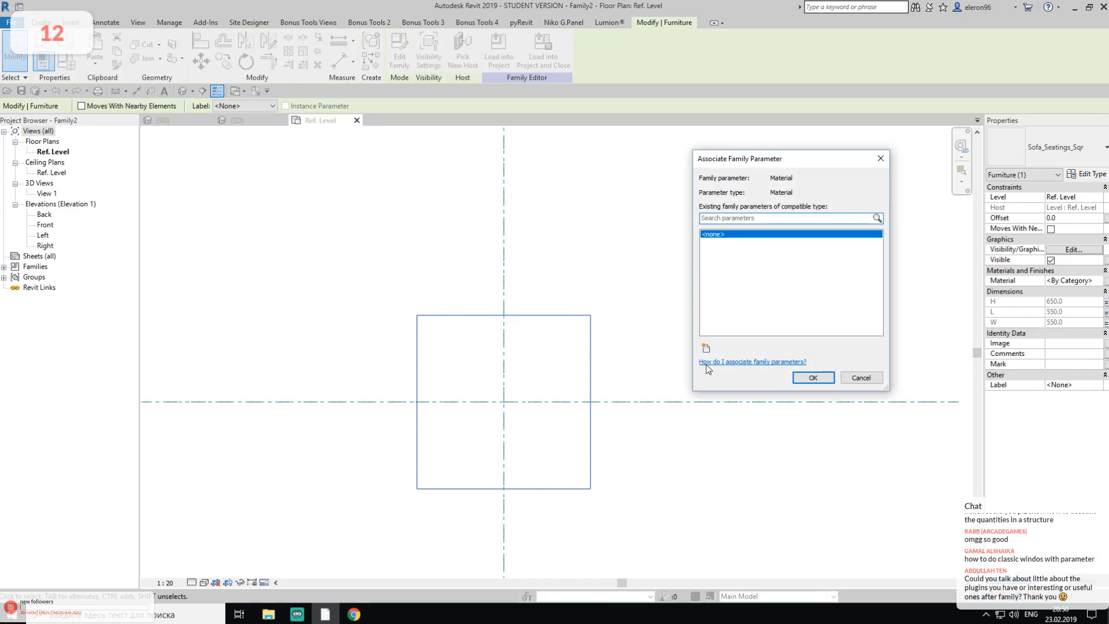
left_click(706, 348)
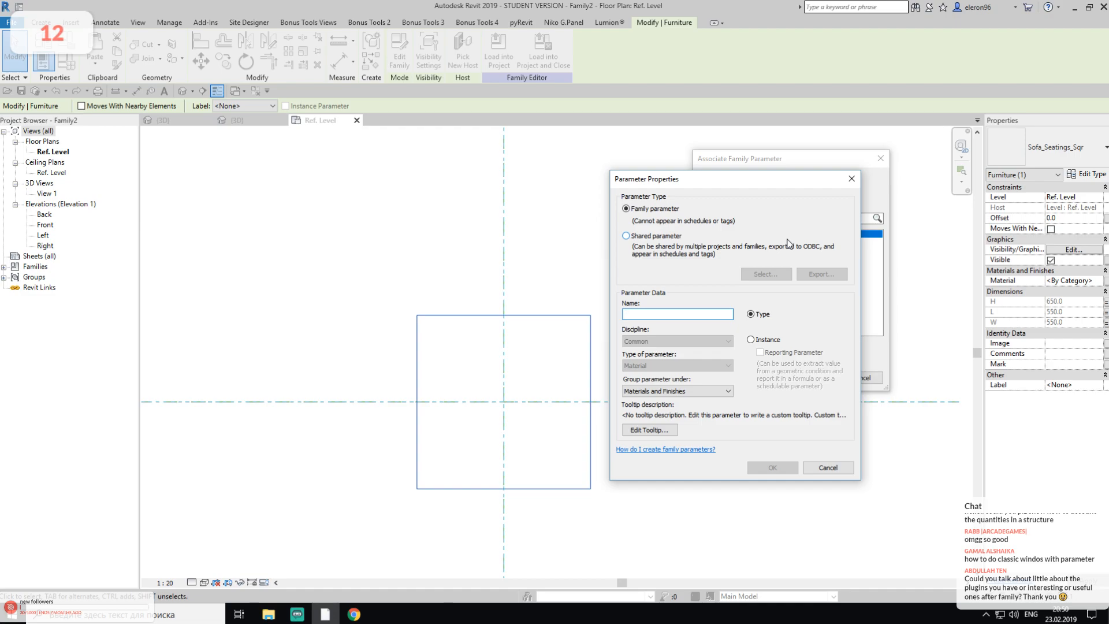
type("Material_S")
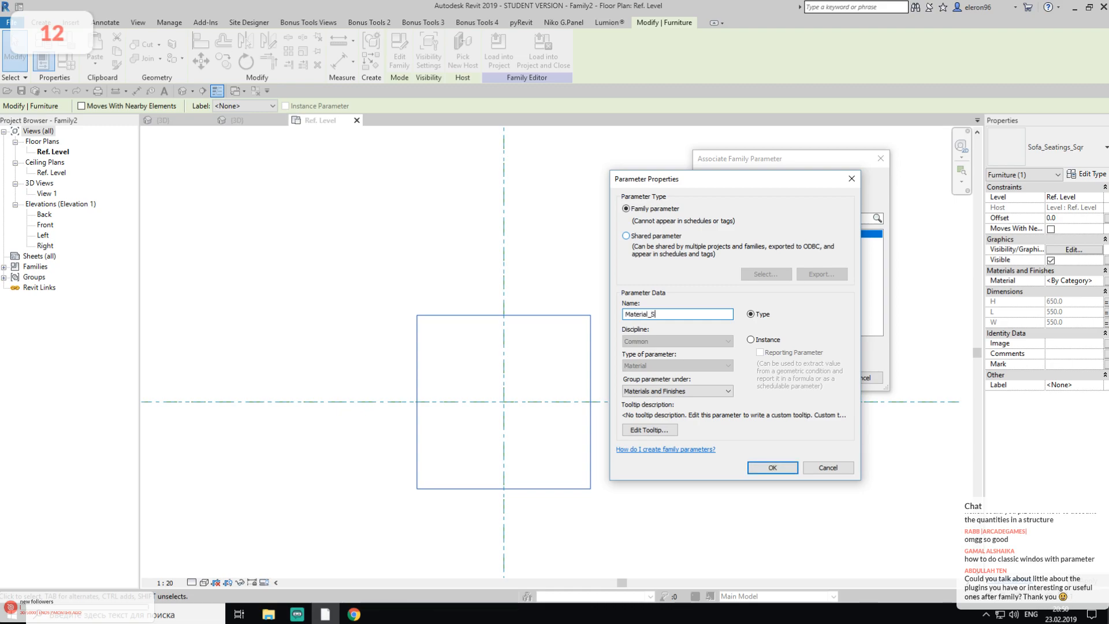
type("eating")
left_click(797, 468)
left_click(814, 378)
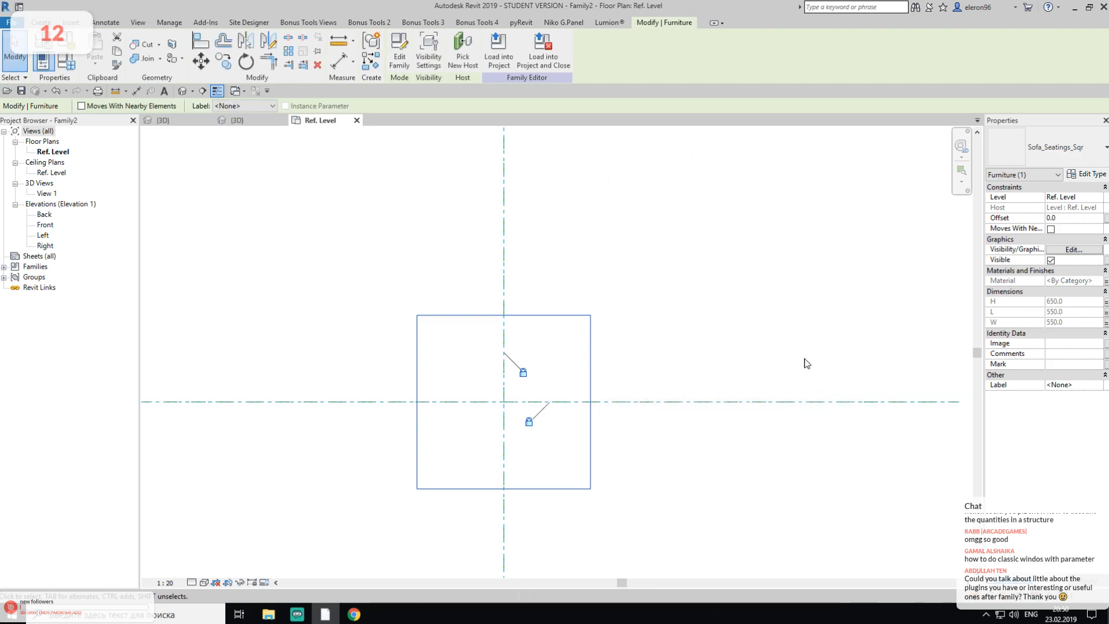
left_click(805, 361)
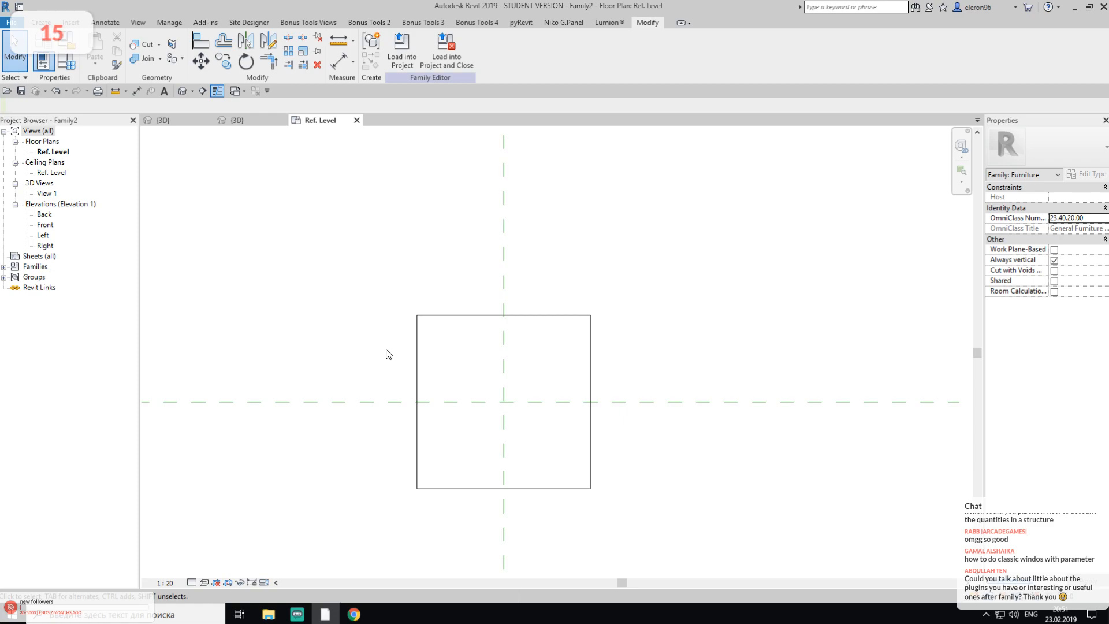
Create a new family from the Metric Furniture.rft template
left_click(39, 23)
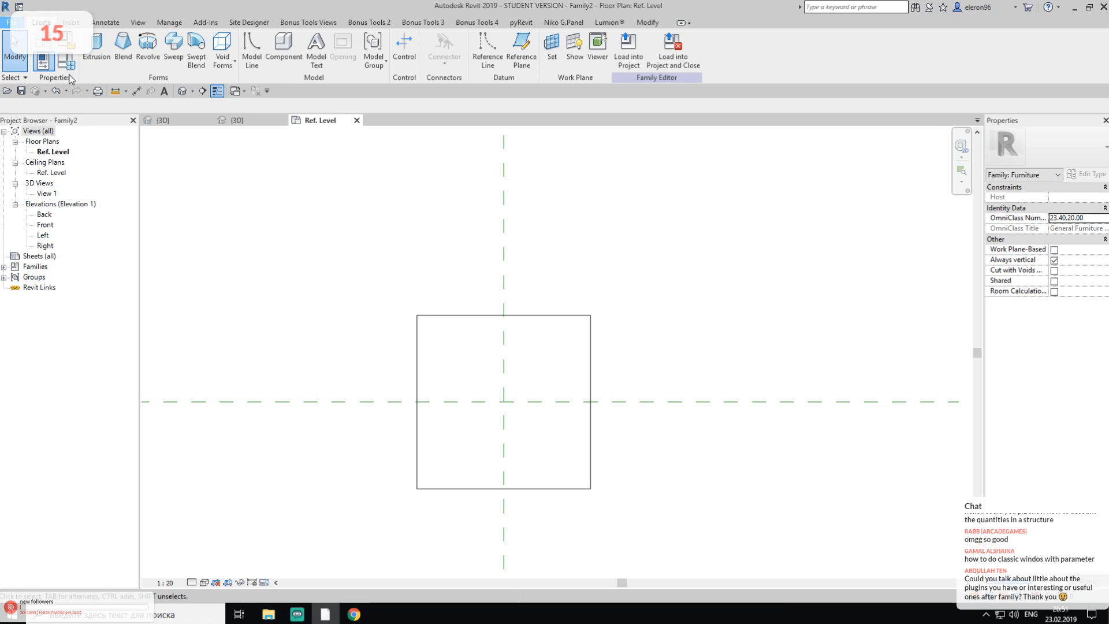
left_click(10, 23)
mouse_move(77, 74)
left_click(155, 111)
left_click_drag(543, 155, 544, 246)
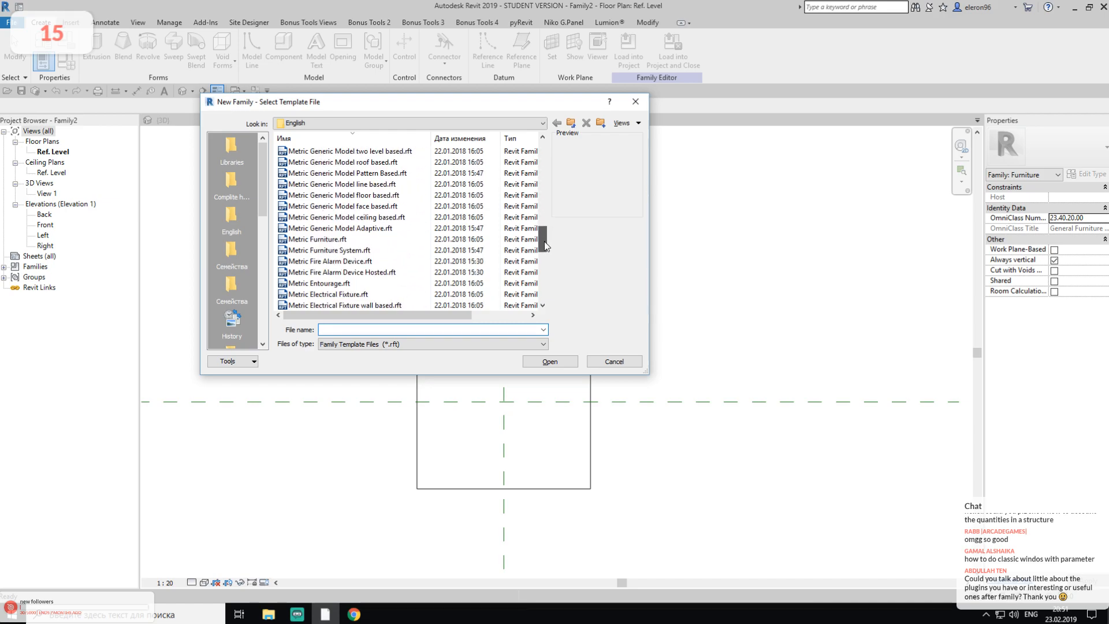
left_click(341, 239)
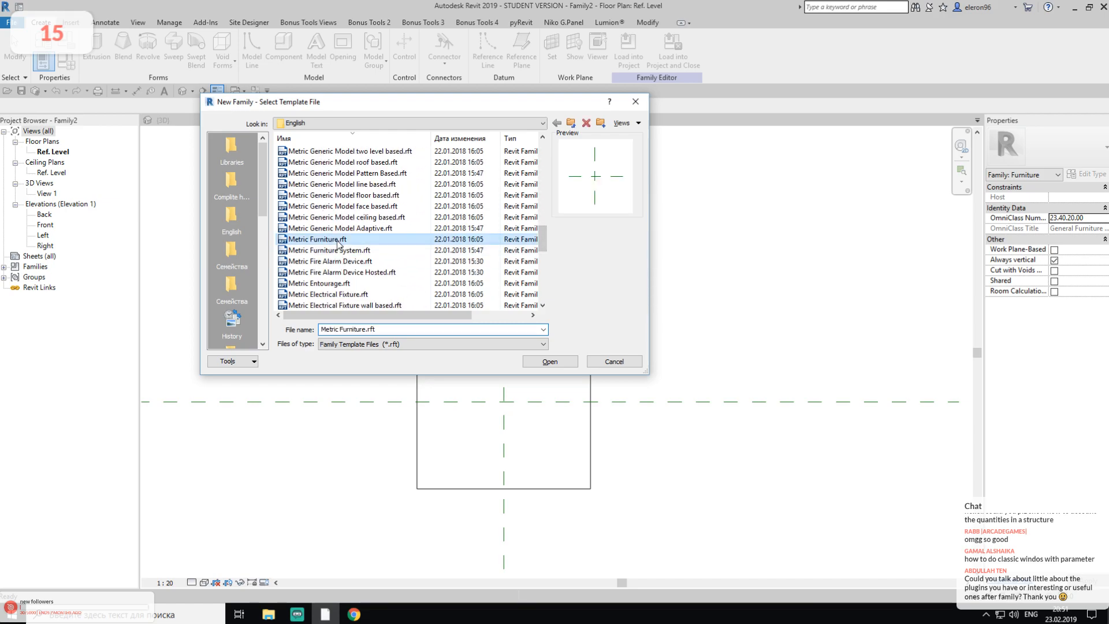
left_click(549, 361)
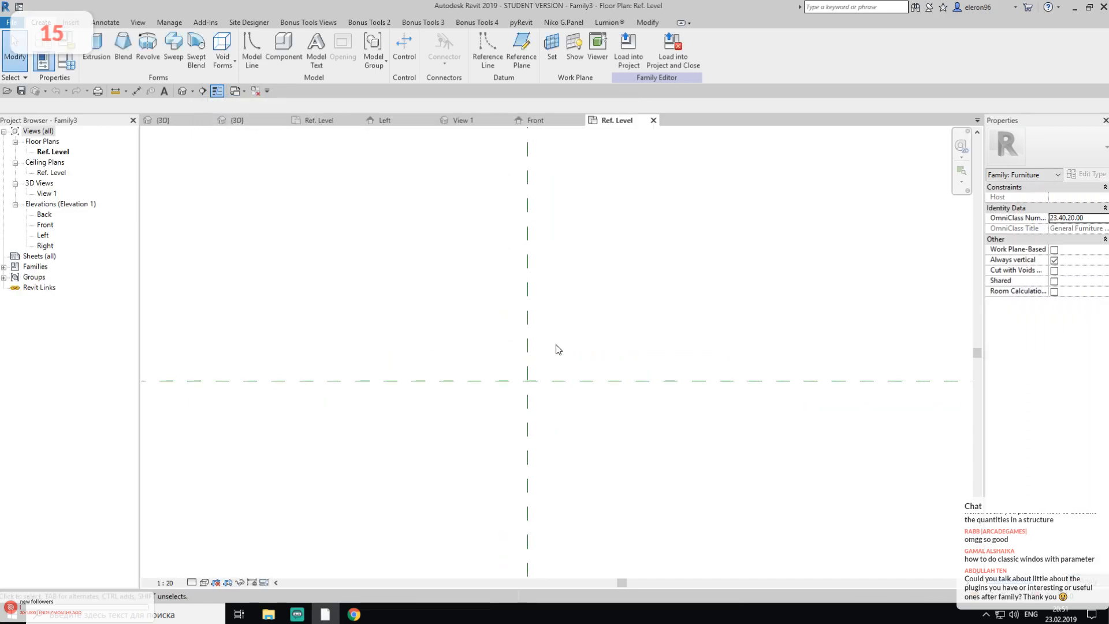
Start an extrusion and sketch a rectangle about 185 mm wide and 460 mm long around the reference planes' crossing
left_click(97, 46)
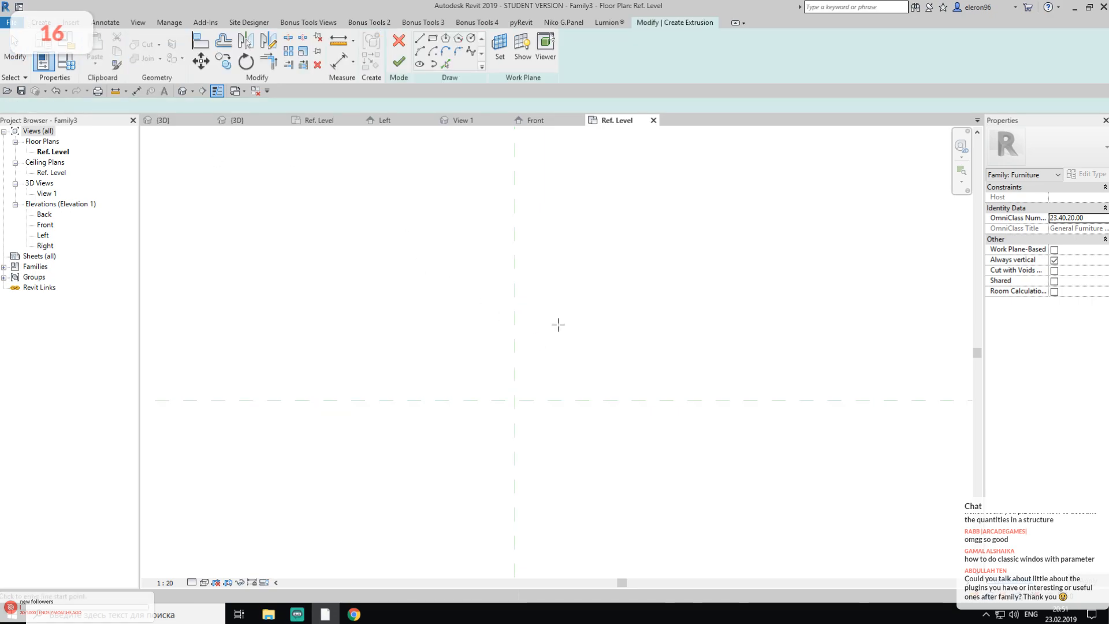
left_click(433, 39)
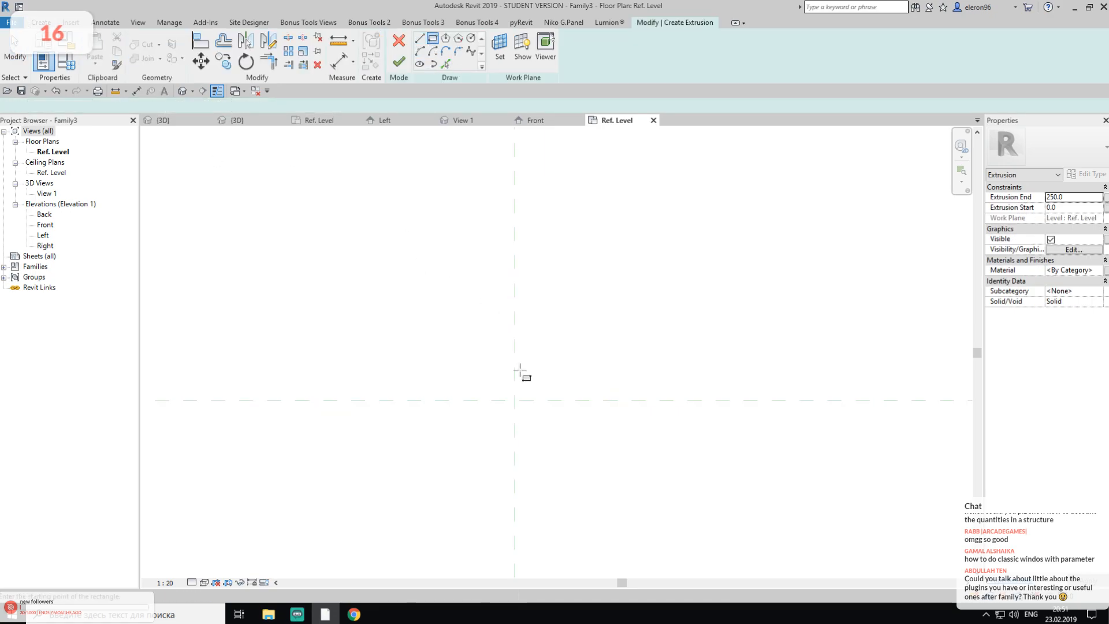
left_click(564, 516)
Dimension the rectangle's long sides equally about the vertical reference plane and add an overall width dimension
key("d")
key("i")
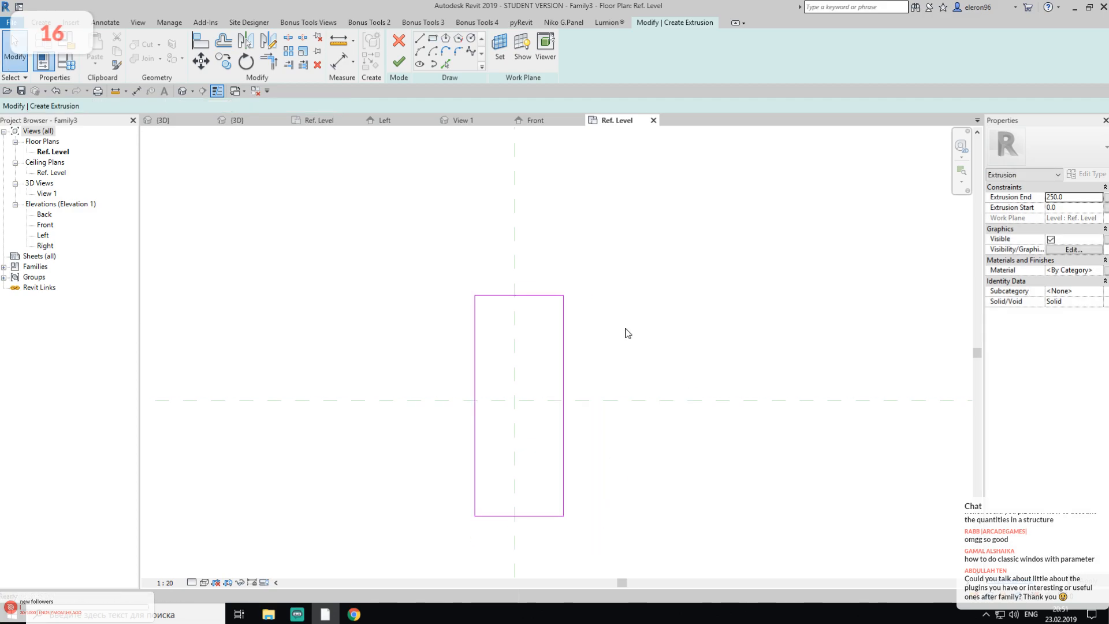
middle_click_drag(595, 328, 579, 377)
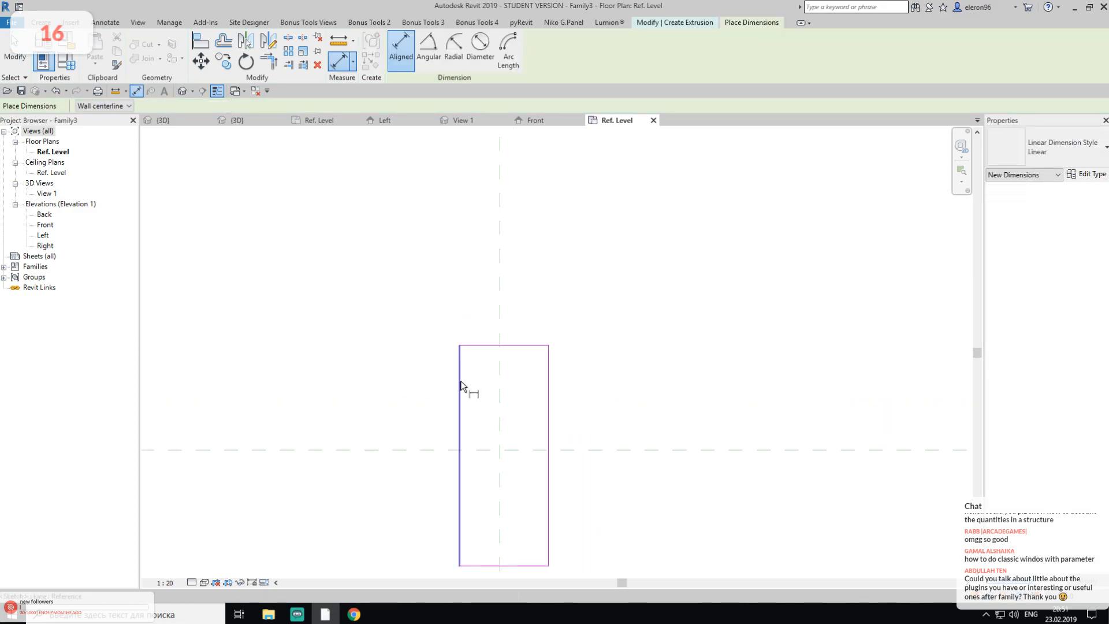
left_click(460, 382)
left_click(499, 371)
left_click(548, 376)
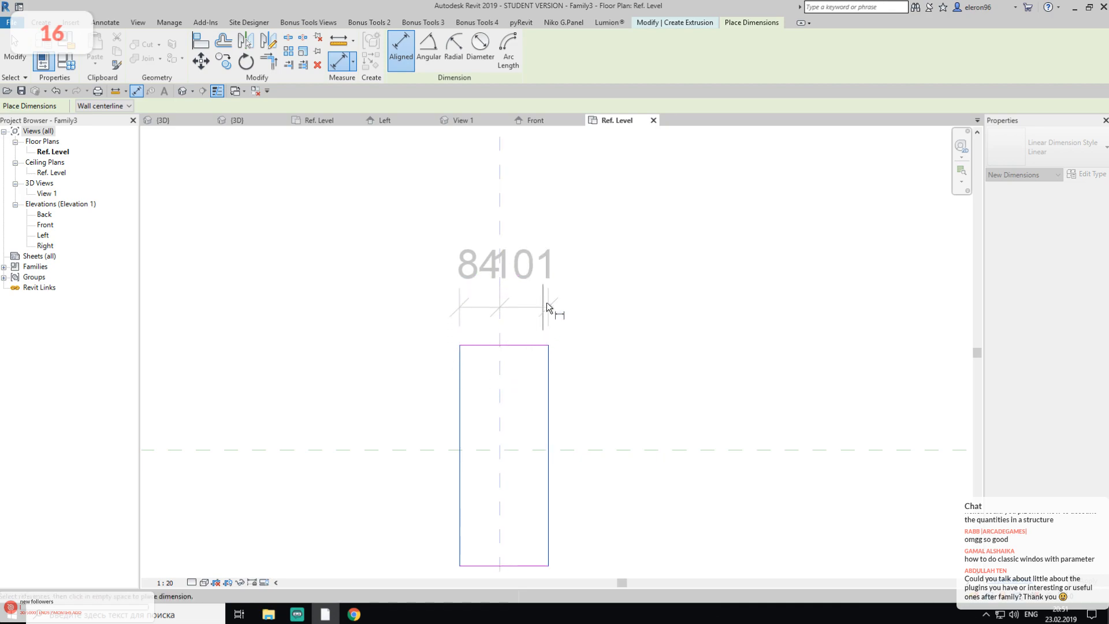
left_click(544, 299)
left_click(503, 174)
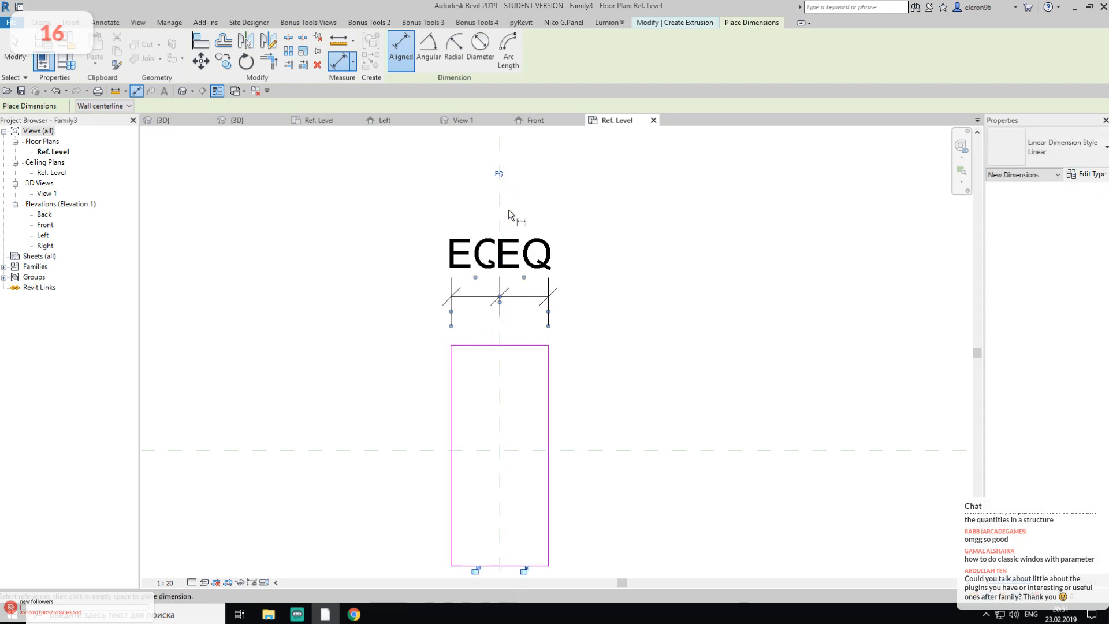
left_click(452, 393)
left_click(549, 383)
left_click(573, 184)
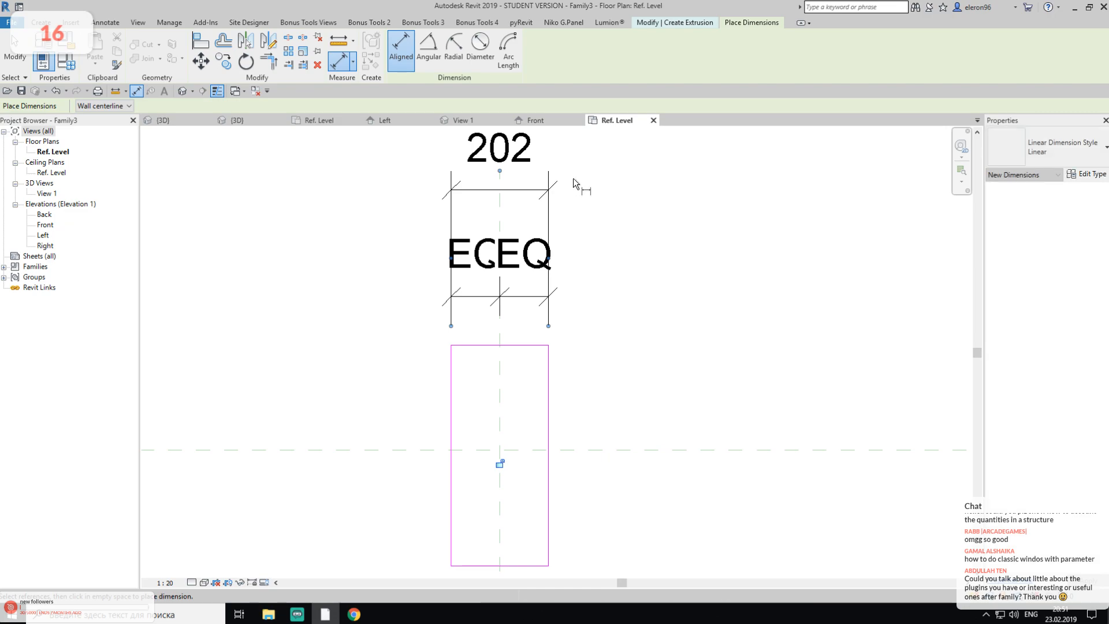
Dimension the rectangle's short sides equally about the horizontal reference plane and add an overall length dimension
middle_click_drag(542, 215, 587, 151)
left_click(531, 281)
left_click(526, 386)
left_click(528, 505)
left_click(401, 526)
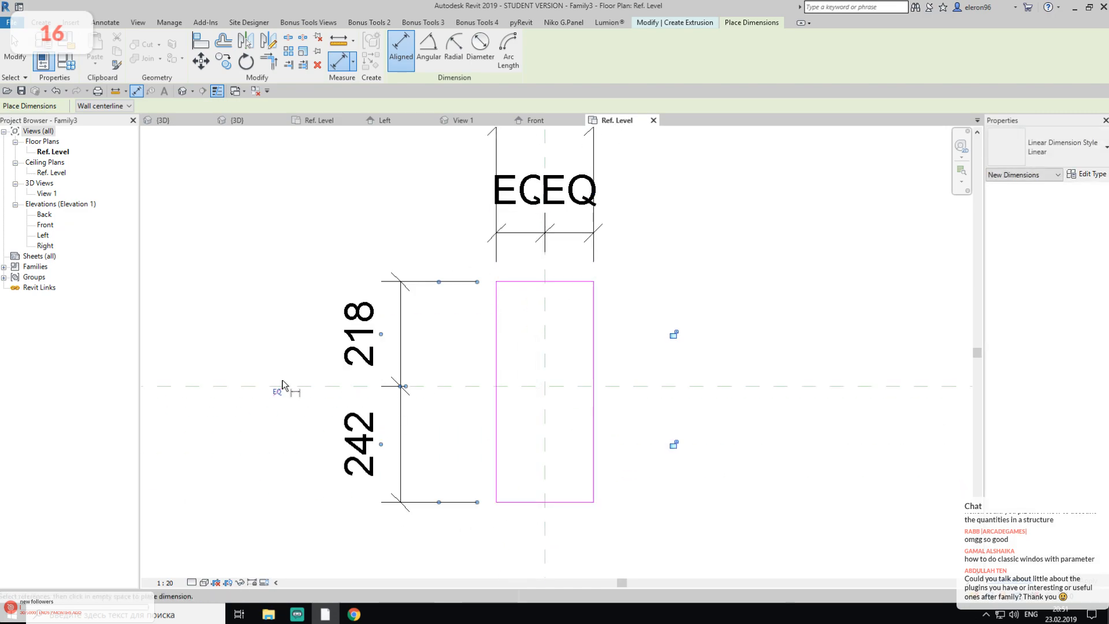
left_click(278, 386)
left_click(521, 282)
left_click(530, 490)
left_click(303, 424)
key("Escape")
key("Escape")
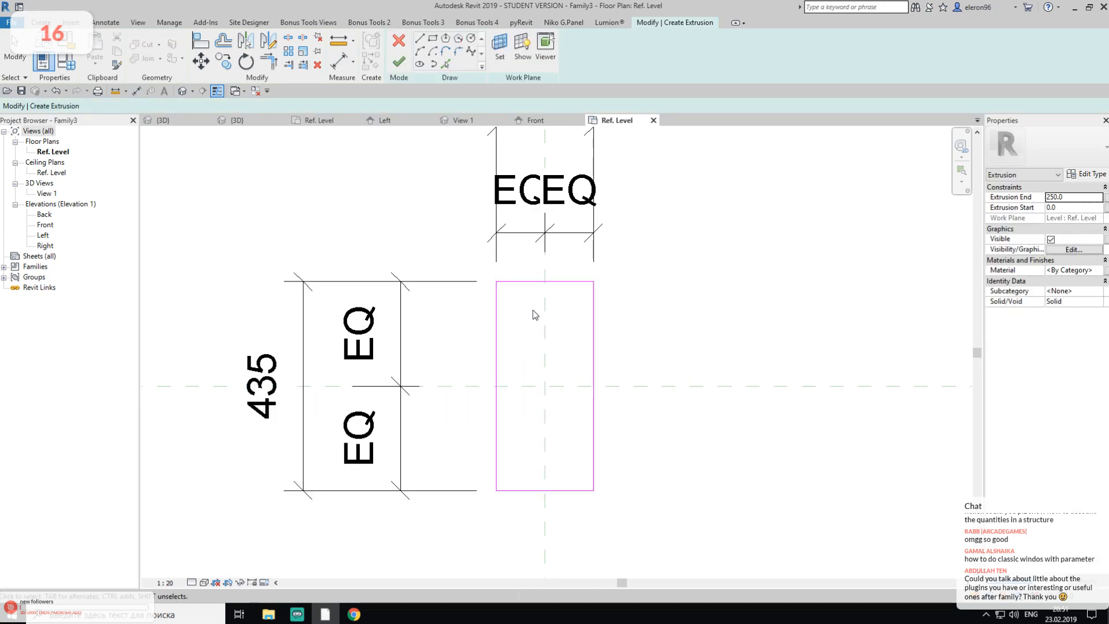
Label the rectangle's overall width dimension with a new instance parameter named Arm_H
middle_click_drag(640, 249, 633, 299)
left_click(554, 180)
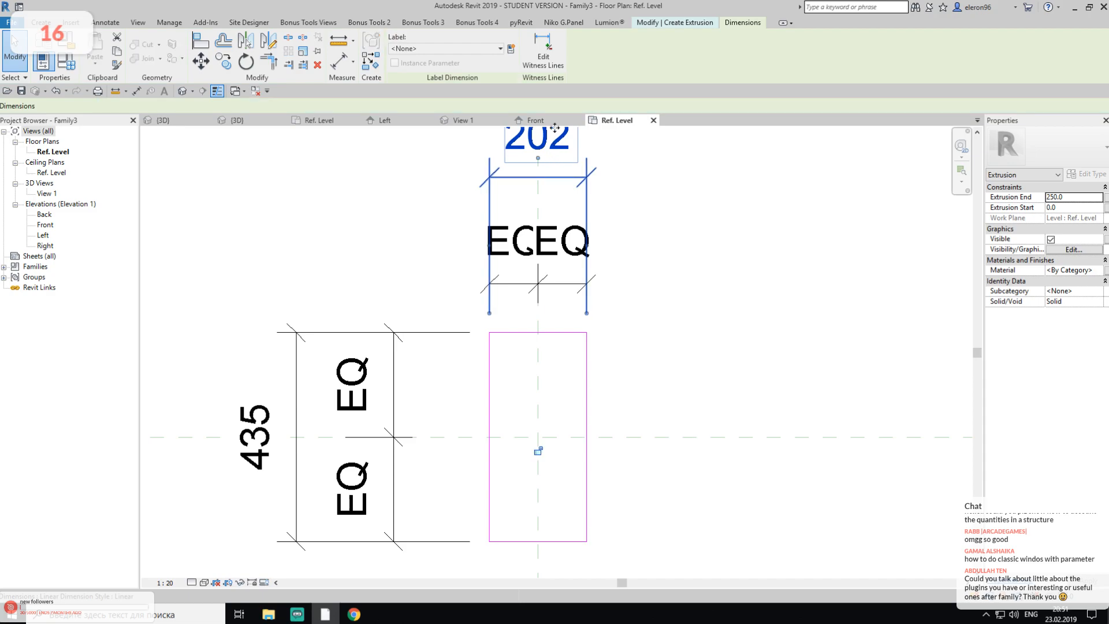
left_click(502, 54)
left_click(427, 68)
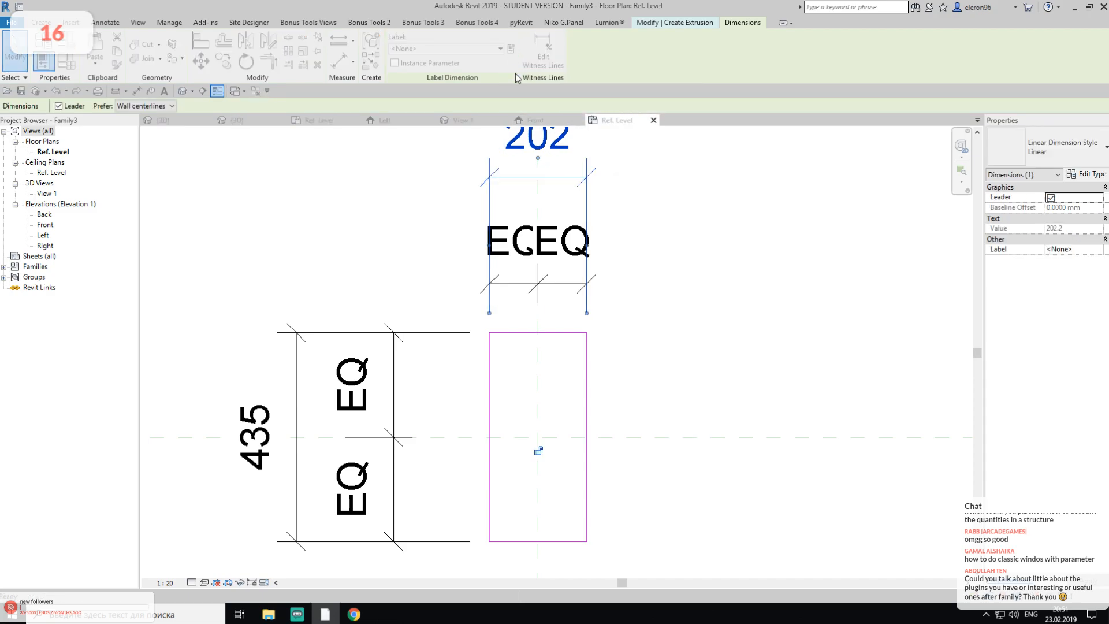
left_click(774, 342)
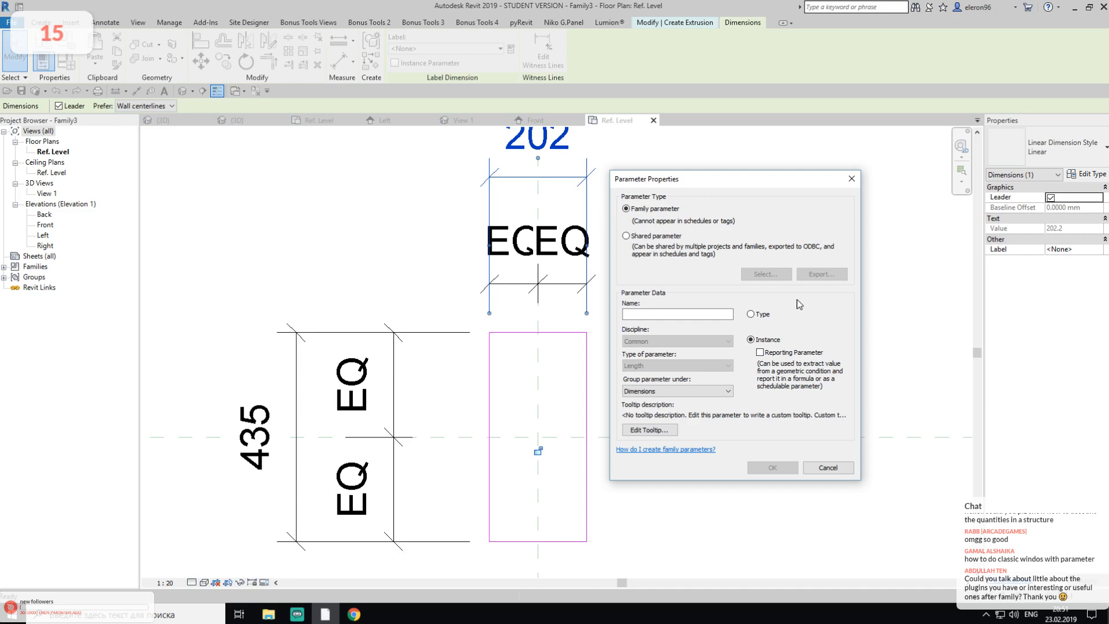
left_click(706, 313)
type("Arm_H")
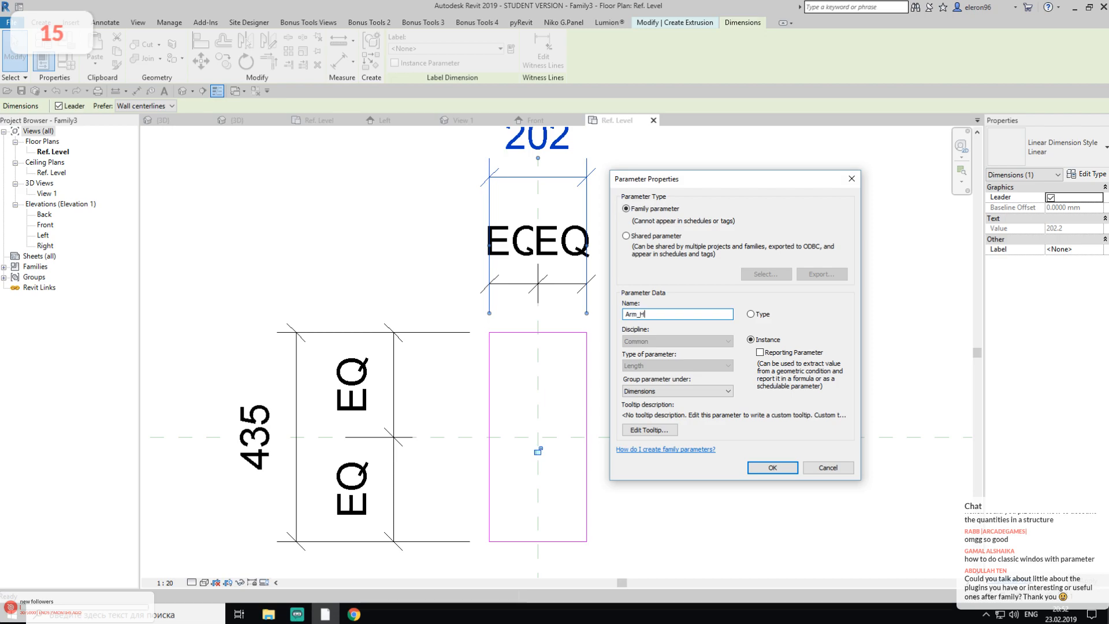
left_click(789, 468)
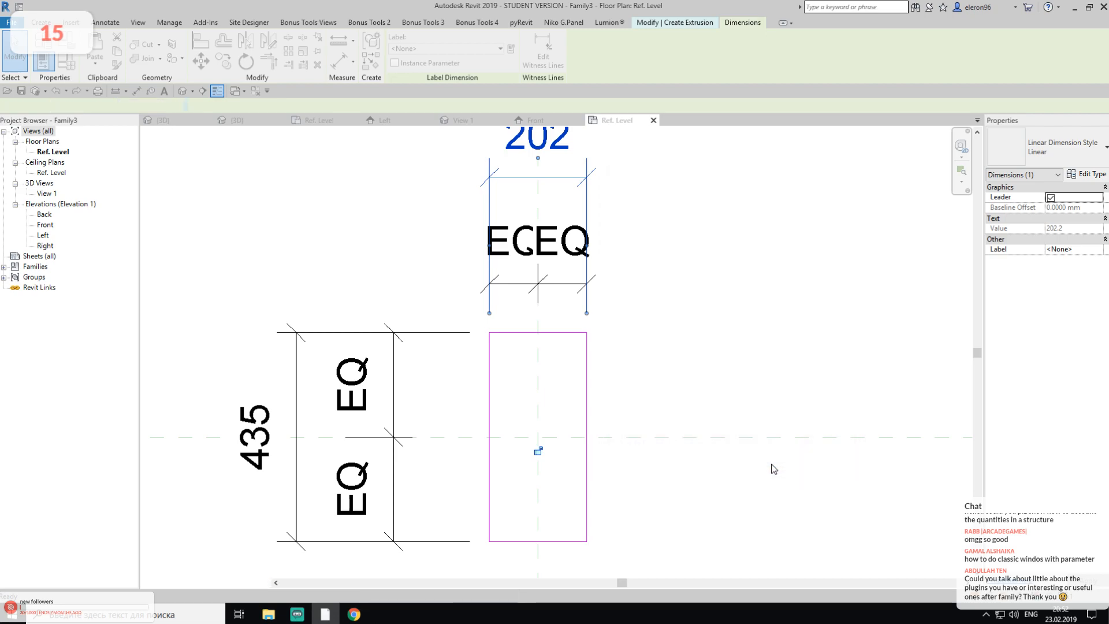
Label the rectangle's overall length dimension with a new instance parameter named Arm_L and check the family types
left_click(298, 370)
left_click(511, 49)
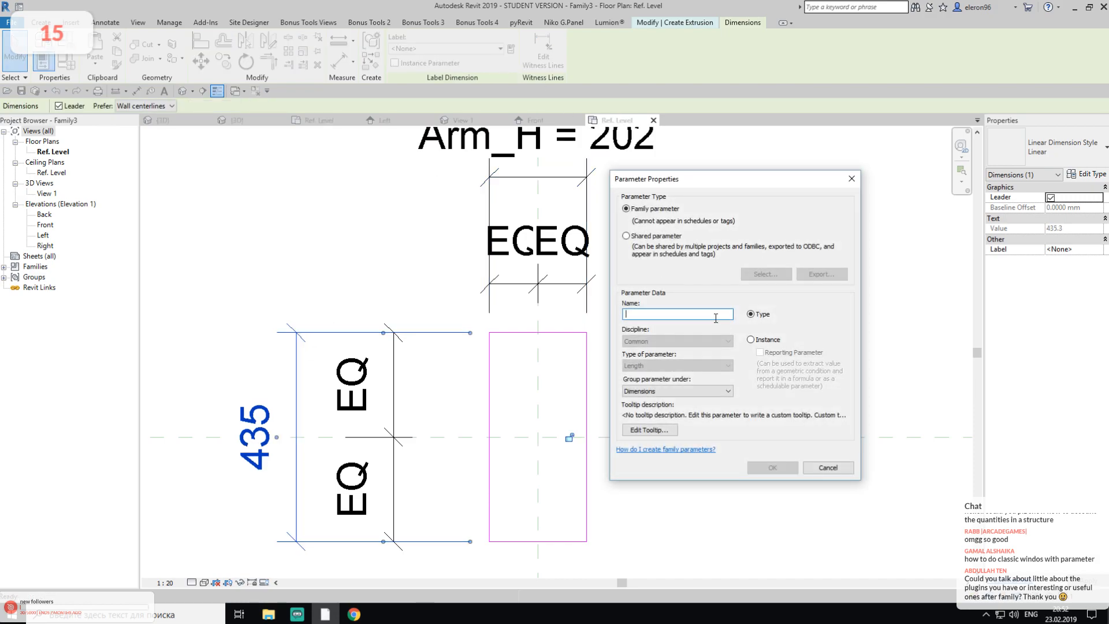
type("Arm_L")
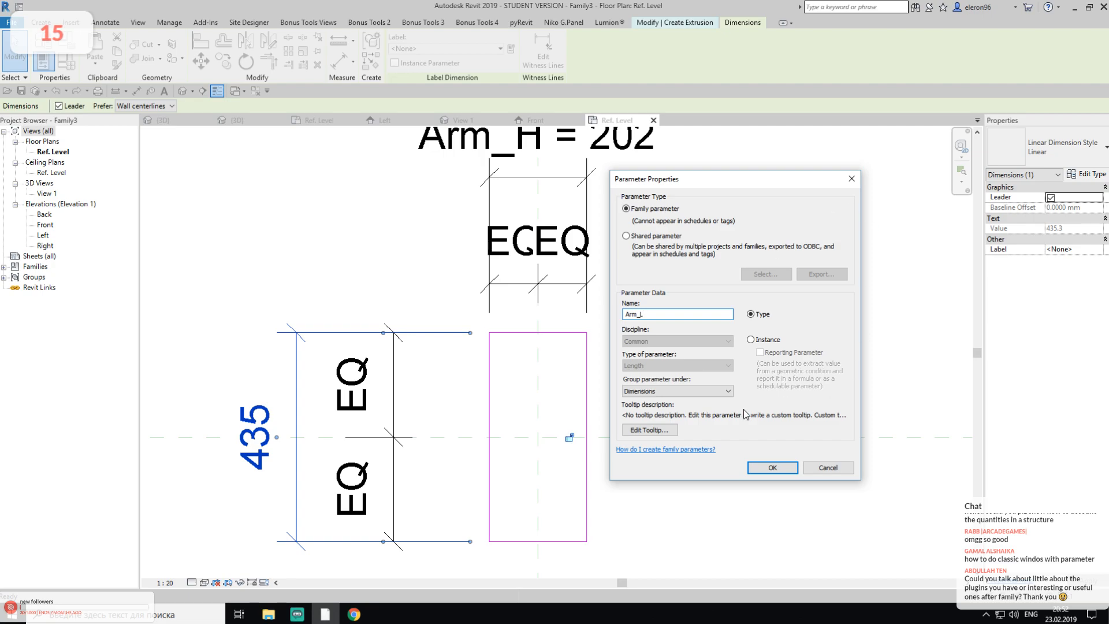
left_click(760, 341)
left_click(772, 468)
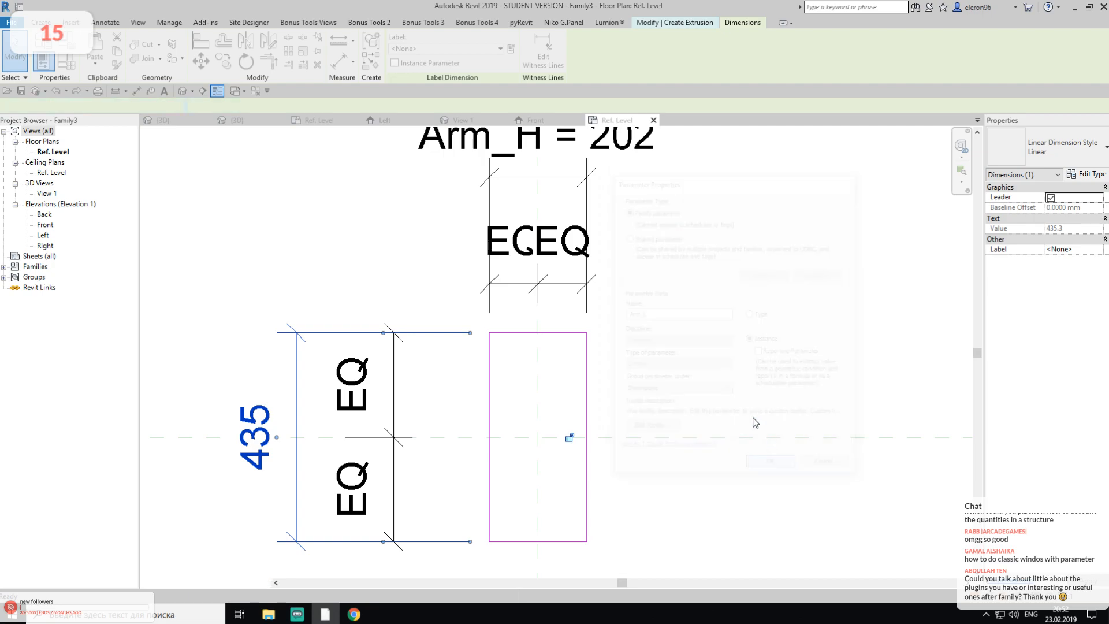
left_click(42, 72)
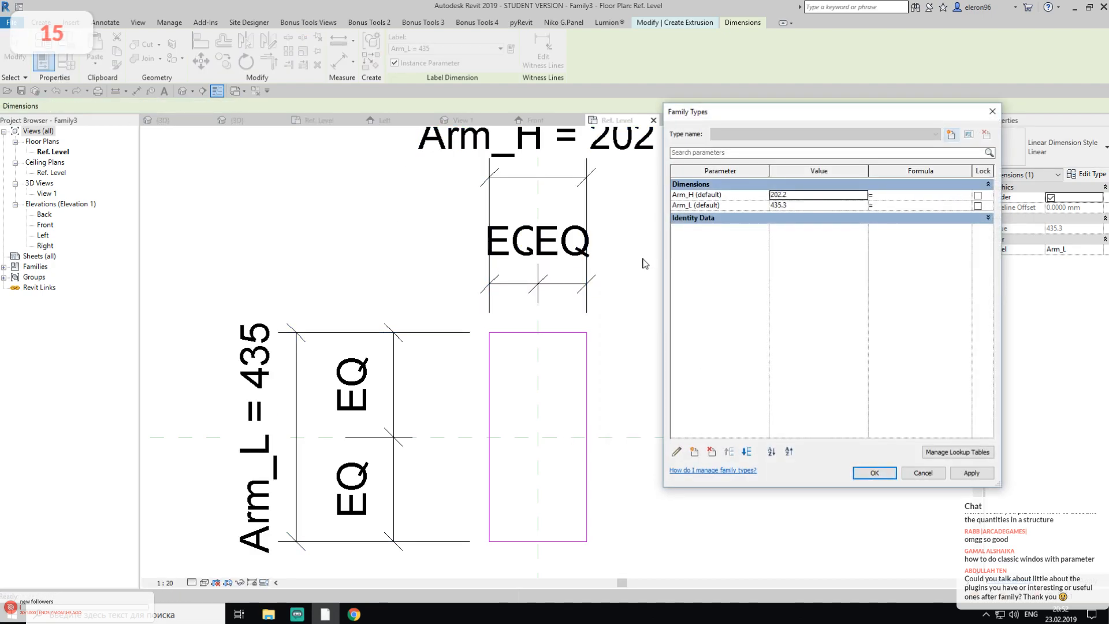
left_click(992, 112)
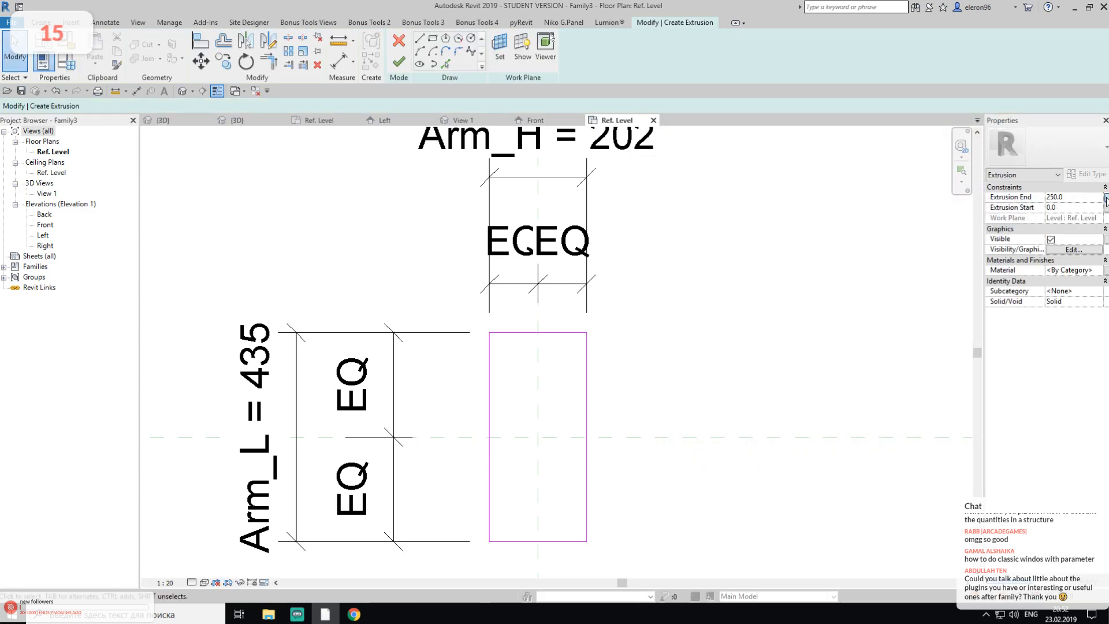
Try to add an instance parameter named Arm_H for the extrusion end
left_click(1106, 197)
left_click(706, 348)
type("Arm_H")
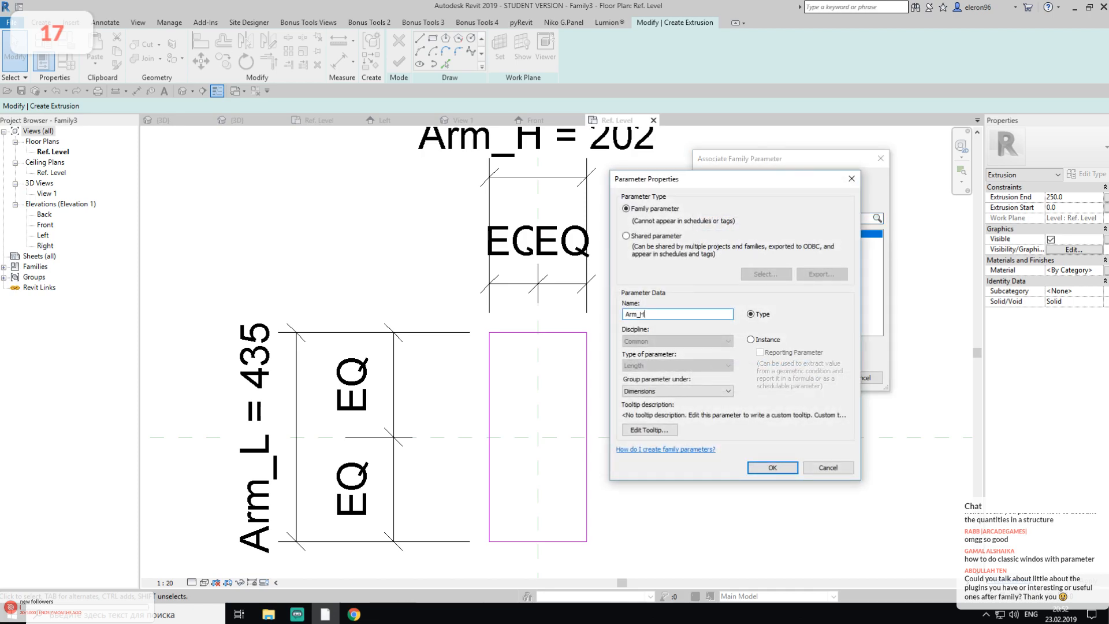
left_click(767, 340)
left_click(772, 467)
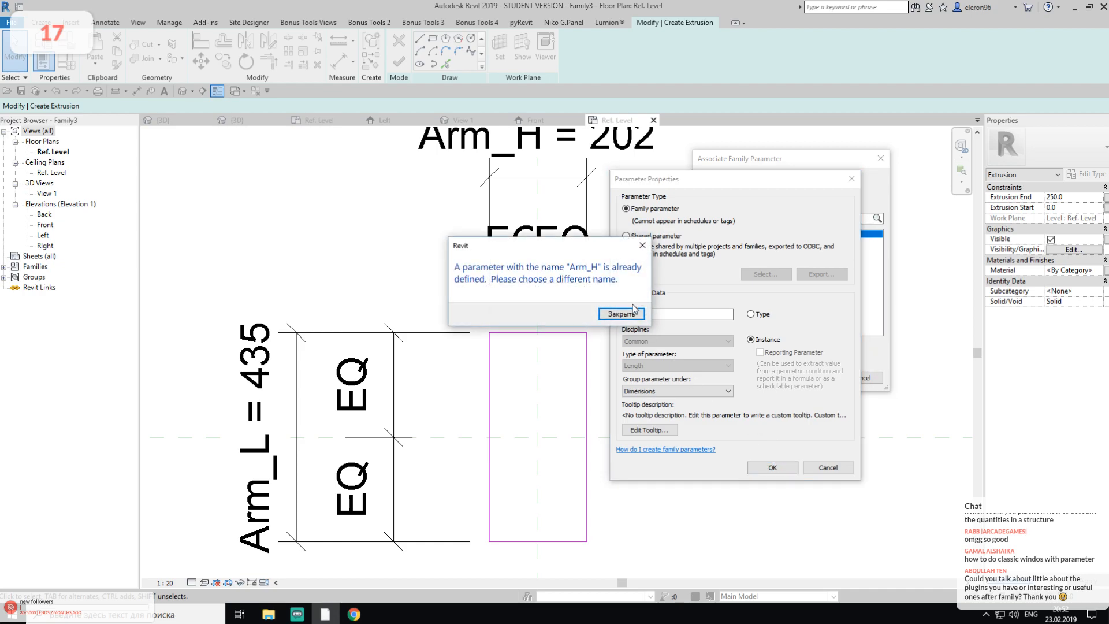
left_click(632, 309)
Name the new instance parameter Arm_W instead and associate the extrusion end with Arm_H
left_click_drag(709, 179, 469, 197)
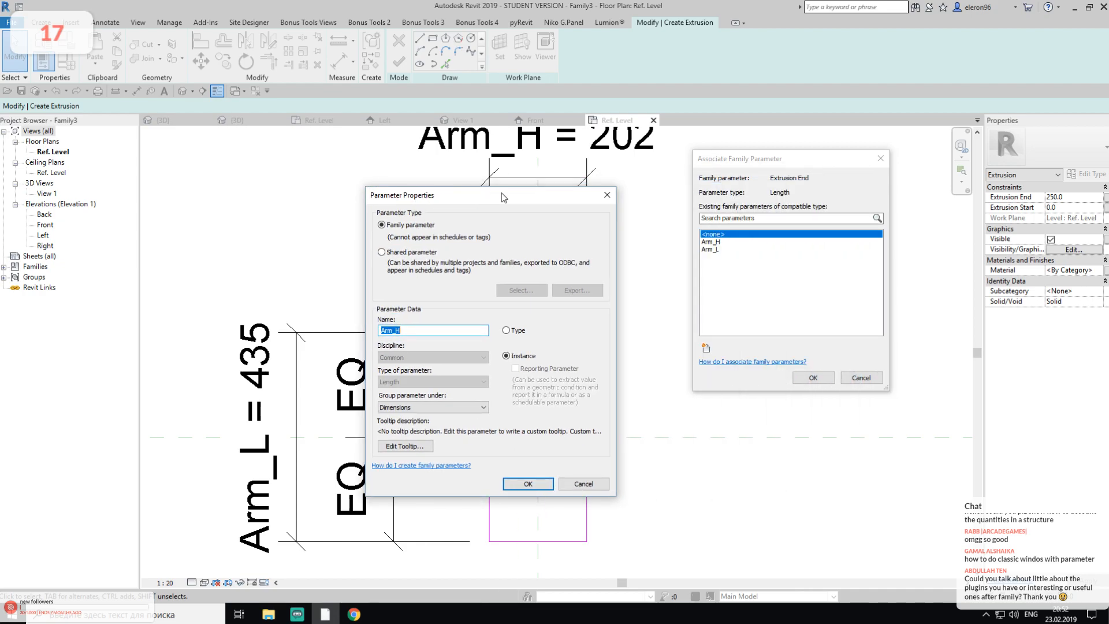
left_click(439, 327)
key("BackSpace")
type("W")
left_click(529, 484)
left_click(715, 242)
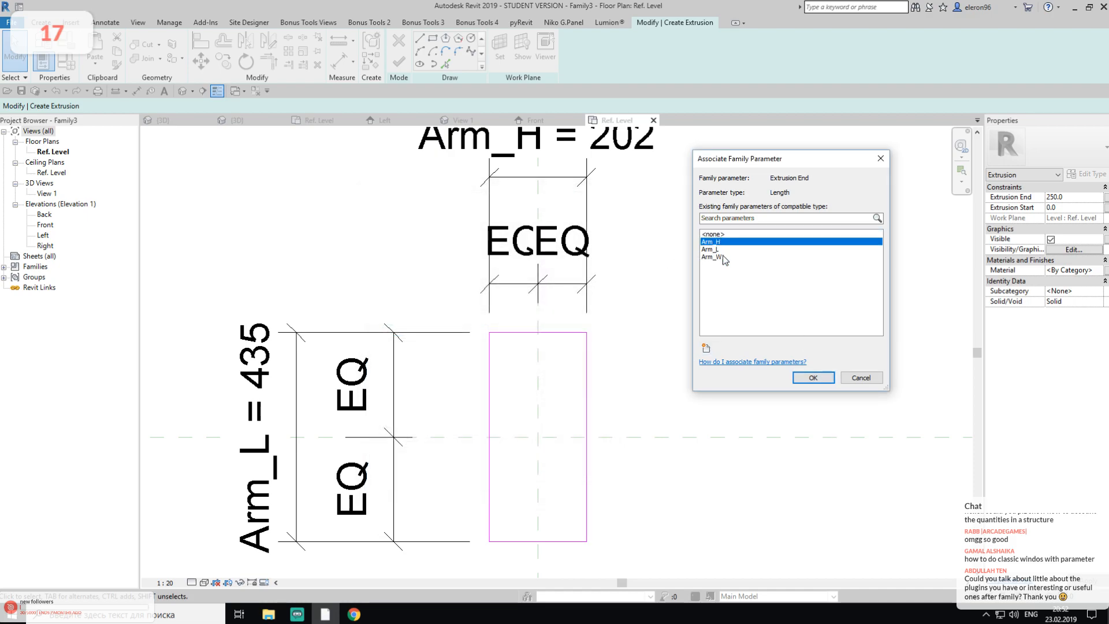
left_click(813, 378)
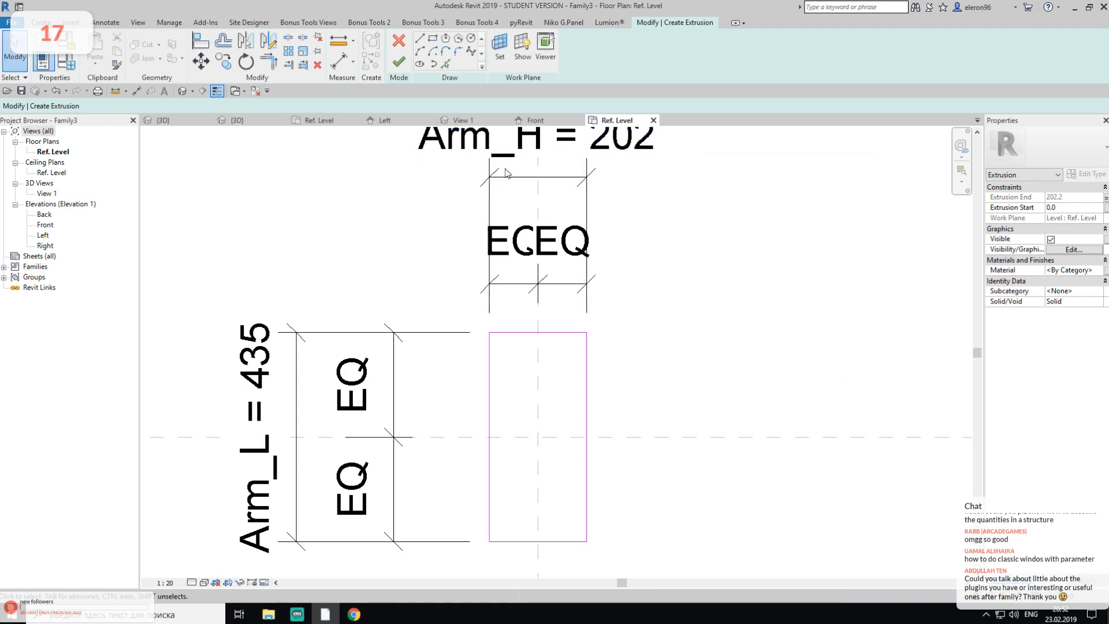
Relabel the rectangle's overall width dimension with Arm_W and finish the extrusion sketch
left_click(500, 185)
left_click(448, 48)
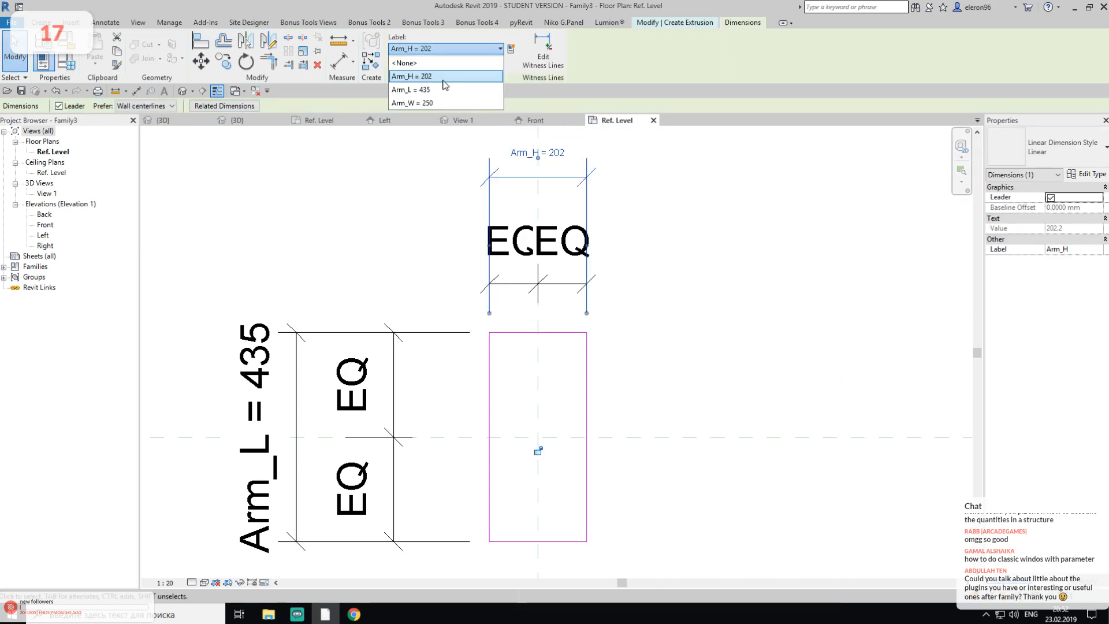
left_click(425, 115)
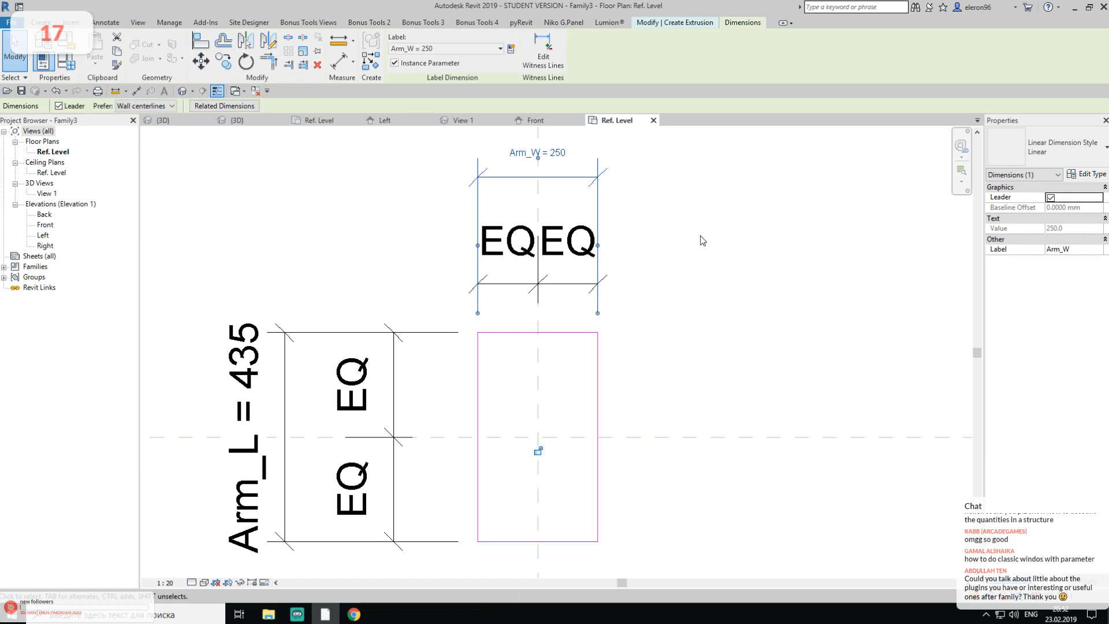
left_click(671, 339)
middle_click_drag(671, 339, 681, 285)
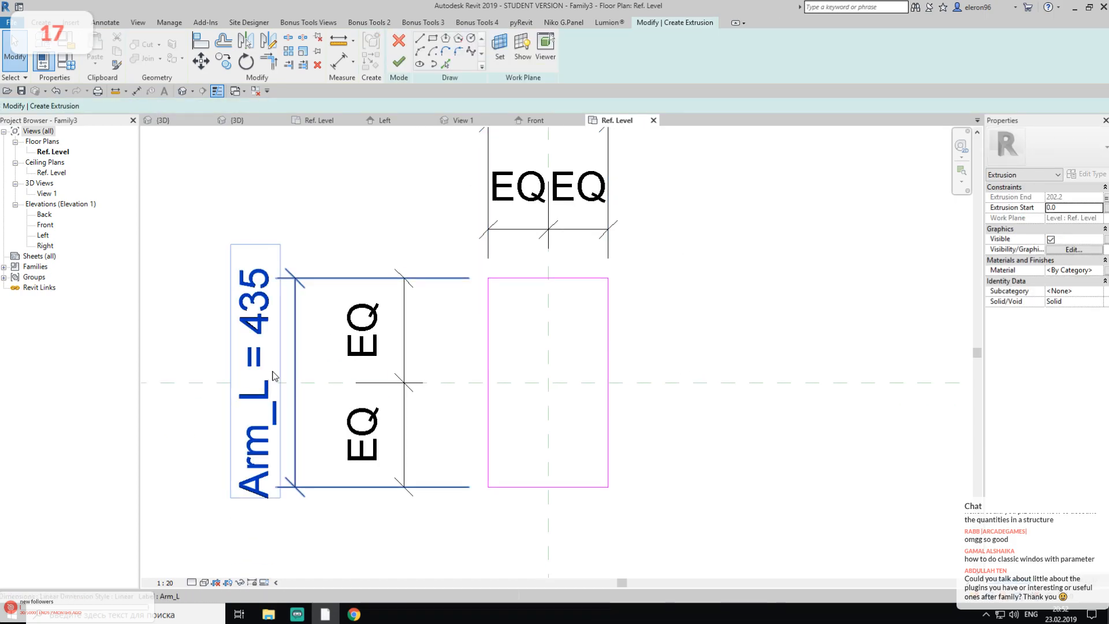
middle_click_drag(545, 327, 544, 357)
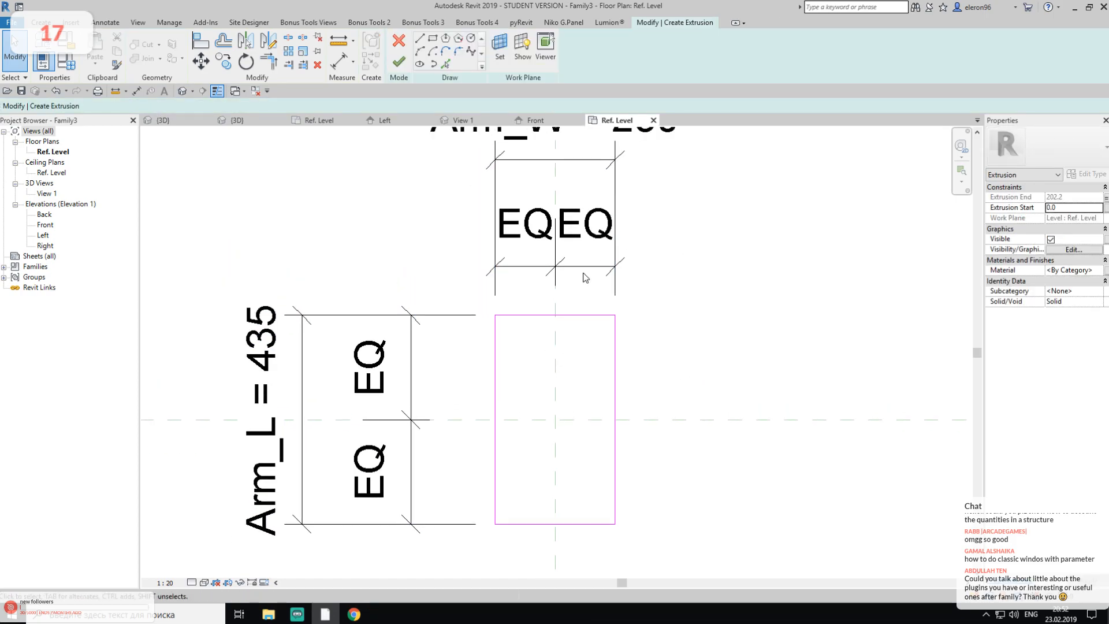
middle_click_drag(584, 280, 595, 295)
left_click(399, 62)
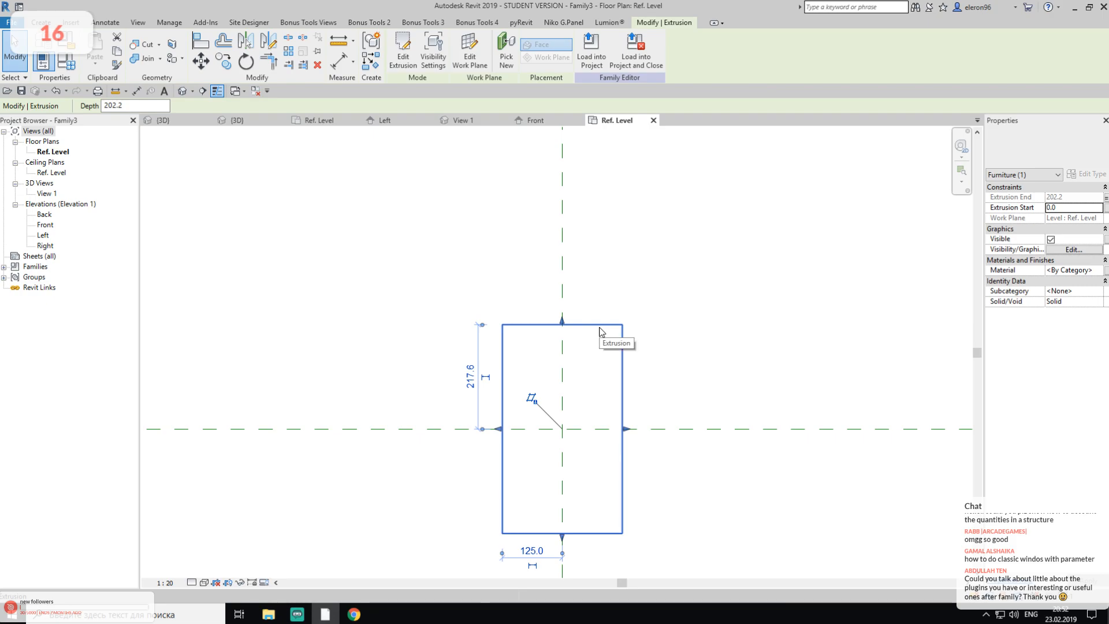
Associate the extrusion's material with a new type parameter named Material_Arm
left_click(1105, 271)
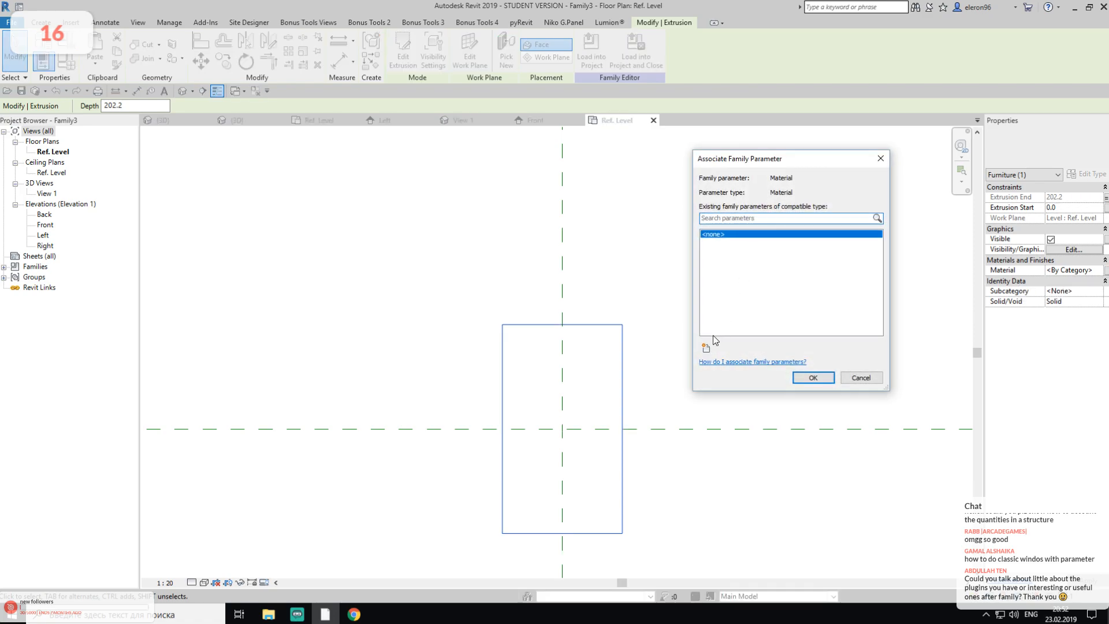
left_click(707, 347)
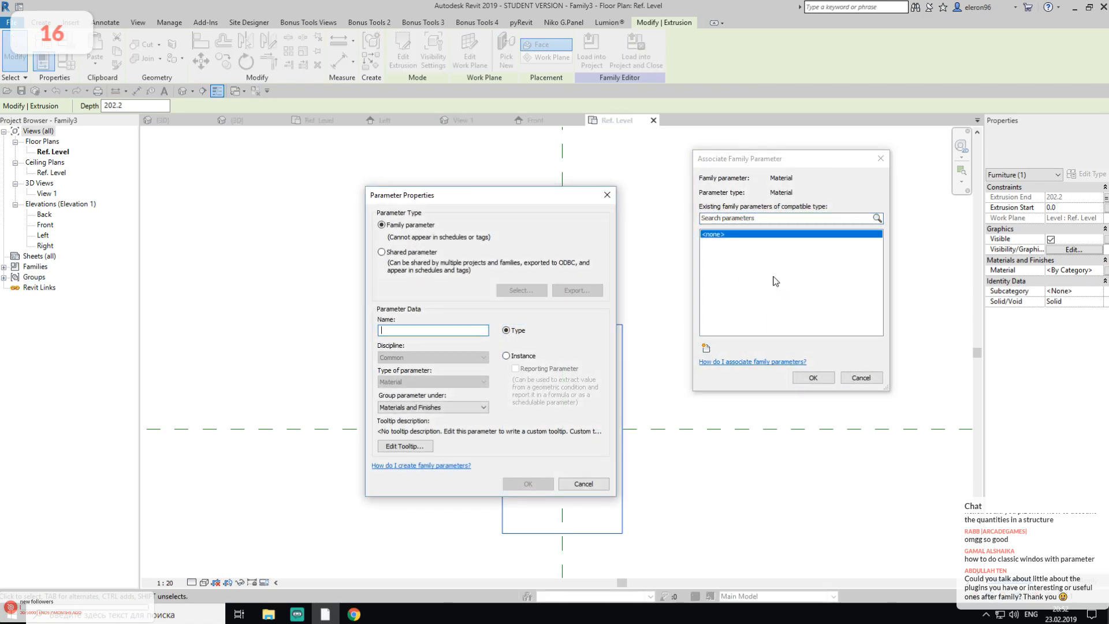
type("Ar")
key("BackSpace")
key("BackSpace")
key("BackSpace")
type("Material_Arm")
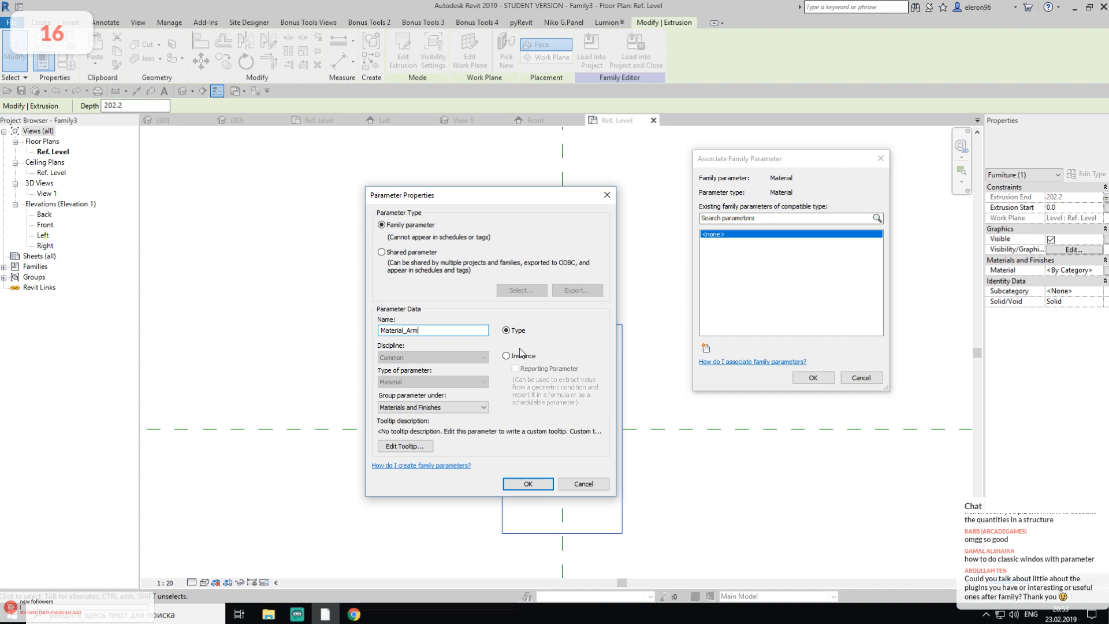
left_click(527, 483)
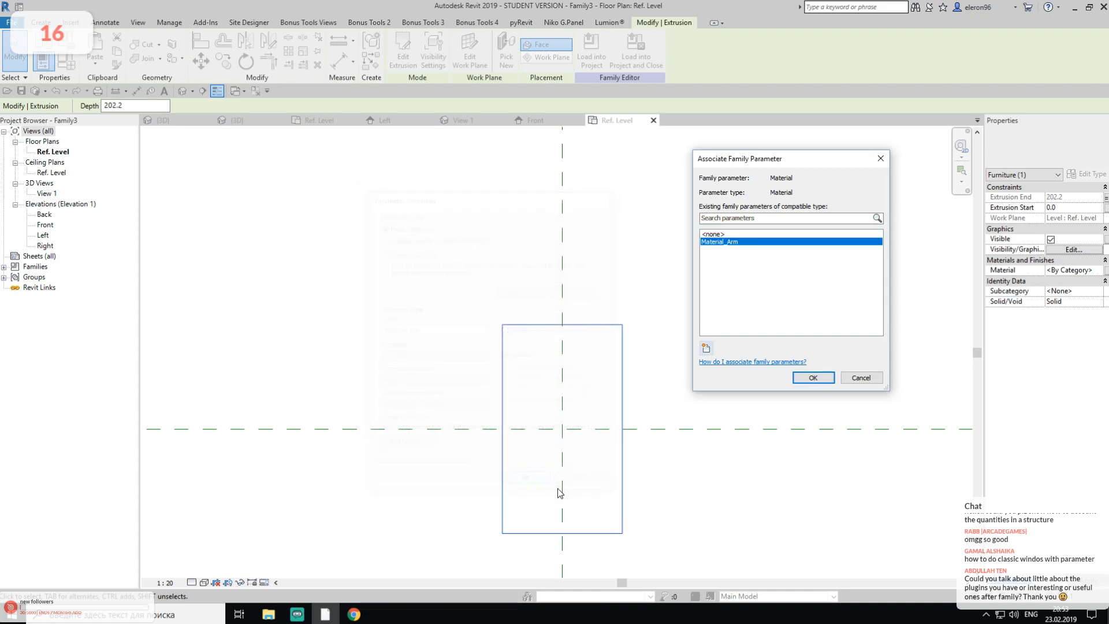
left_click(813, 377)
key("Escape")
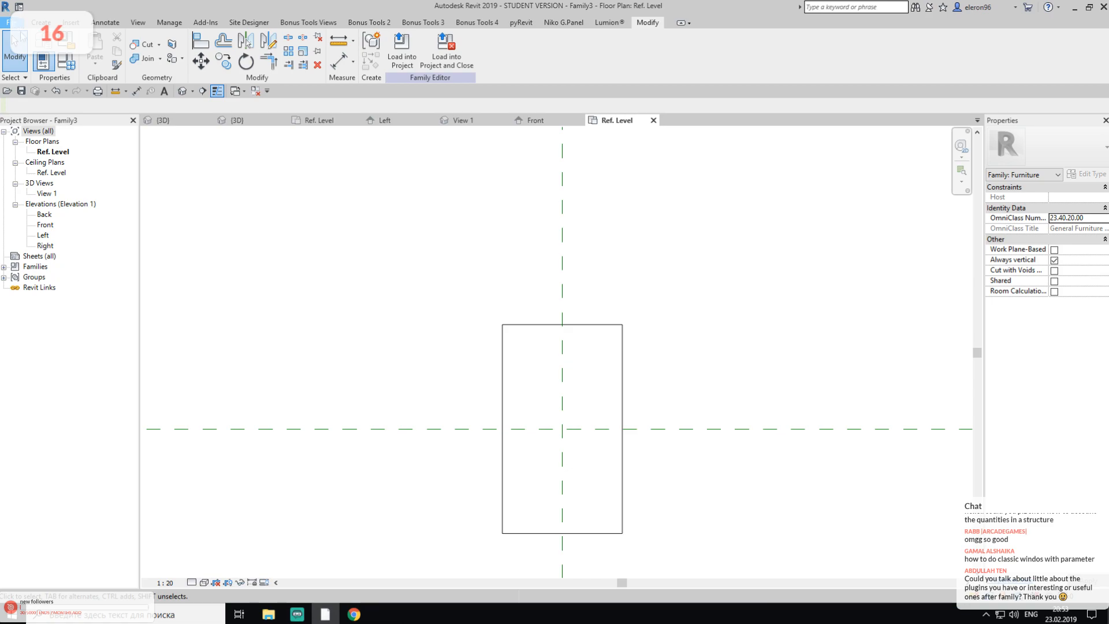
Save the armrest family as Sofa_Arm_Sqr.rfa in the Components folder
left_click(11, 22)
mouse_move(67, 160)
left_click(128, 121)
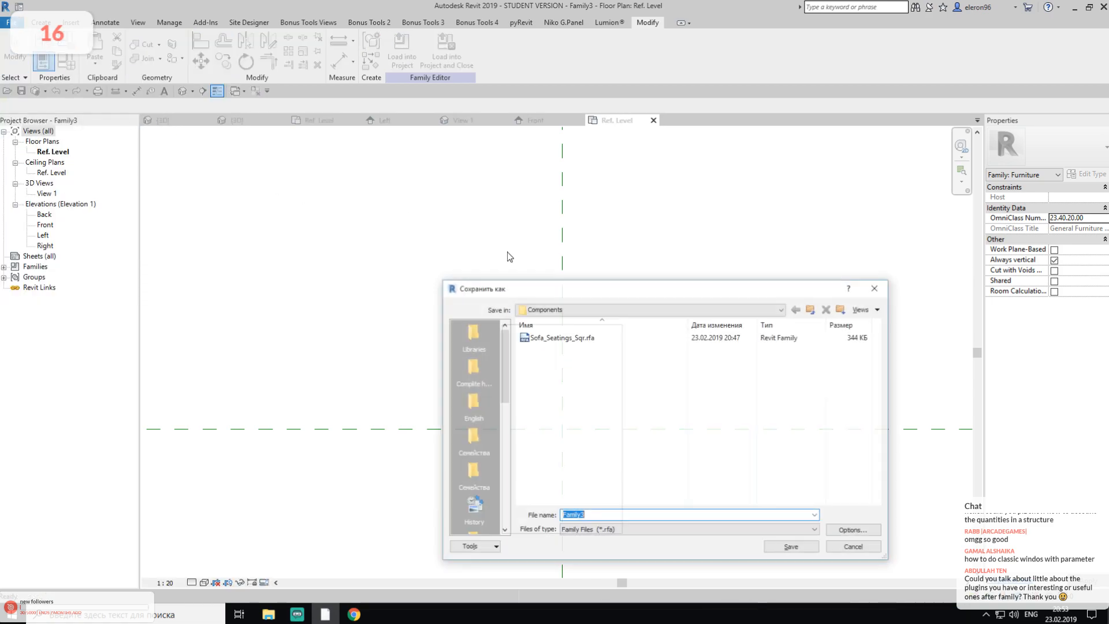
left_click(540, 338)
left_click(647, 515)
left_click(614, 515)
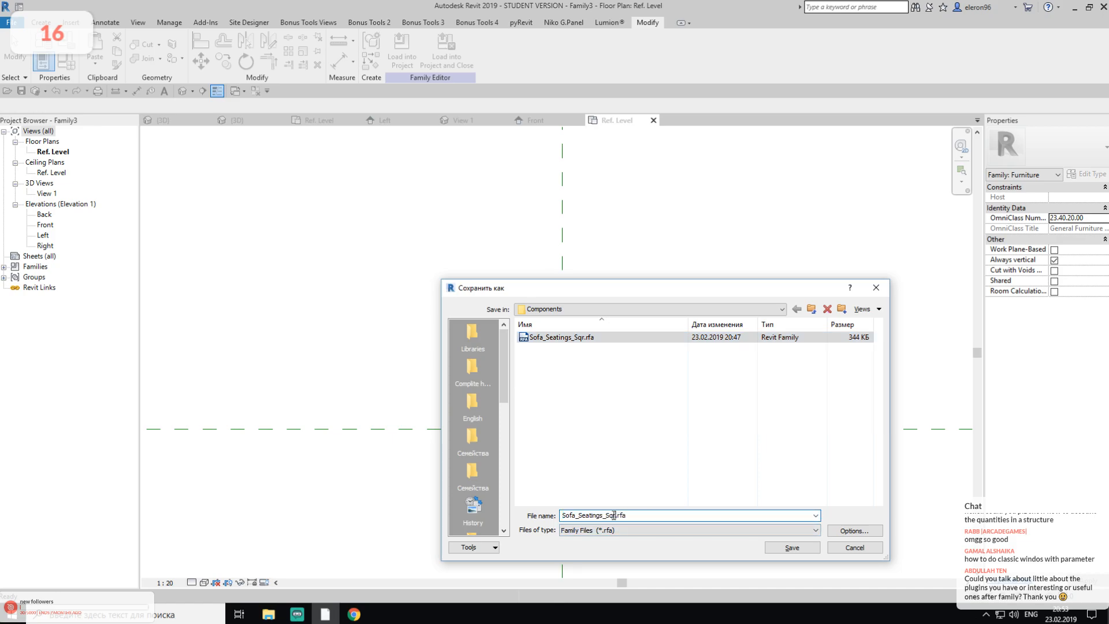
left_click_drag(603, 516, 584, 517)
type("Arm")
left_click(584, 516)
key("BackSpace")
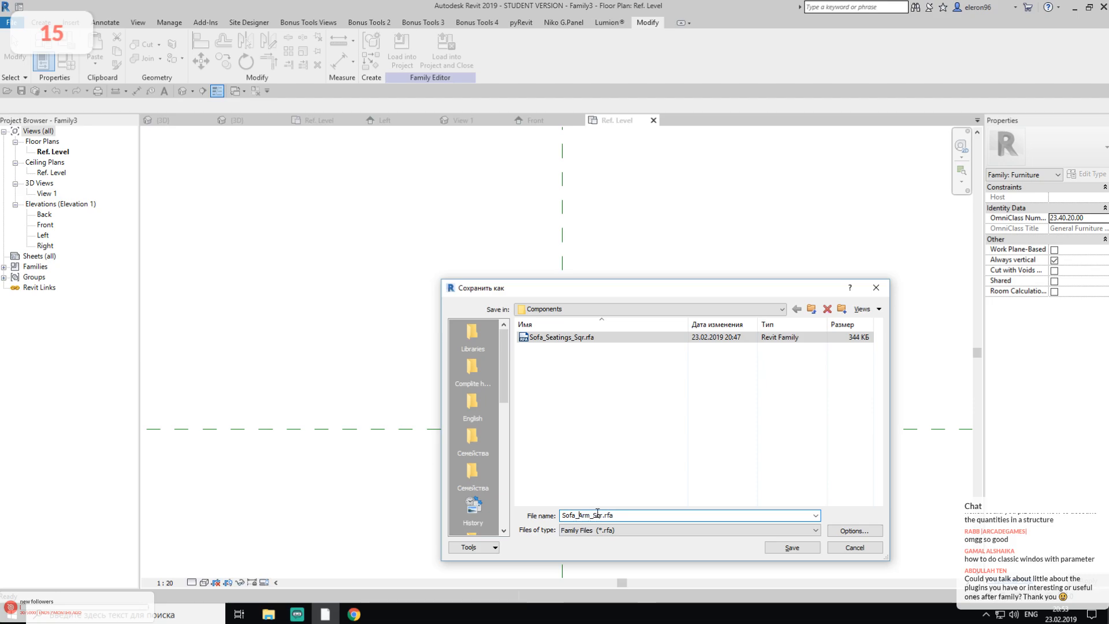
left_click(792, 547)
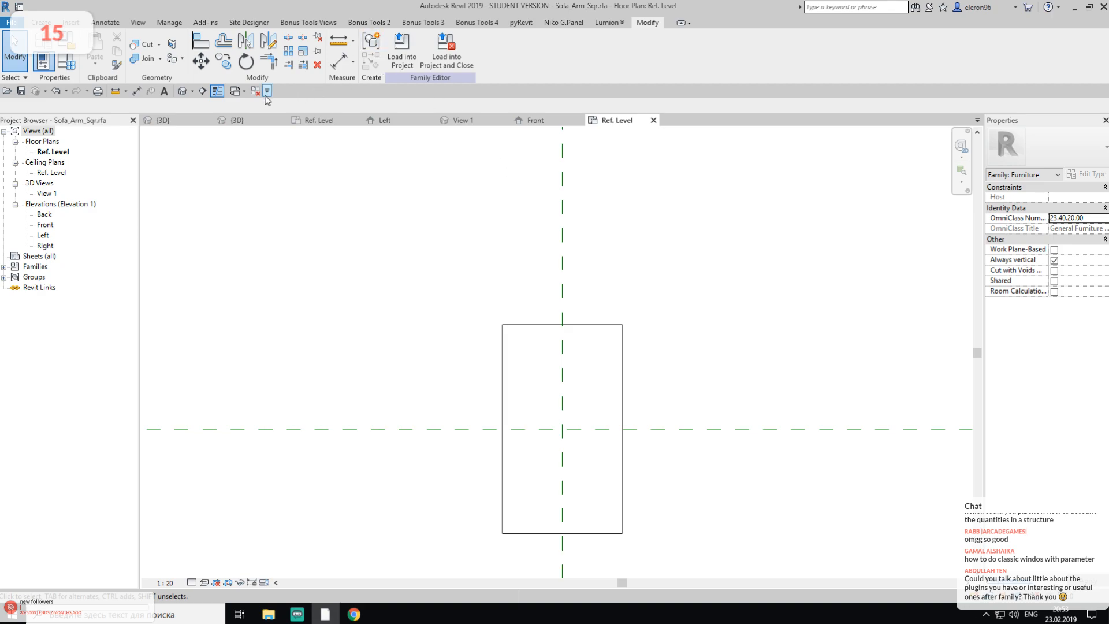
Close the inactive views, then load the armrest family into Family2 and place one instance to the right of the seating box
left_click(245, 92)
left_click(255, 92)
left_click(401, 50)
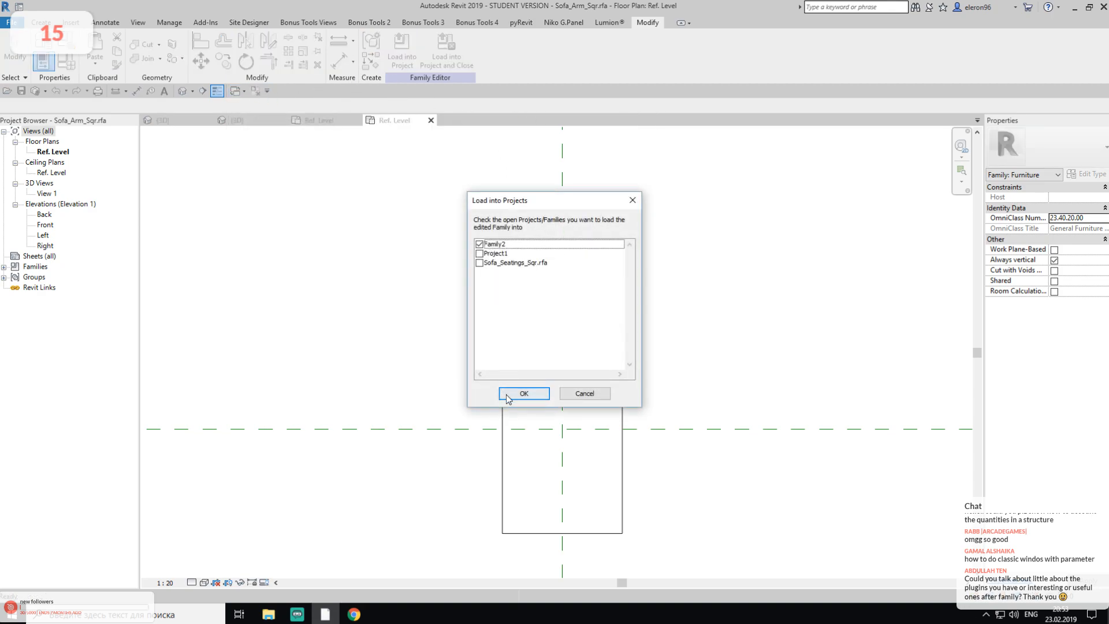
left_click(507, 398)
left_click(681, 377)
key("Escape")
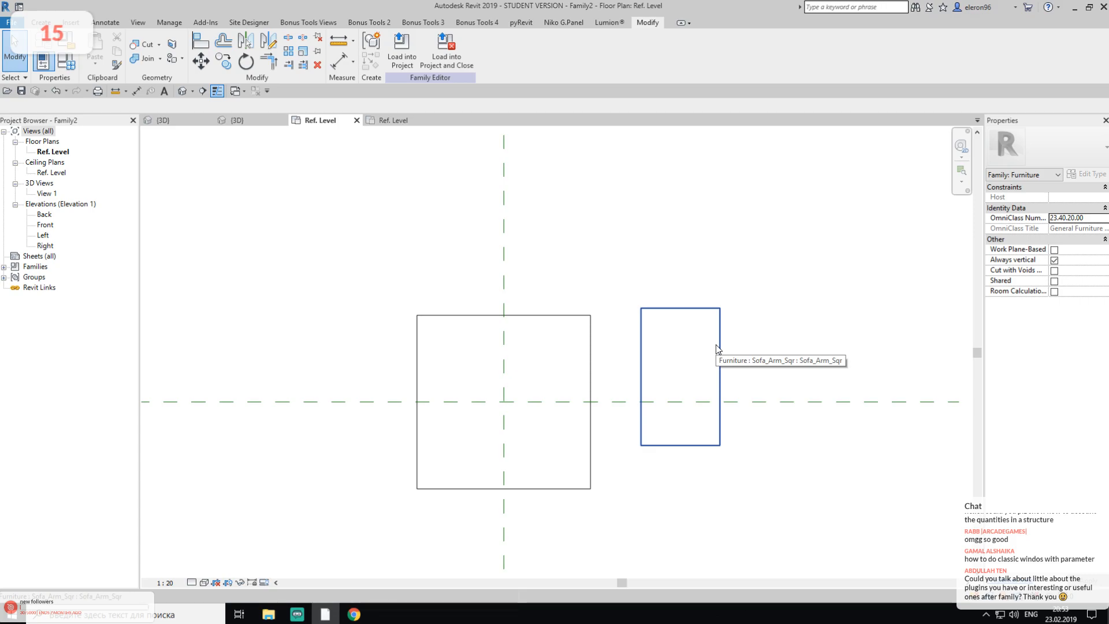
Move the armrest to the left side of the seating box, about 700 mm from the vertical reference plane
left_click(588, 325)
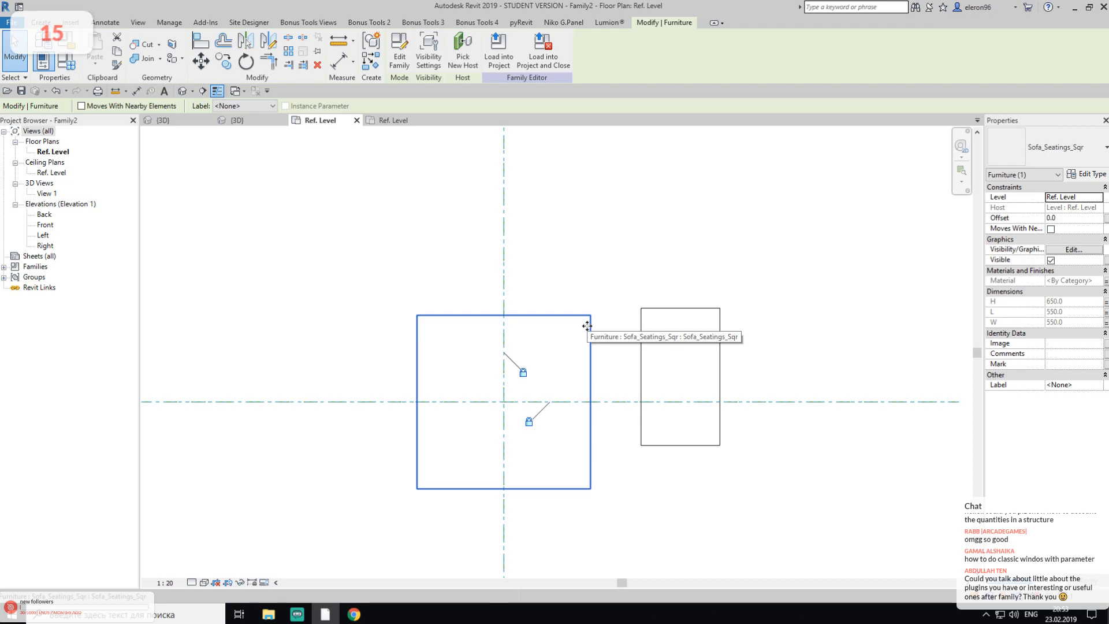
left_click(605, 321)
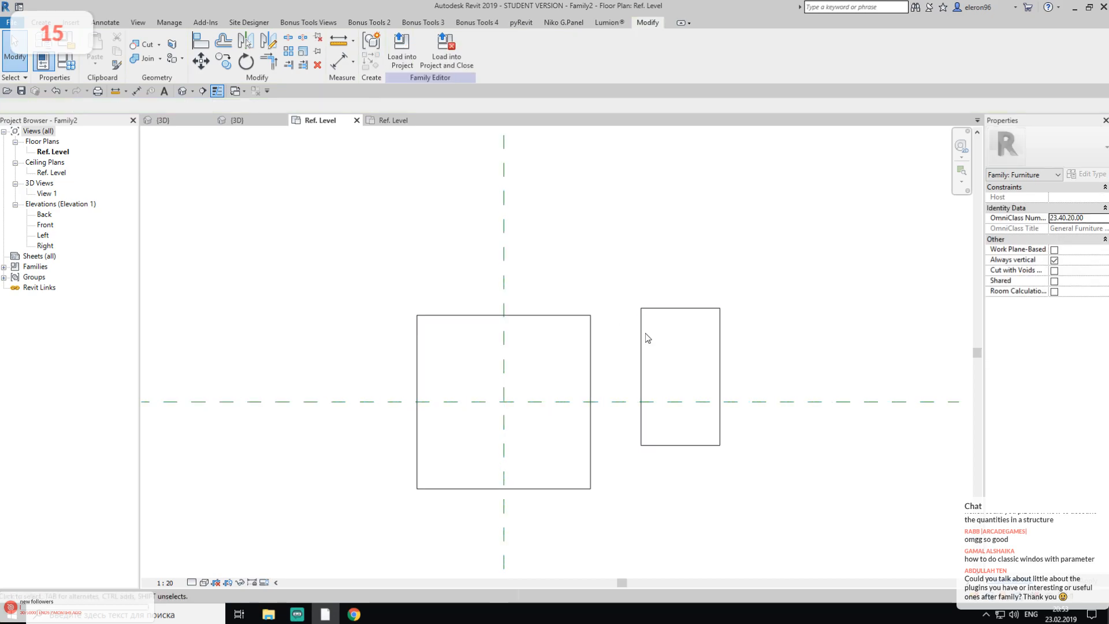
left_click(672, 306)
left_click_drag(672, 304, 276, 342)
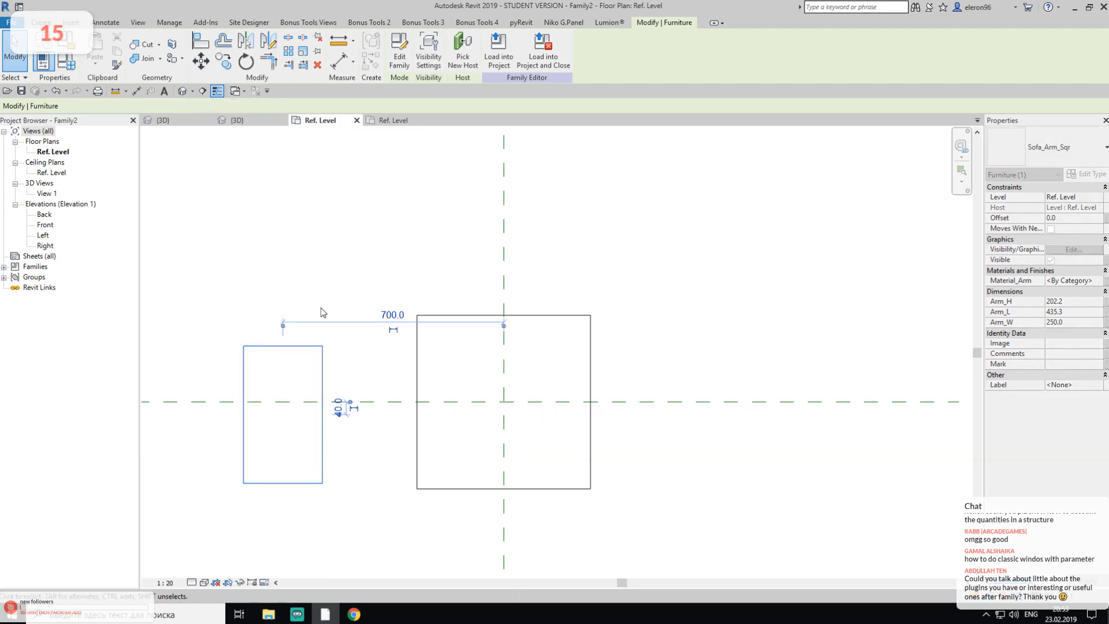
Copy the armrest about 1400 mm across to the right side of the seating box
left_click(225, 60)
left_click(297, 310)
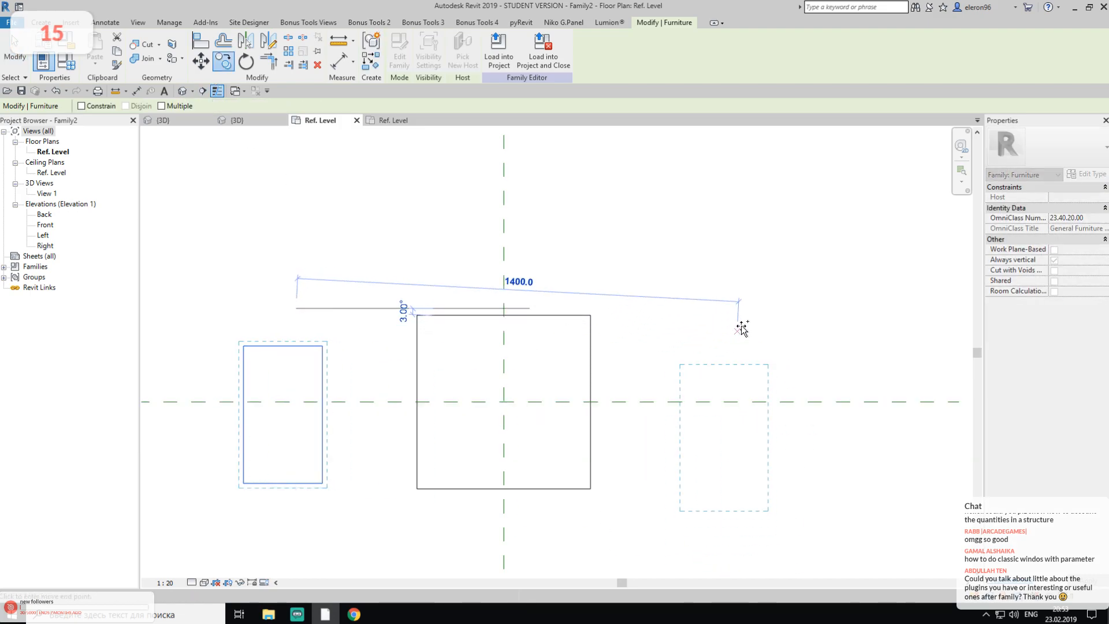
left_click(744, 367)
left_click(841, 390)
Align and lock the left armrest's inner side to the seating box's left edge and its rear edge to the box's rear edge
middle_click_drag(434, 272, 453, 269)
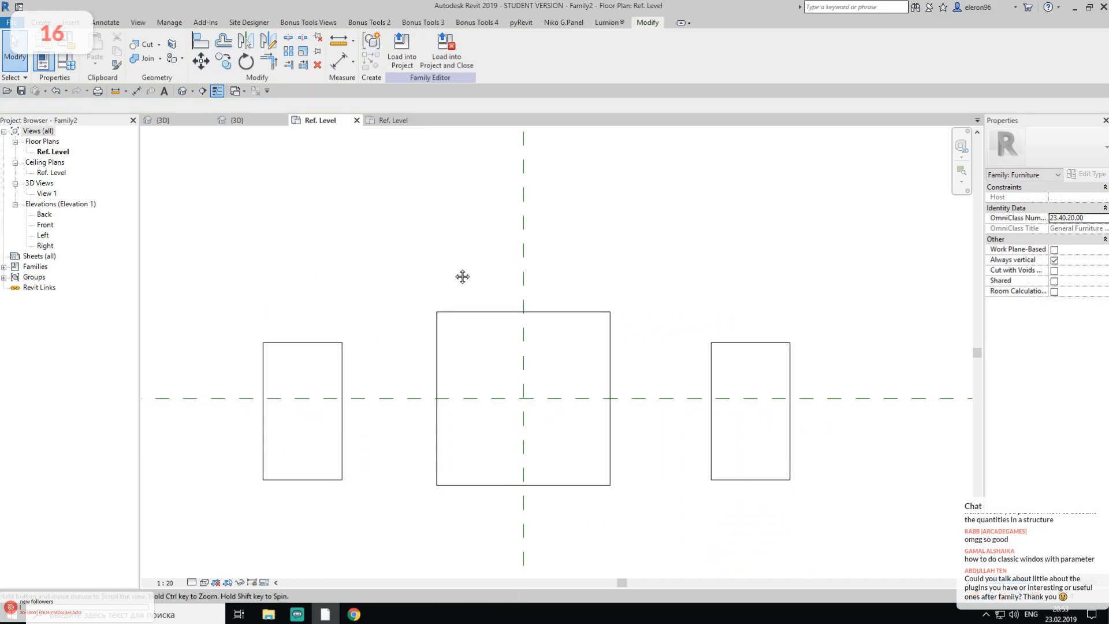
key("a")
key("l")
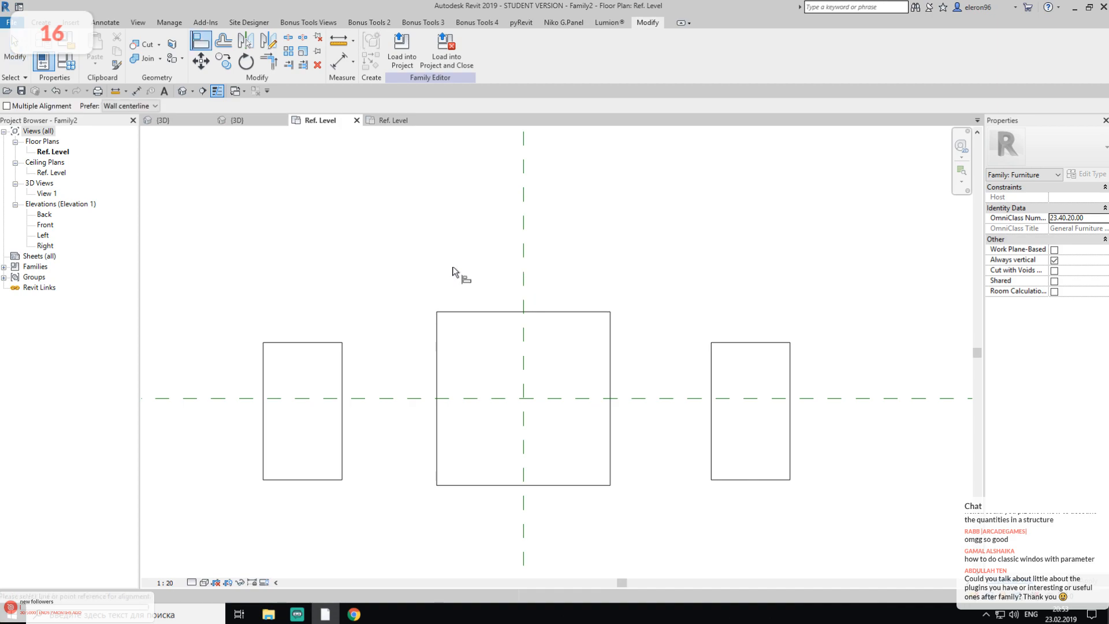
left_click(437, 343)
left_click(341, 383)
left_click(454, 313)
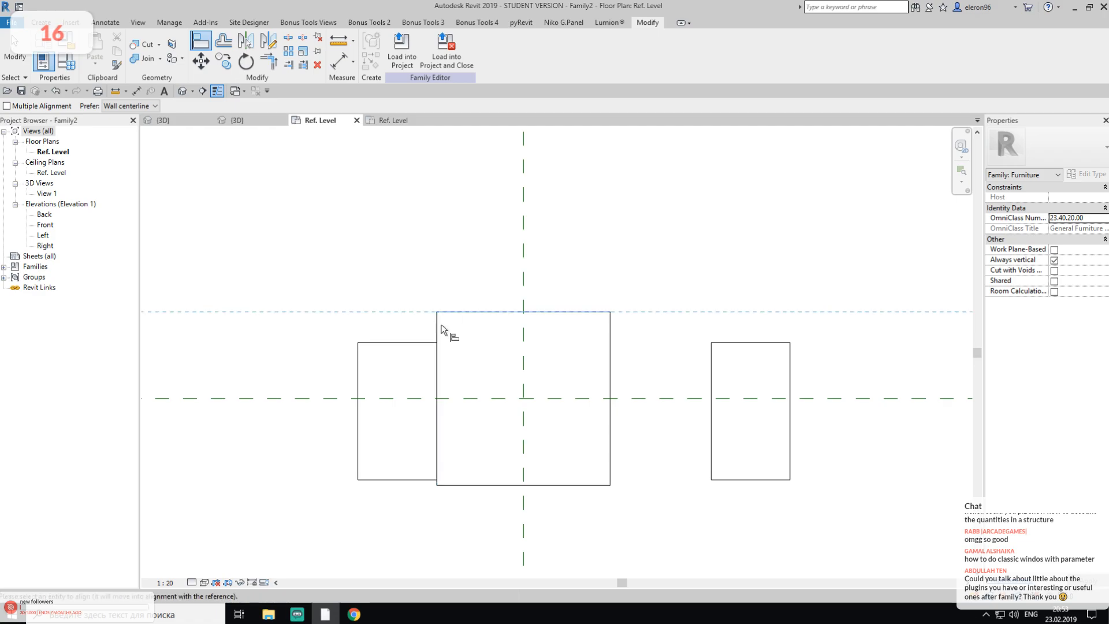
left_click(413, 343)
Align and lock the right armrest's inner side to the seating box's right edge and its rear edge to the box's rear edge
left_click(613, 366)
left_click(710, 372)
left_click(595, 313)
left_click(650, 343)
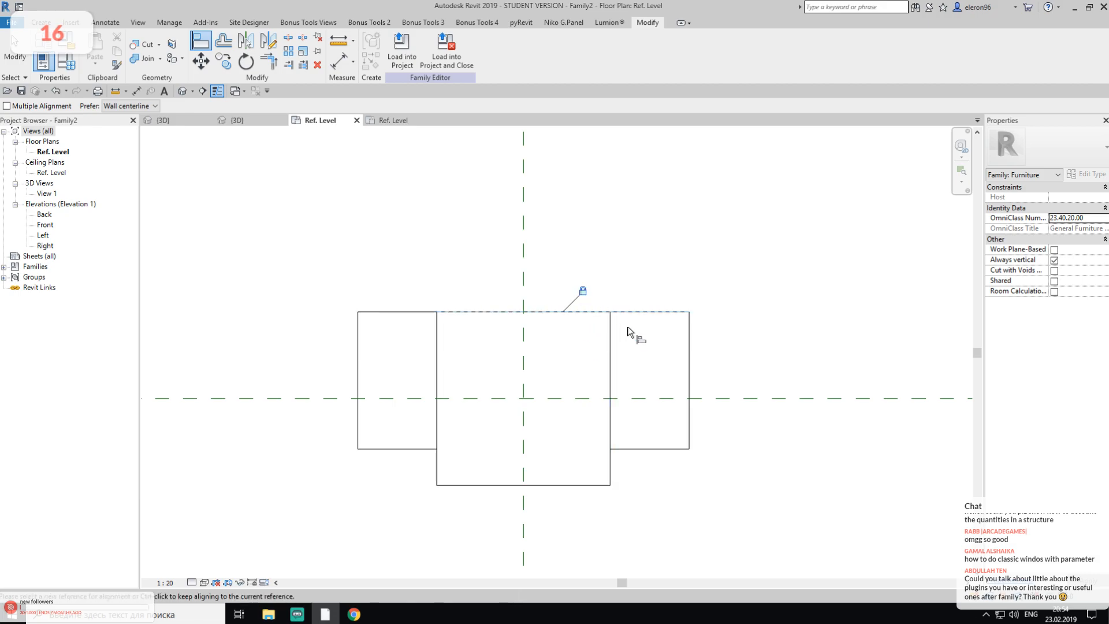
key("Escape")
key("Escape")
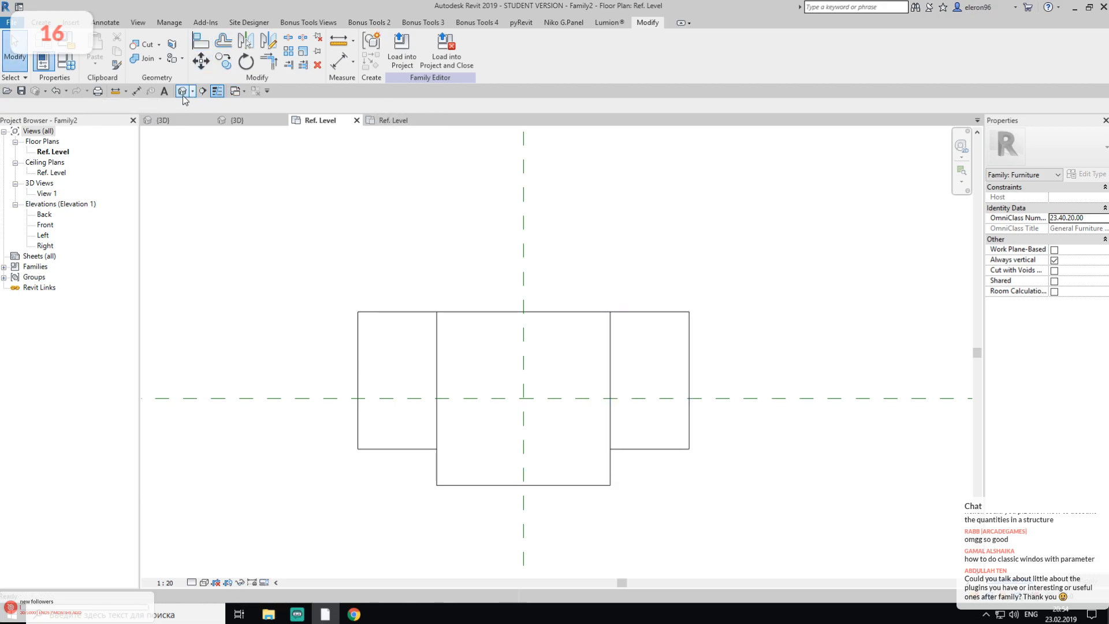
In the 3D view, associate the right armrest's Arm_H with a new type parameter named Arm_H
left_click(183, 91)
middle_click_drag(478, 265, 799, 255, "shift")
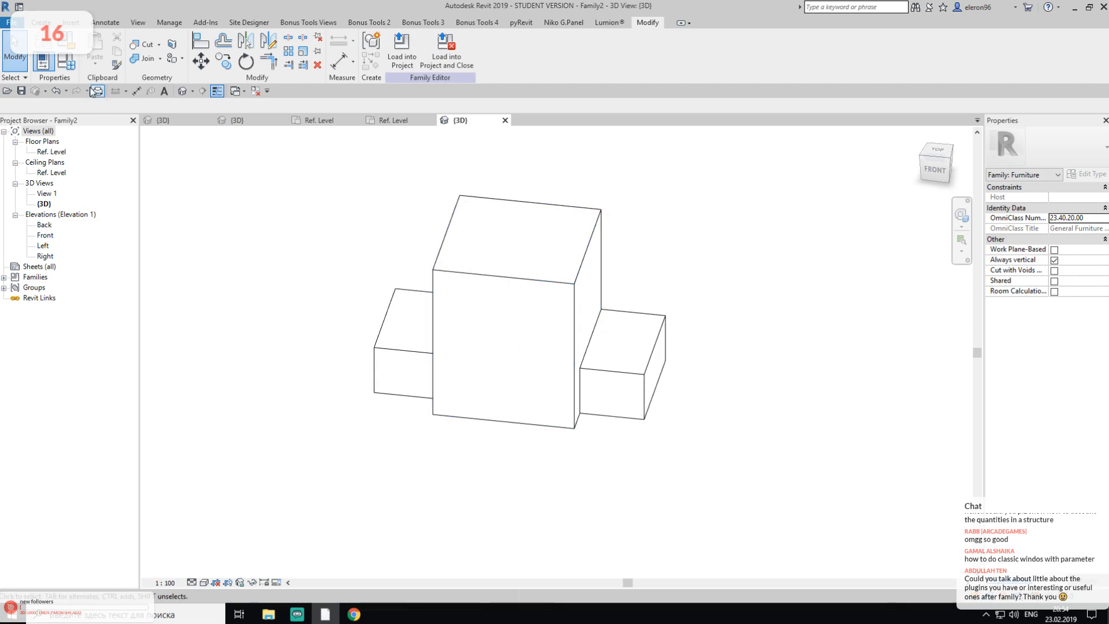
left_click(639, 340)
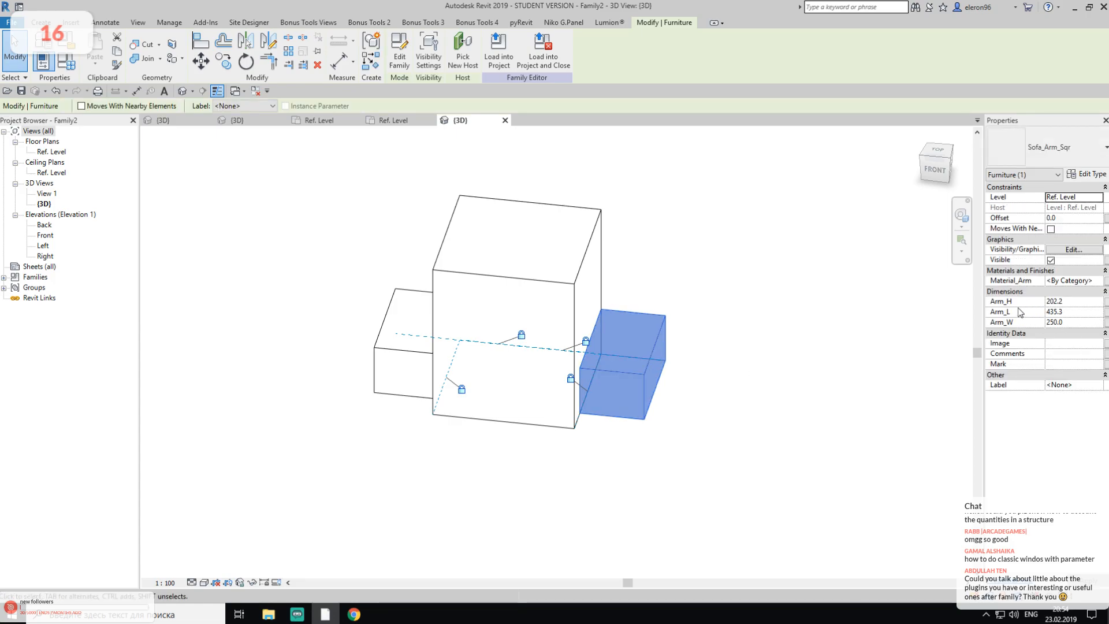
left_click(1105, 301)
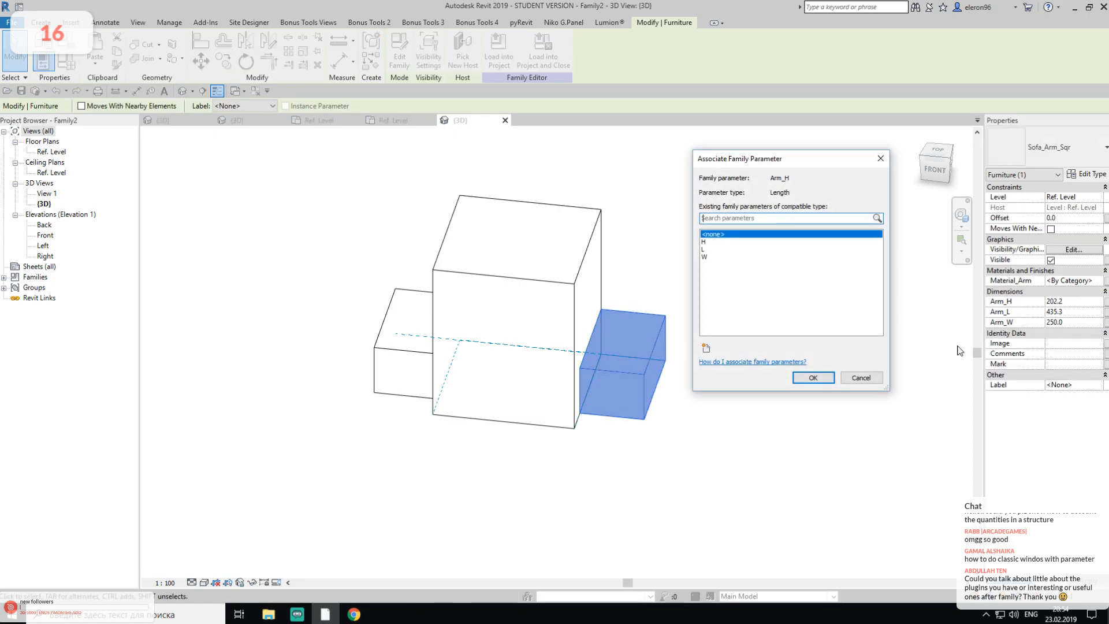
left_click(706, 348)
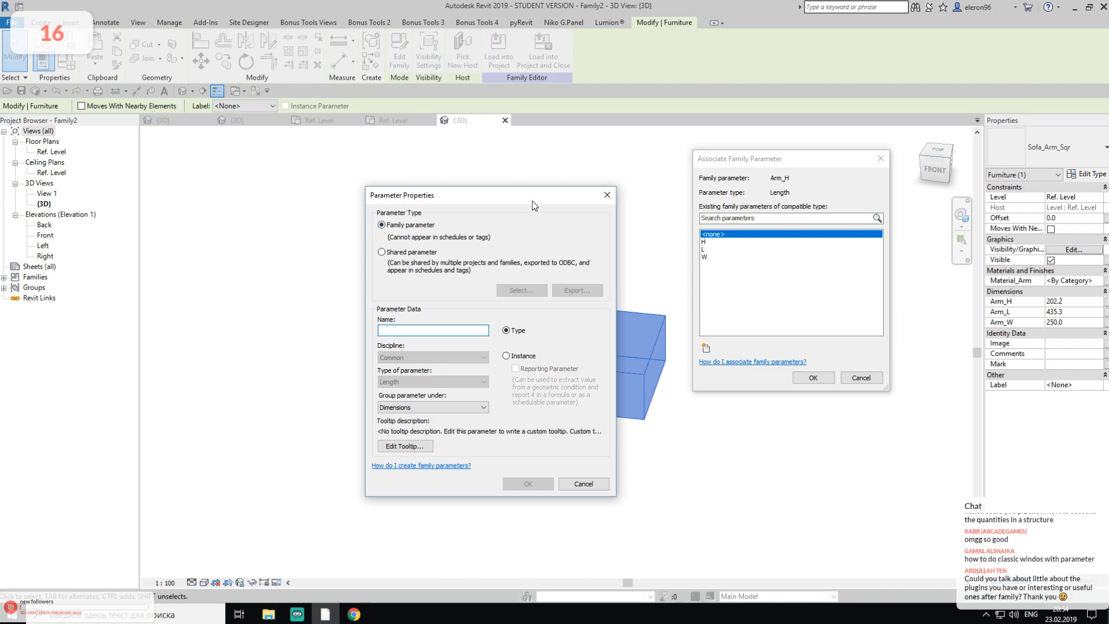
type("Arm_H")
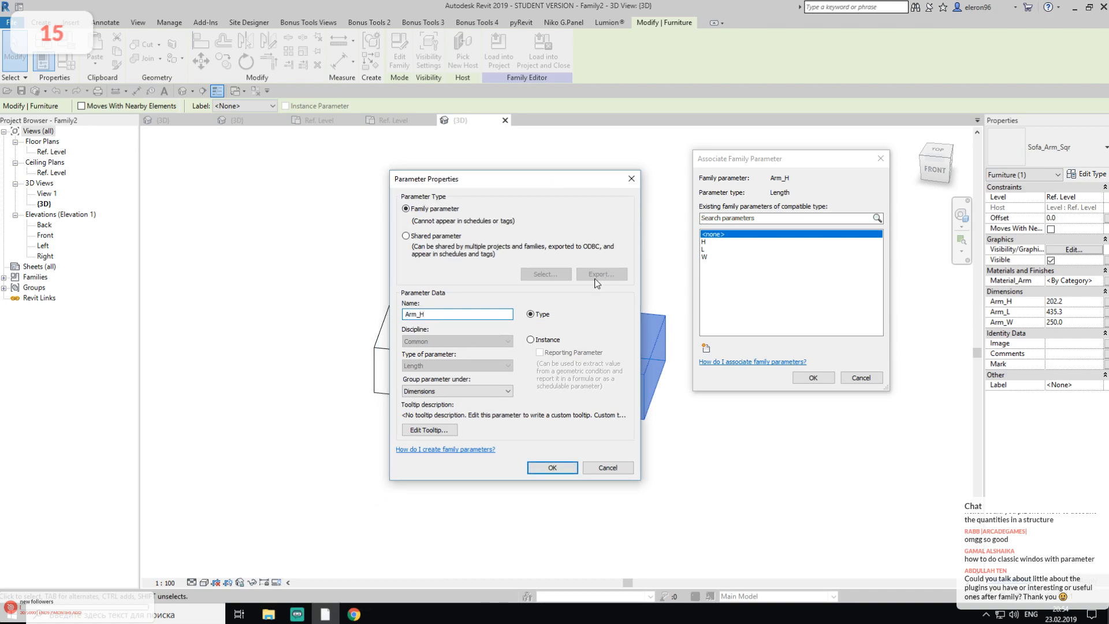
left_click(552, 467)
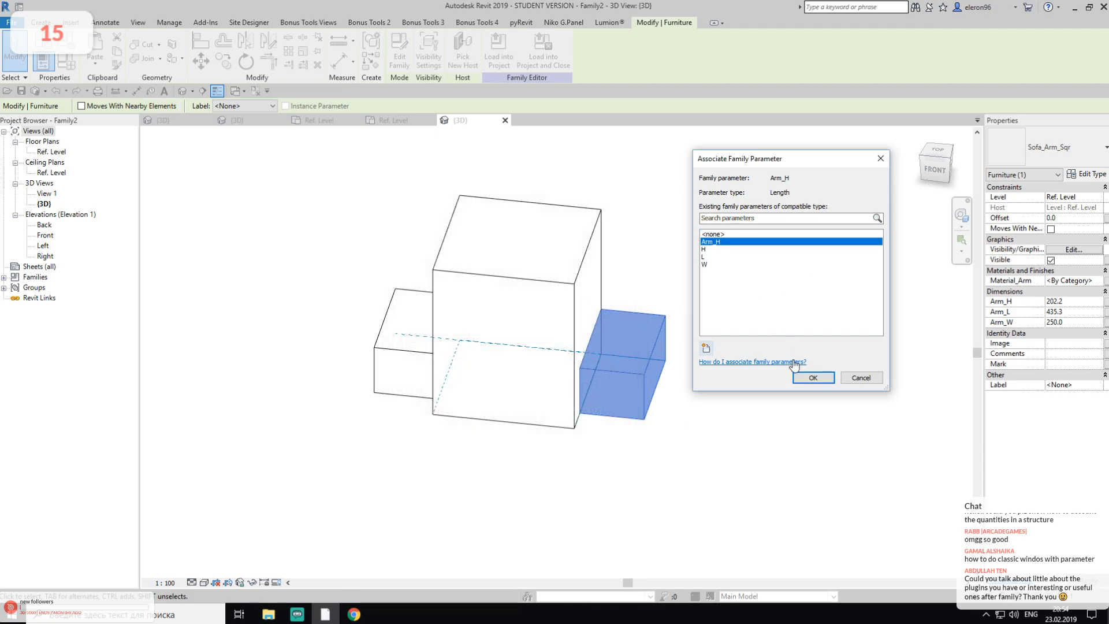
left_click(812, 377)
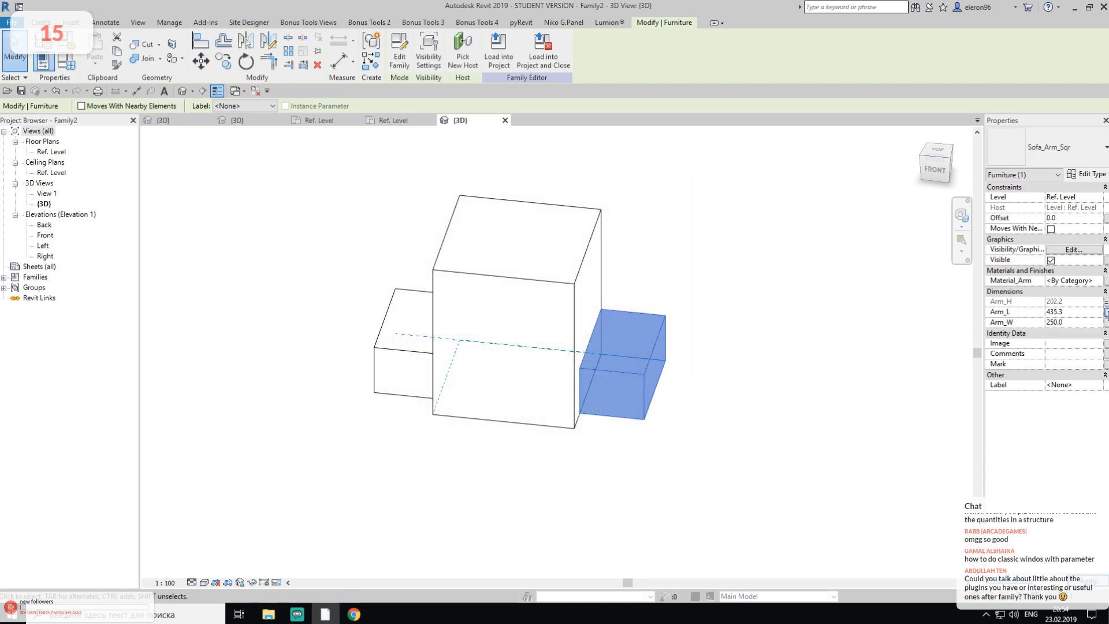
Associate the right armrest's Arm_L with a new type parameter named Arm_L
left_click(1107, 312)
left_click(713, 346)
type("Arm")
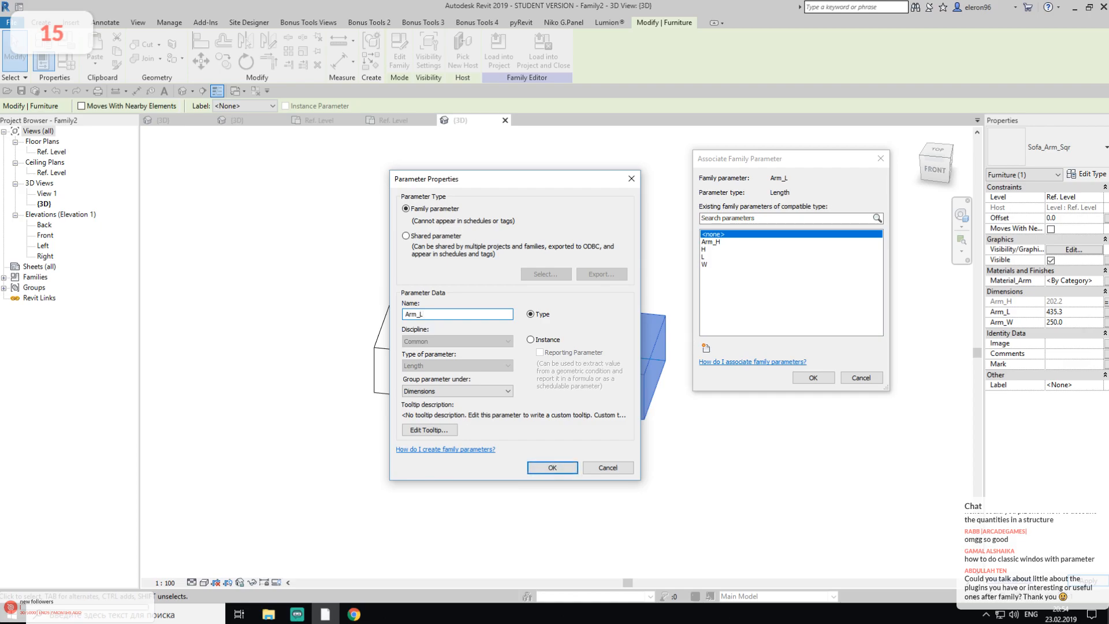
type("_L")
key("Return")
left_click(813, 377)
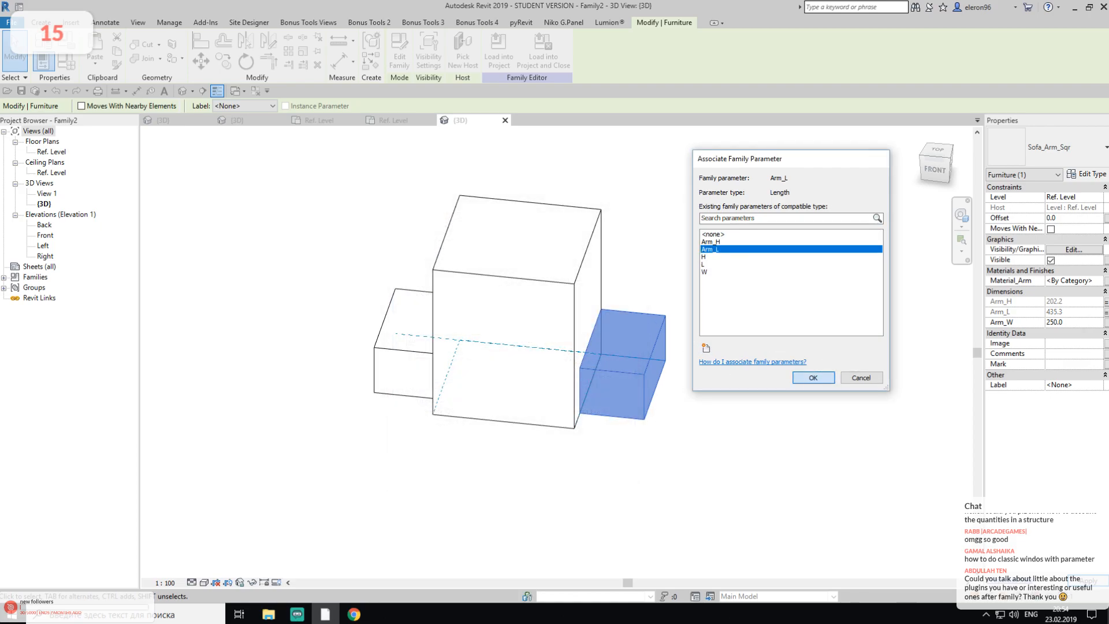
Associate the right armrest's Arm_W with a new type parameter named Arm_W
left_click(1106, 322)
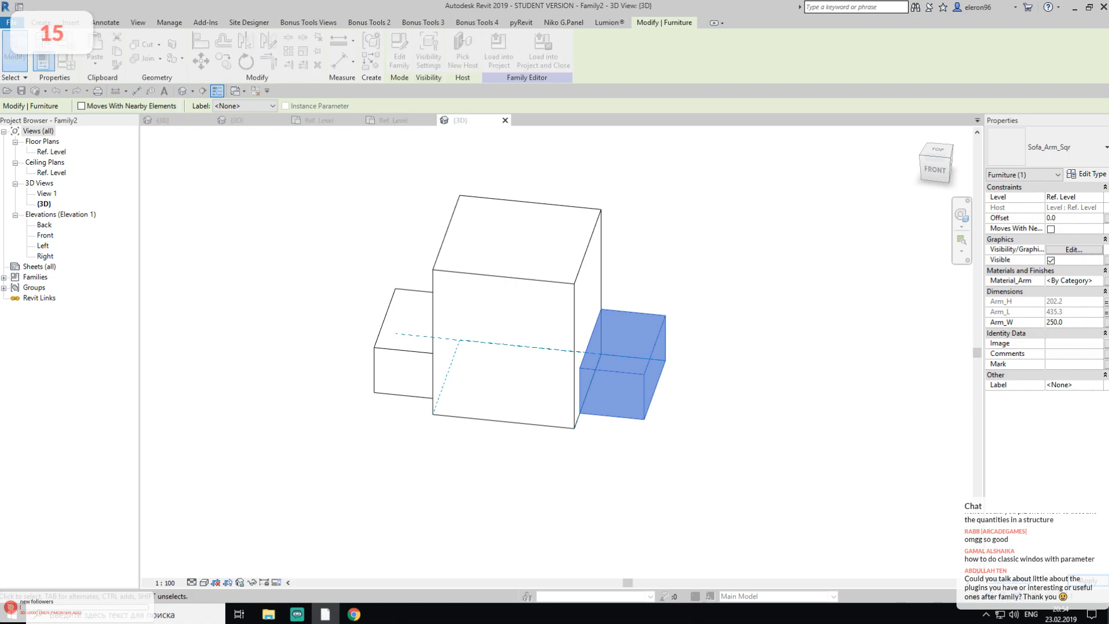
left_click(706, 347)
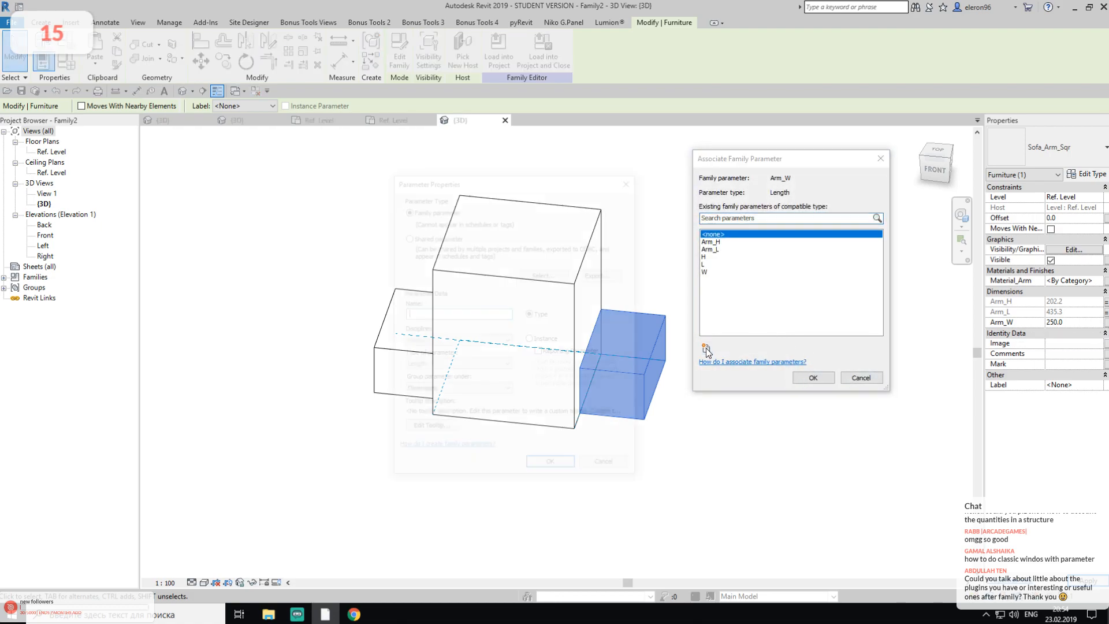
type("Arm_W")
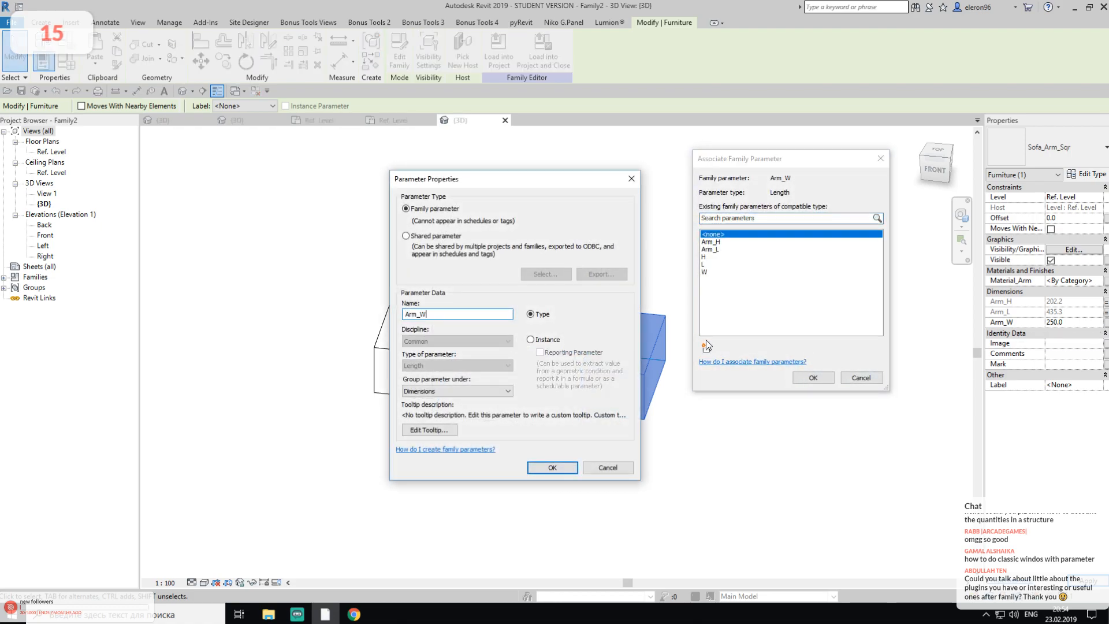
left_click(530, 466)
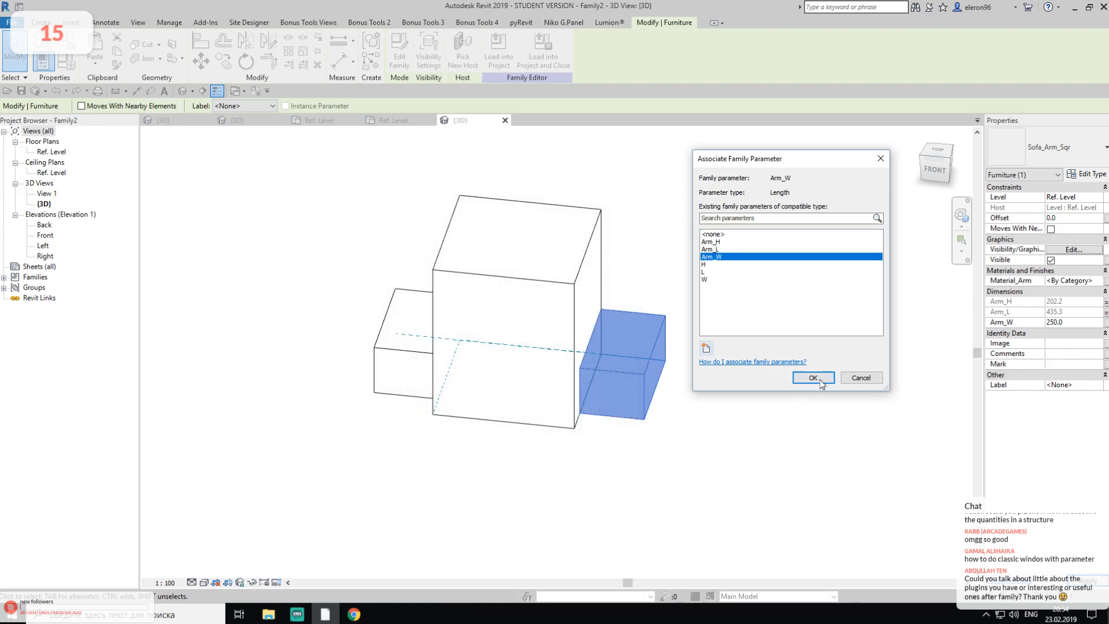
left_click(820, 380)
left_click(802, 403)
Associate the left armrest's height, length and width with the existing family parameters Arm_H, Arm_L and Arm_W
left_click(426, 353)
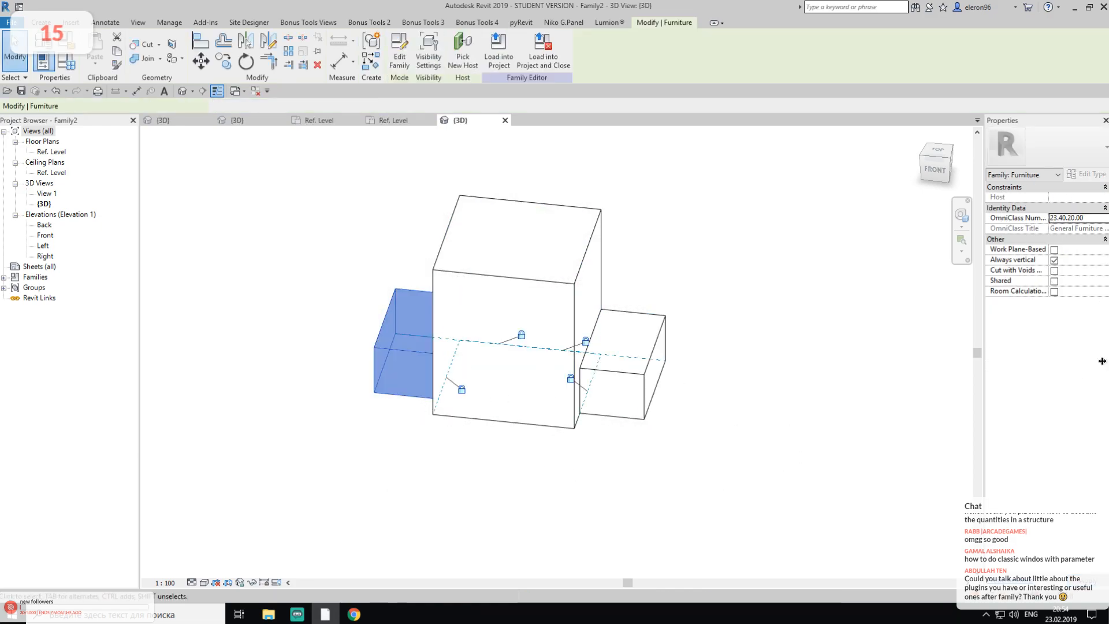
left_click(1105, 302)
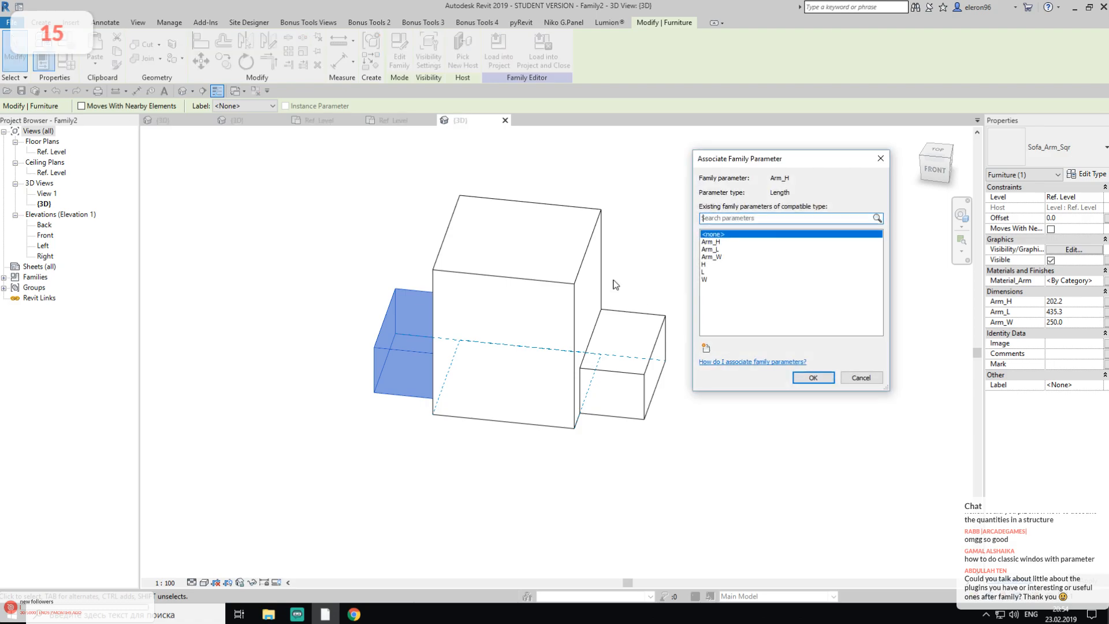
left_click(718, 242)
left_click(813, 377)
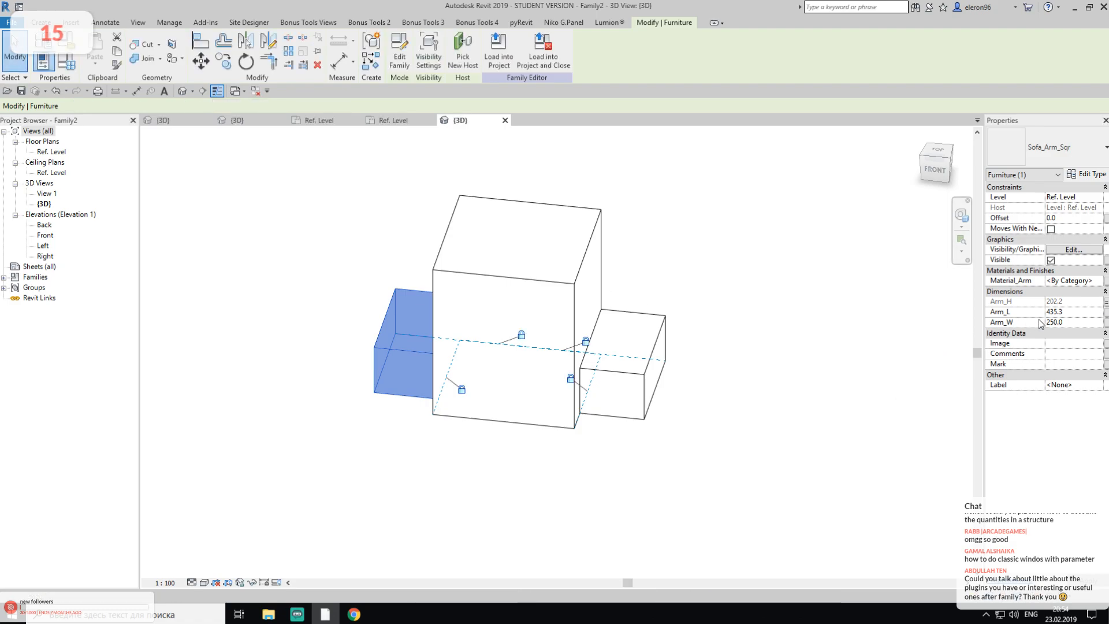
left_click(1106, 313)
left_click(718, 249)
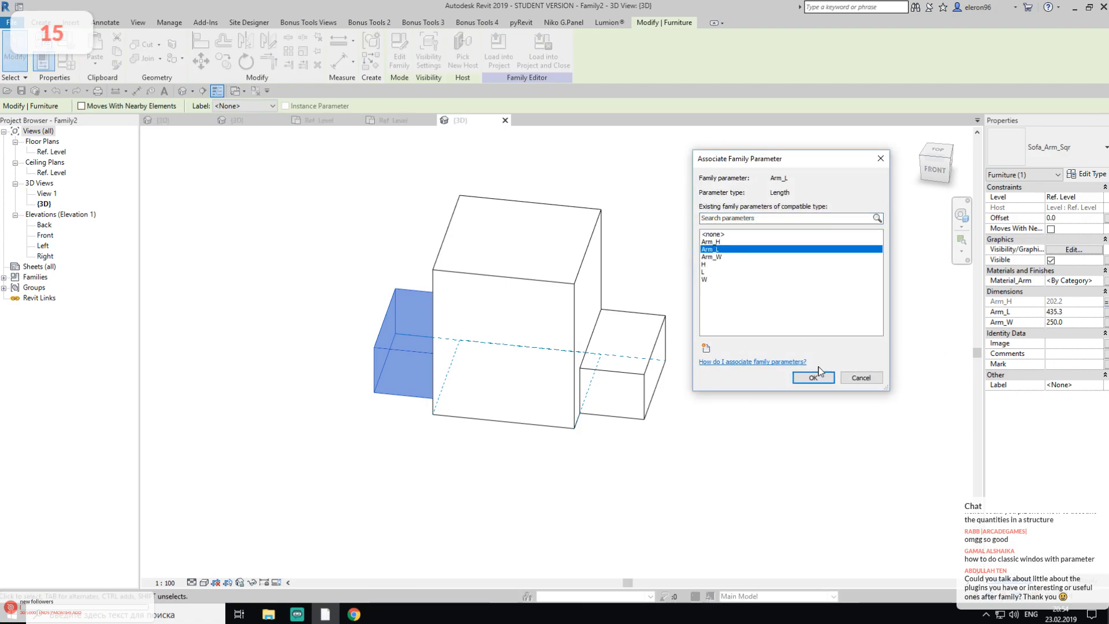
left_click(819, 382)
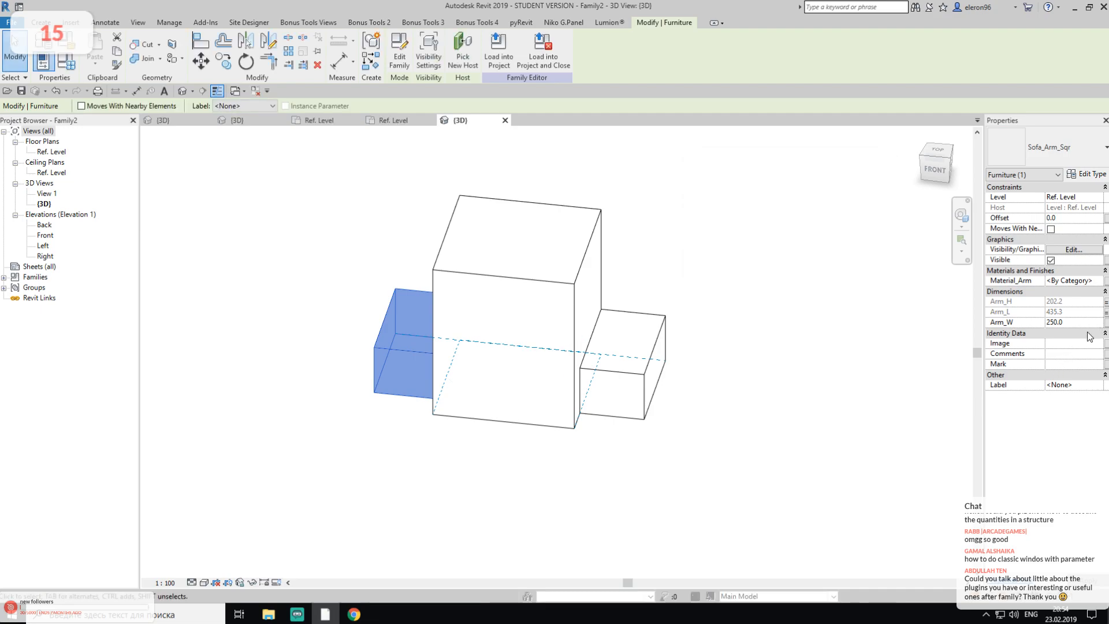
left_click(1105, 322)
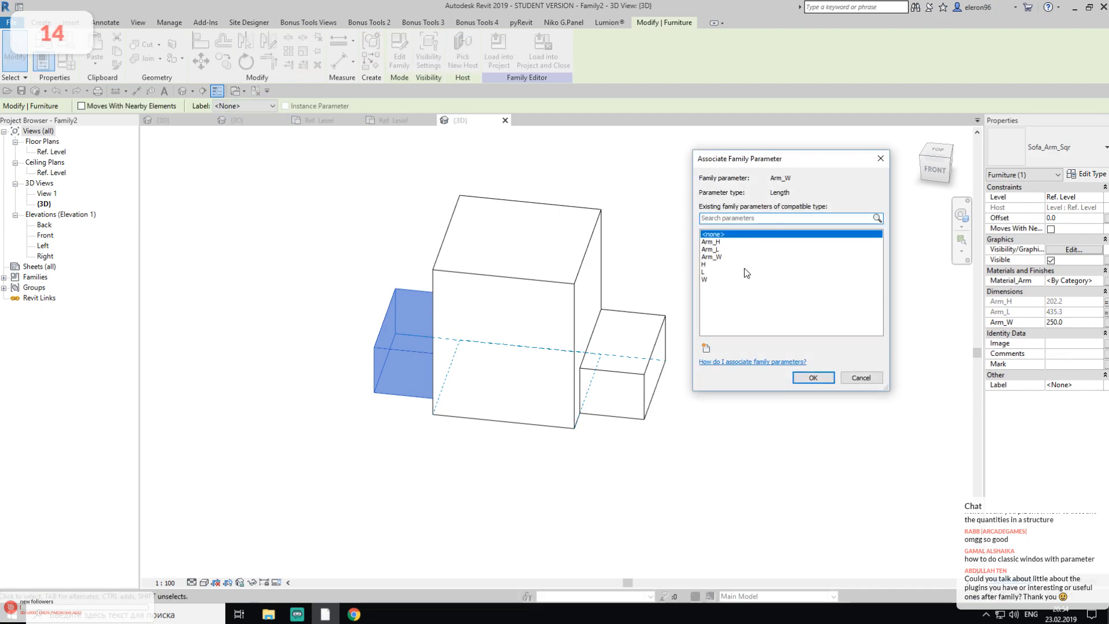
left_click(716, 258)
left_click(819, 380)
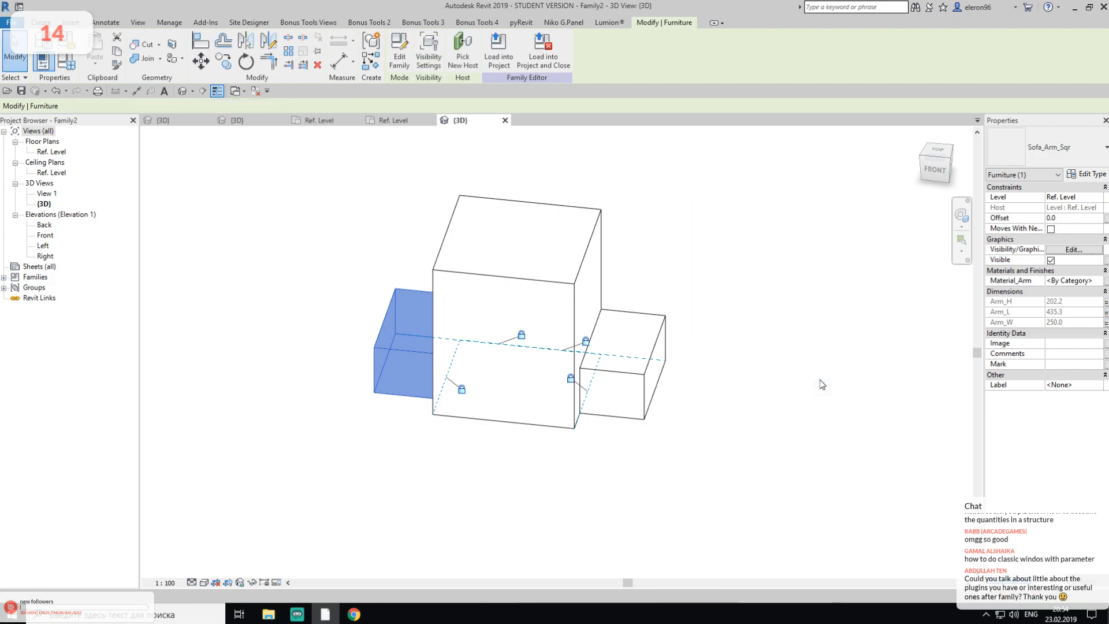
Associate the left armrest's material with a new type parameter named Material_Arm
left_click(1105, 280)
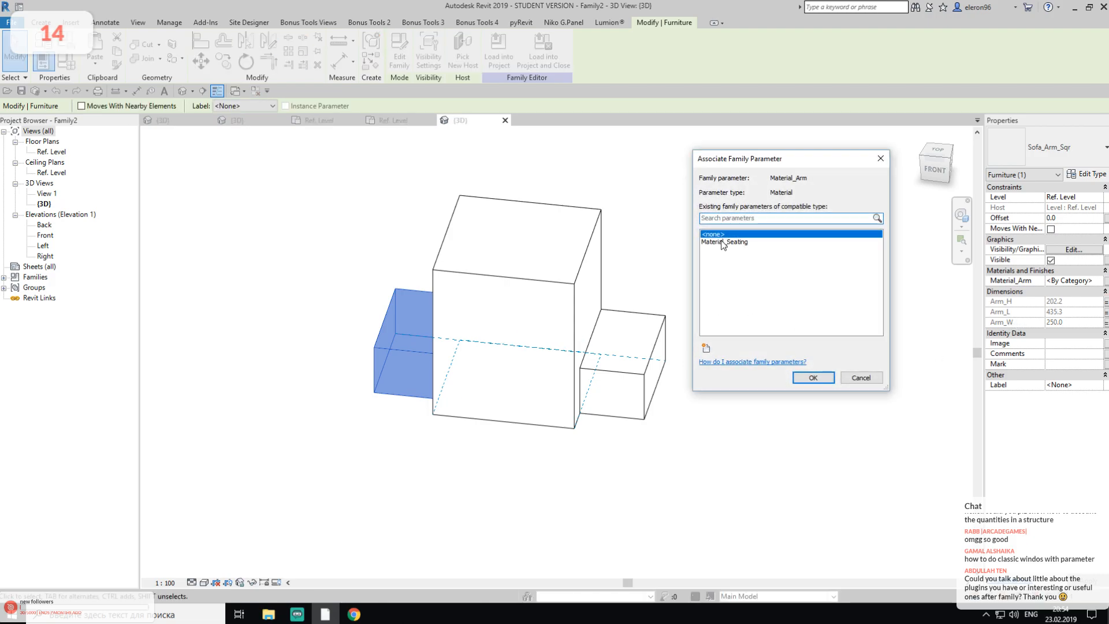
left_click(706, 349)
type("Material_Arm")
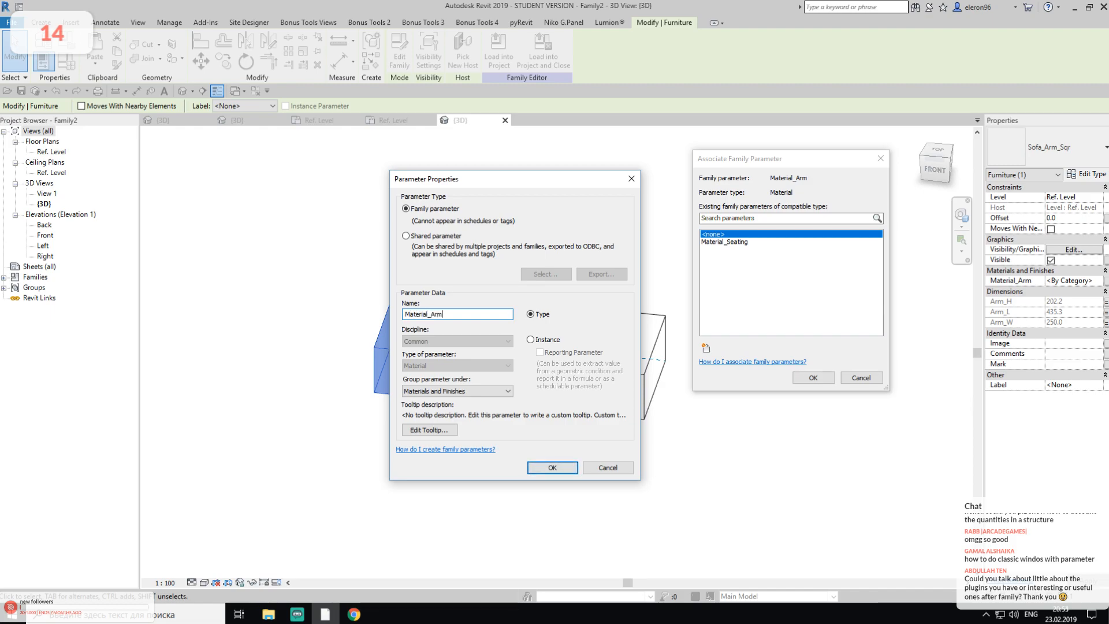
left_click(574, 469)
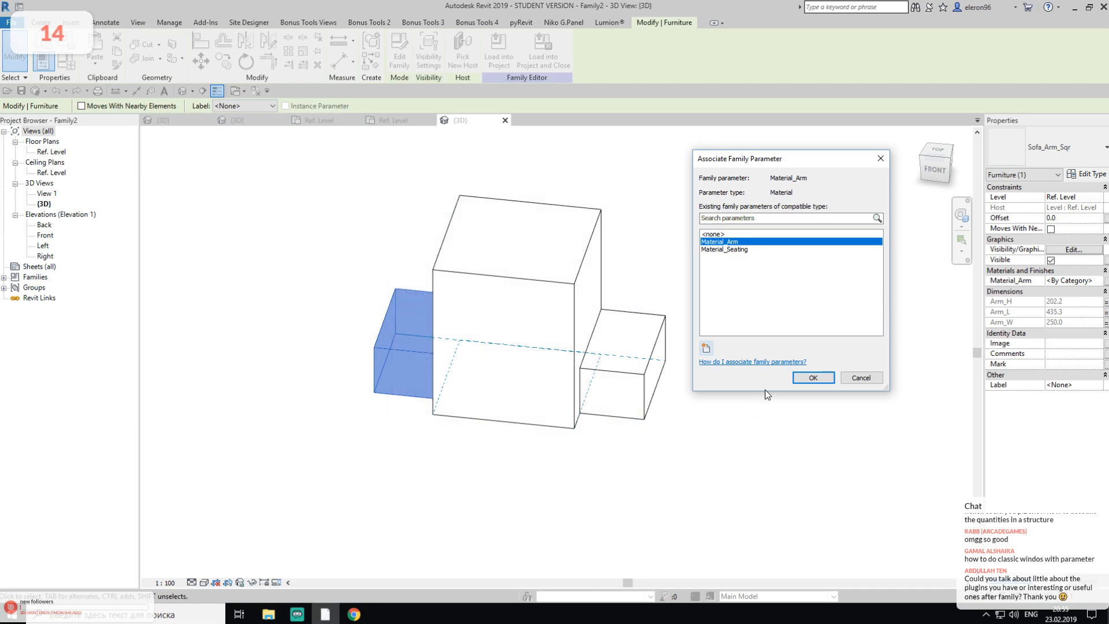
left_click(809, 378)
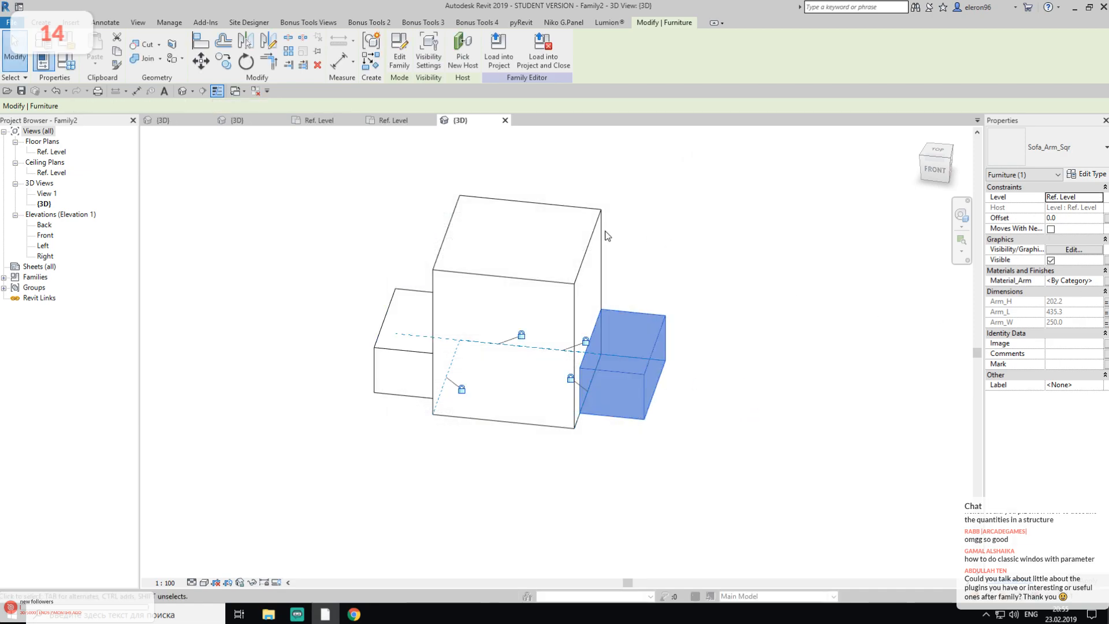
Associate the right armrest's material with the existing Material_Arm parameter
left_click(1106, 280)
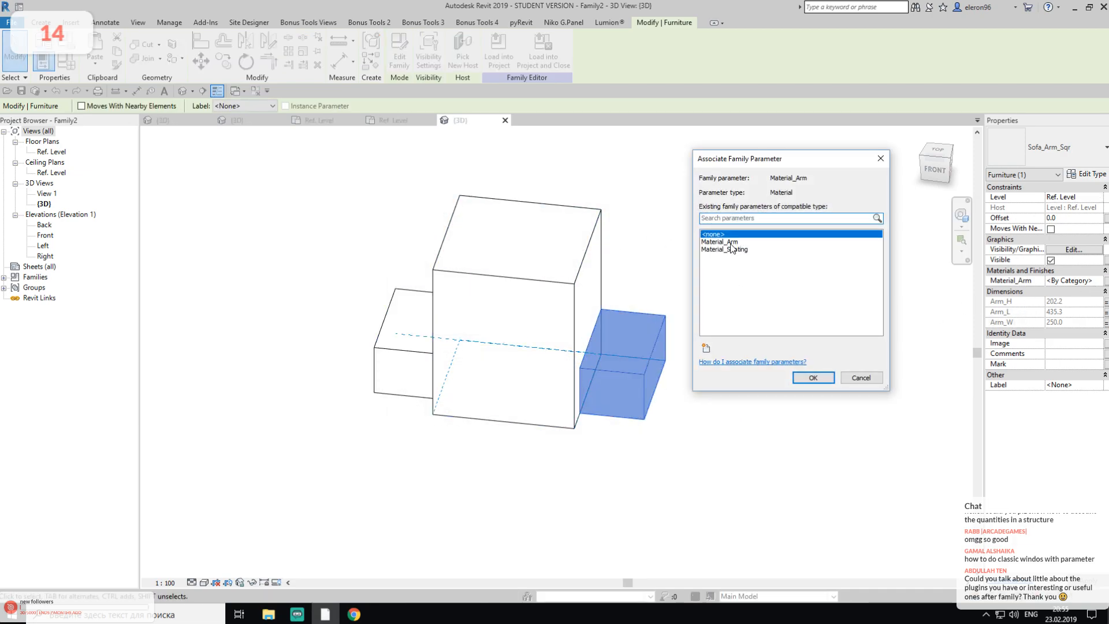
left_click(719, 241)
left_click(812, 377)
left_click(810, 401)
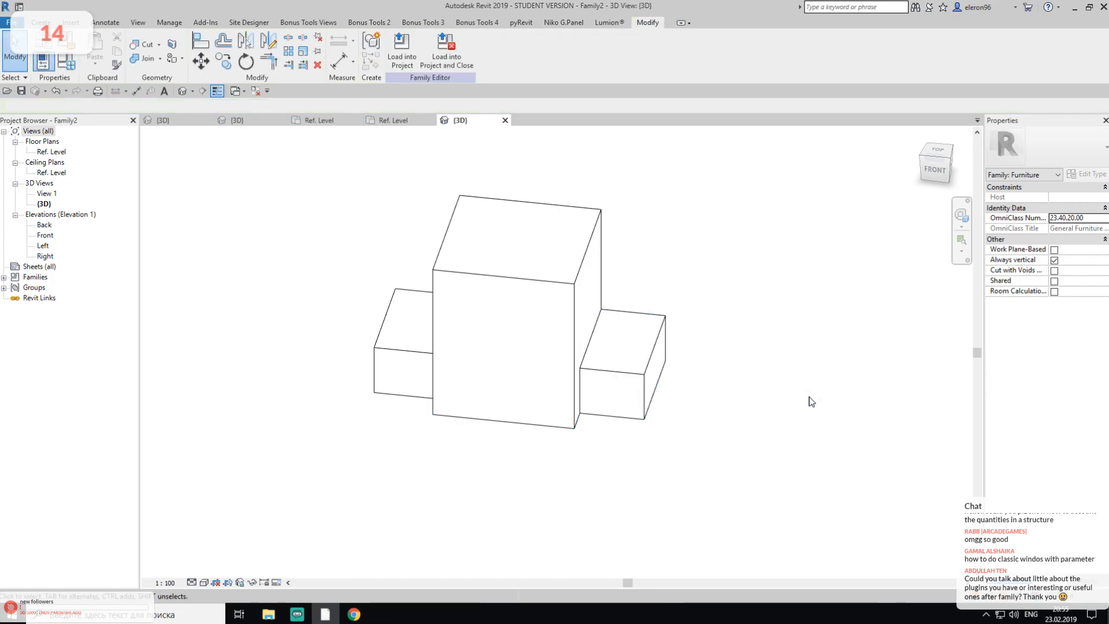
In the family types, move parameter H directly below Arm_H
left_click(71, 71)
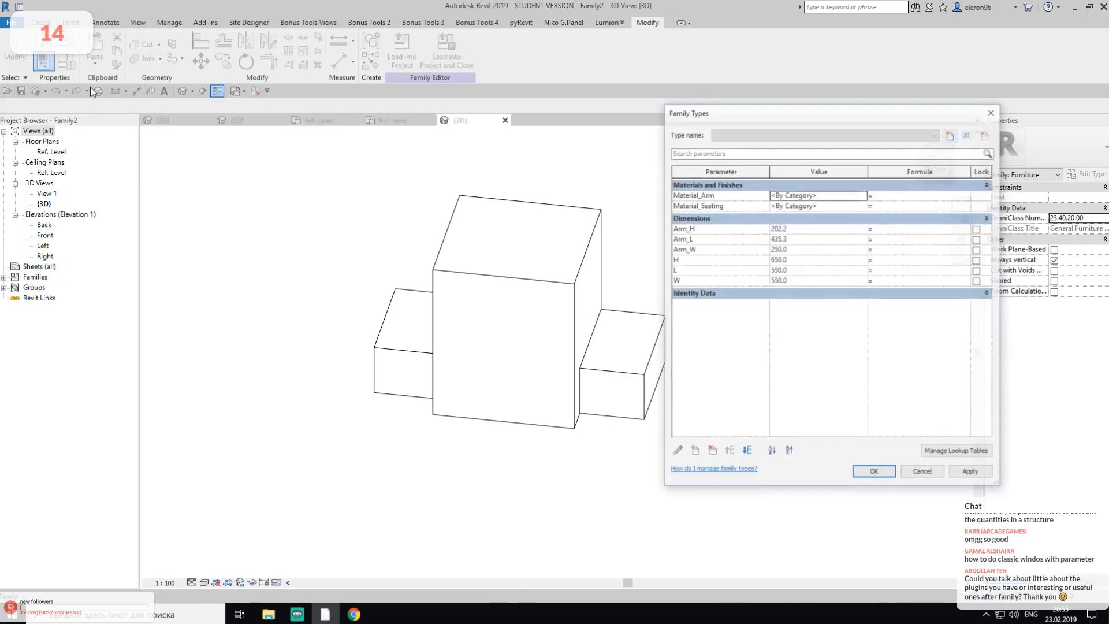
left_click_drag(718, 117, 768, 133)
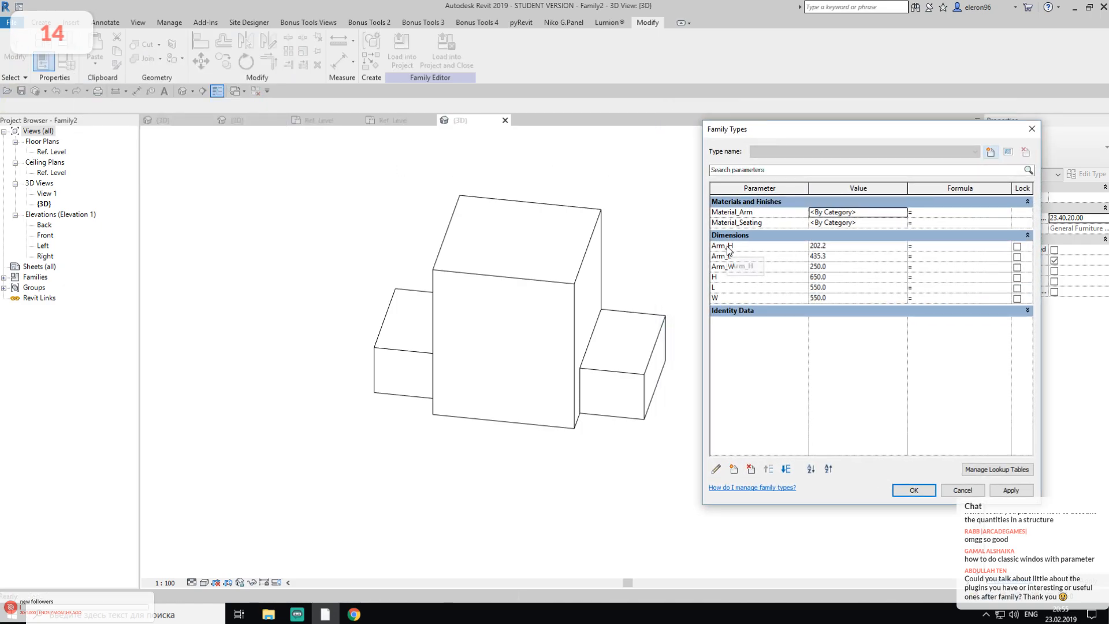
left_click(719, 277)
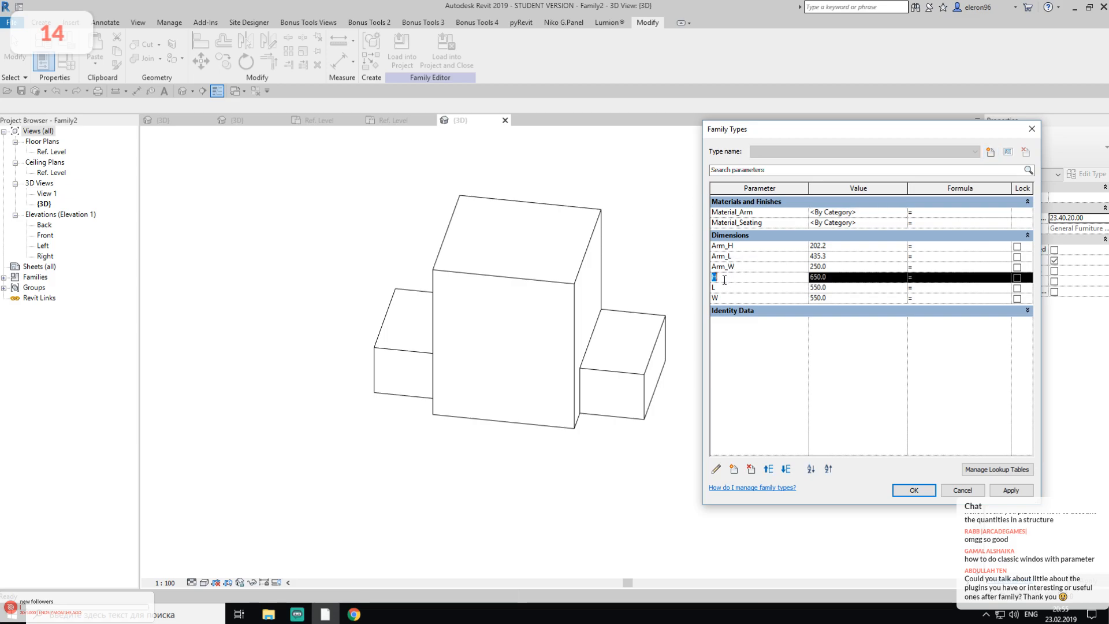
left_click(769, 471)
left_click(769, 471)
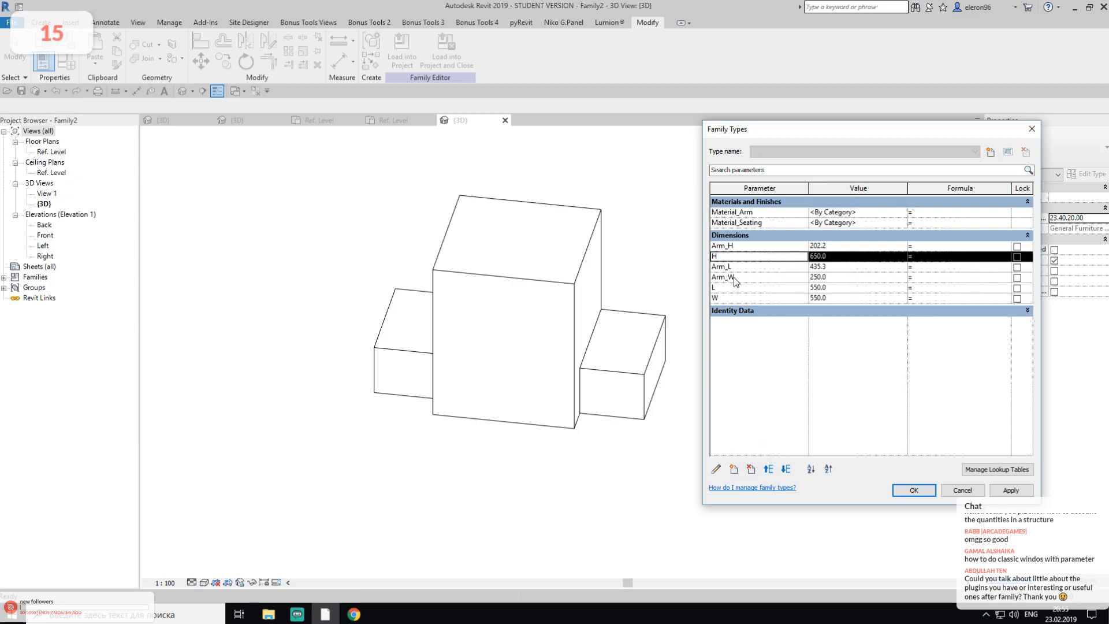
Move parameter L directly below Arm_L in the family's dimension parameters
left_click(727, 287)
left_click(769, 469)
left_click(769, 469)
left_click(786, 470)
left_click(736, 298)
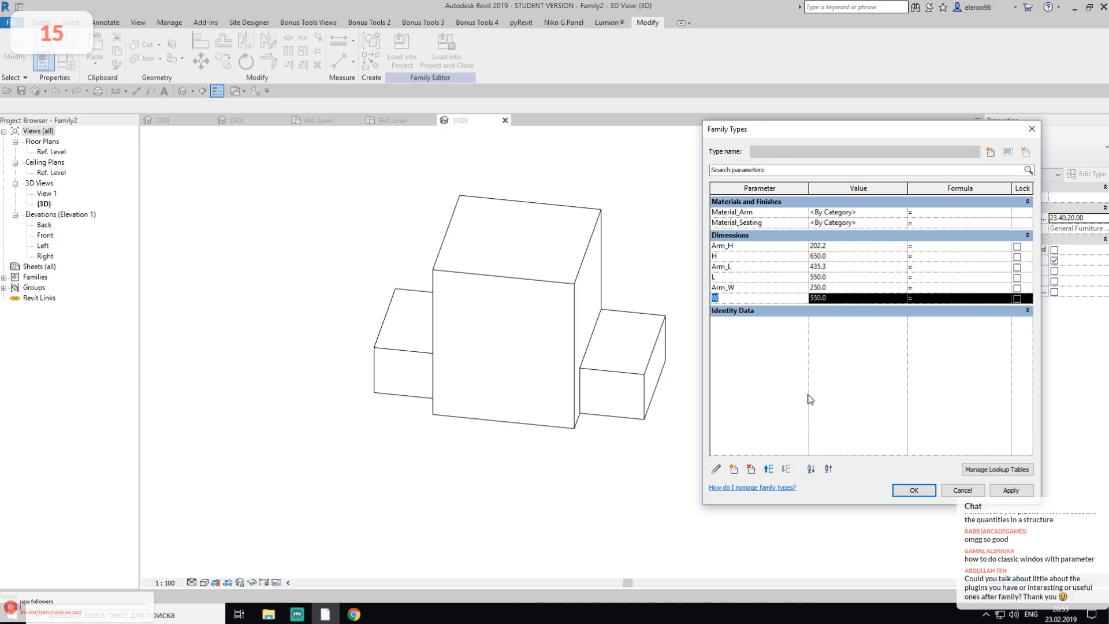
Set the Arm_H parameter to 750 in the family types and apply it to the model
left_click(792, 388)
left_click(783, 268)
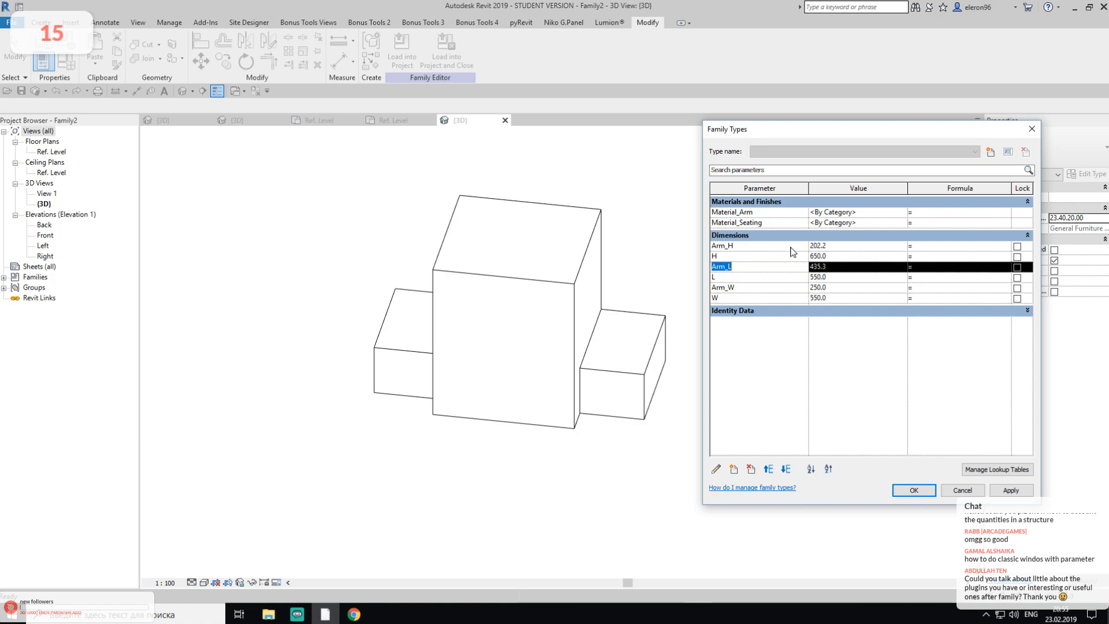
left_click(793, 247)
left_click(836, 246)
left_click(833, 257)
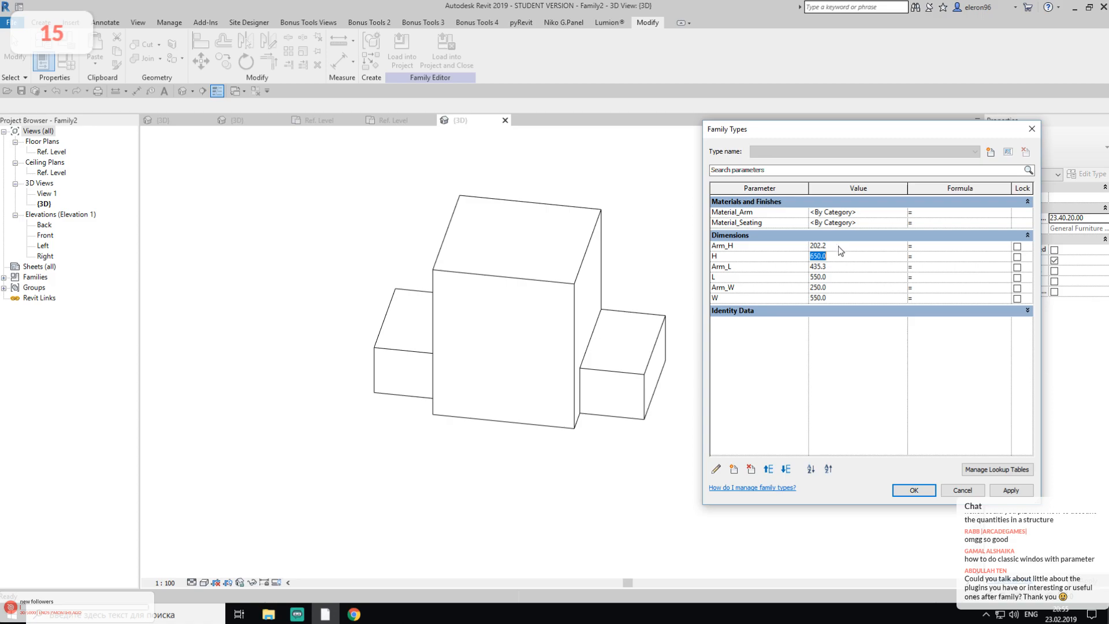
left_click(838, 246)
type("8")
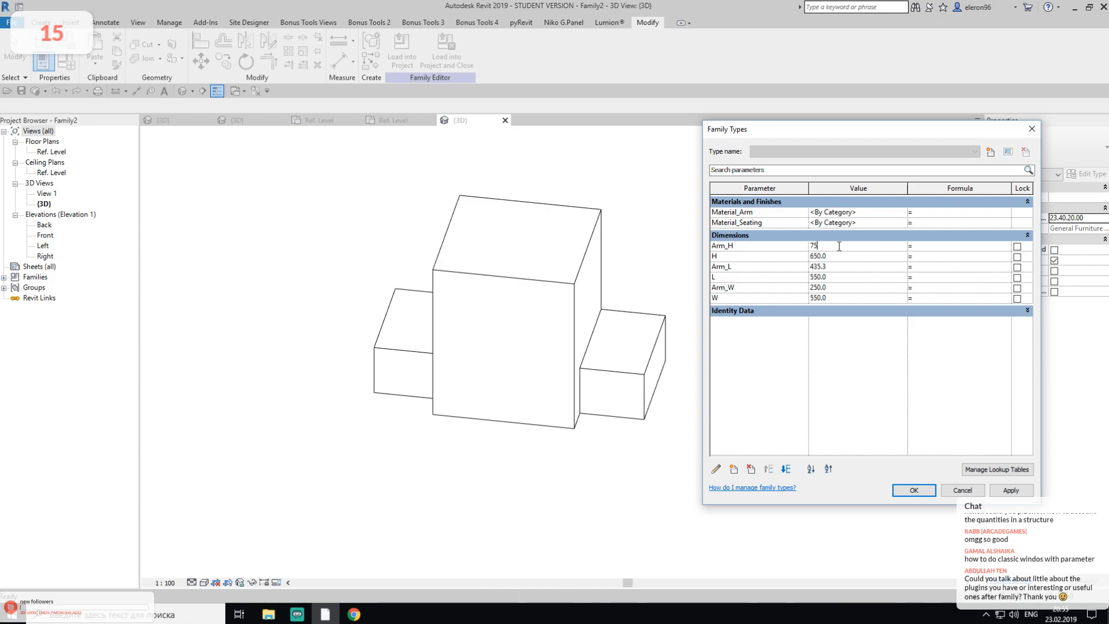
left_click(994, 489)
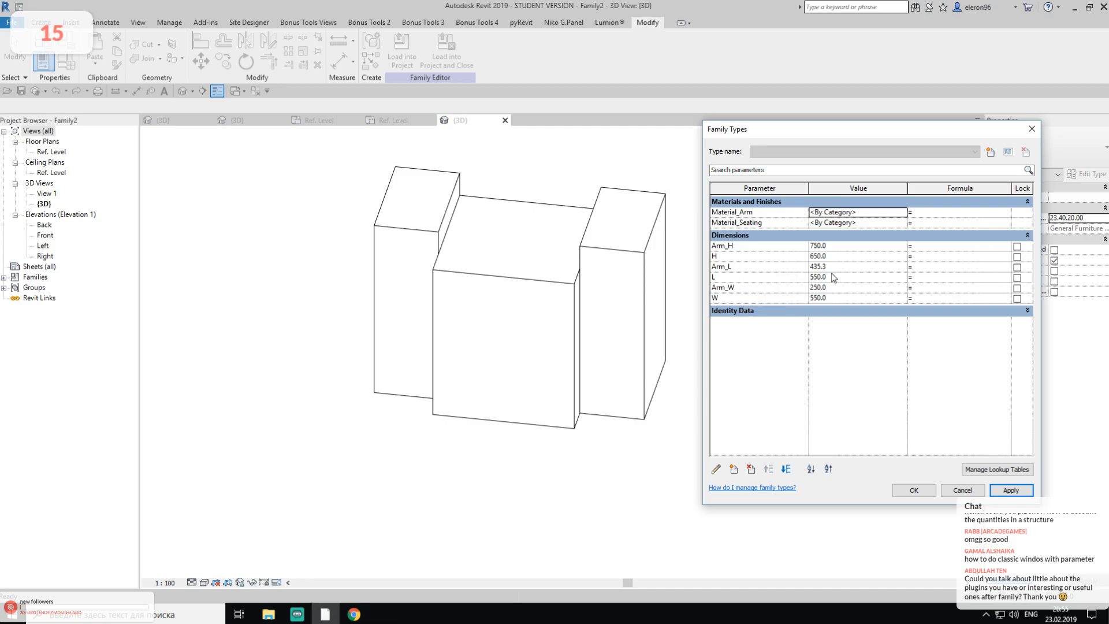
Set the Arm_L parameter to 300 and apply it to the model
left_click(807, 267)
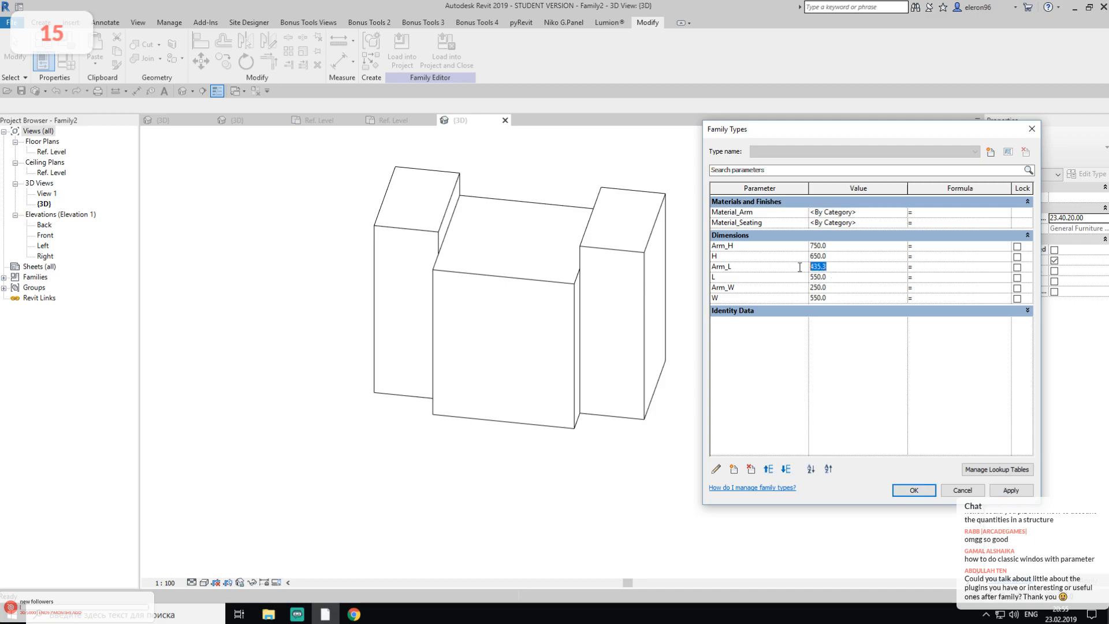
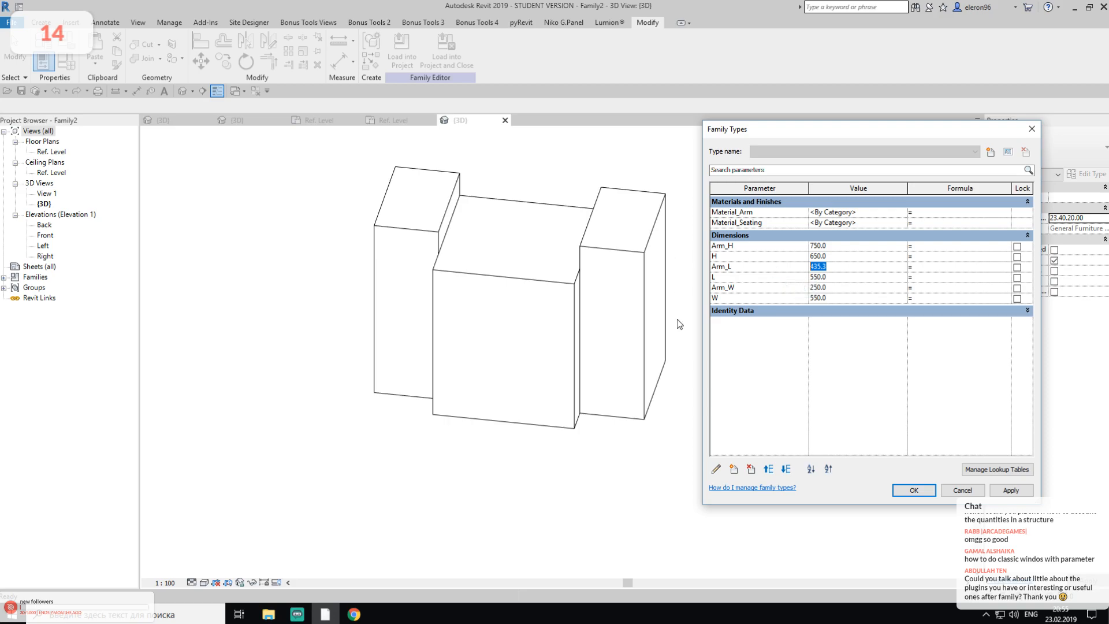
type("300")
left_click(997, 492)
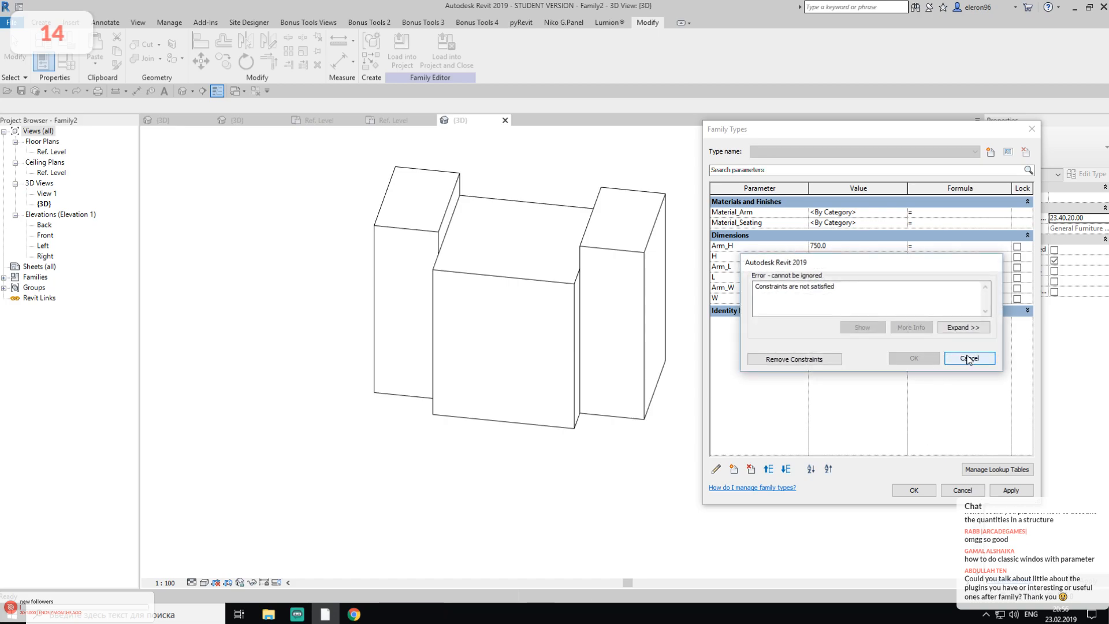
left_click(968, 358)
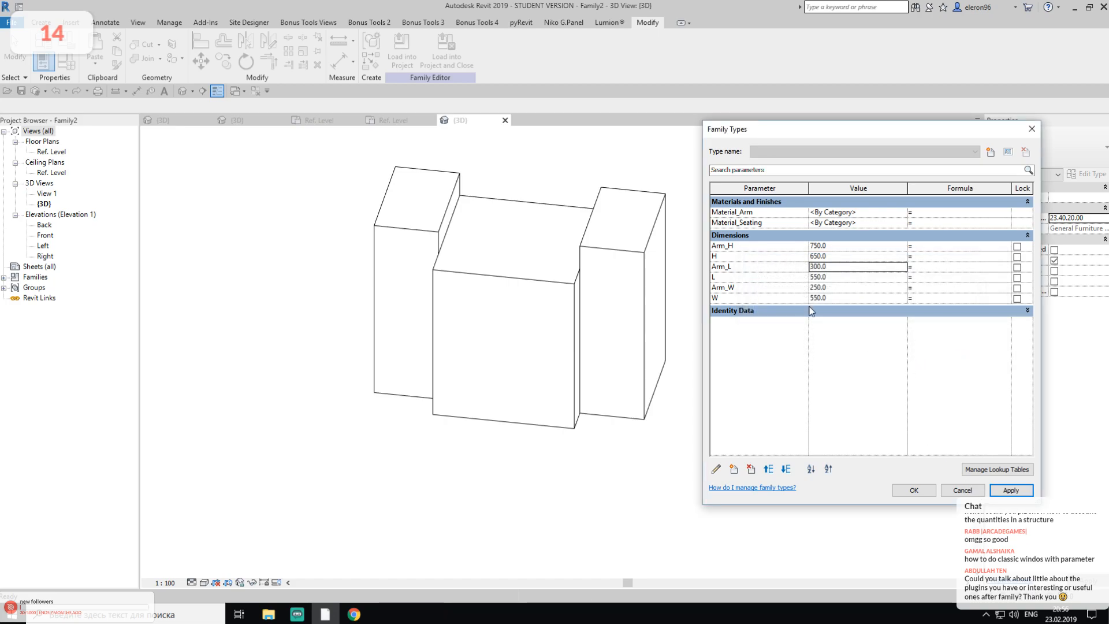
left_click(915, 491)
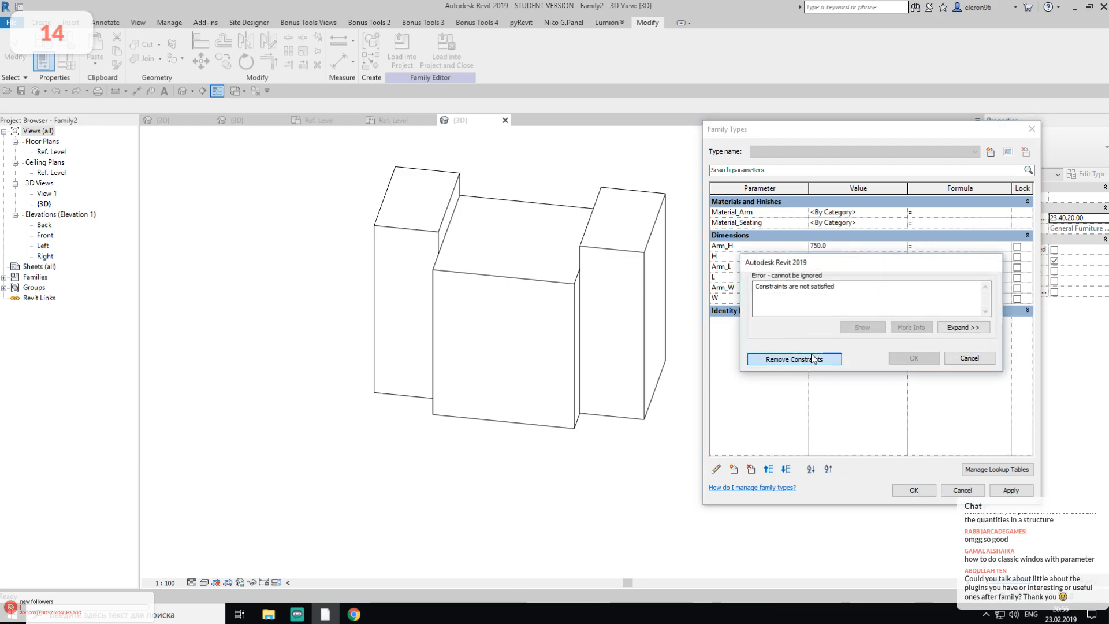
key("Escape")
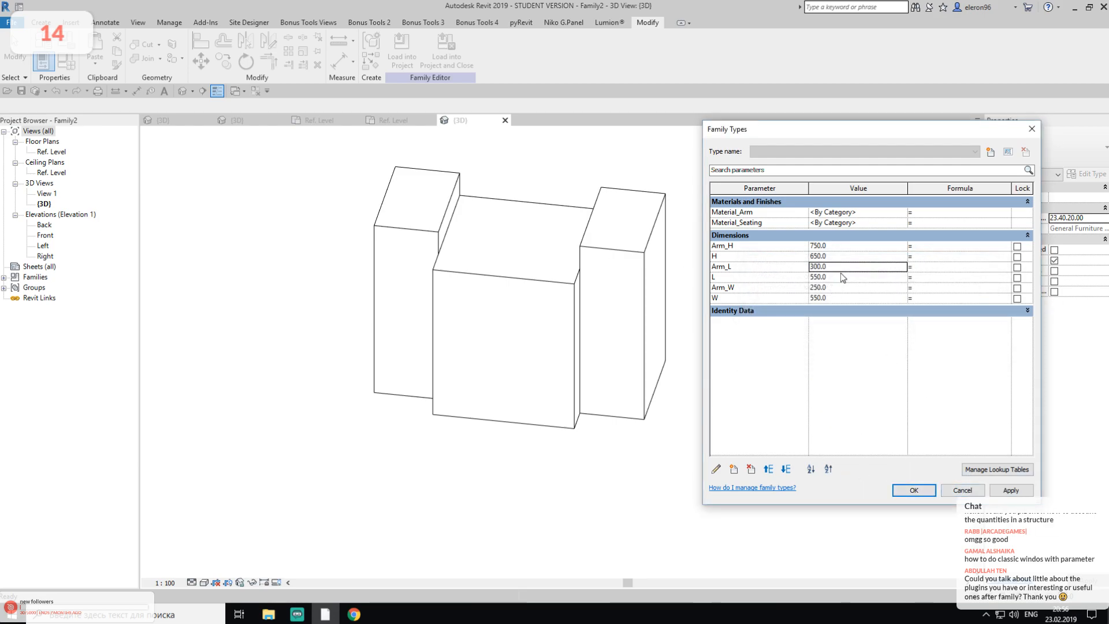
left_click(1010, 490)
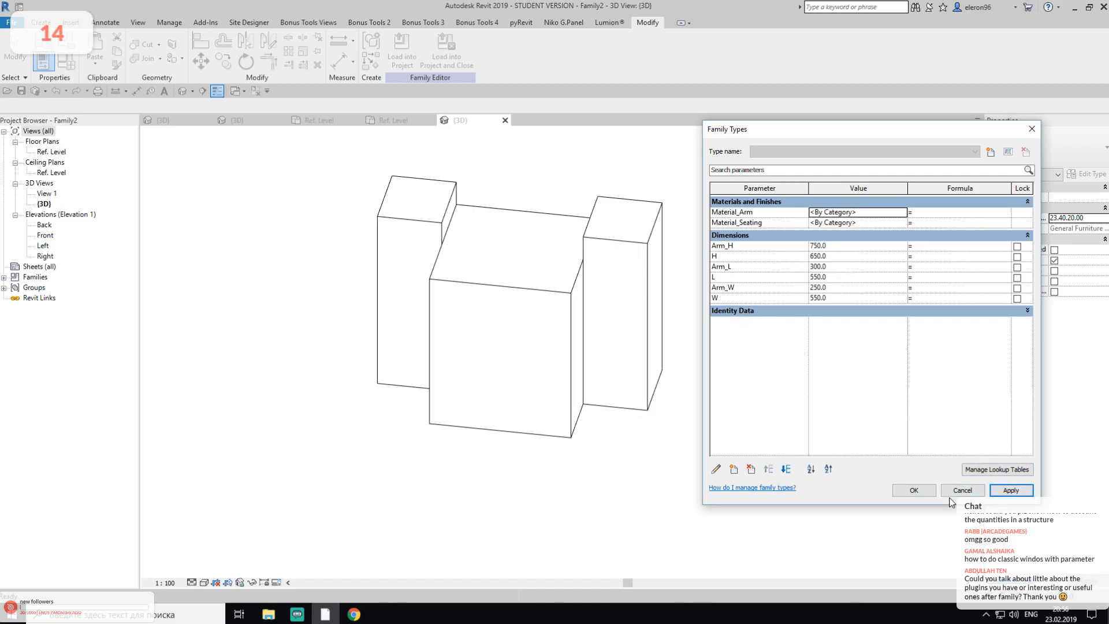
left_click(914, 490)
Set the Arm_W parameter to 150 and apply it, removing the constraints that block the change
left_click(66, 61)
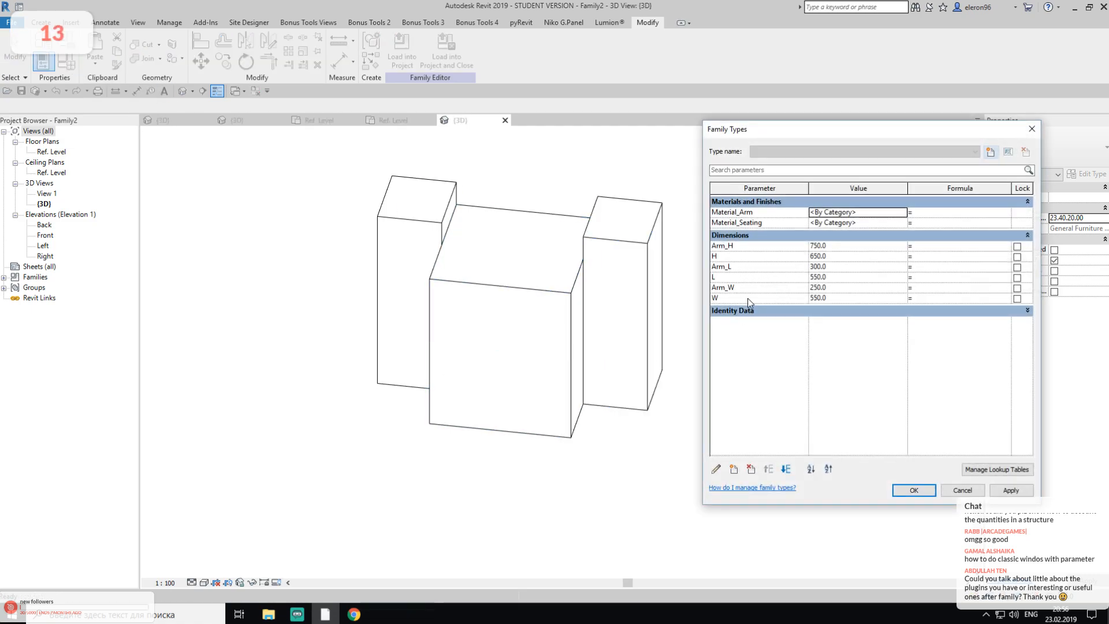
left_click(838, 287)
type("150")
left_click(1011, 490)
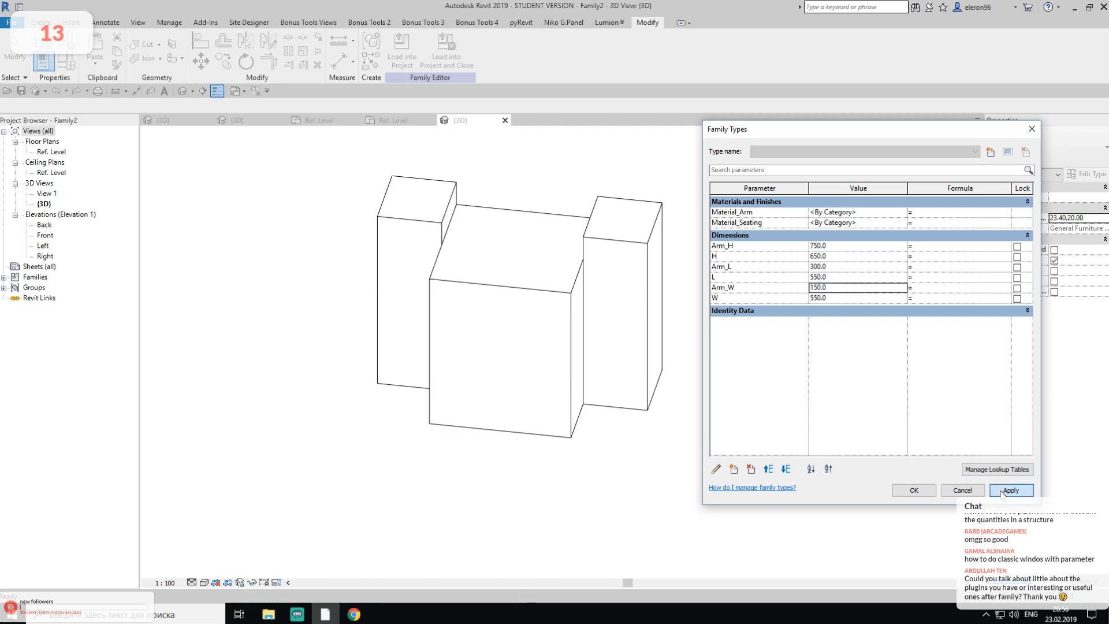
left_click(800, 360)
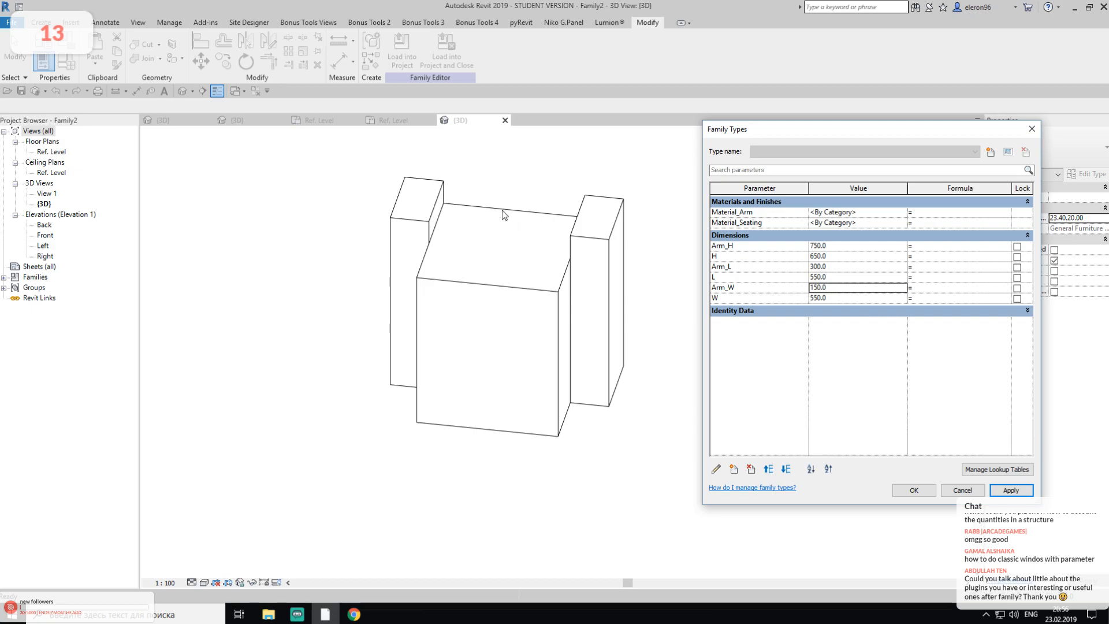
Set the Arm_L parameter to 450, apply it and finish editing the family types
left_click(836, 267)
type("450")
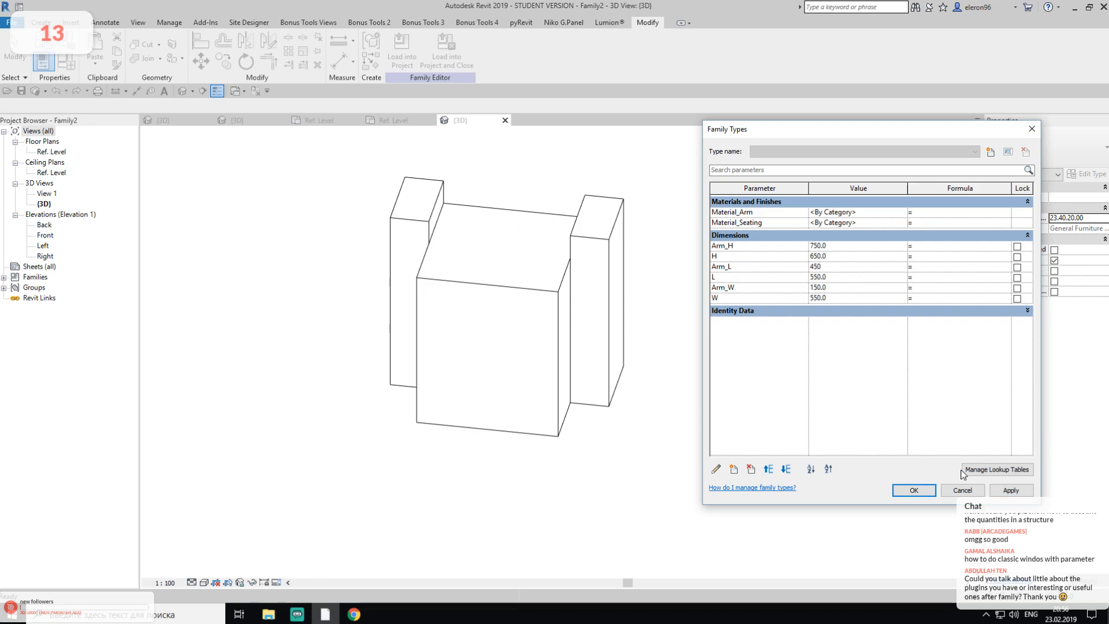
left_click(1011, 490)
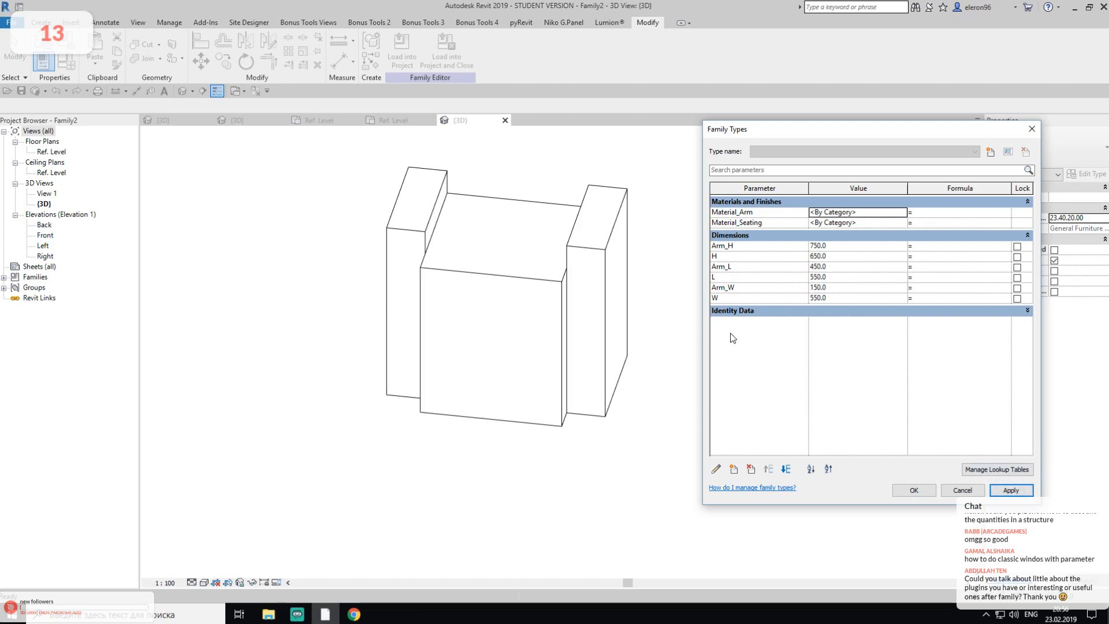
left_click(914, 489)
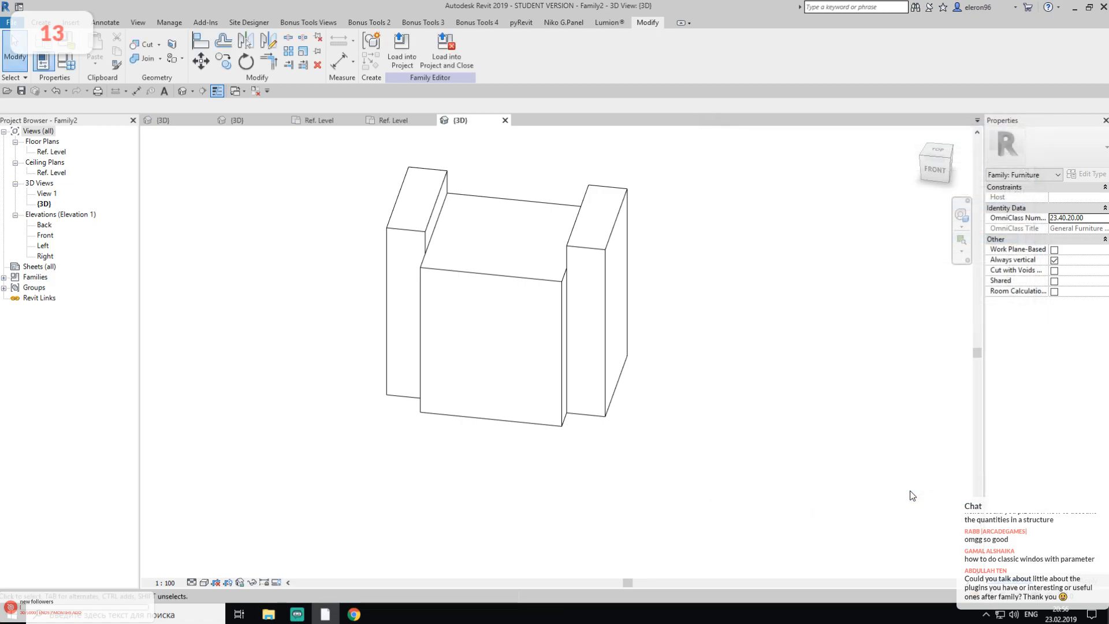
Open the Ref. Level floor plan of the assembled Family2 sofa
scroll(696, 310, "down", 2)
middle_click_drag(695, 310, 478, 342, "shift")
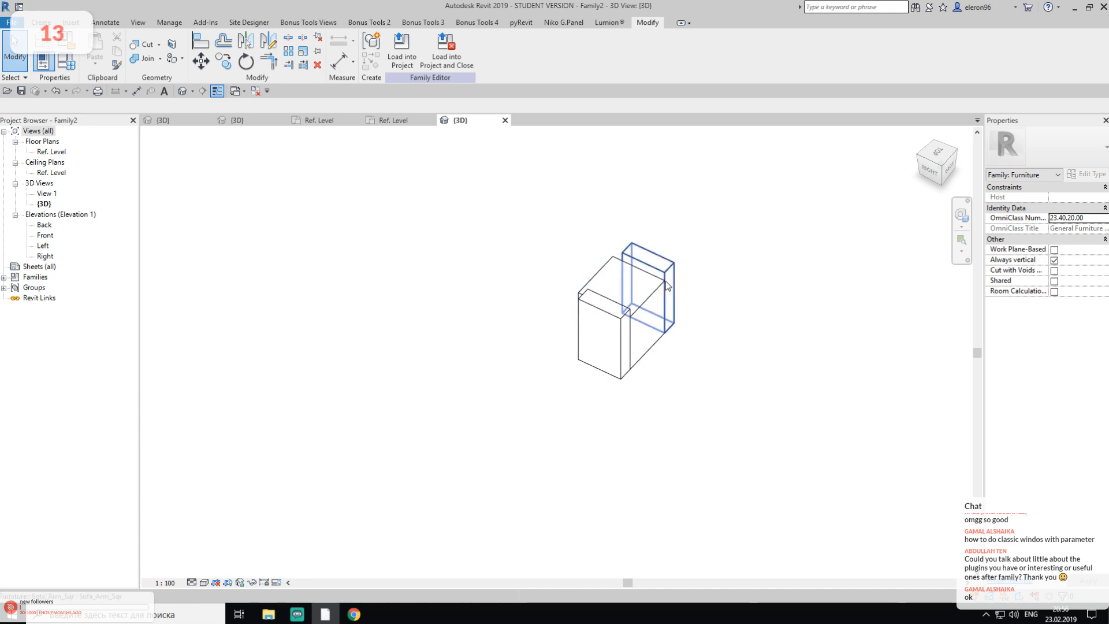
left_click(373, 120)
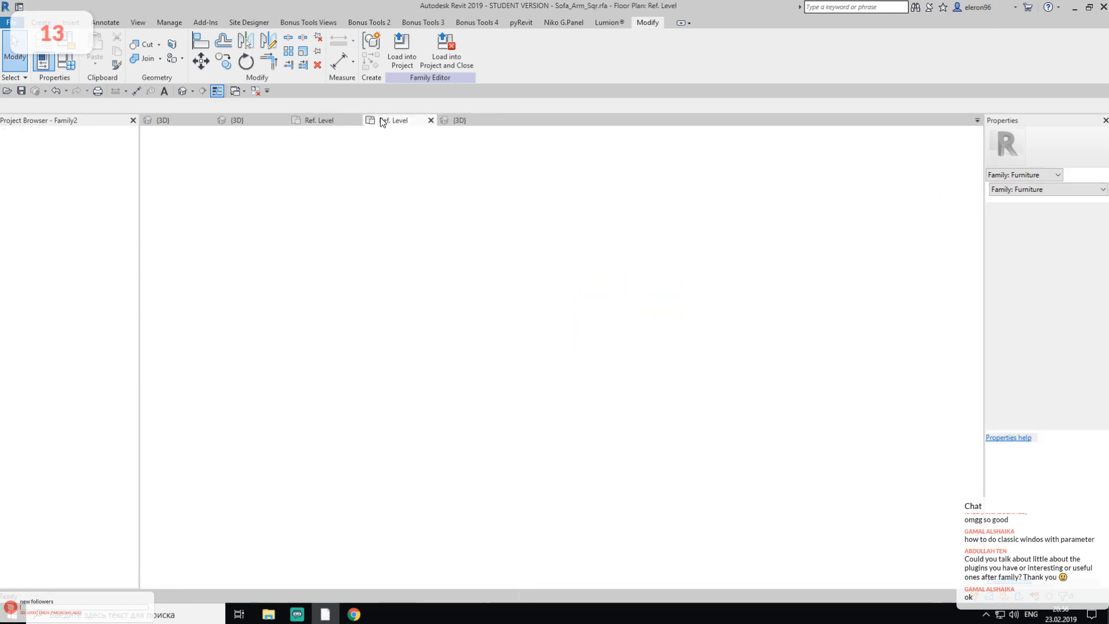
scroll(486, 267, "down", 2)
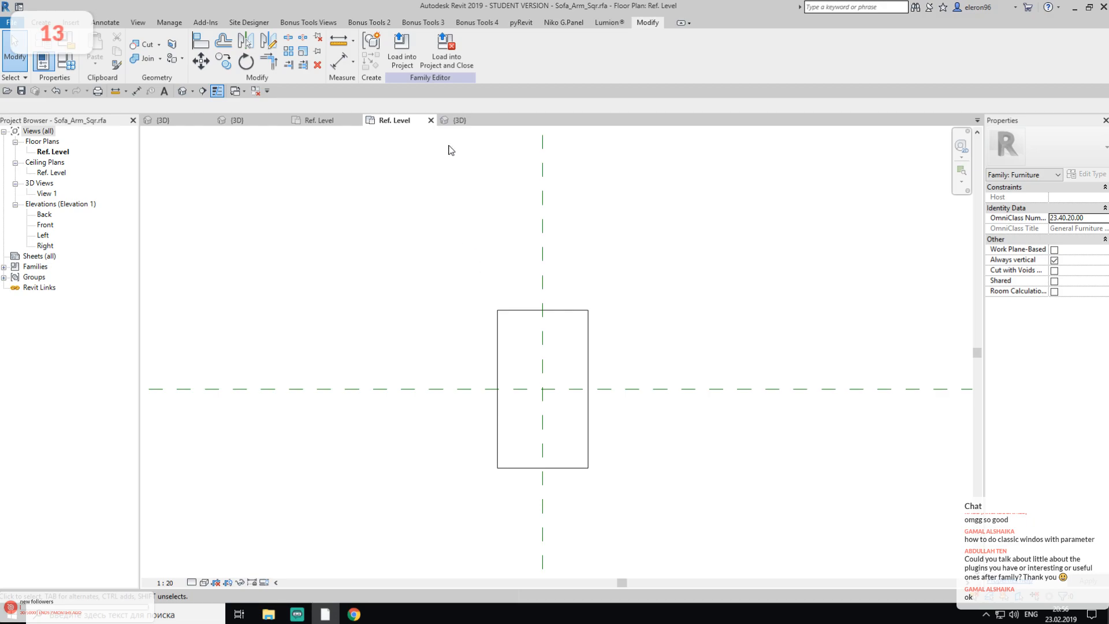
left_click(461, 121)
double_click(55, 151)
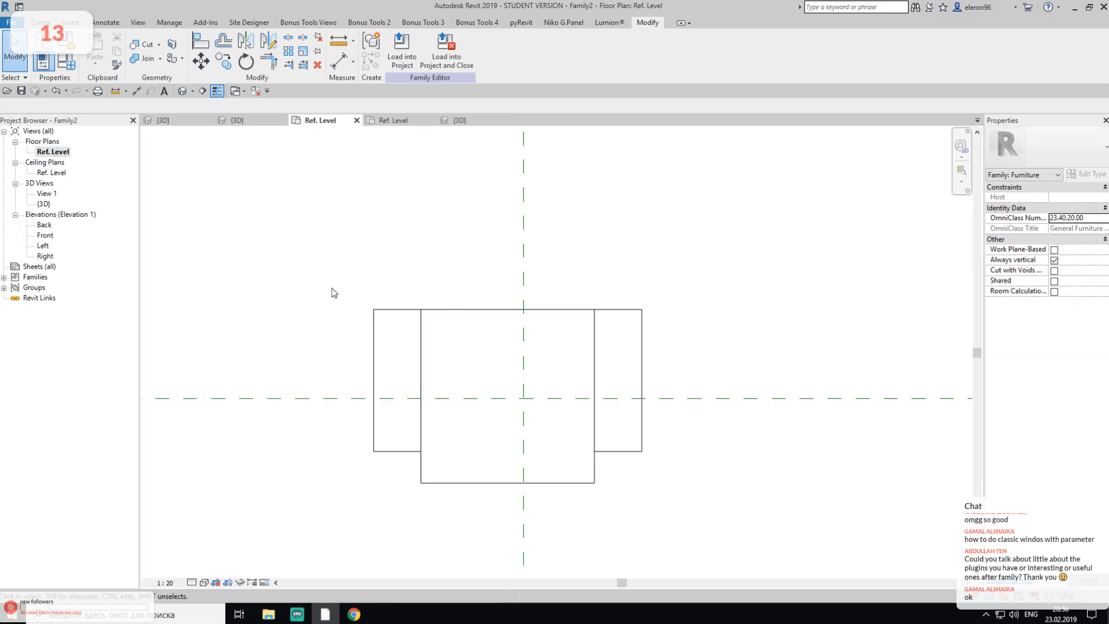
middle_click_drag(670, 389, 688, 426)
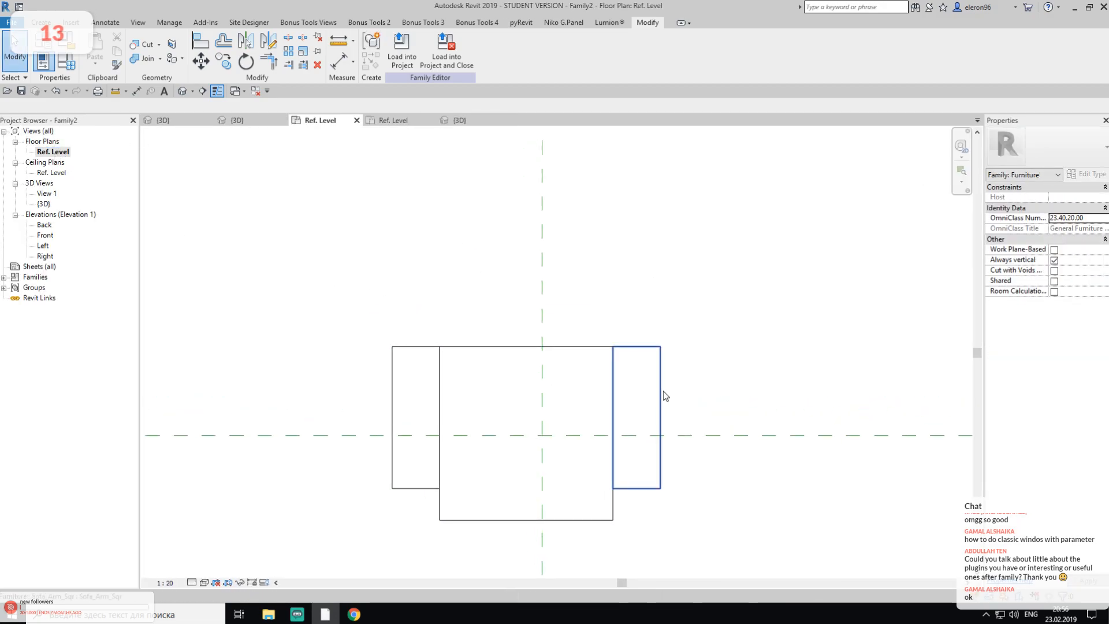
Try to copy the right arm to a free spot behind the seat, about 620 mm away
left_click(634, 416)
key("m")
key("v")
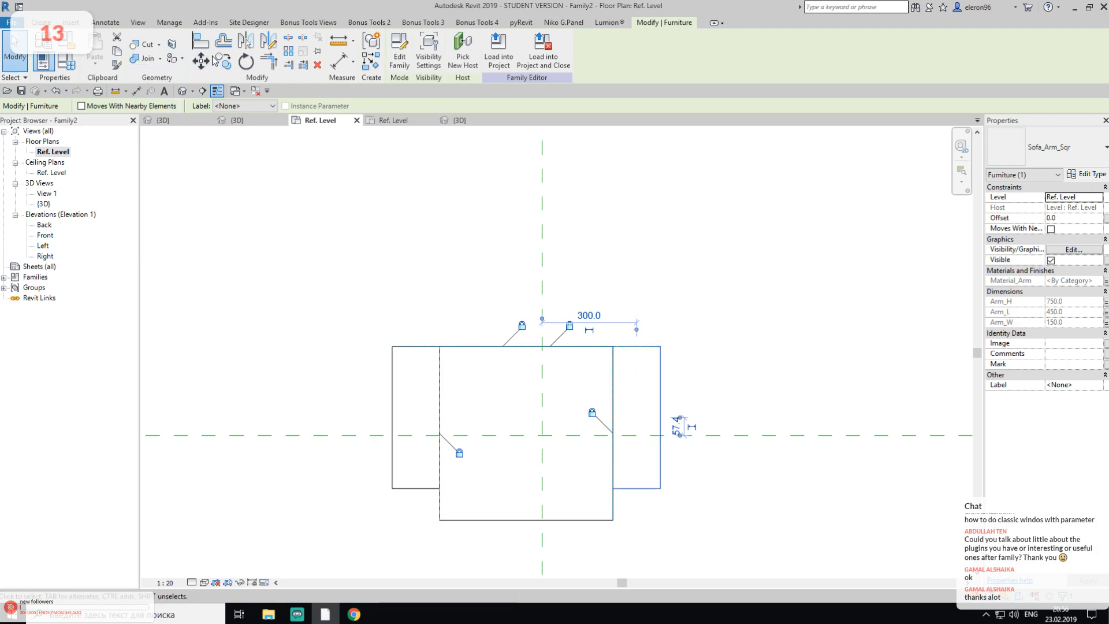
left_click(614, 489)
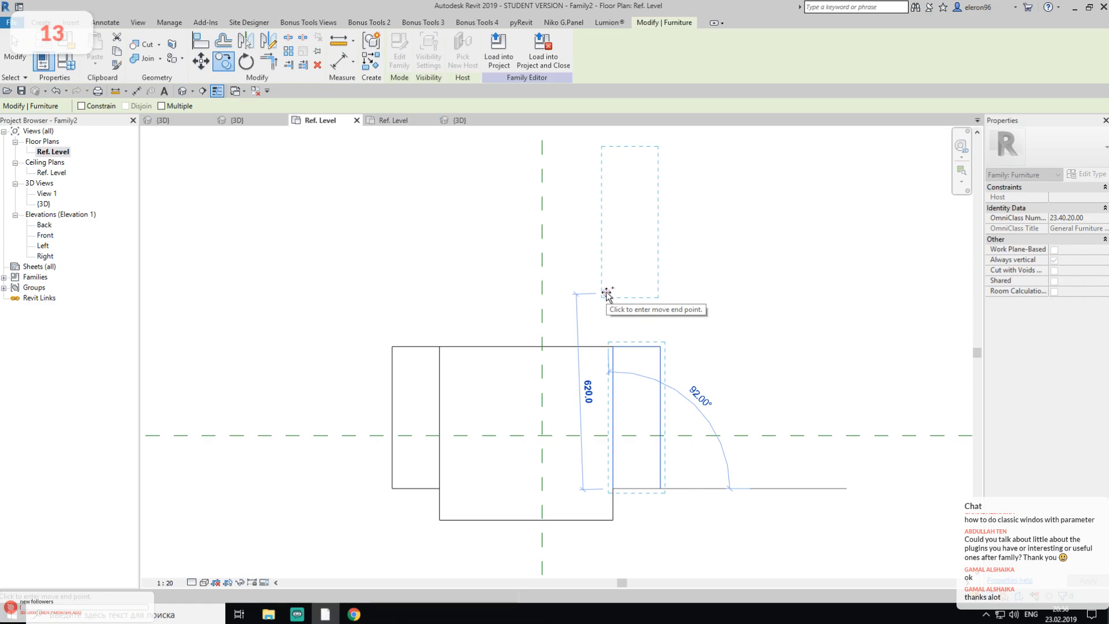
left_click(606, 295)
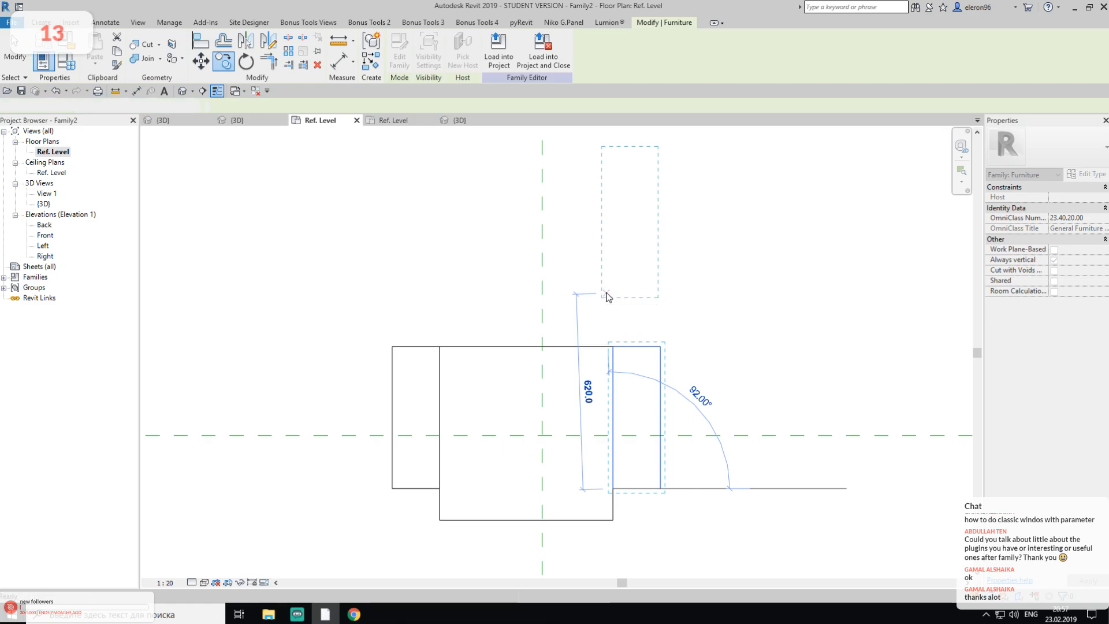
key("Escape")
left_click(637, 348)
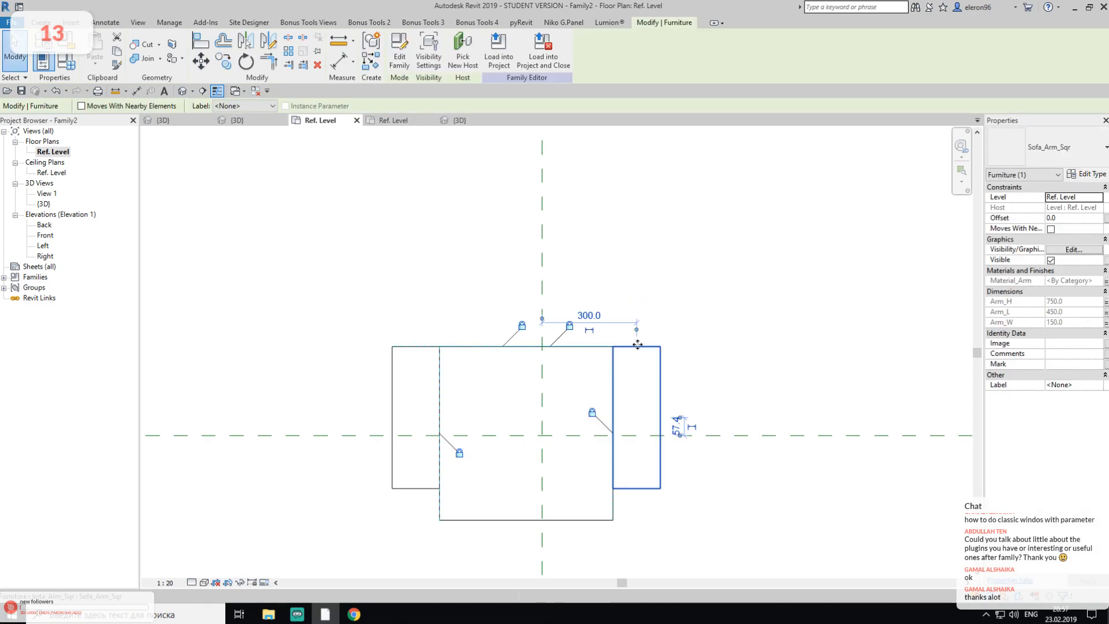
left_click(453, 182)
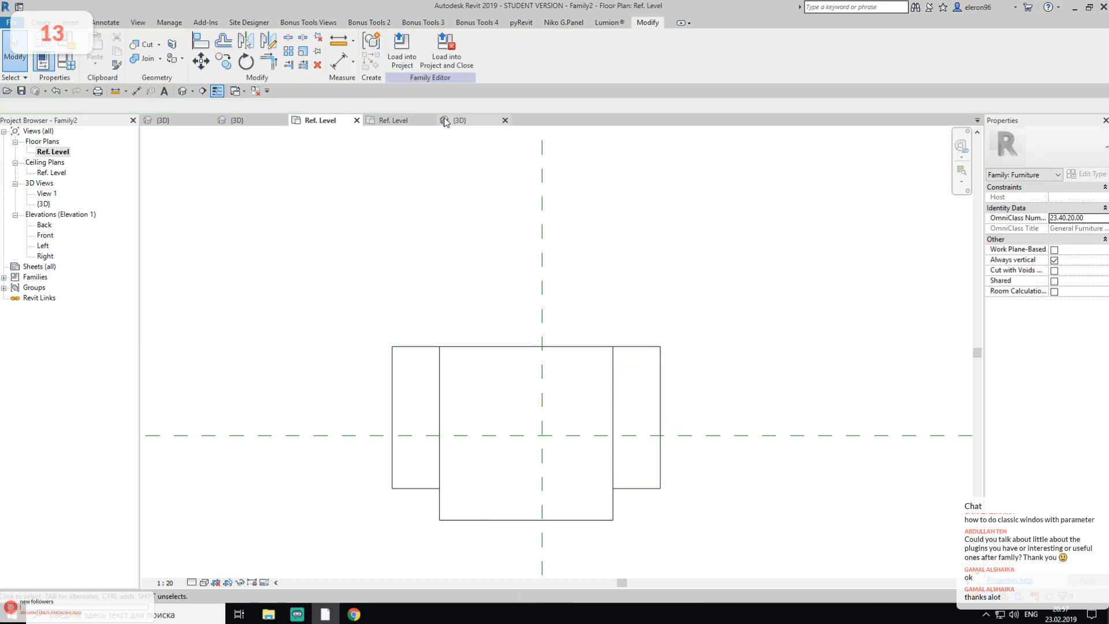
Open the Sofa_Arm_Sqr family for editing and save it as a new family named Sofa_Back_Sqr in the Components folder
left_click(657, 354)
left_click(399, 56)
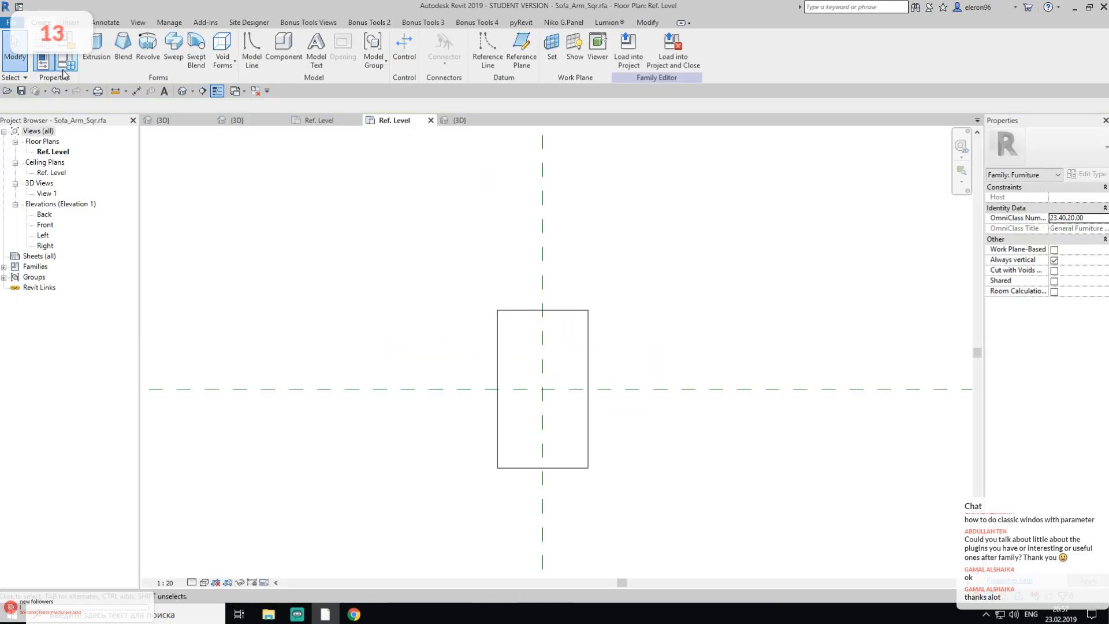
left_click(10, 22)
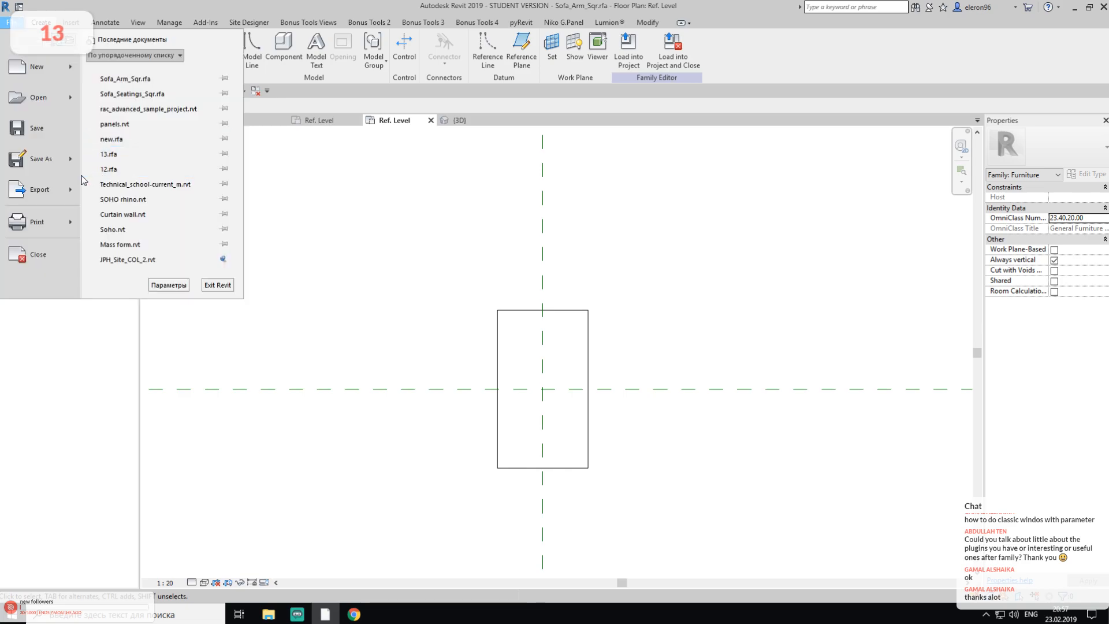
mouse_move(78, 162)
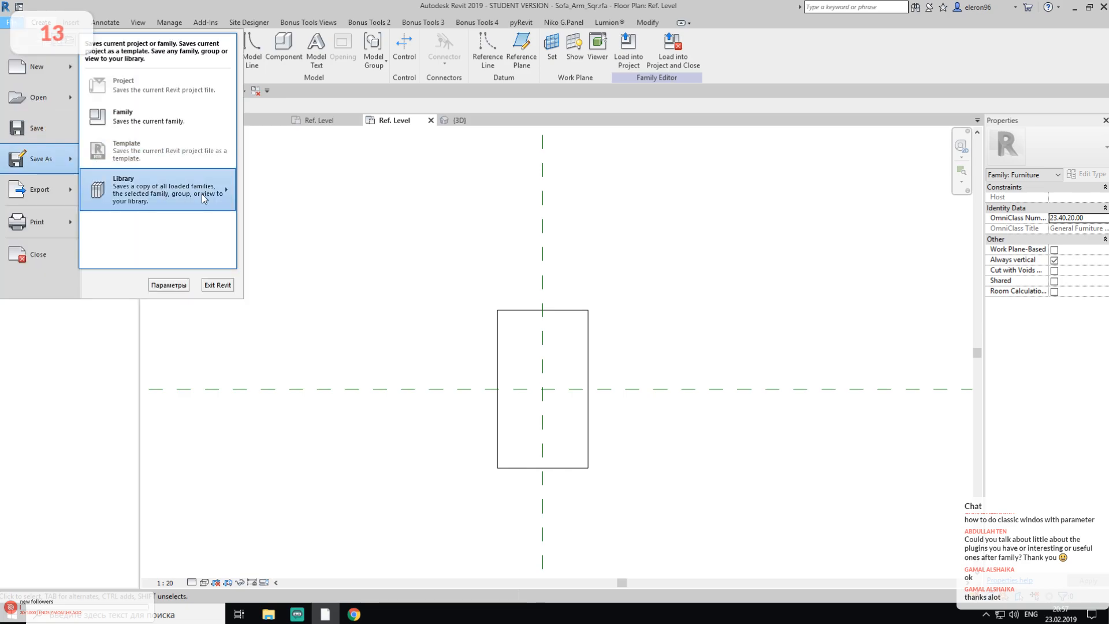
left_click(180, 122)
left_click(640, 515)
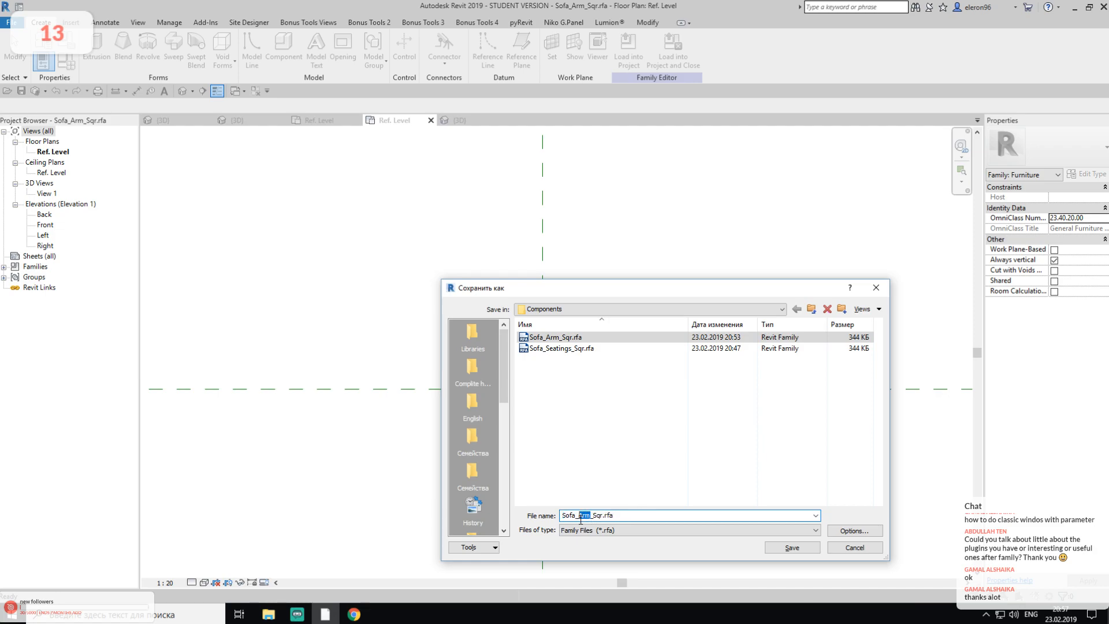
type("Back")
left_click(800, 546)
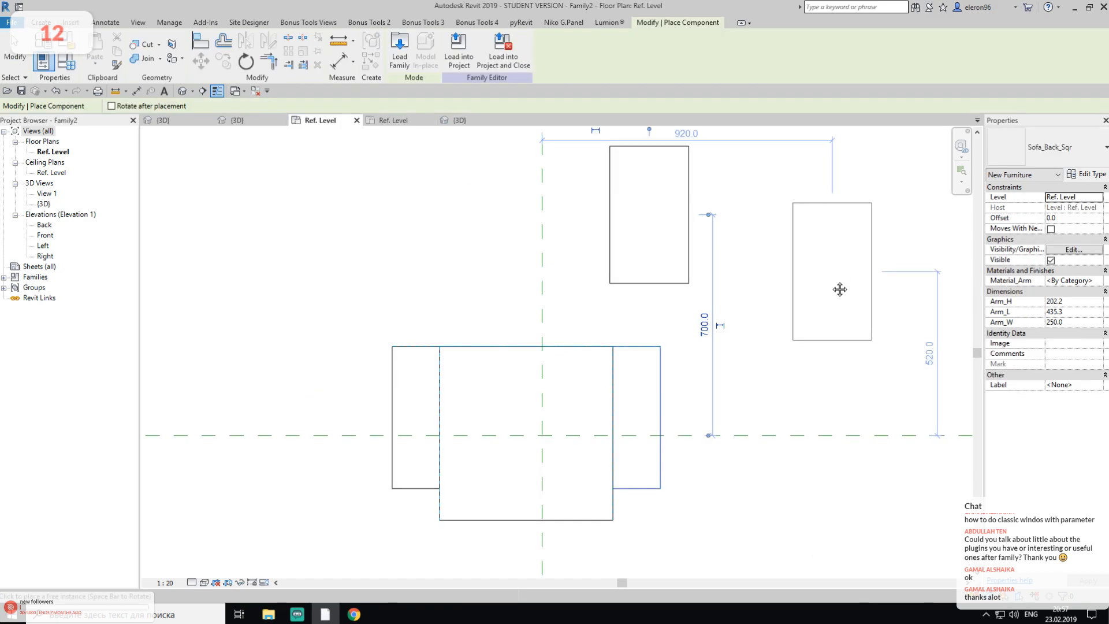
Finish placing the Sofa_Back_Sqr component and rotate the placed piece behind the seat by 90 degrees
middle_click_drag(839, 290, 827, 323)
key("Escape")
key("Escape")
left_click(635, 316)
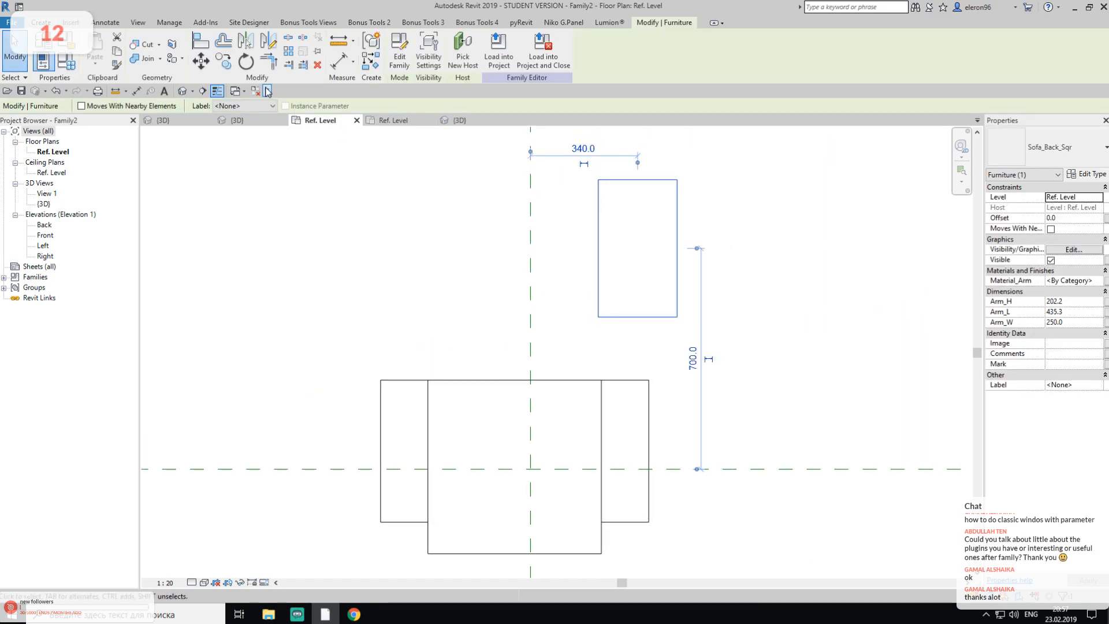
left_click(246, 62)
left_click(642, 202)
type("90")
key("Return")
left_click(672, 352)
Align the back piece's front edge with the seat's rear edge and its centre with the vertical reference plane
key("a")
key("l")
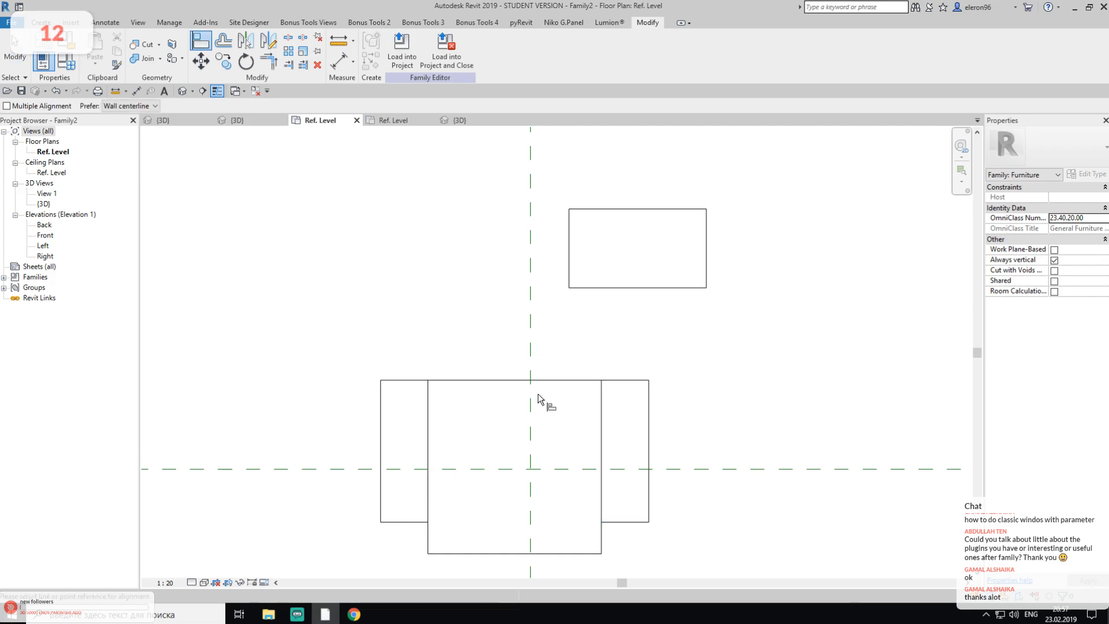
left_click(553, 380)
left_click(638, 289)
left_click(532, 342)
left_click(639, 346)
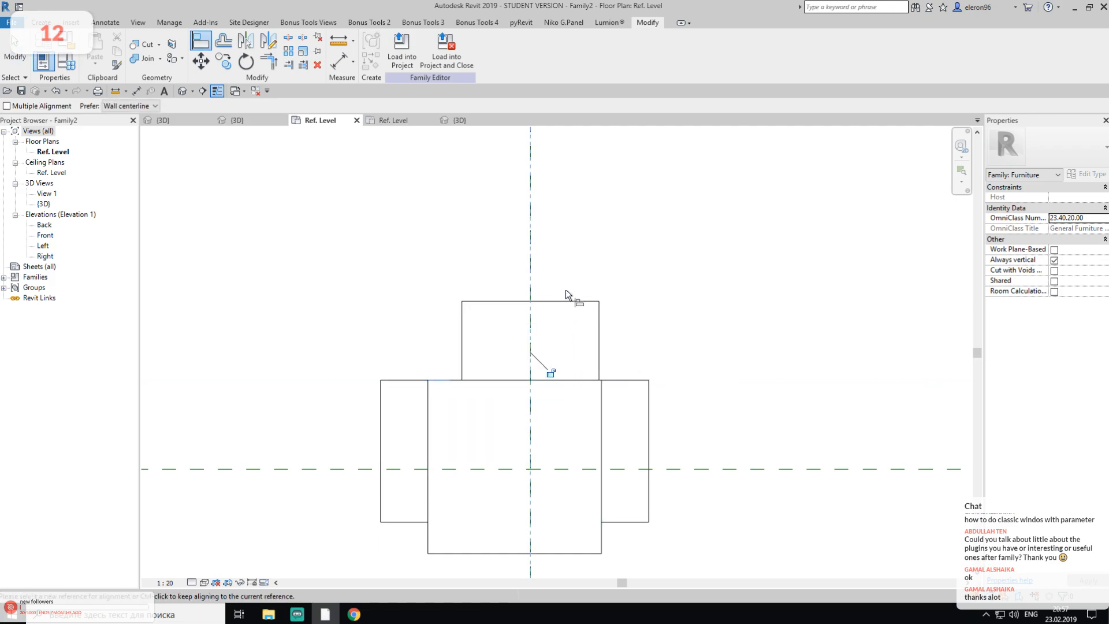
Align the back piece's centre line with the seat's centre line
key("Escape")
left_click(514, 432)
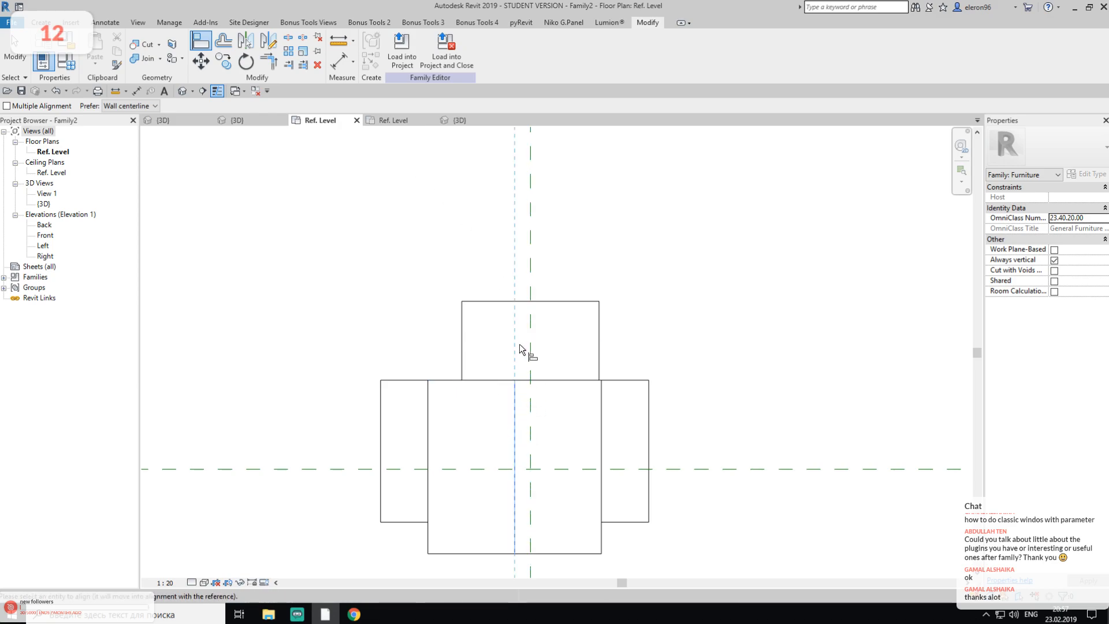
left_click(532, 340)
key("Escape")
key("Escape")
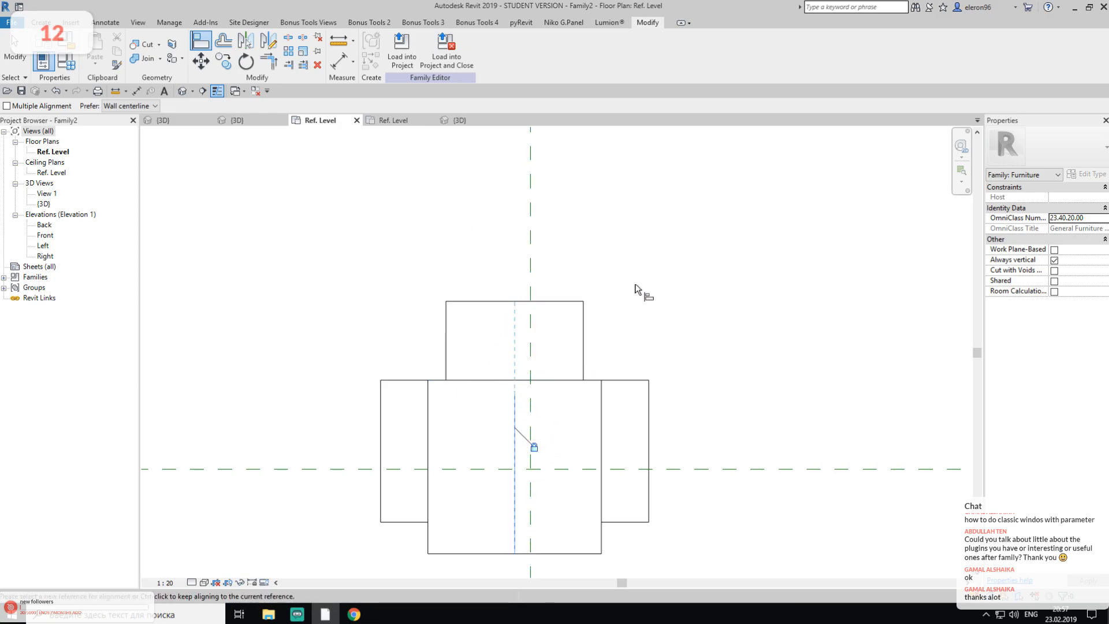
Set the Arm_L length of the Sofa_Back_Sqr piece to 600
left_click(584, 332)
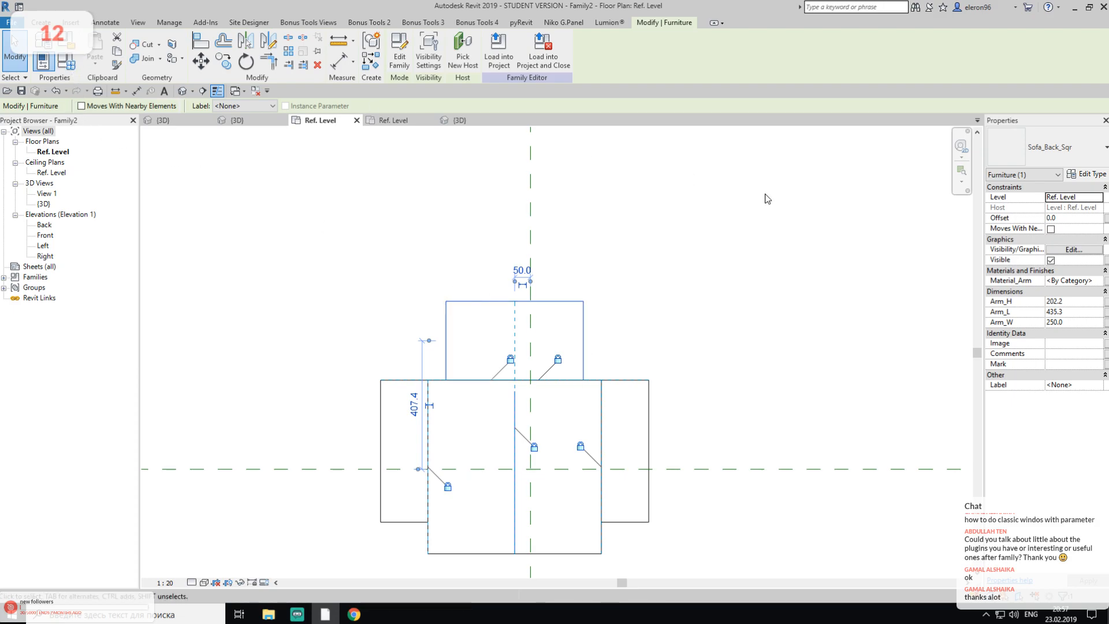
left_click(1066, 320)
left_click_drag(1068, 311, 1010, 313)
type("60")
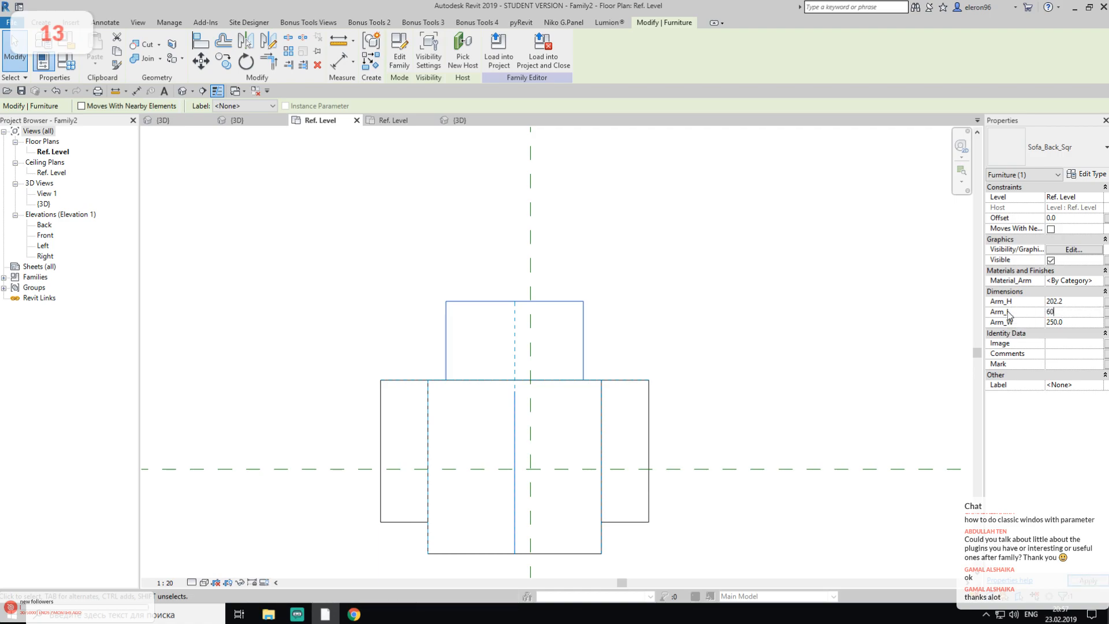
middle_click_drag(673, 327, 702, 342)
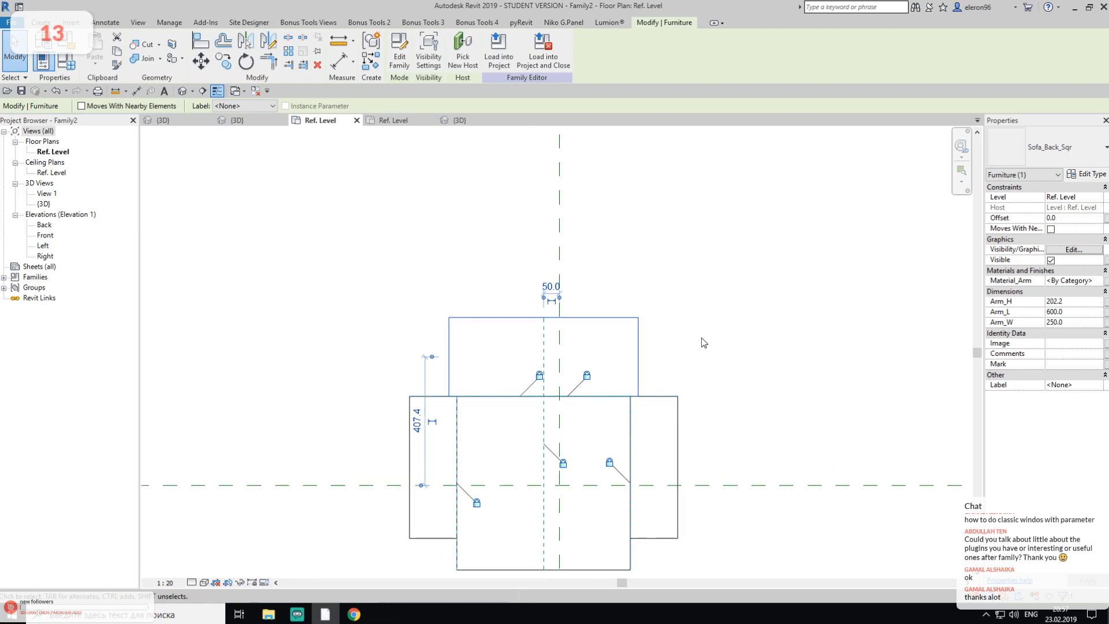
left_click(702, 340)
Measure the overall width between the outer edges of the two arms
left_click(339, 41)
left_click(411, 434)
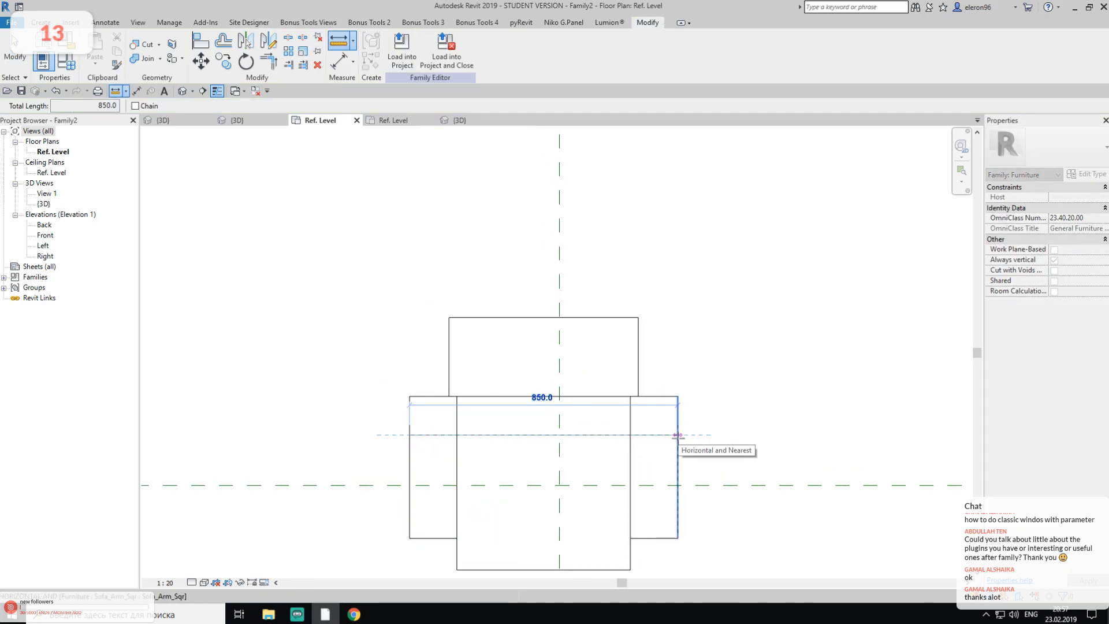
key("Escape")
key("Escape")
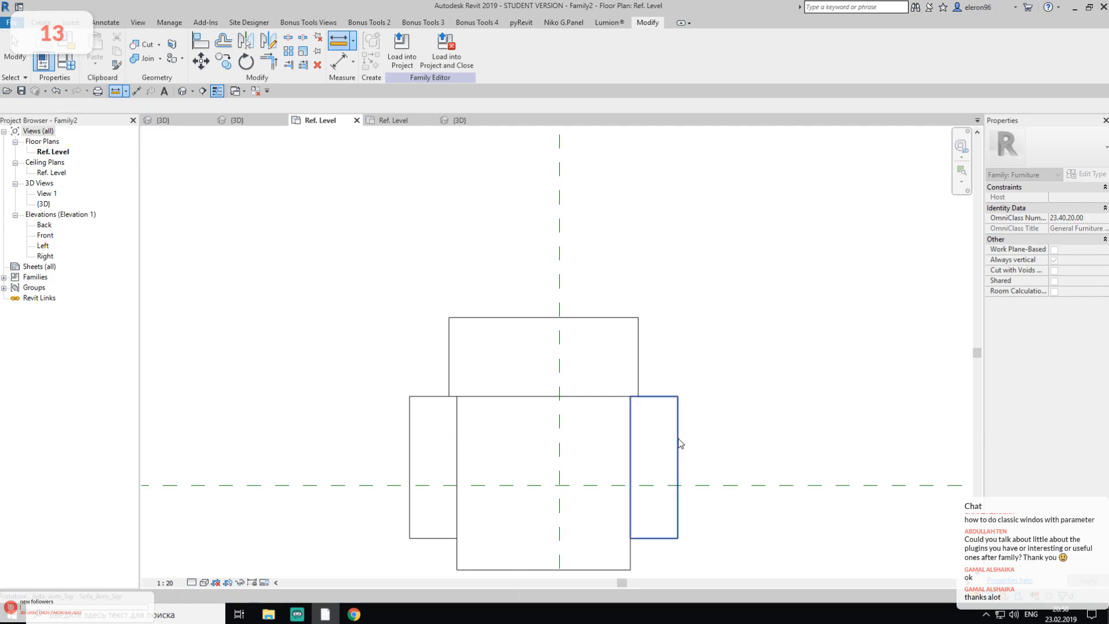
Associate the back piece's Arm_L with a new type parameter named Back_L
left_click(638, 369)
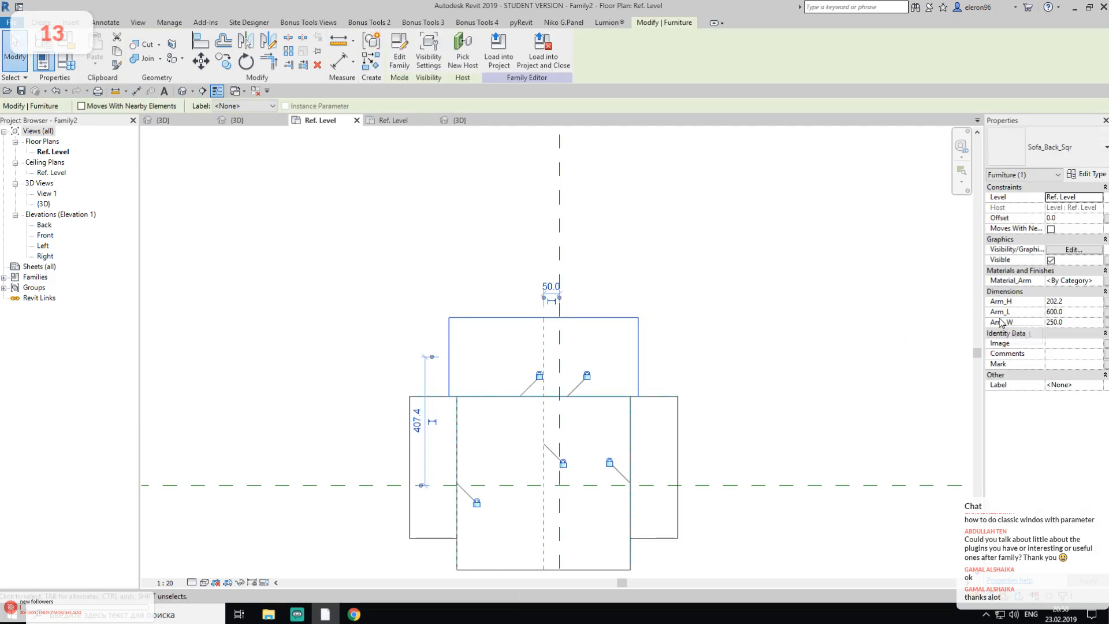
left_click(1105, 312)
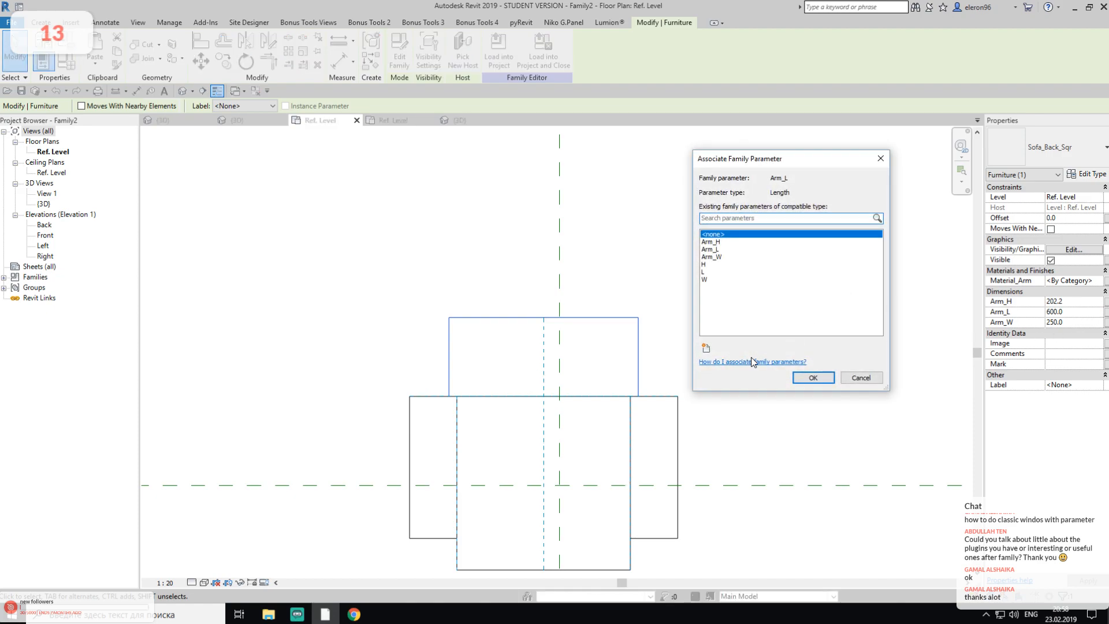
left_click(706, 348)
type("Back_W")
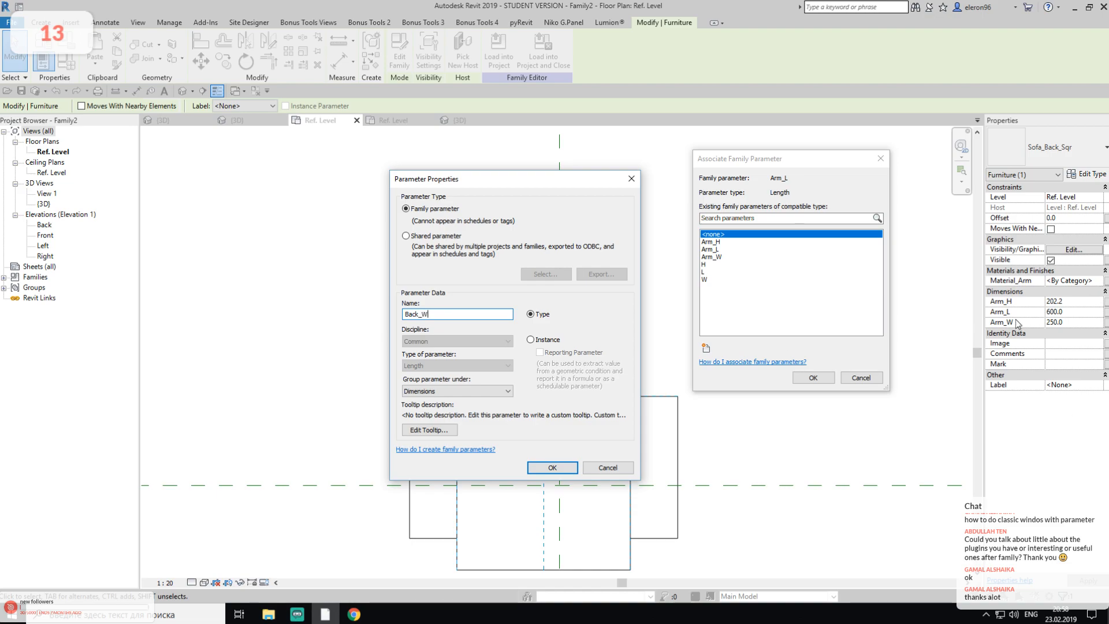
key("BackSpace")
left_click(552, 468)
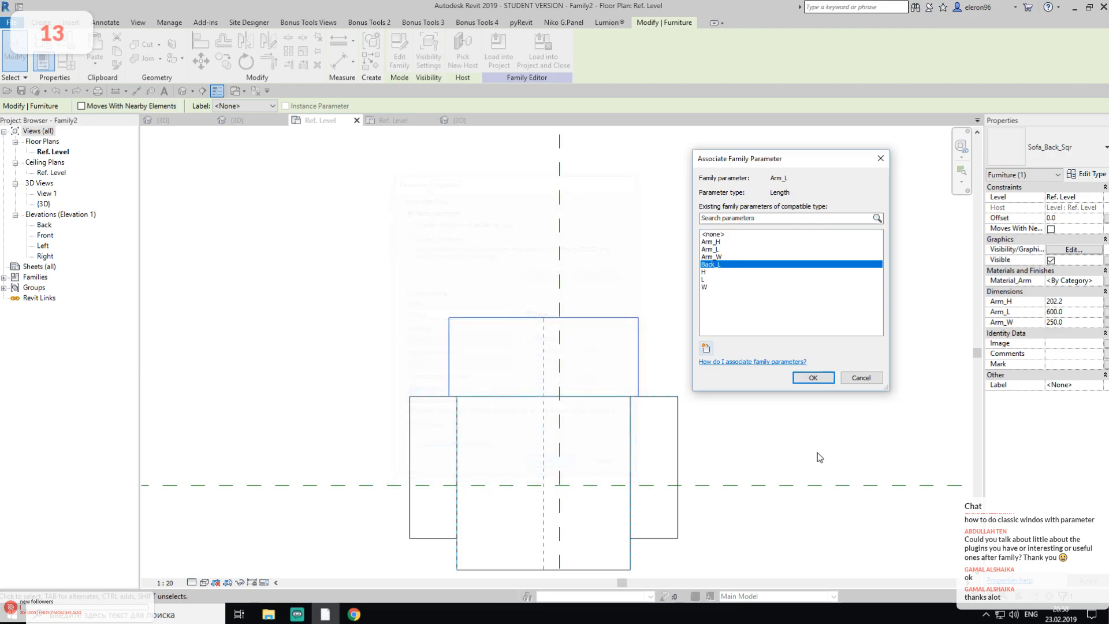
left_click(813, 377)
left_click(259, 191)
Move Back_L to the start of the Dimensions parameters and give it the formula (Arm_W * 2) + W
left_click(66, 62)
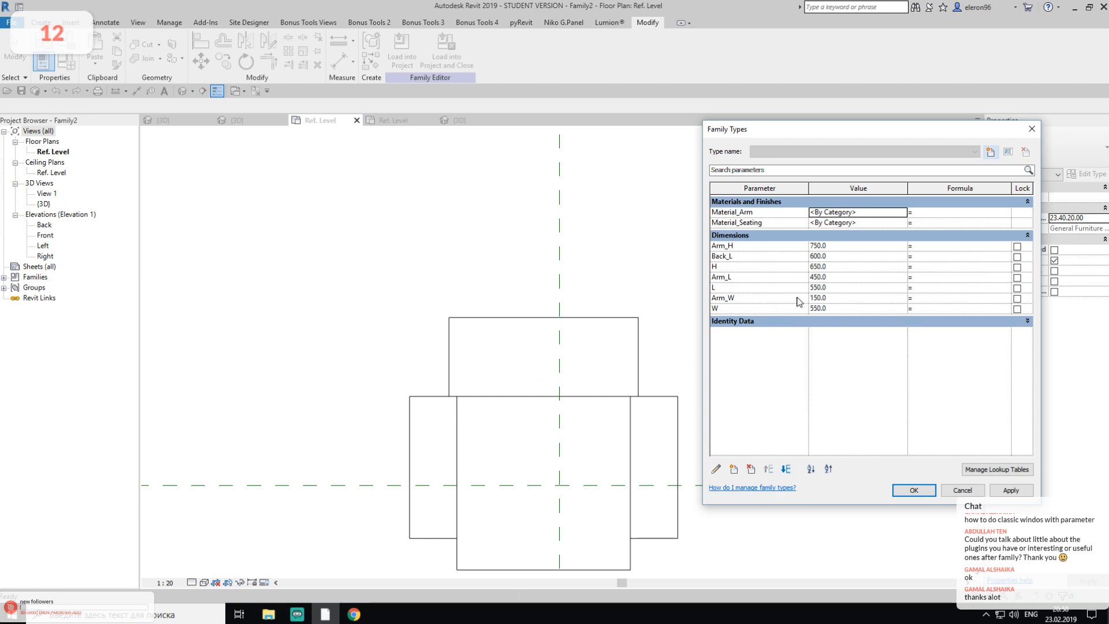
left_click(847, 297)
left_click(760, 300)
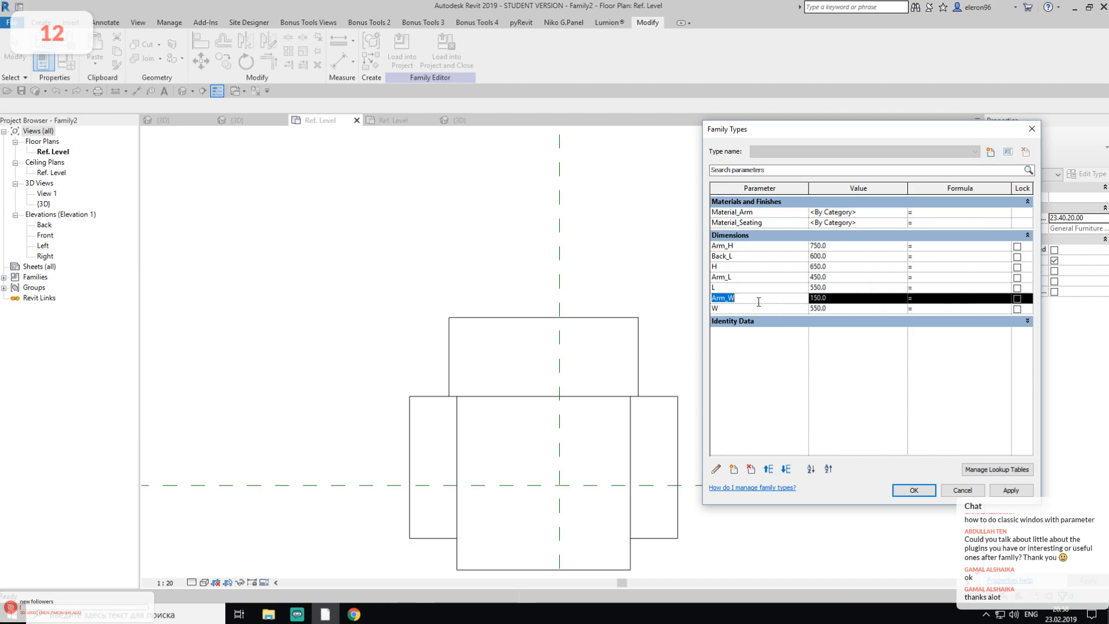
left_click(741, 258)
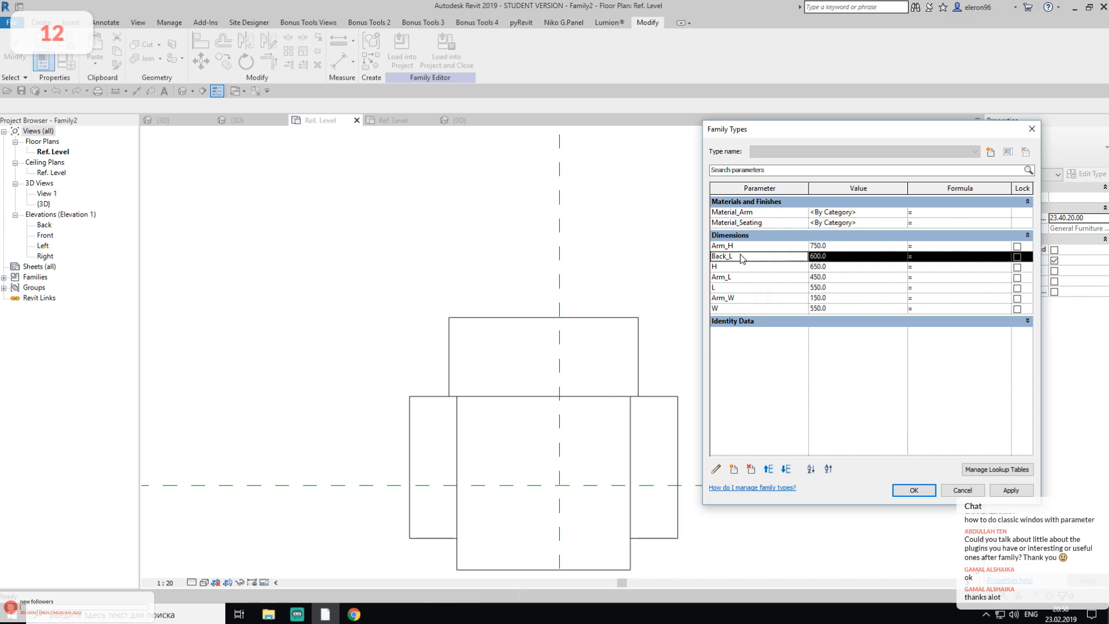
left_click(771, 471)
left_click(959, 246)
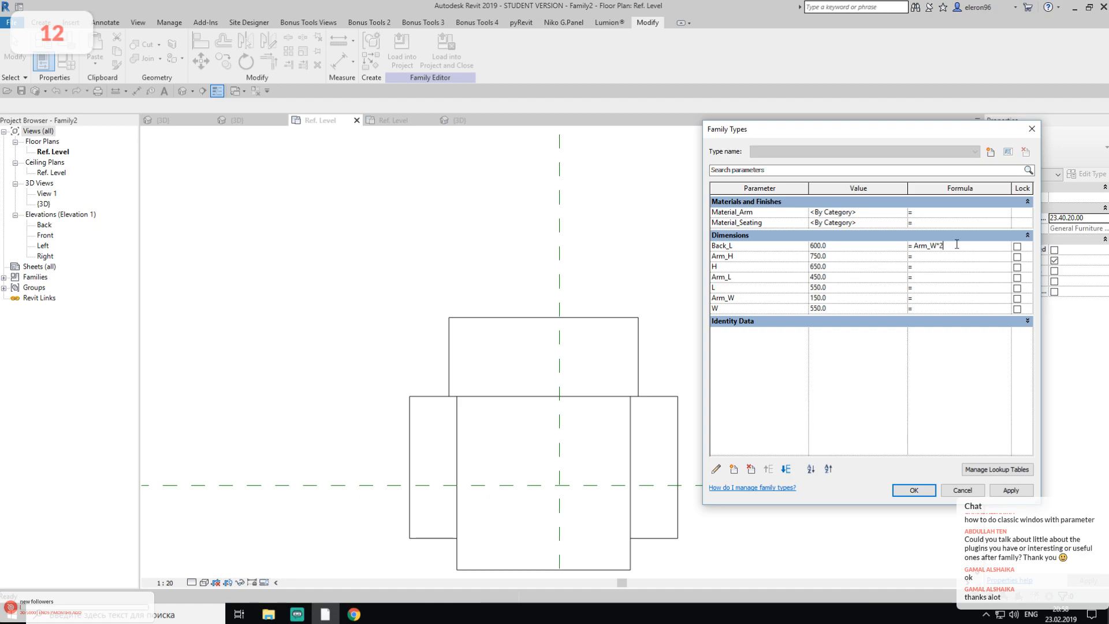
type("Arm_W*2)")
type("(")
type("+")
key("Return")
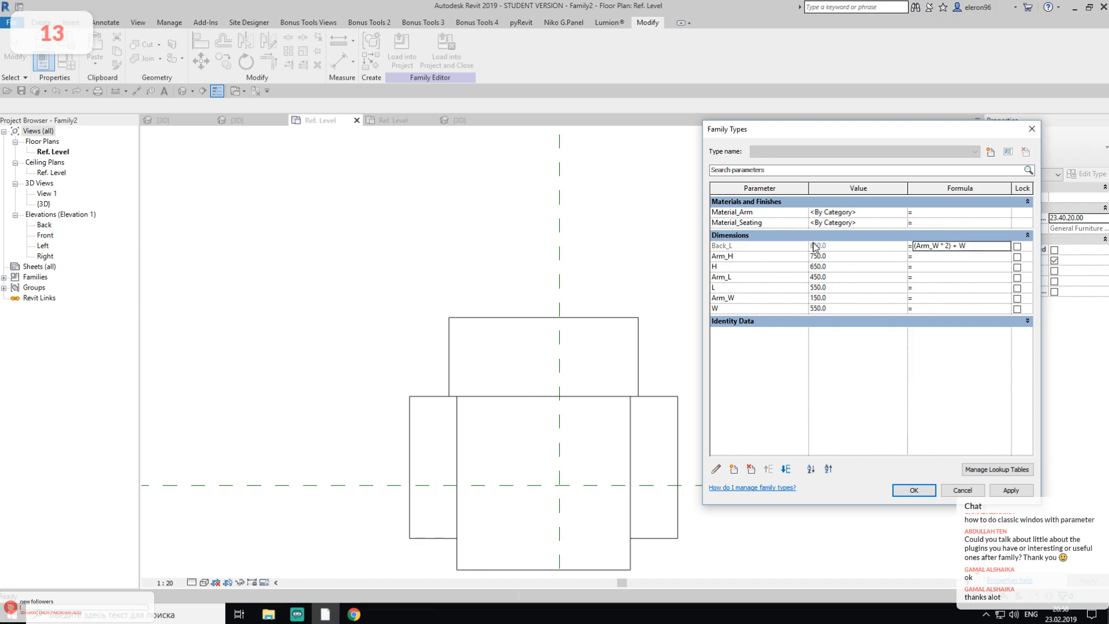
left_click(923, 492)
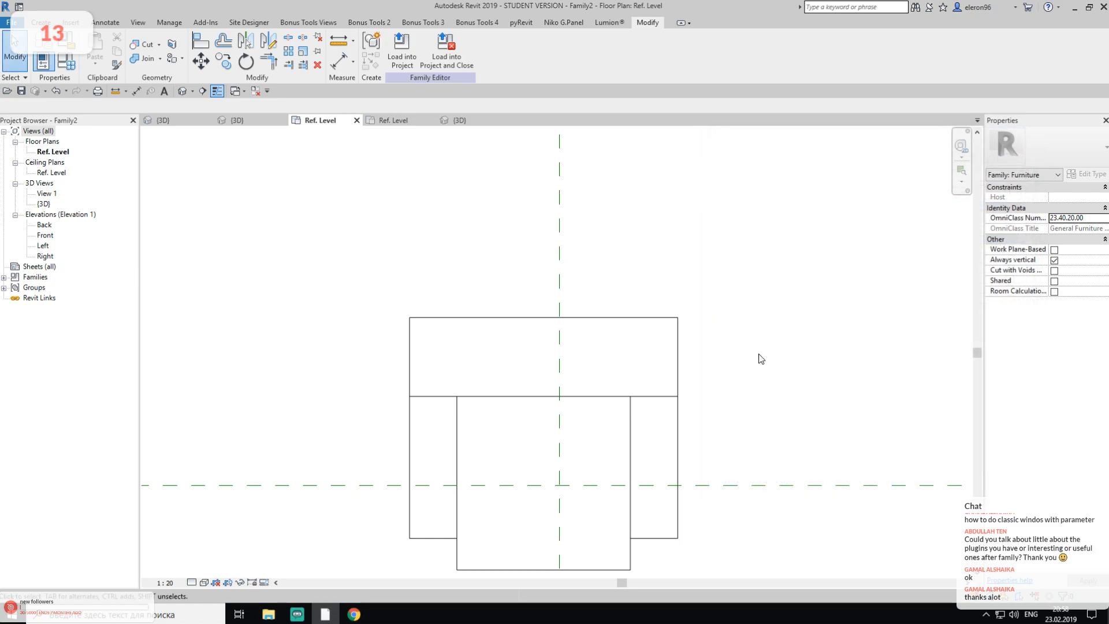
left_click(65, 60)
left_click(1031, 128)
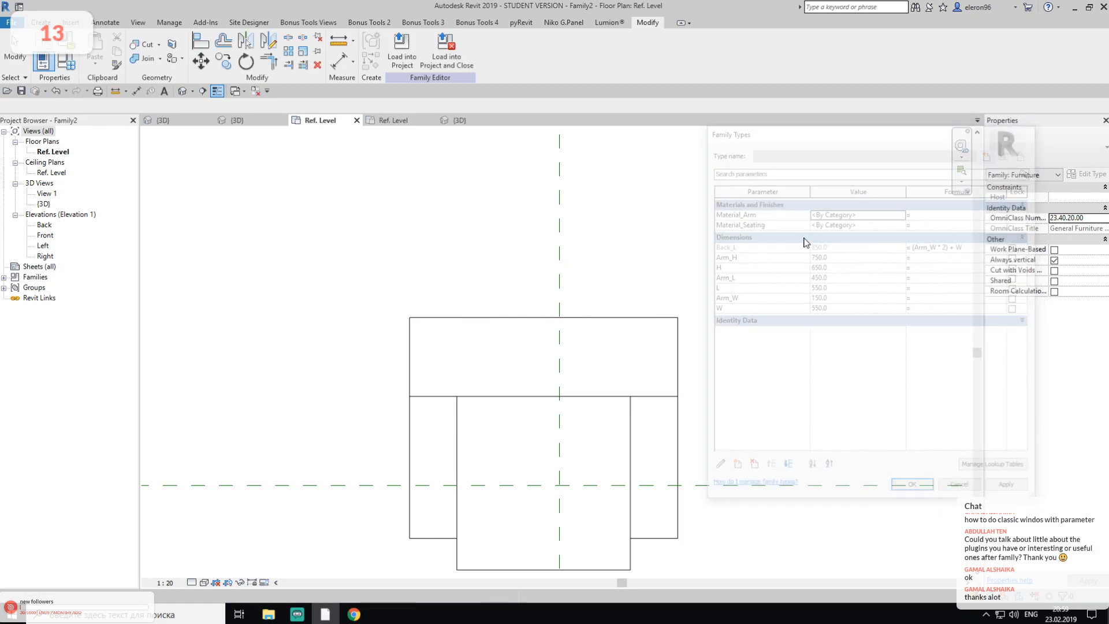
Set the Arm_W depth of the Sofa_Back_Sqr piece to 150
left_click(632, 317)
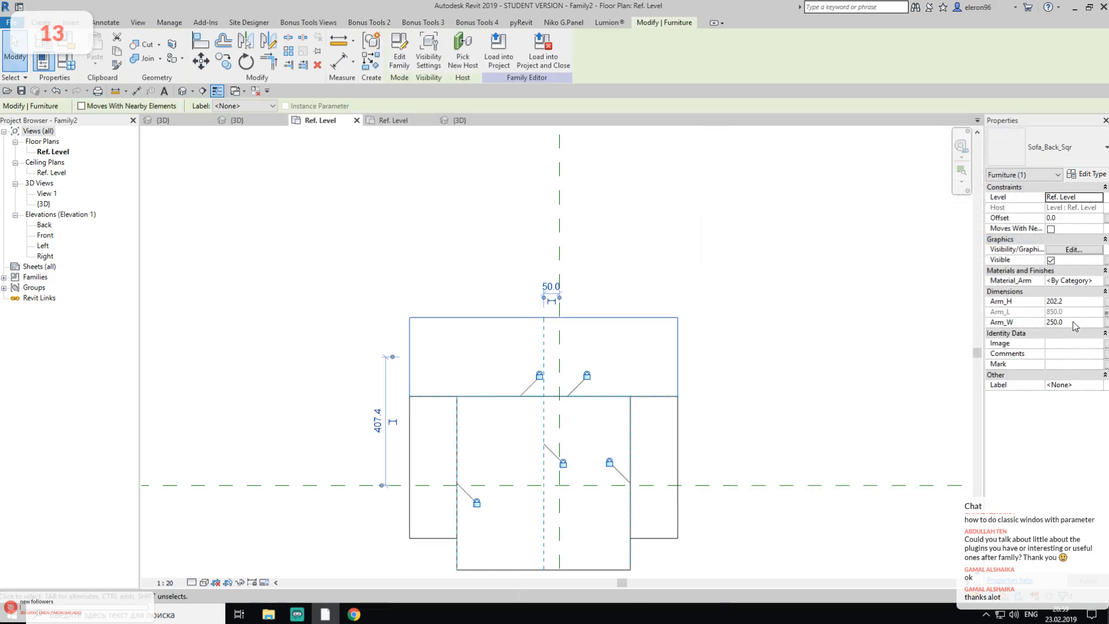
left_click(1073, 322)
type("150")
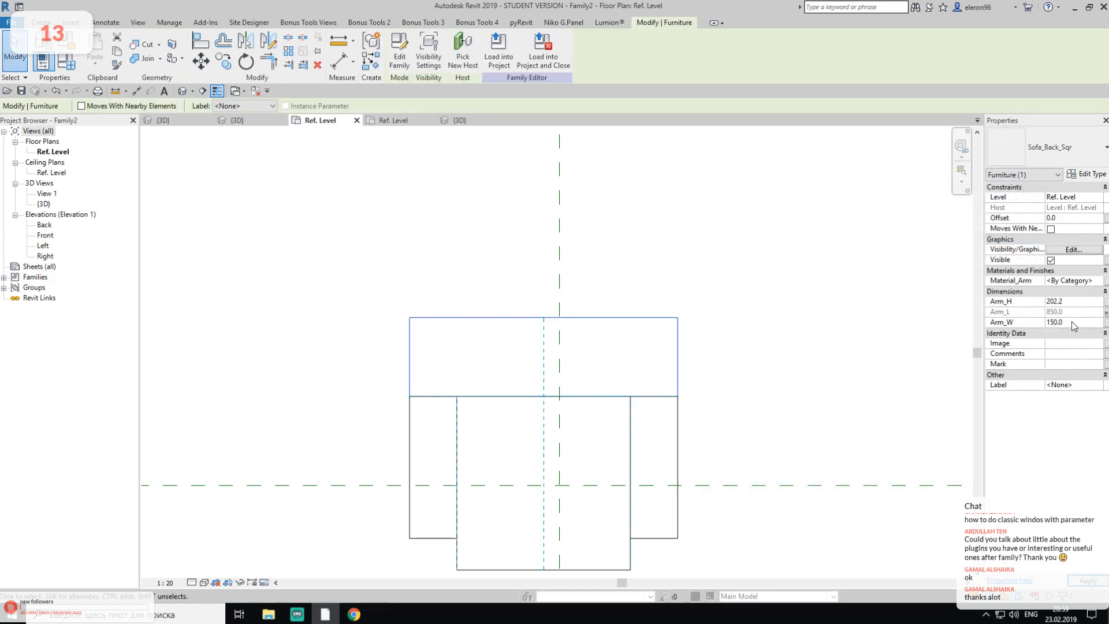
left_click(705, 305)
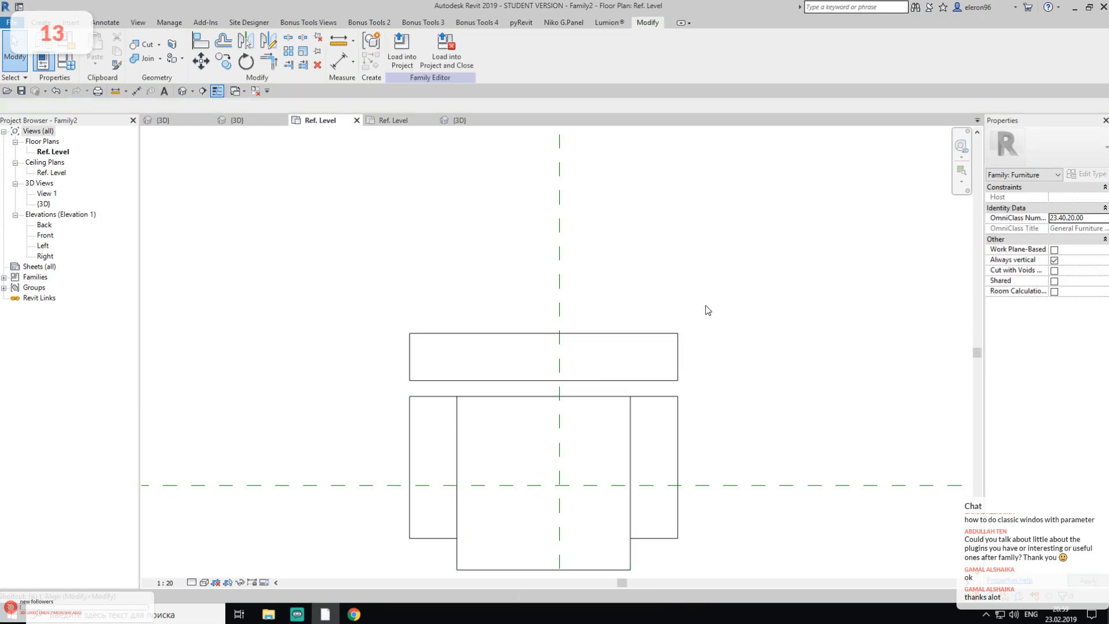
Align the back piece's front edge with the seat's rear edge to close the gap
key("a")
key("l")
left_click(515, 396)
left_click(522, 380)
key("Escape")
key("Escape")
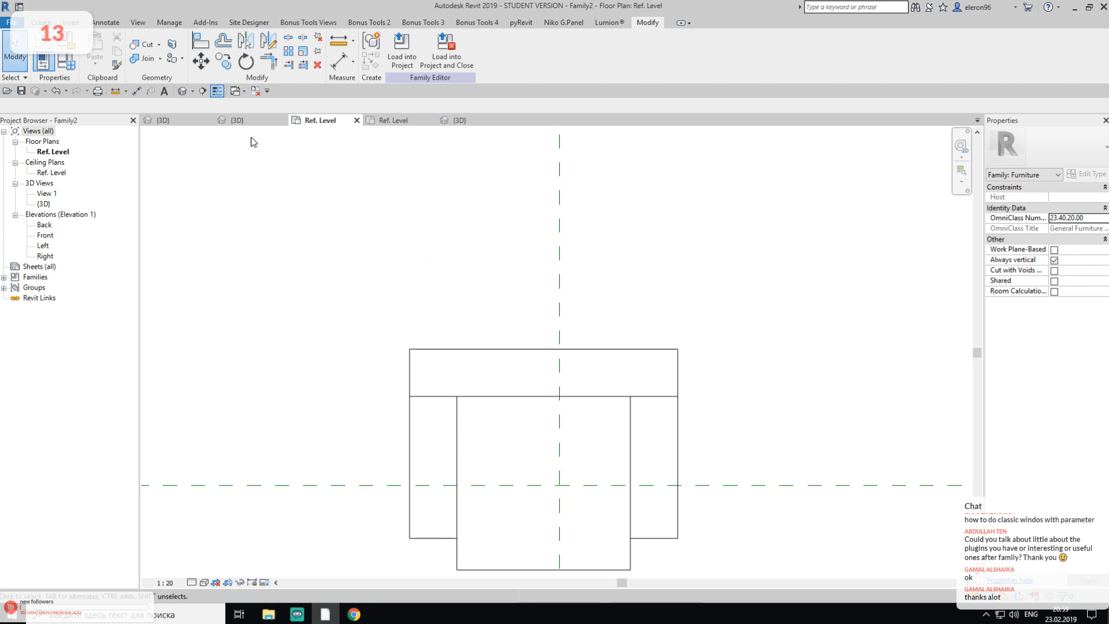
In the 3D view, associate the back piece's Arm_H with a new type parameter named Back_H
left_click(183, 91)
scroll(580, 270, "down", 2)
middle_click_drag(746, 288, 578, 319, "shift")
middle_click_drag(500, 316, 574, 321, "shift")
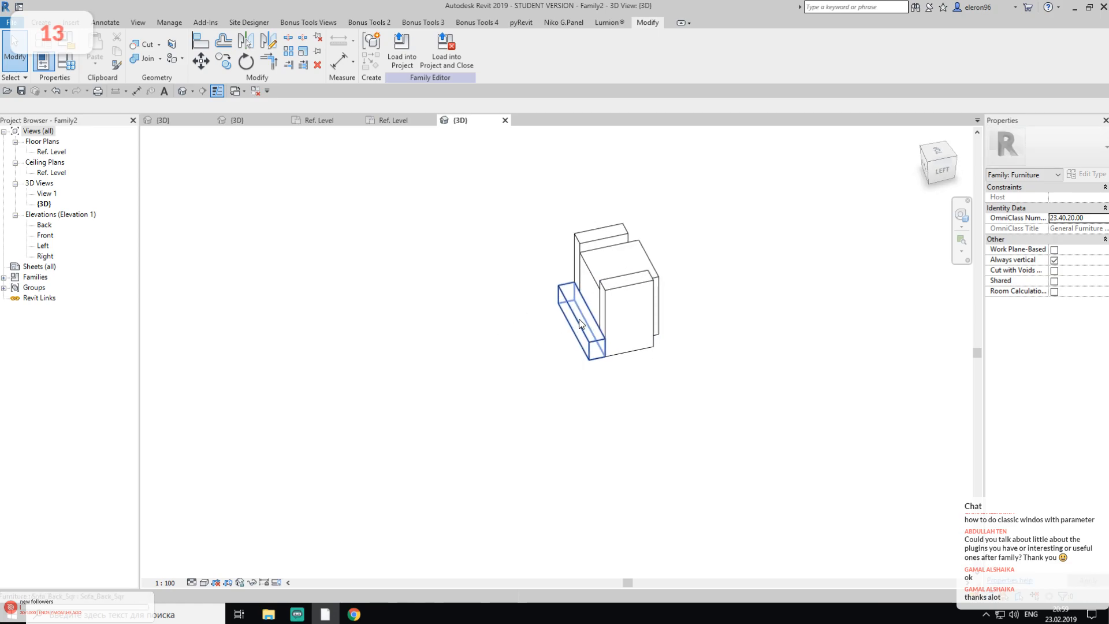
left_click(579, 321)
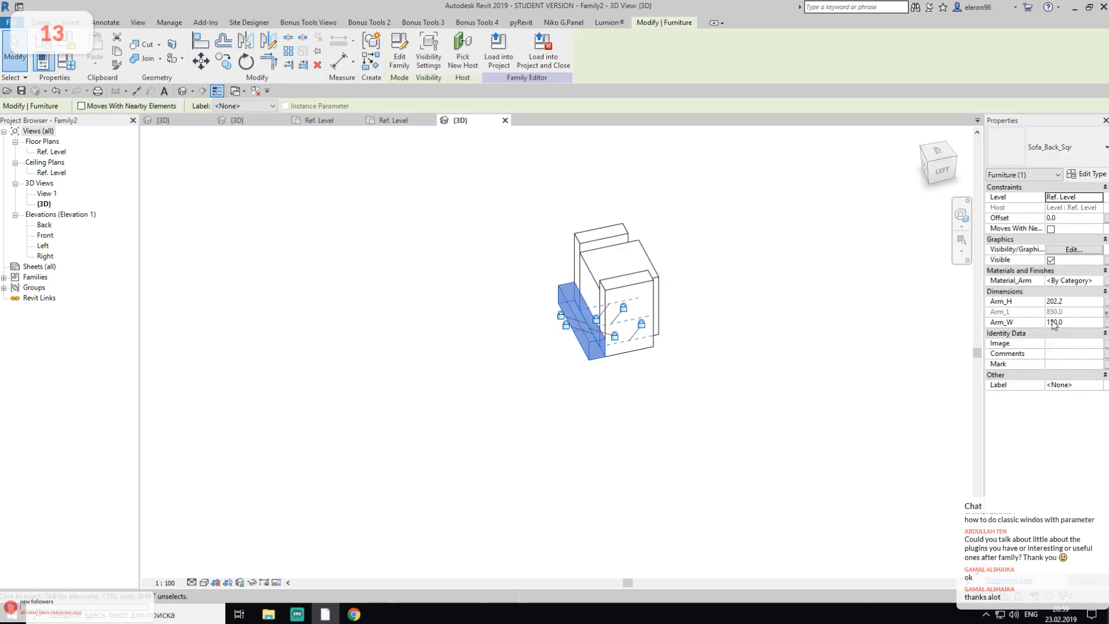
left_click(1105, 303)
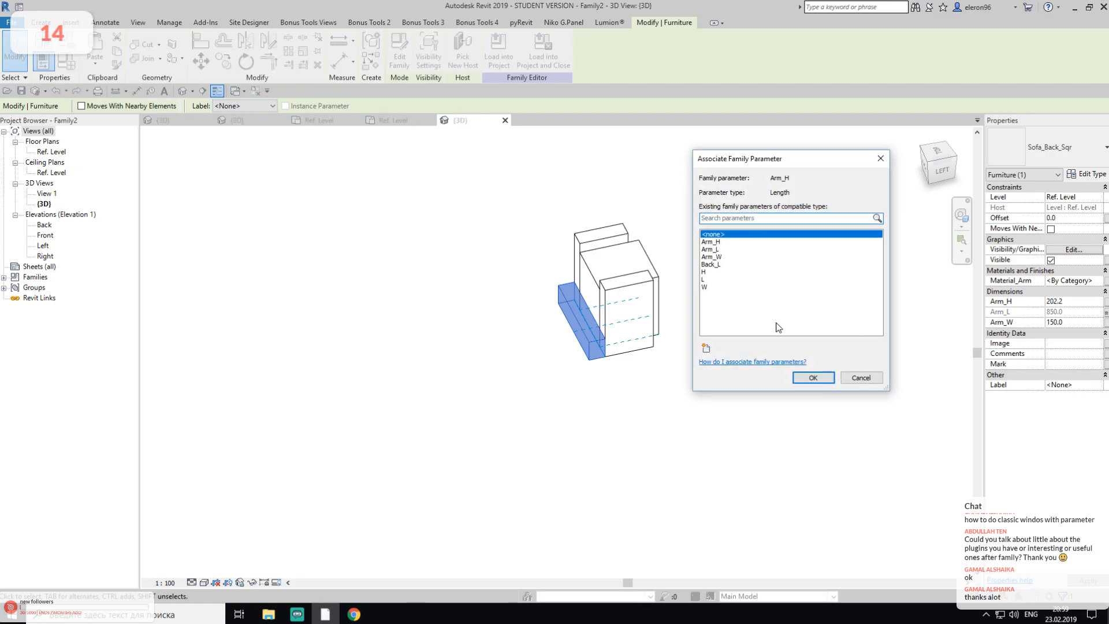
left_click(706, 348)
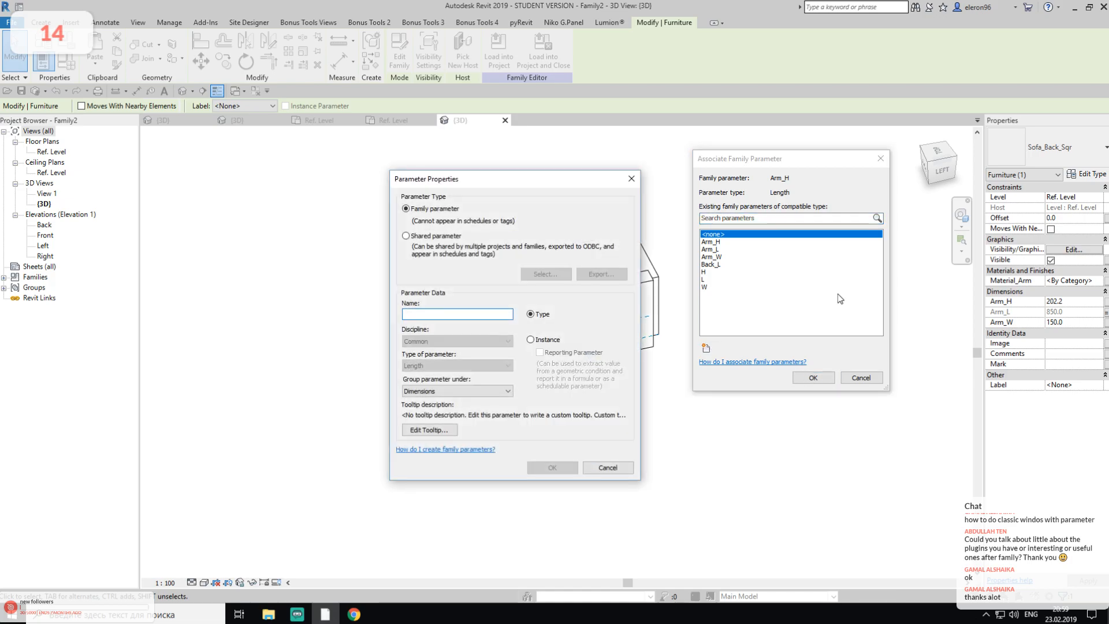
type("Back_")
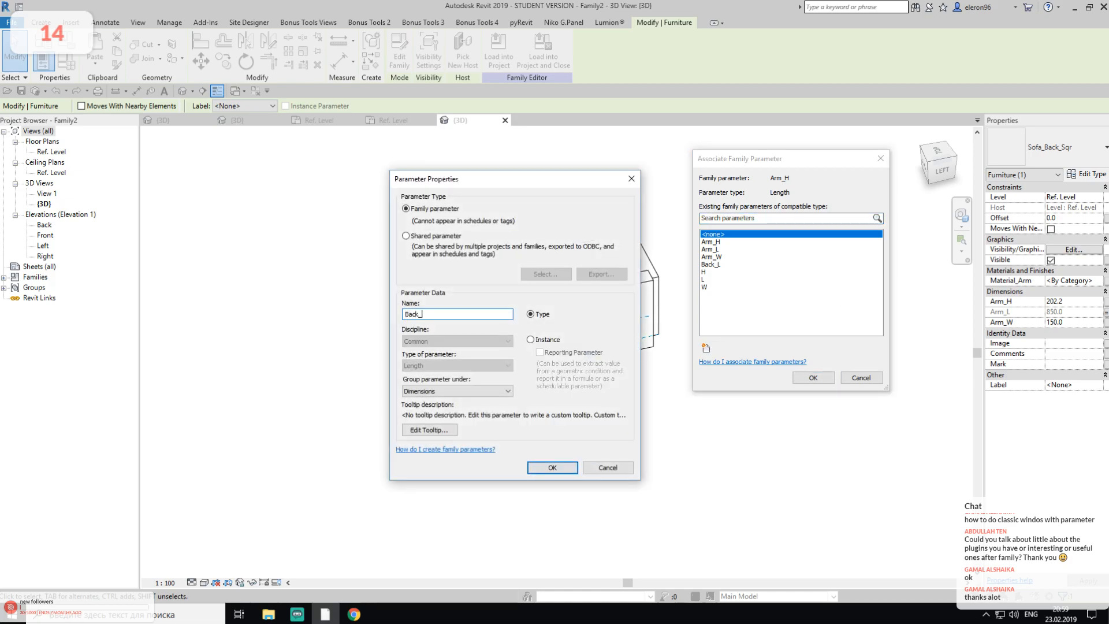
left_click(552, 467)
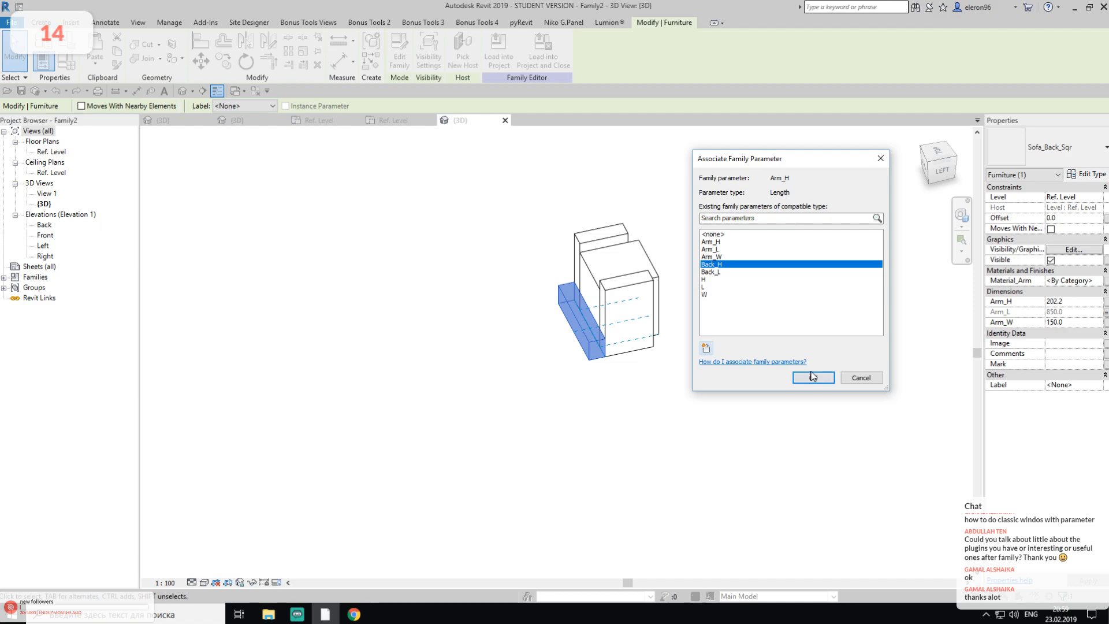
left_click(813, 377)
Drive the Back_H parameter with the formula Arm_H + (Arm_H / 2) and inspect the sofa from the front
left_click(67, 61)
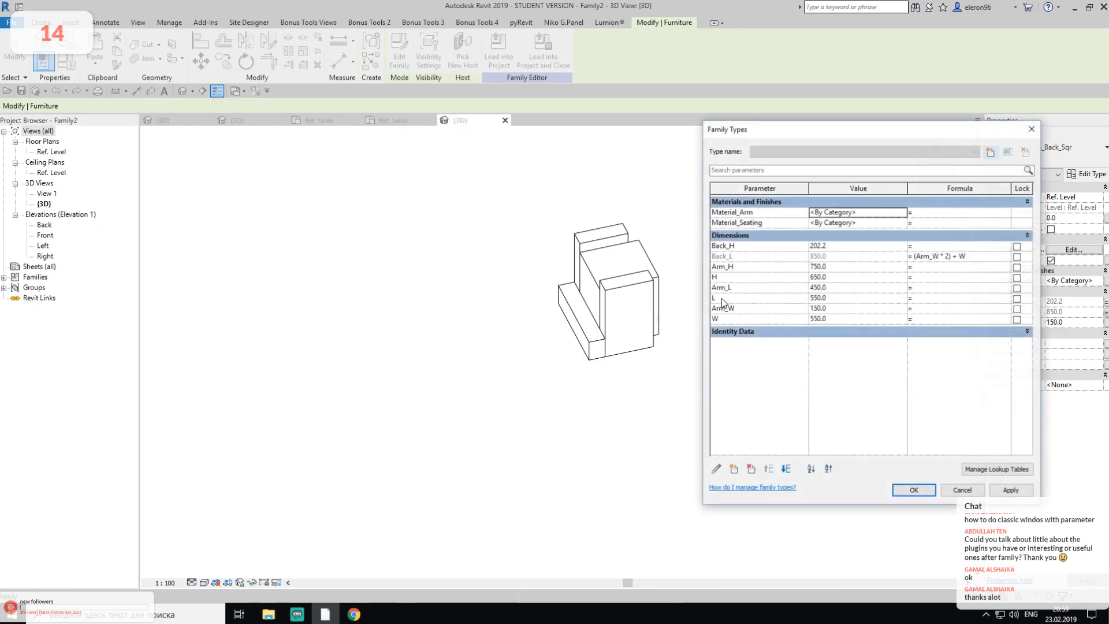
left_click(771, 272)
left_click(941, 246)
type("Arm_H")
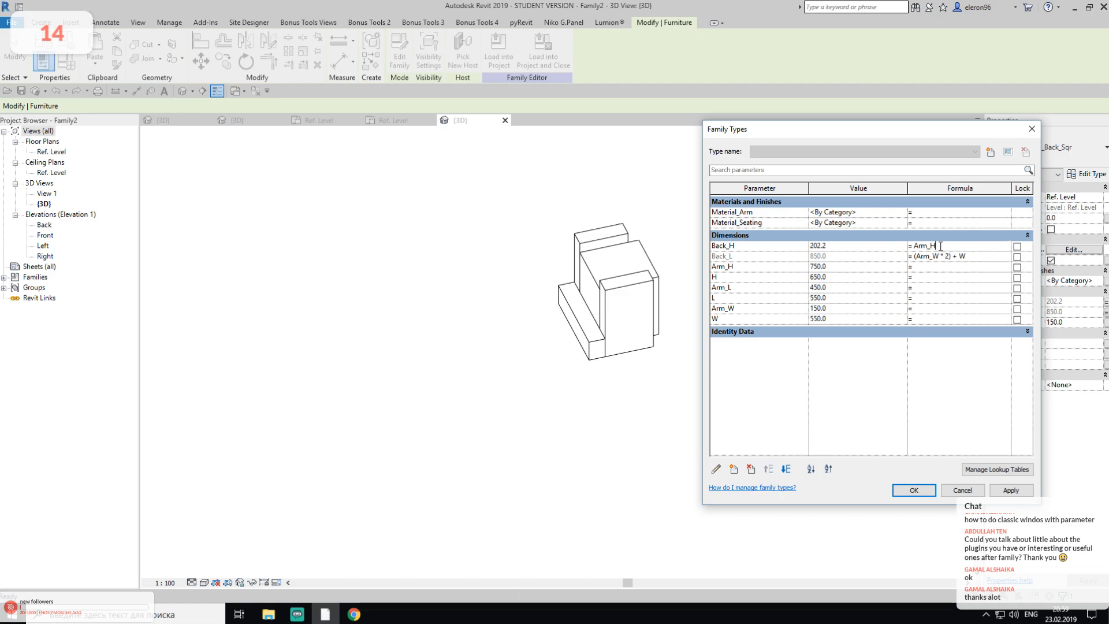
type("+(Arm_H/2")
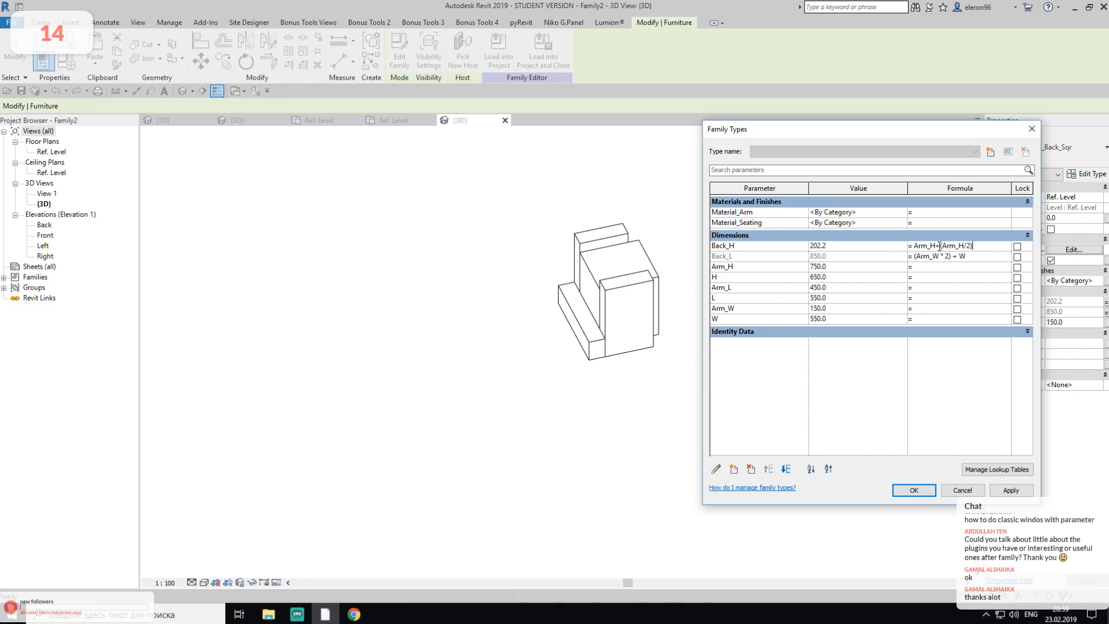
left_click(864, 383)
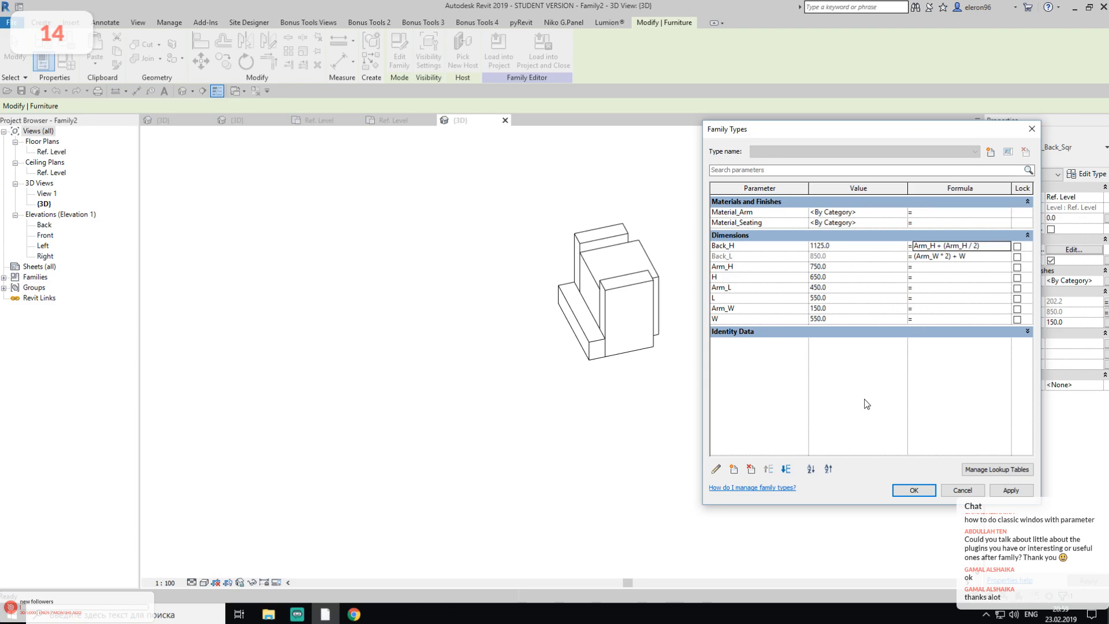
left_click(928, 492)
middle_click_drag(792, 342, 537, 347, "shift")
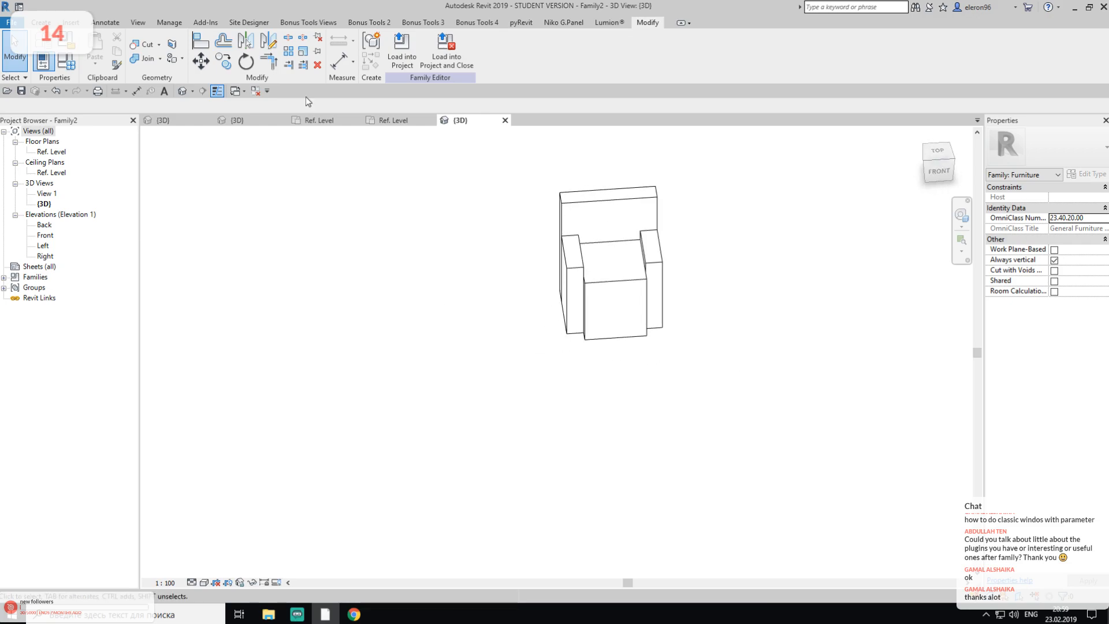
Load the finished sofa family into Project1 only and place one instance on the floor inside the room
left_click(404, 58)
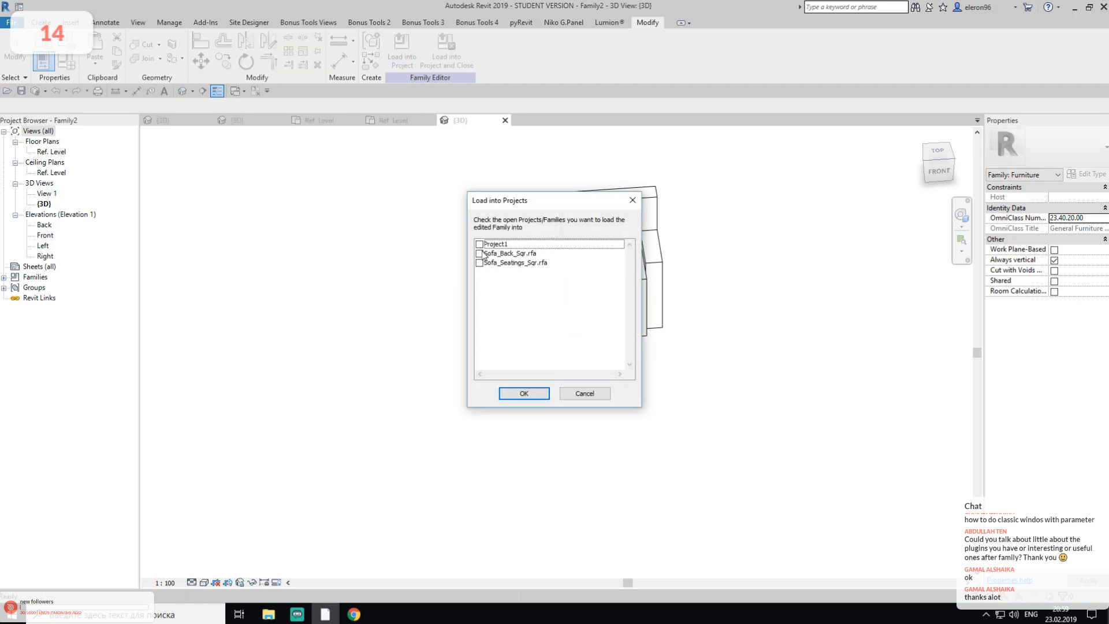
left_click(479, 244)
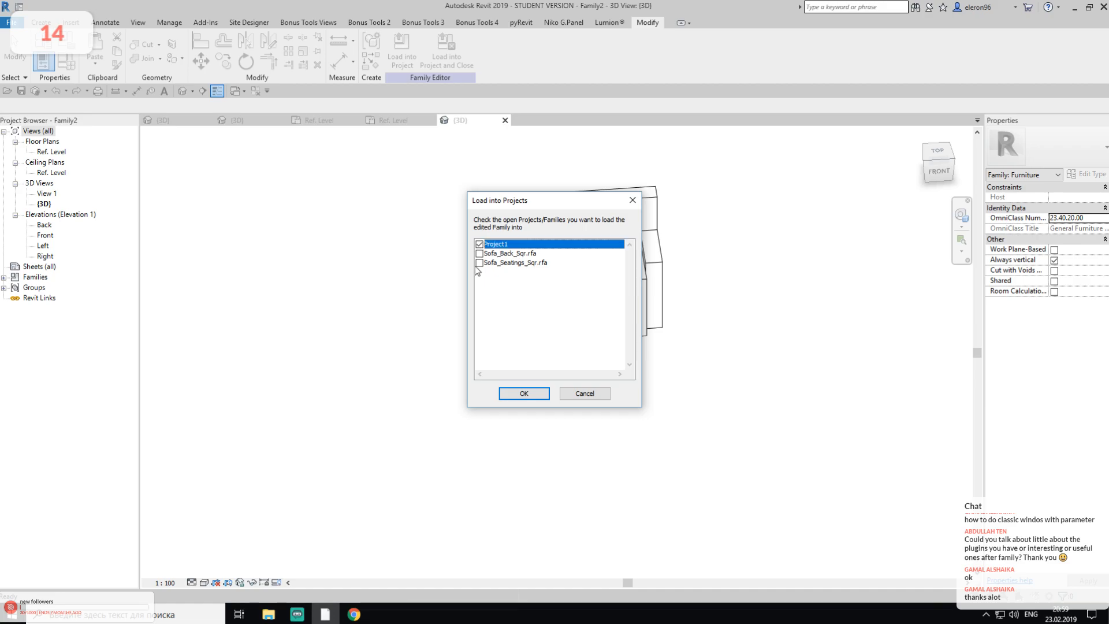
left_click(513, 394)
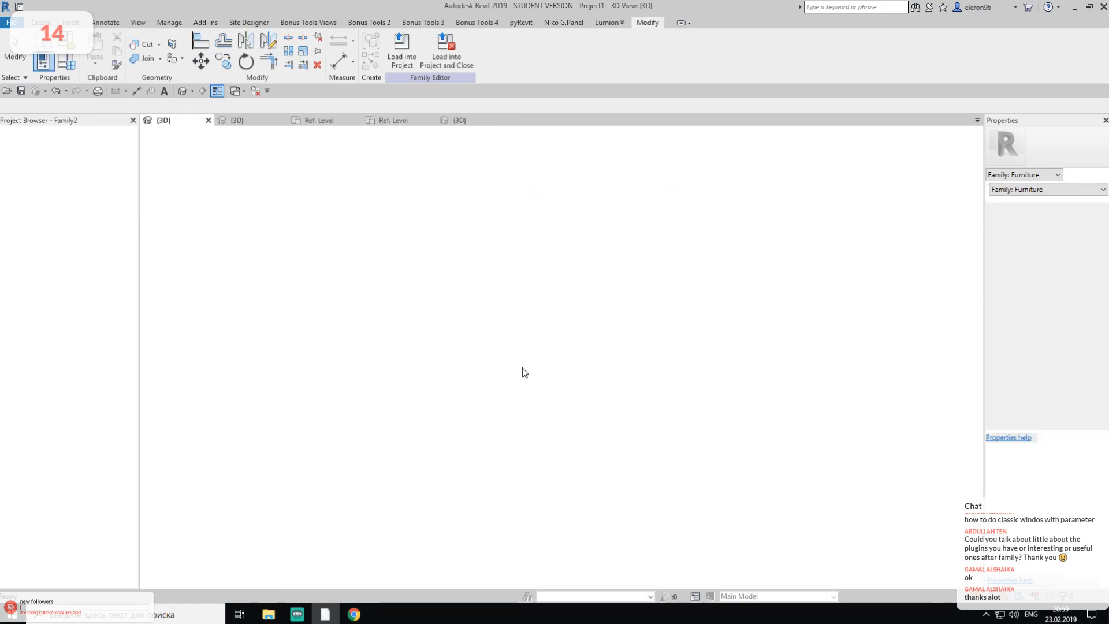
left_click(514, 370)
key("Escape")
key("Escape")
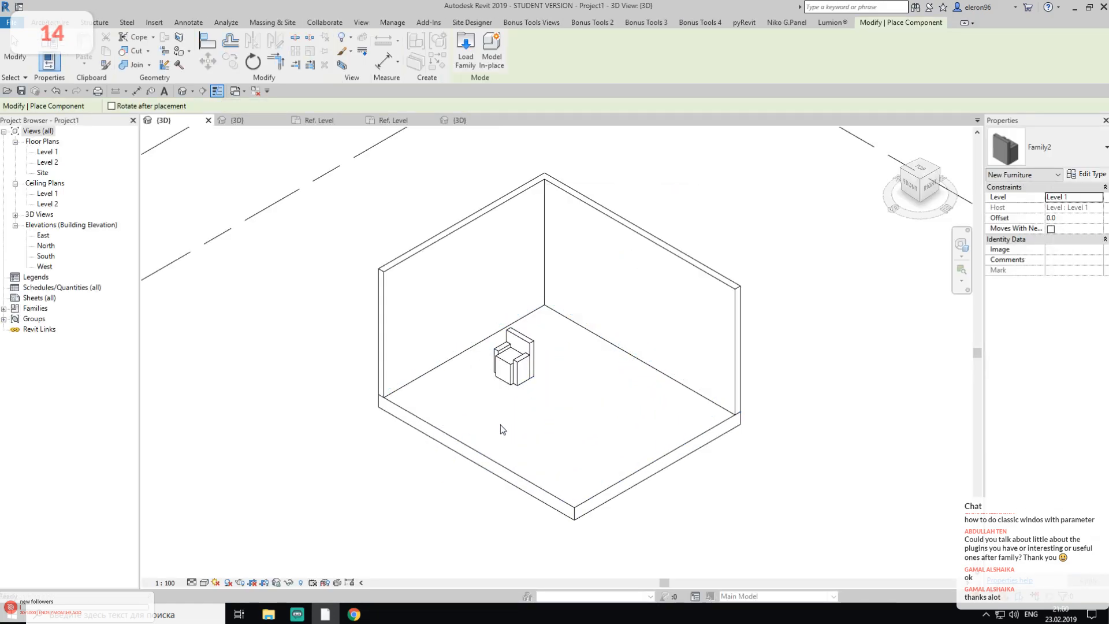
scroll(526, 373, "up", 2)
scroll(527, 373, "up", 2)
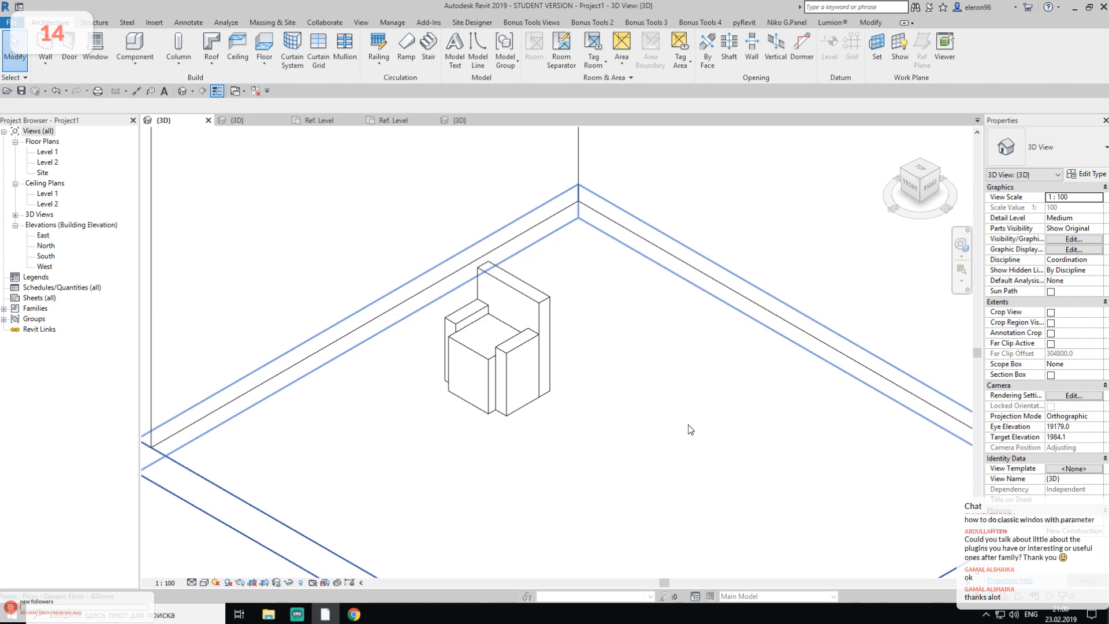
left_click(507, 315)
scroll(587, 375, "down", 5)
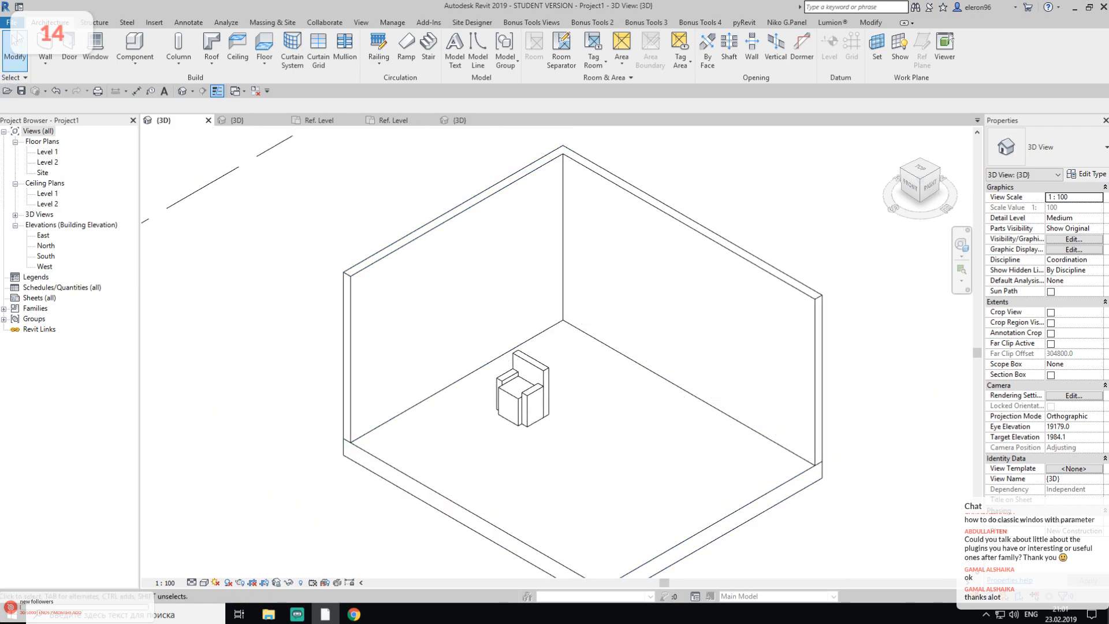
Close the inactive views and create a new family from the Metric Generic Model face based.rft template
left_click(256, 90)
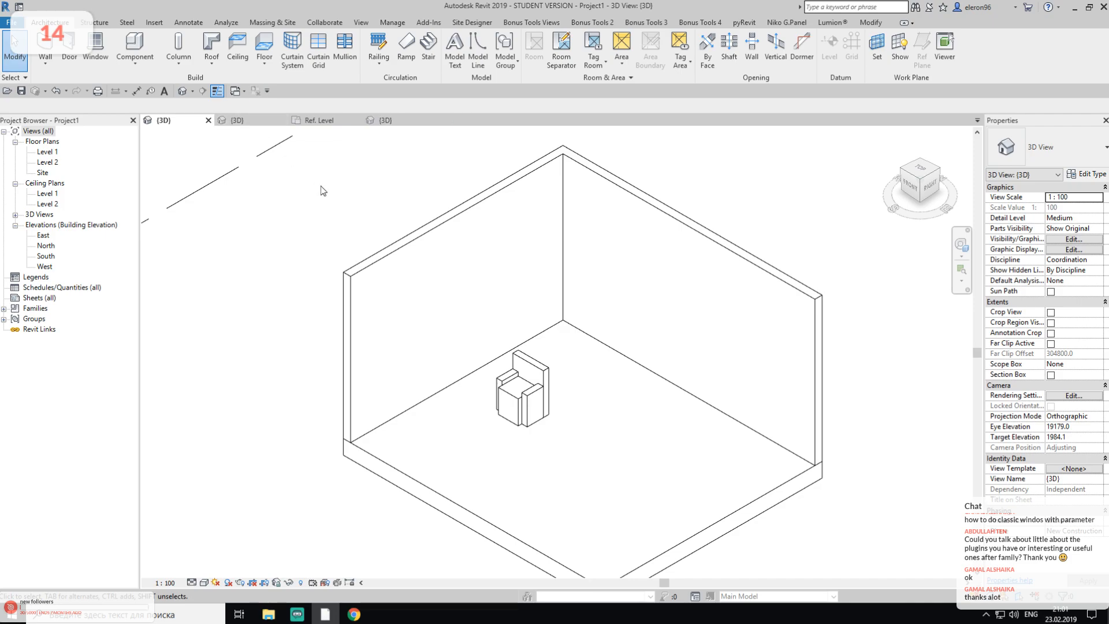
left_click(12, 22)
mouse_move(69, 67)
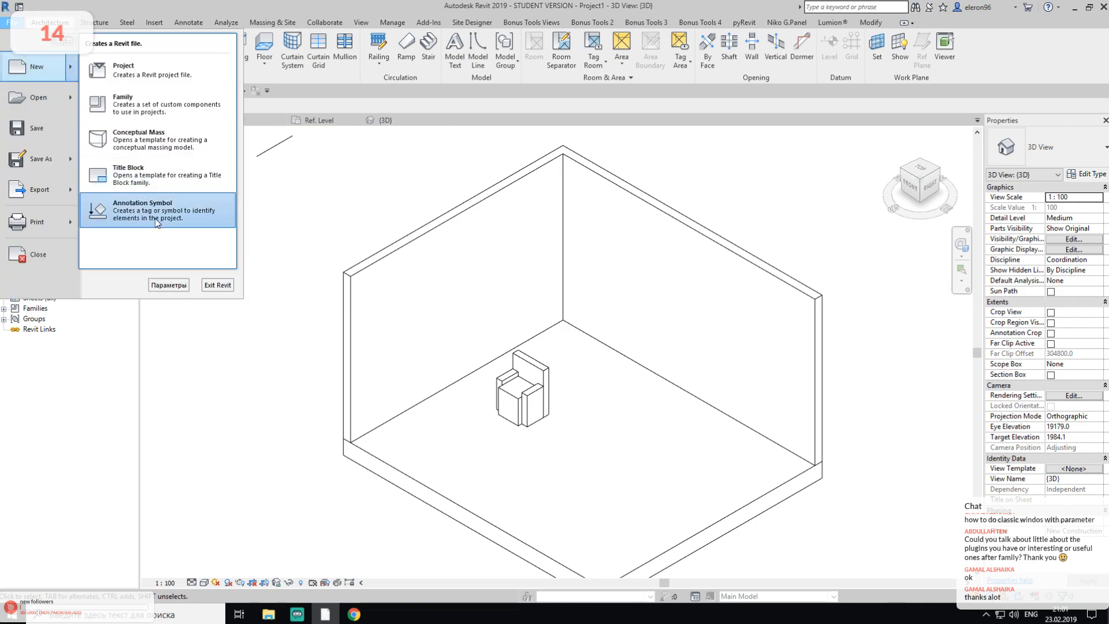
left_click(162, 112)
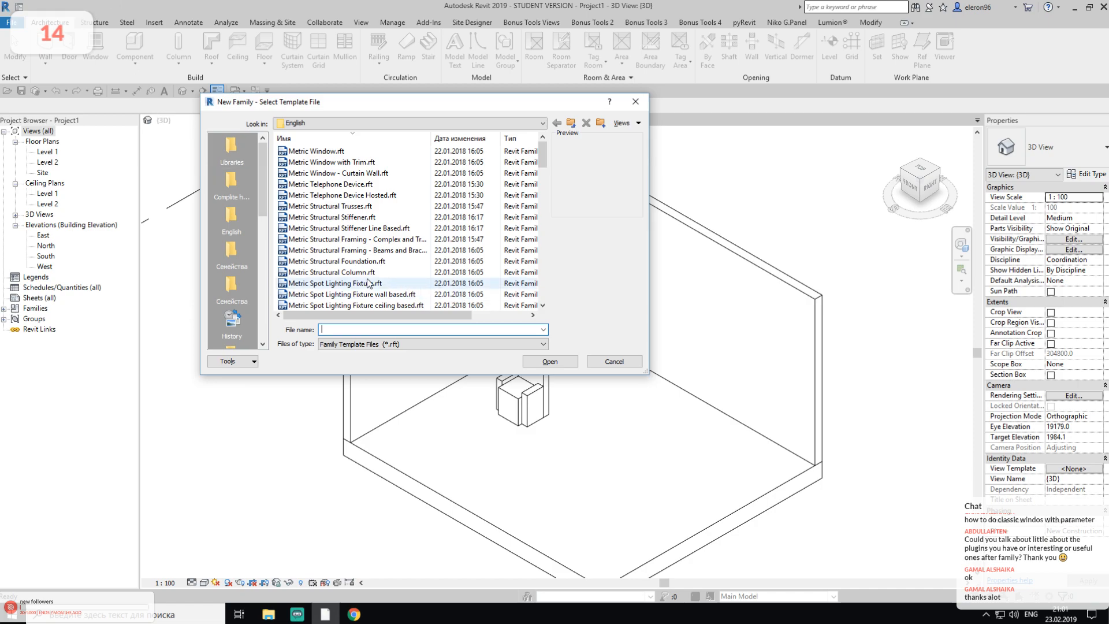
scroll(372, 248, "down", 6)
scroll(373, 248, "down", 9)
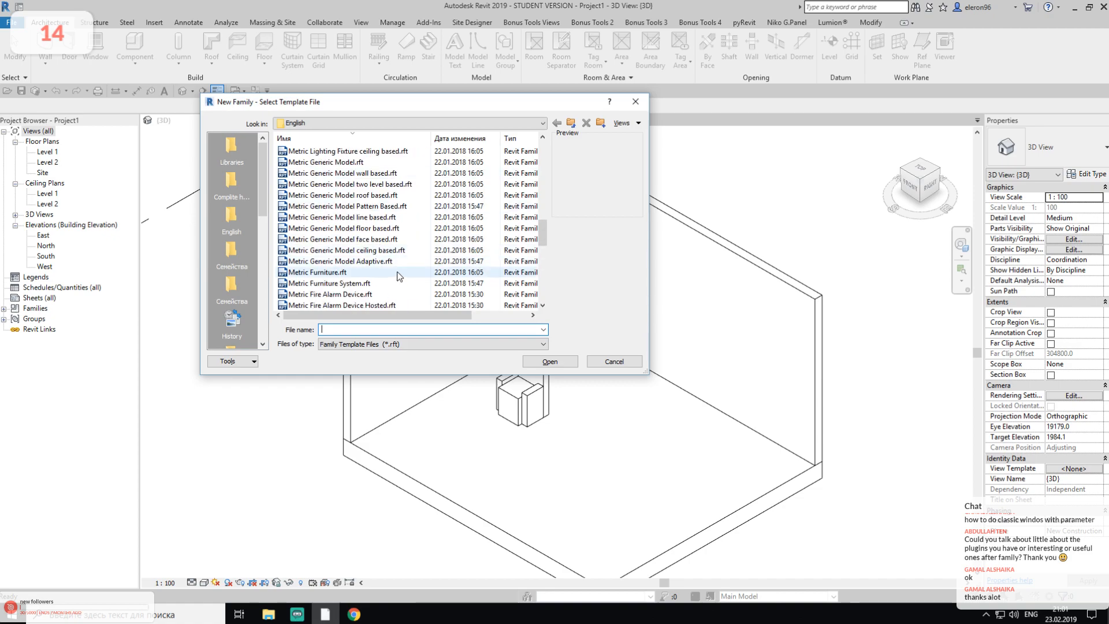
left_click(401, 241)
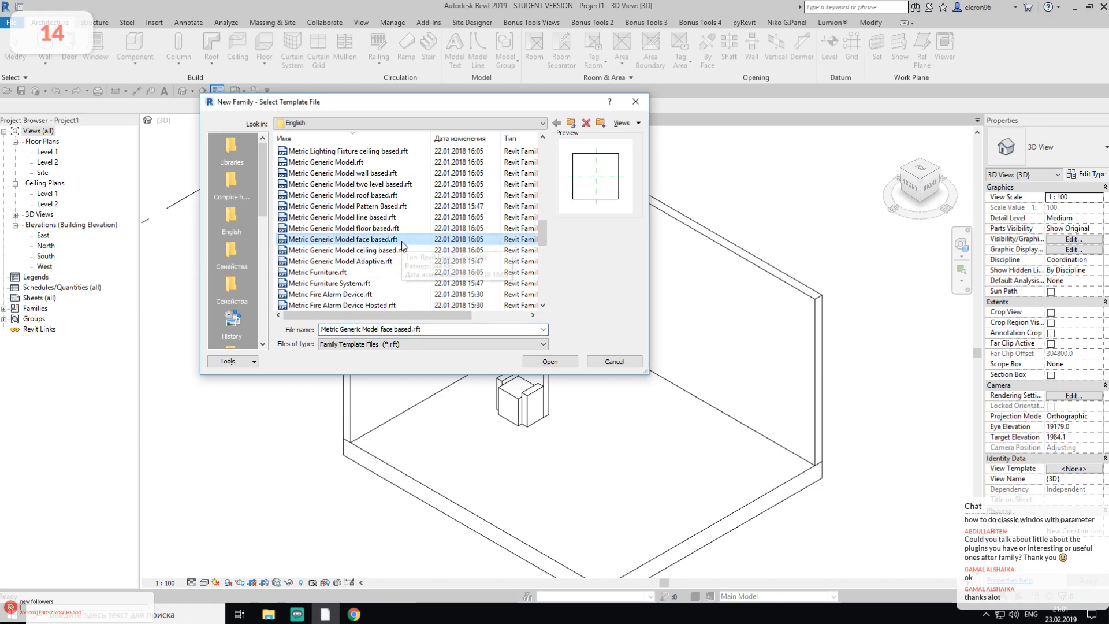
left_click(556, 363)
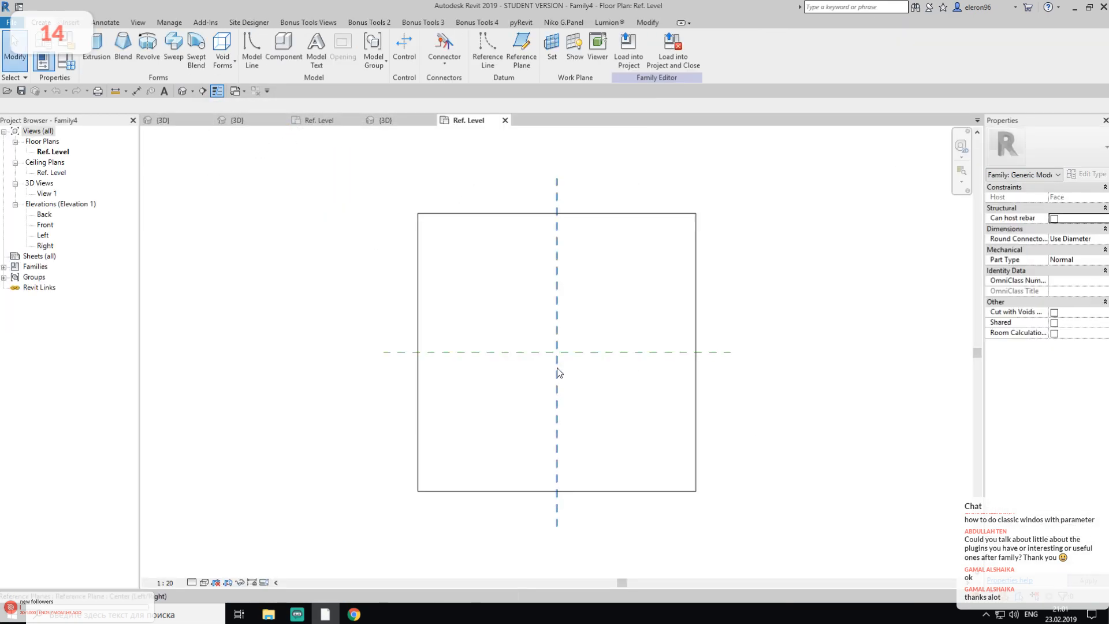
Start a void extrusion and sketch a rectangle about 1000 mm wide around the intersection of the centre reference planes
scroll(581, 346, "up", 2)
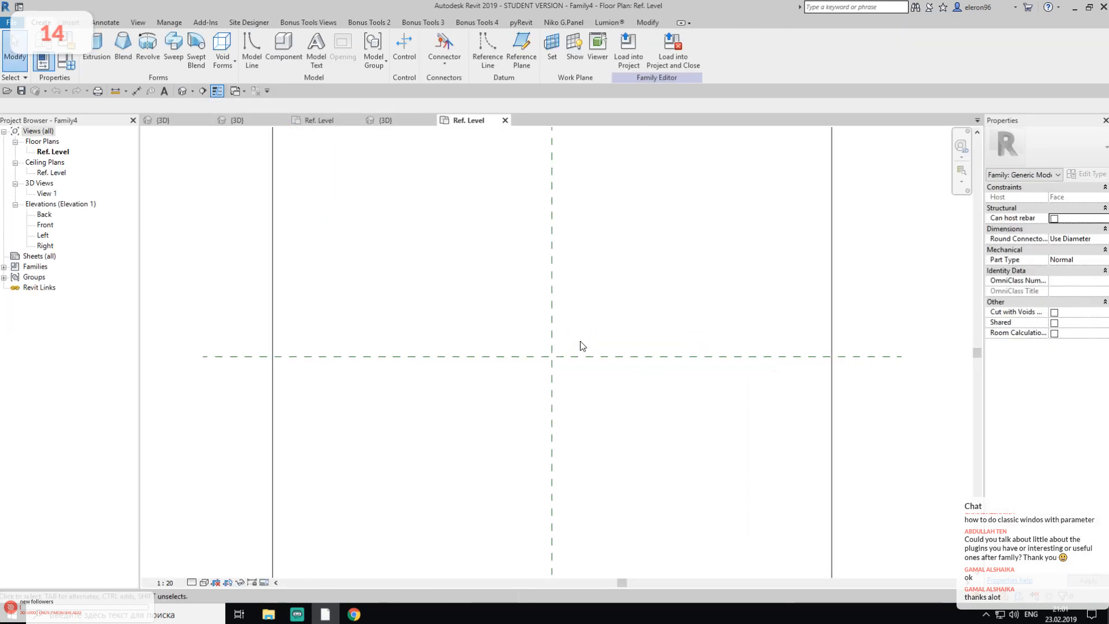
left_click(223, 55)
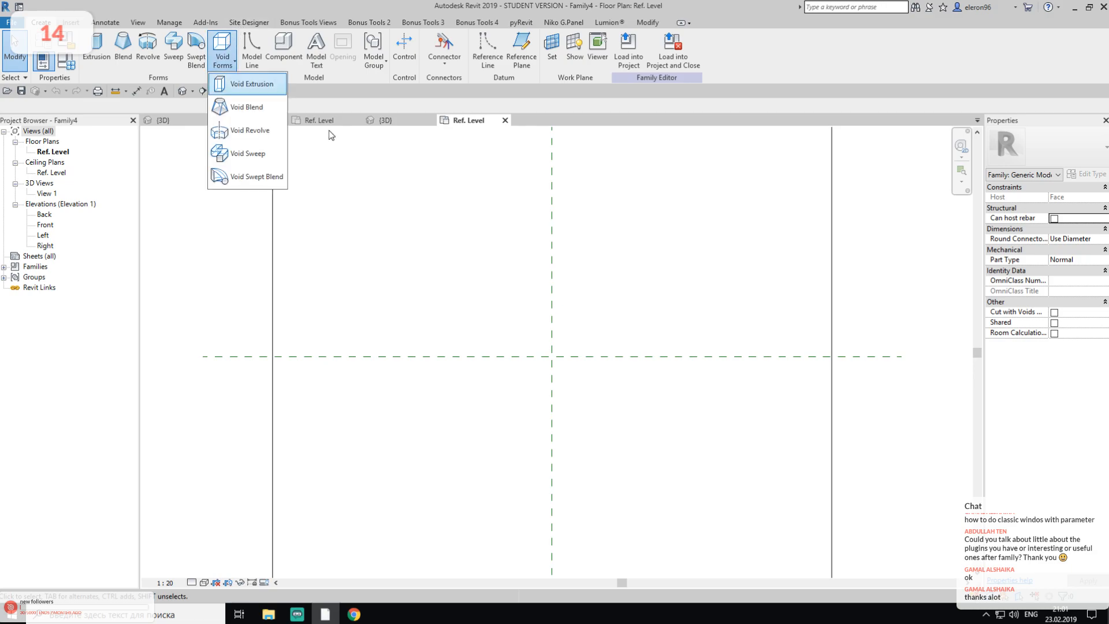
left_click(246, 85)
left_click(433, 38)
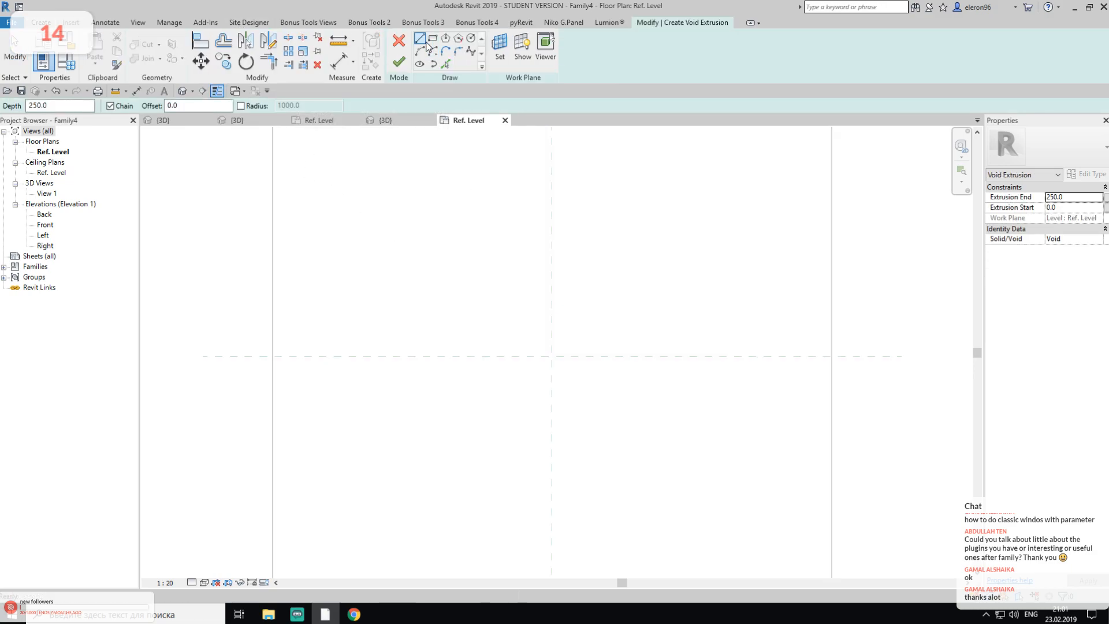
left_click(384, 213)
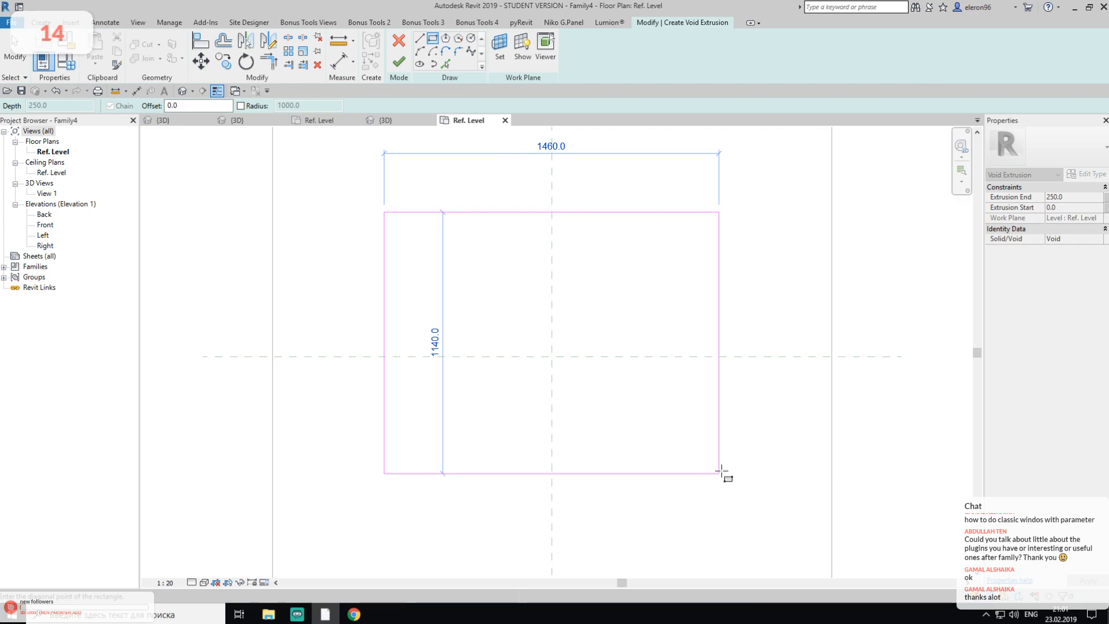
key("Escape")
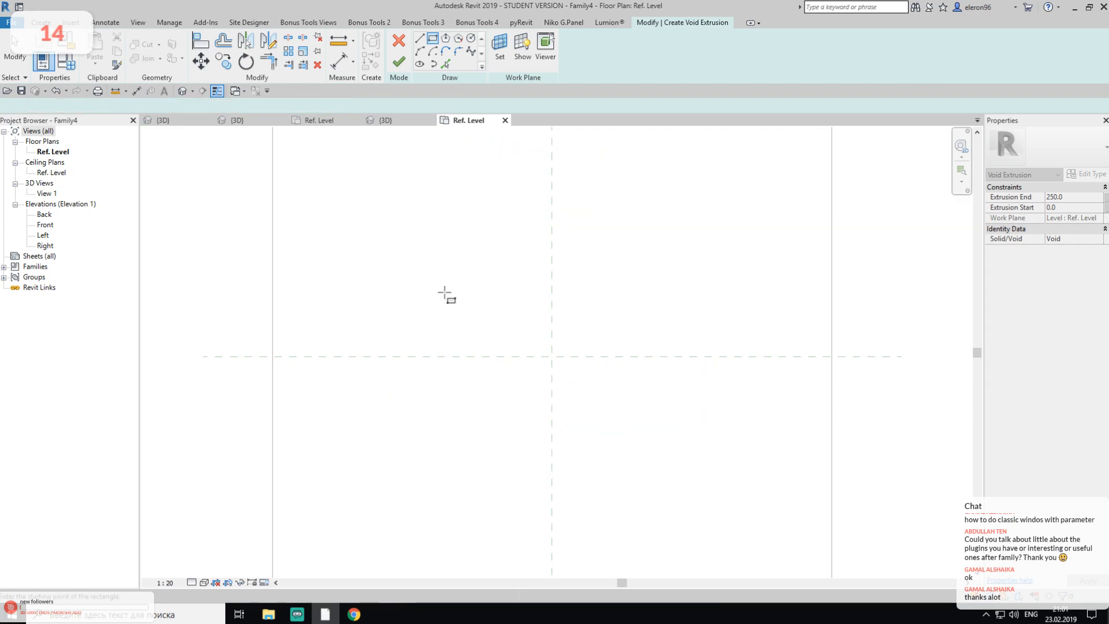
left_click(463, 279)
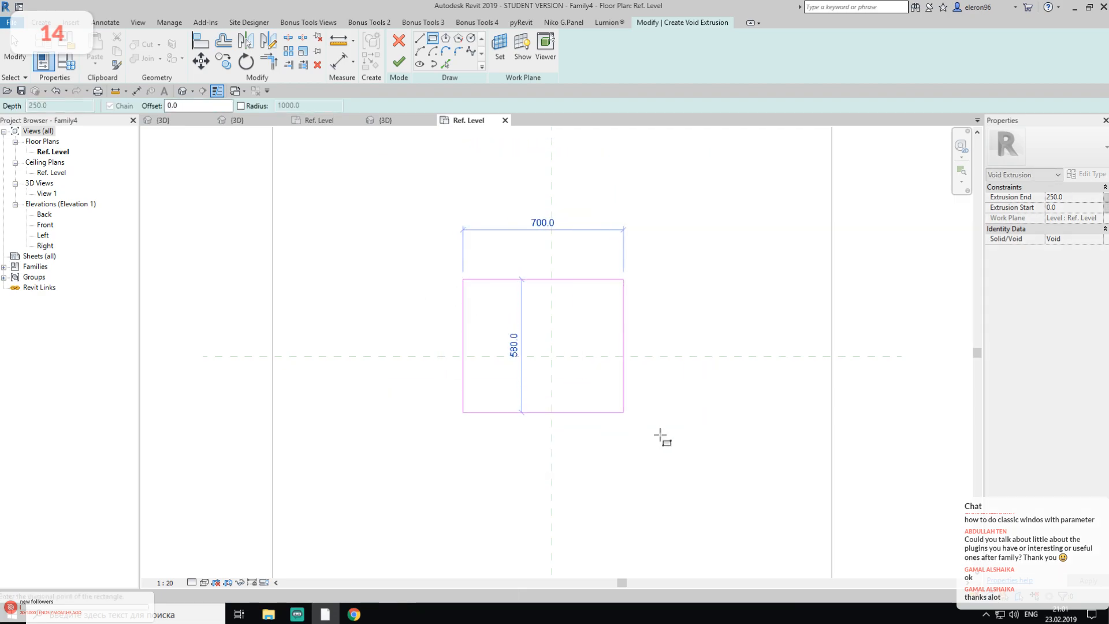
left_click(692, 462)
key("Escape")
Dimension the rectangle's vertical sides to the vertical centre plane and make both distances equal
key("d")
key("i")
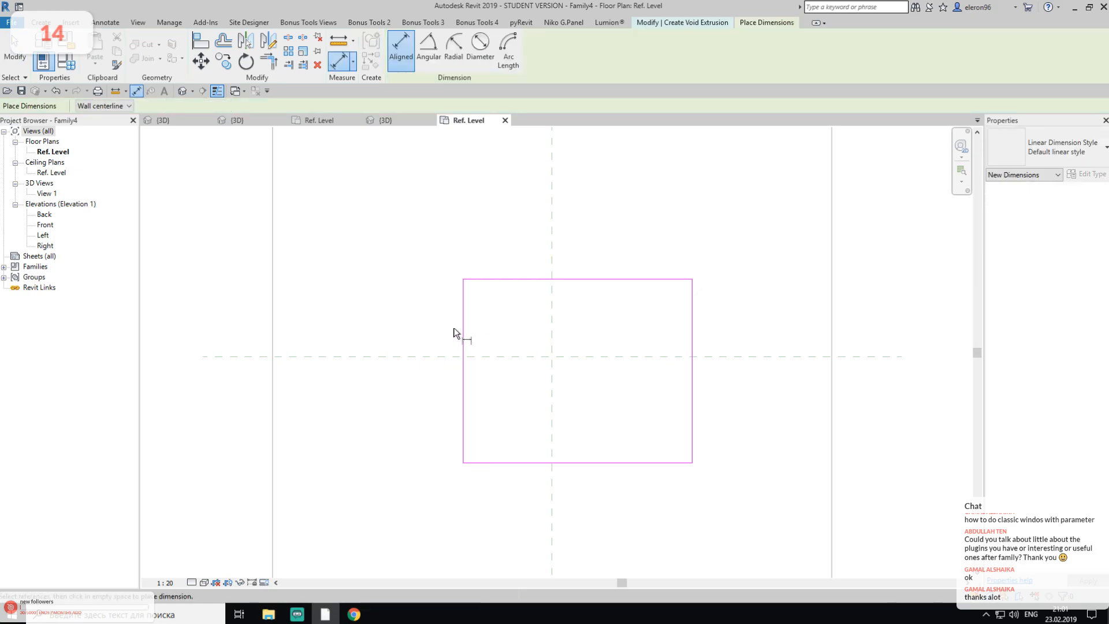
left_click(461, 322)
left_click(565, 316)
left_click(688, 317)
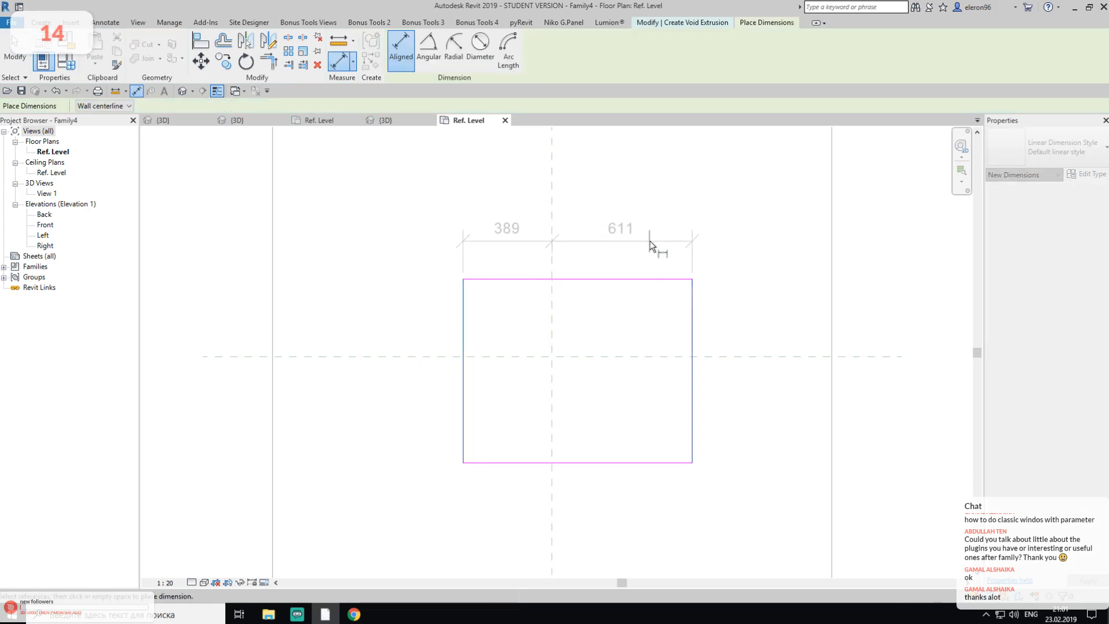
left_click(656, 243)
left_click(552, 182)
Dimension the rectangle's horizontal sides to the horizontal centre plane and make both distances equal
left_click(532, 280)
left_click(513, 356)
left_click(524, 462)
left_click(355, 393)
left_click(300, 370)
key("Escape")
key("Escape")
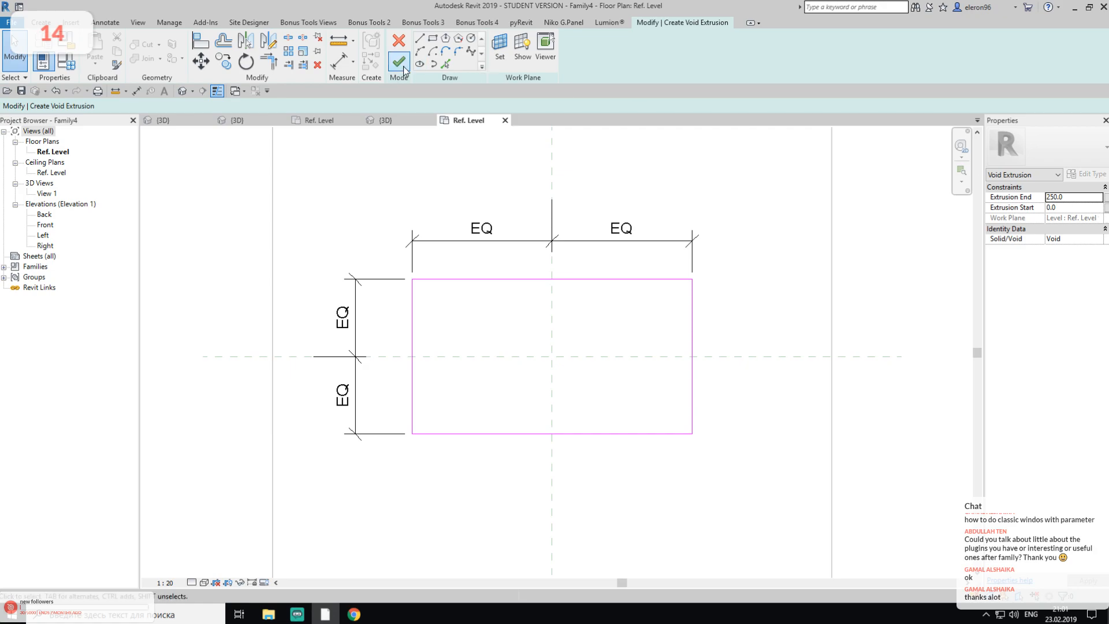
Set the void's Extrusion Start to -250 and finish the void extrusion
left_click(1066, 207)
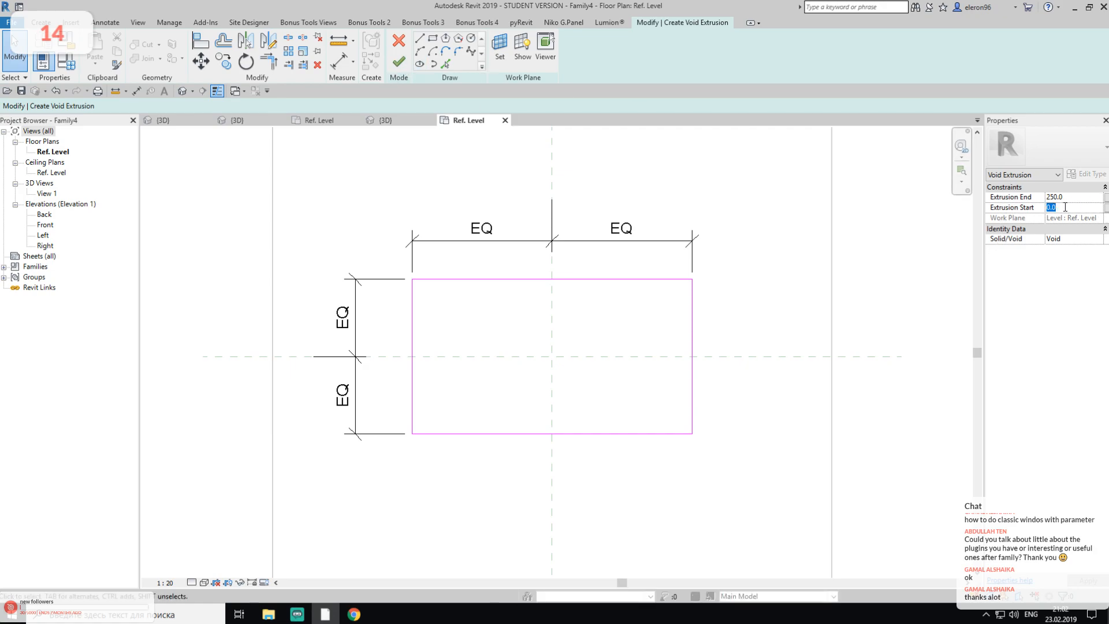
type("5")
type("50")
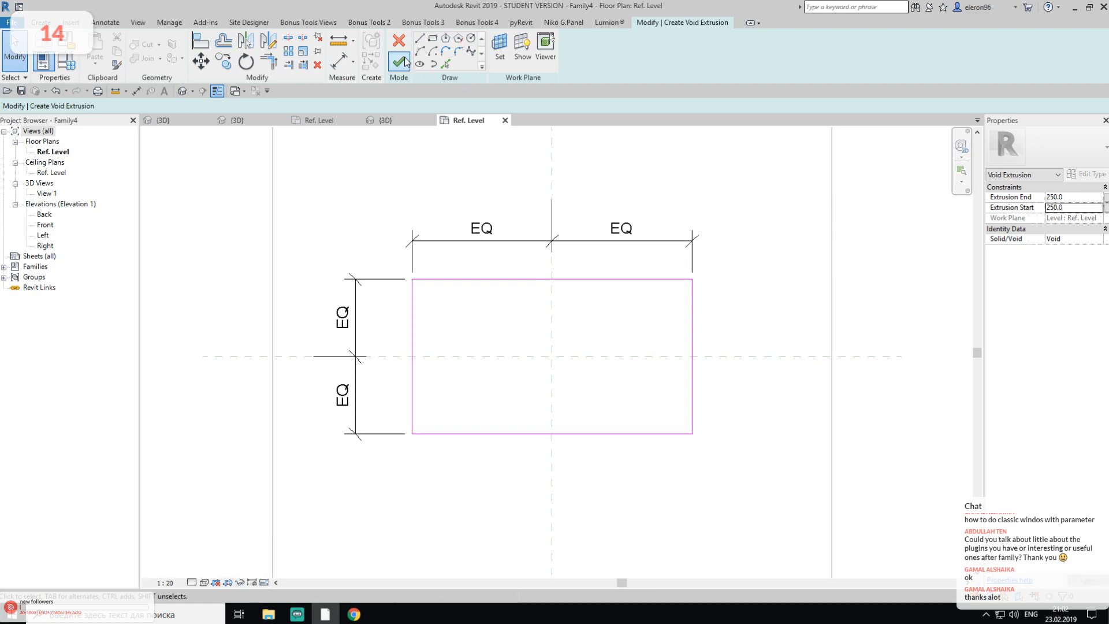
left_click(399, 61)
key("Escape")
left_click(1053, 208)
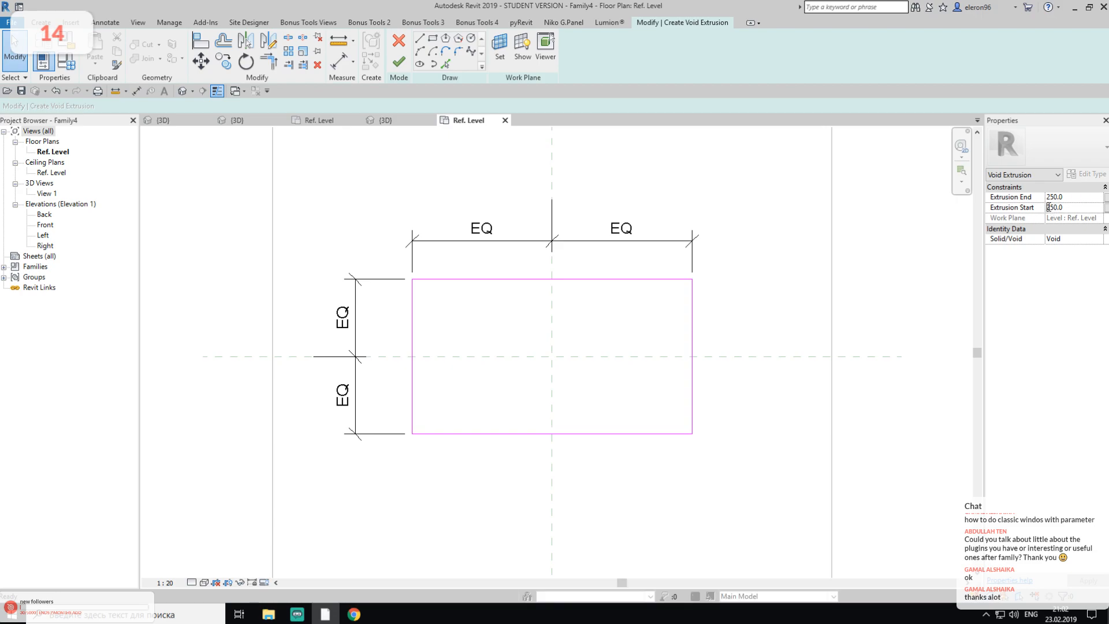
type("-")
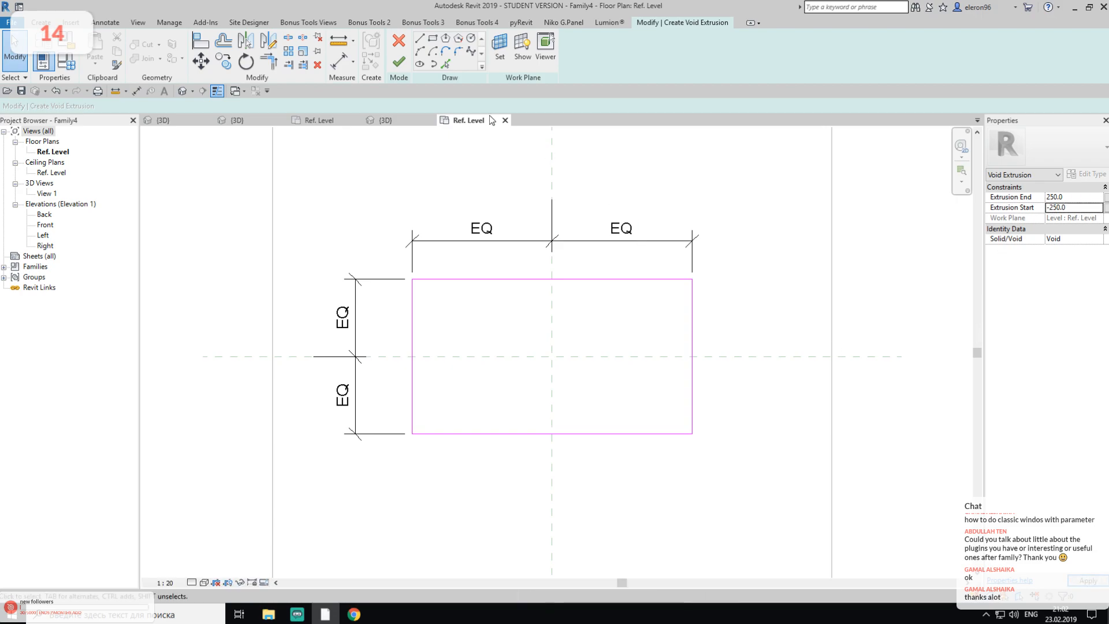
left_click(398, 62)
left_click(249, 134)
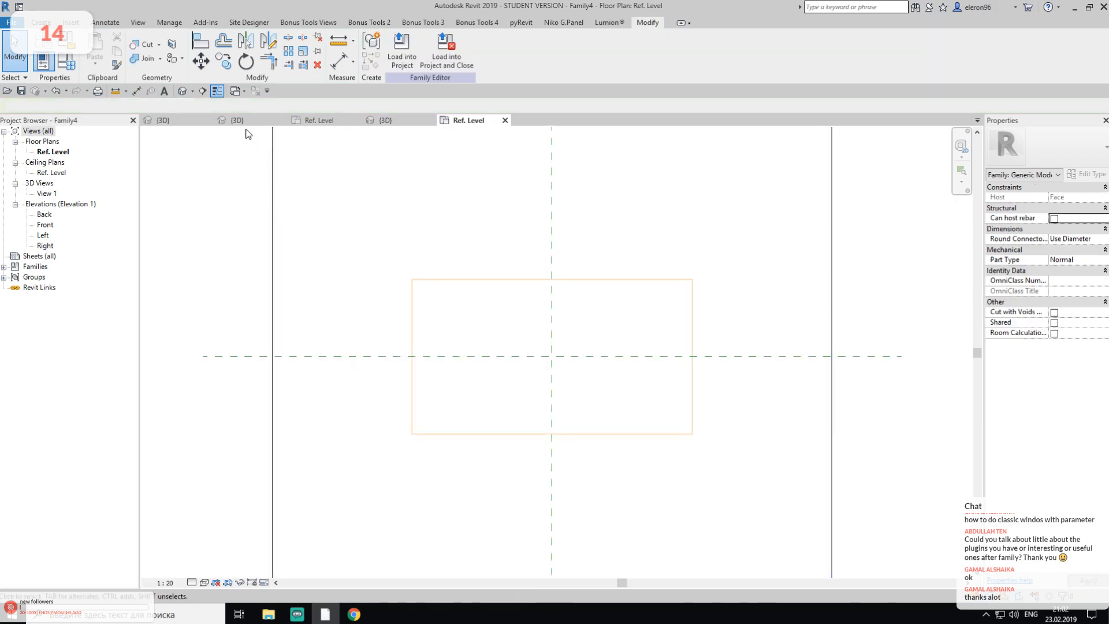
In the 3D view, cut the host slab with the rectangular void and inspect the opening
left_click(183, 90)
middle_click_drag(665, 332, 537, 329, "shift")
left_click(147, 58)
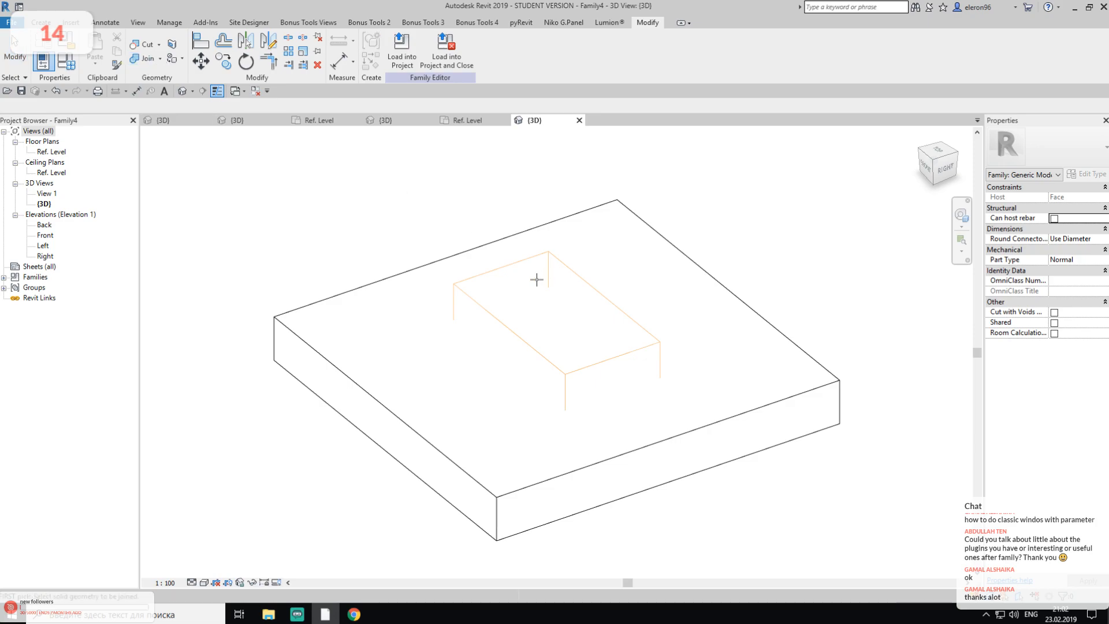
key("Escape")
left_click(145, 45)
left_click(455, 293)
left_click(433, 320)
key("Escape")
middle_click_drag(856, 306, 897, 324, "shift")
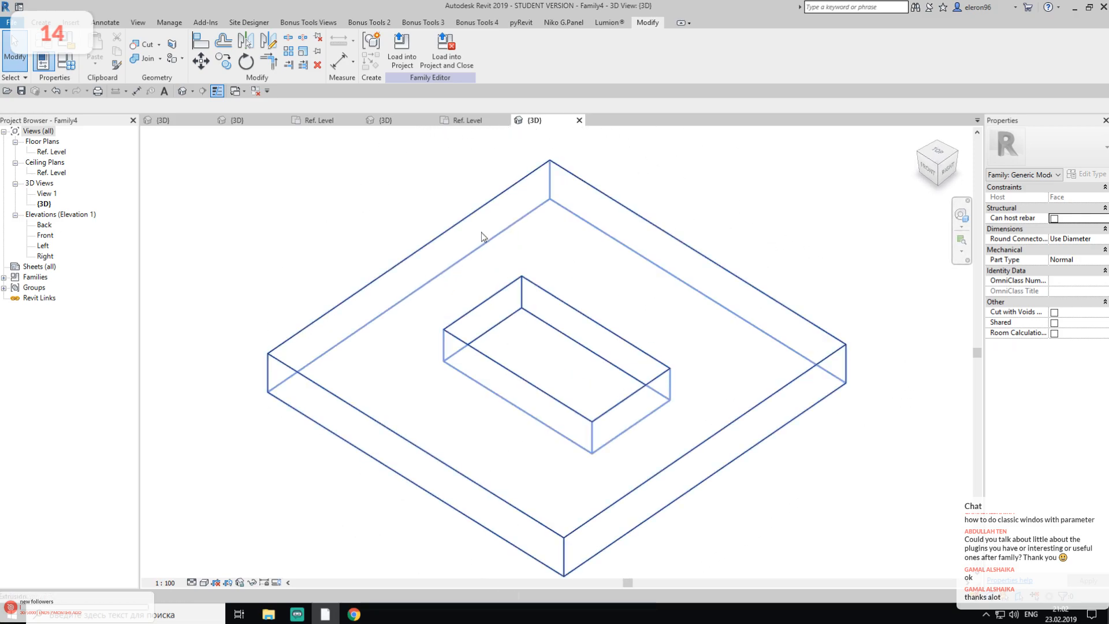
In the Ref. Level plan, start a solid extrusion and sketch a vertical rectangle 120 mm wide and 1020 mm long across the opening
left_click(469, 121)
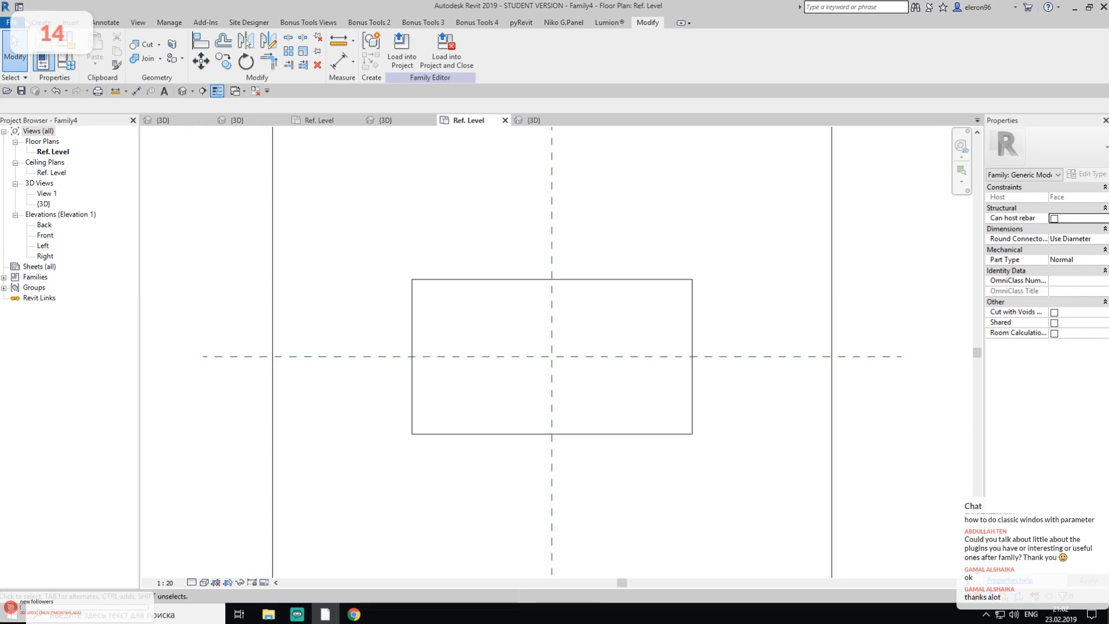
left_click(41, 22)
left_click(104, 46)
left_click(433, 39)
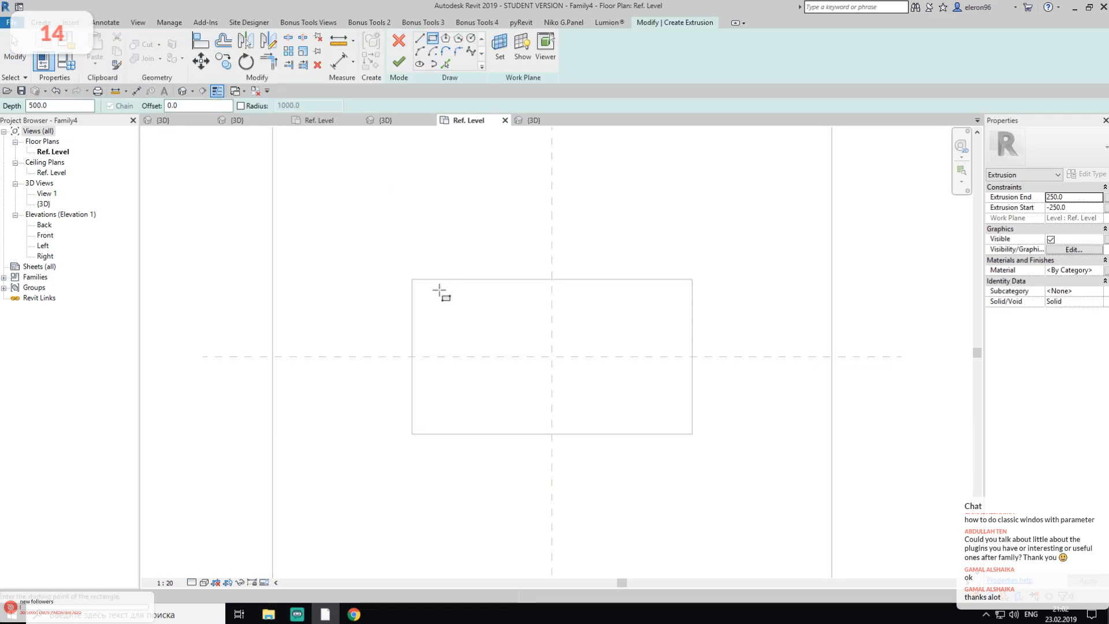
left_click(449, 243)
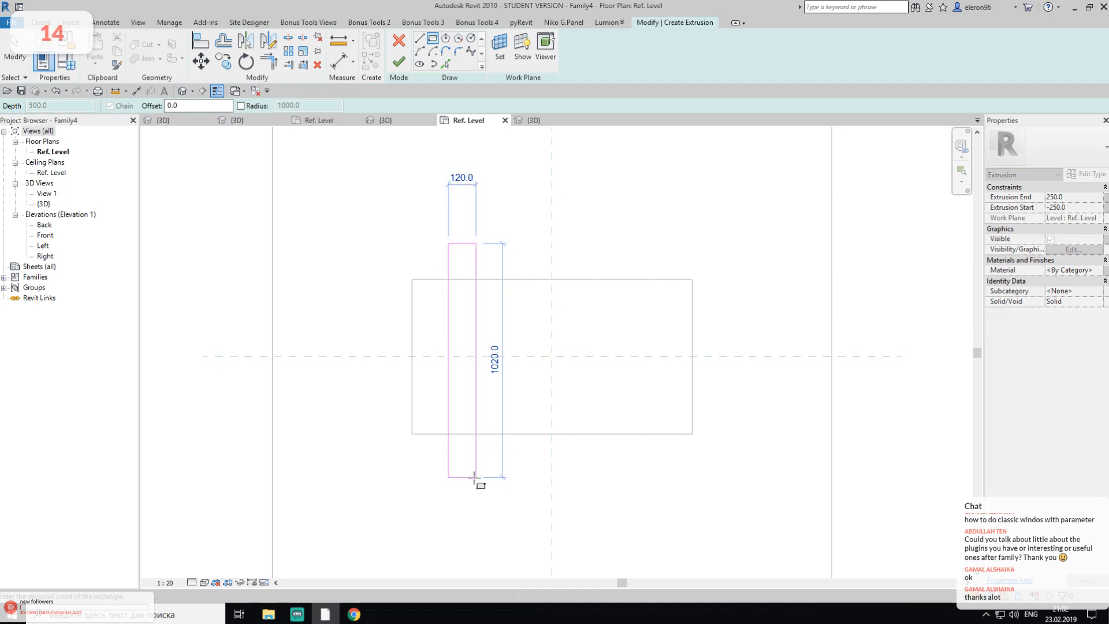
left_click(476, 477)
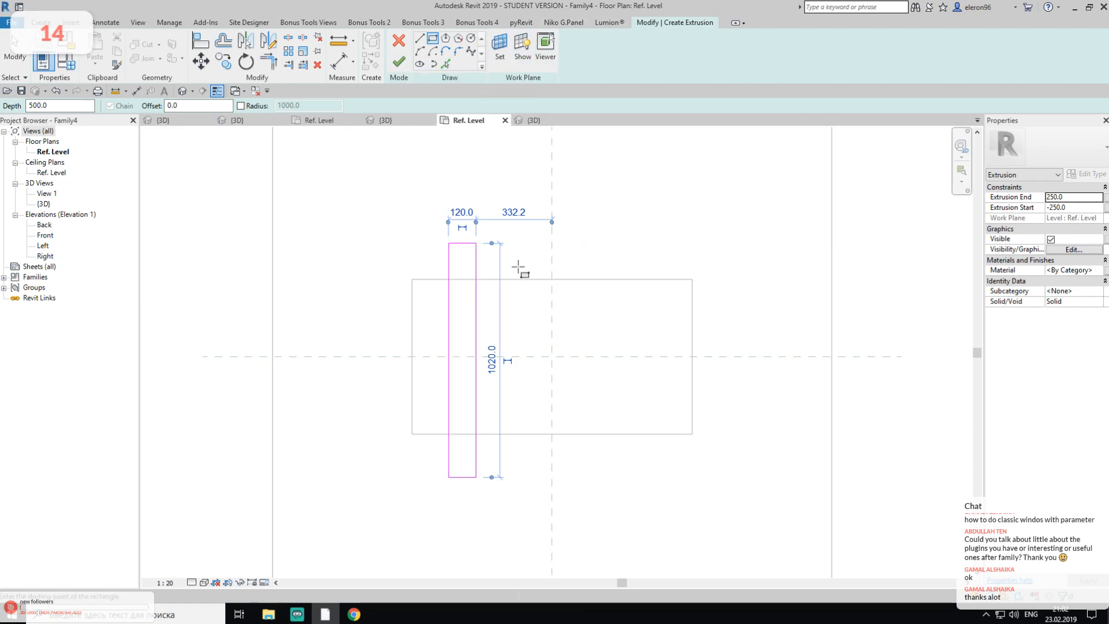
Dimension the narrow rectangle's width between its long sides and finish the solid extrusion
key("d")
key("i")
left_click(475, 315)
left_click(469, 201)
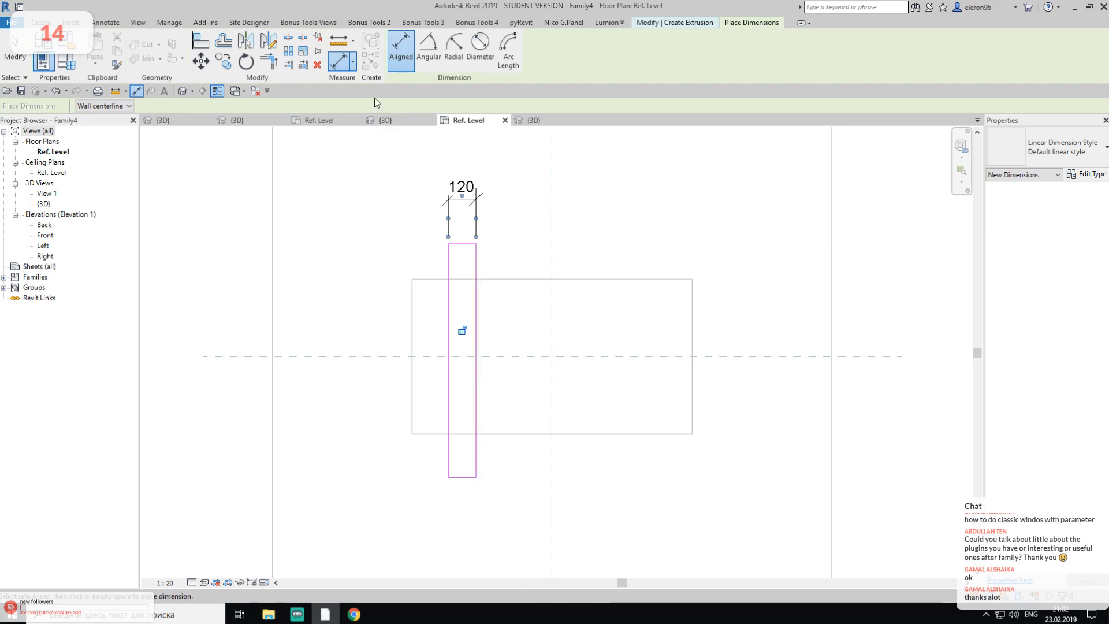
key("Escape")
key("Escape")
left_click(398, 62)
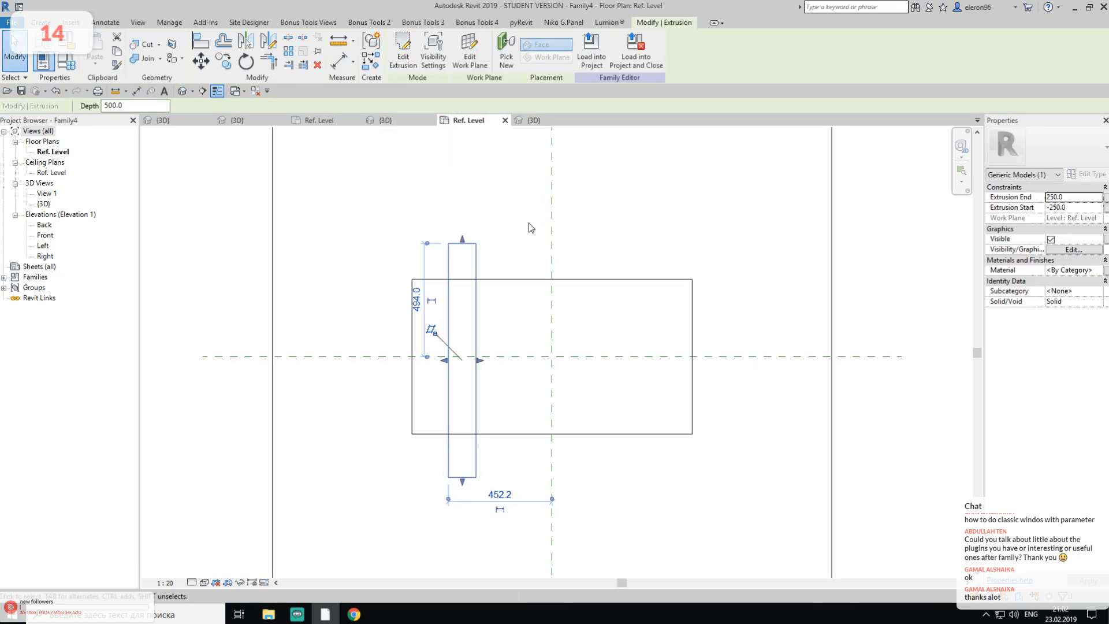
left_click(505, 231)
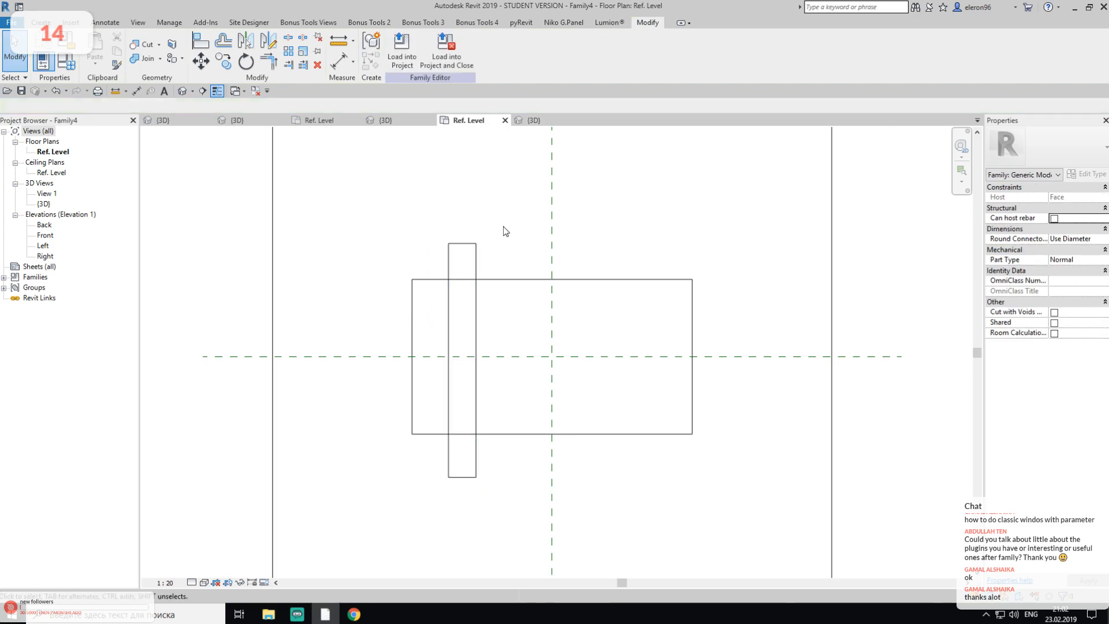
Shorten the narrow solid bar at both ends so it lies inside the rectangular opening
key("a")
key("l")
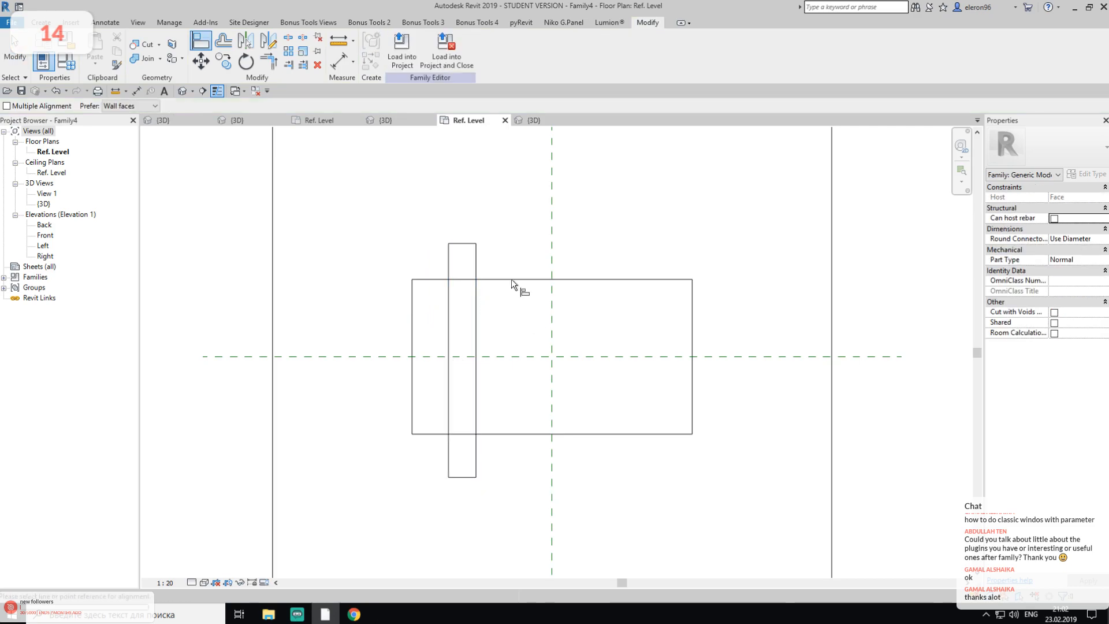
key("Escape")
left_click(466, 254)
left_click_drag(466, 255, 465, 299)
left_click_drag(462, 482, 462, 417)
key("Escape")
scroll(486, 410, "up", 5)
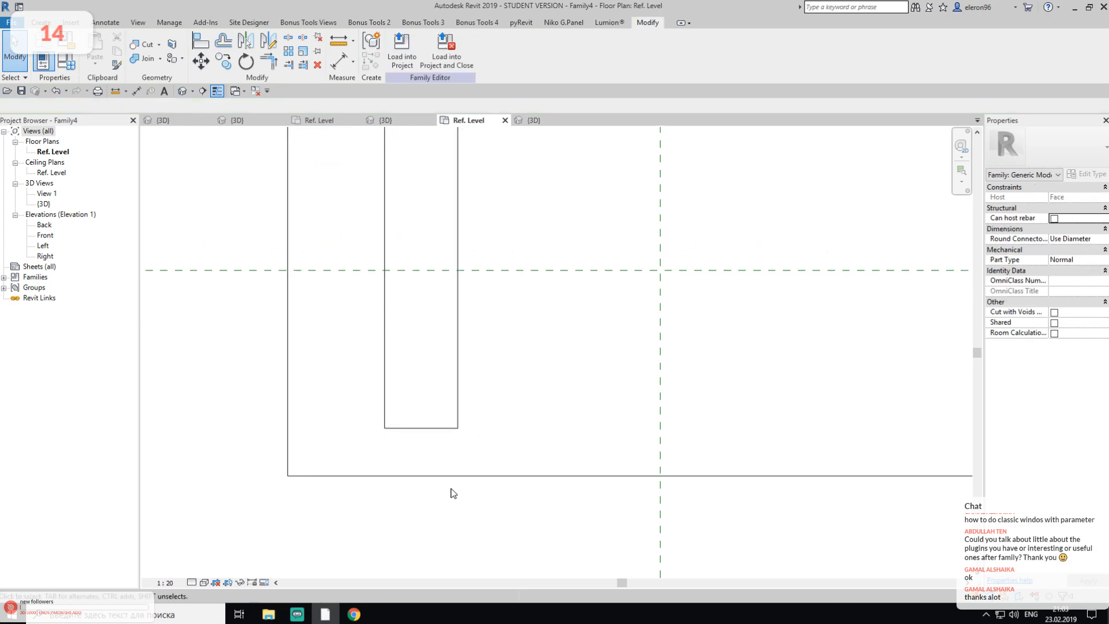
Edit the void extrusion's sketch, dimension its upper edge to the horizontal center reference plane, and finish the sketch
left_click(462, 476)
scroll(532, 428, "down", 3)
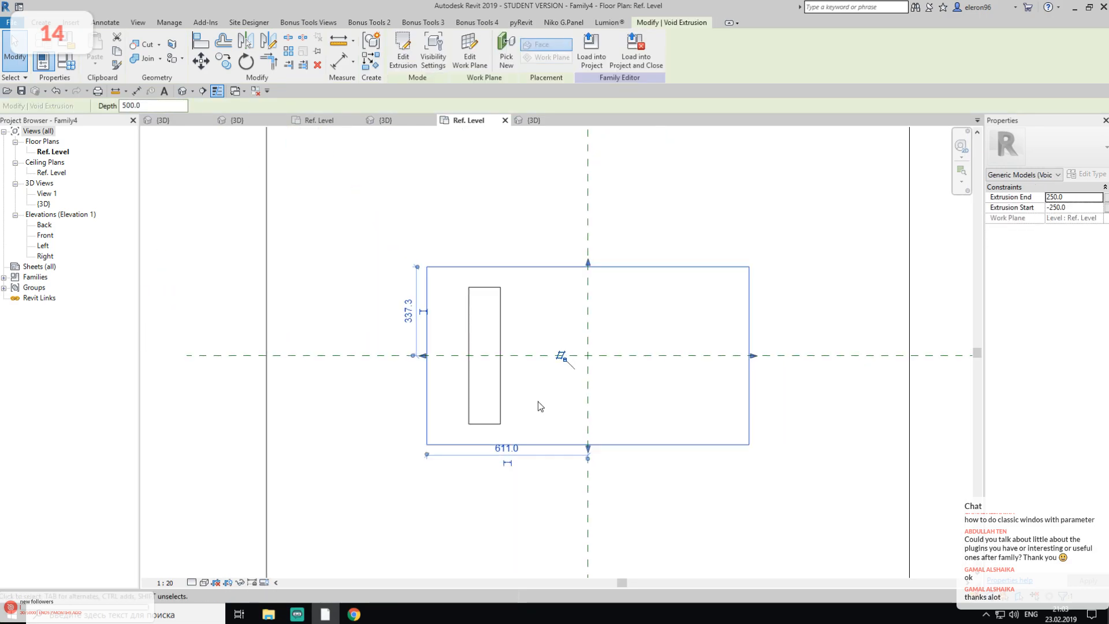
scroll(489, 369, "up", 1)
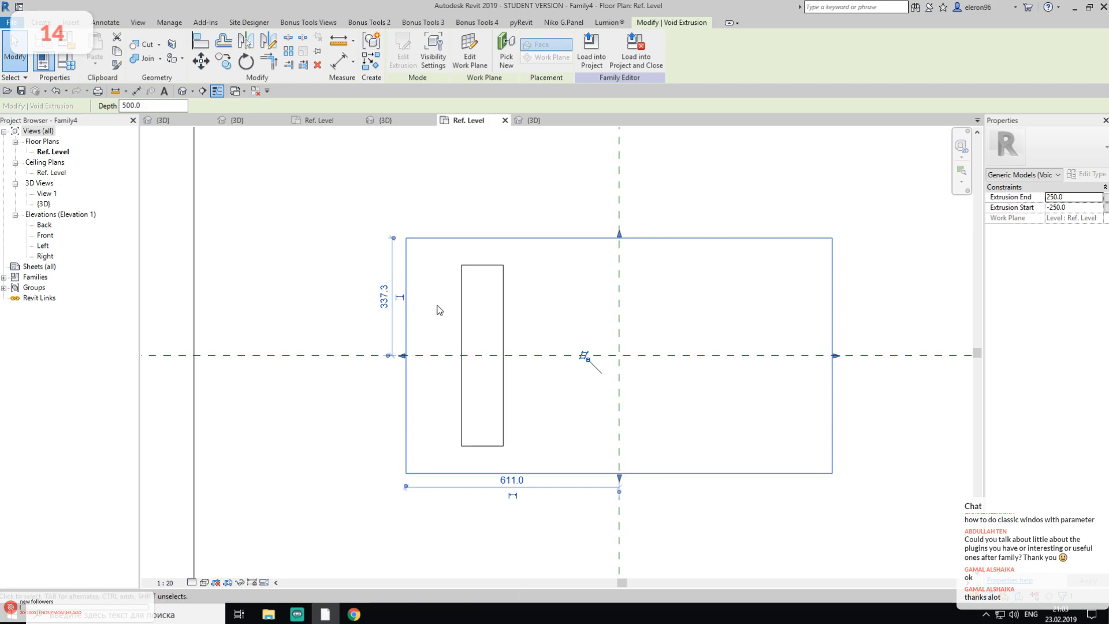
left_click(402, 50)
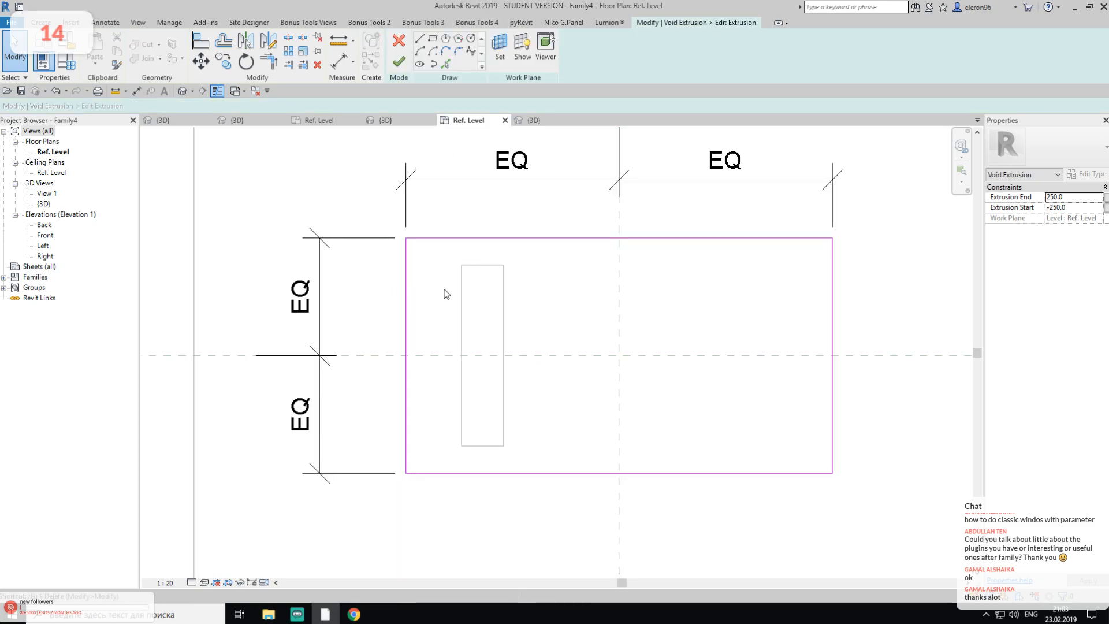
key("d")
key("i")
left_click(549, 355)
left_click(264, 301)
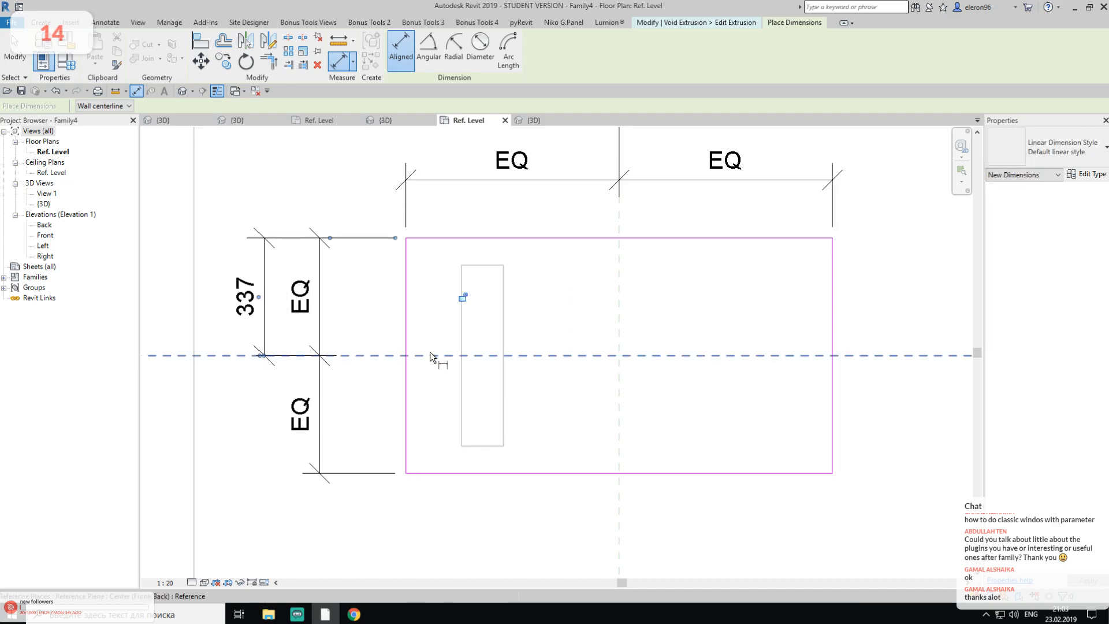
key("Escape")
key("Escape")
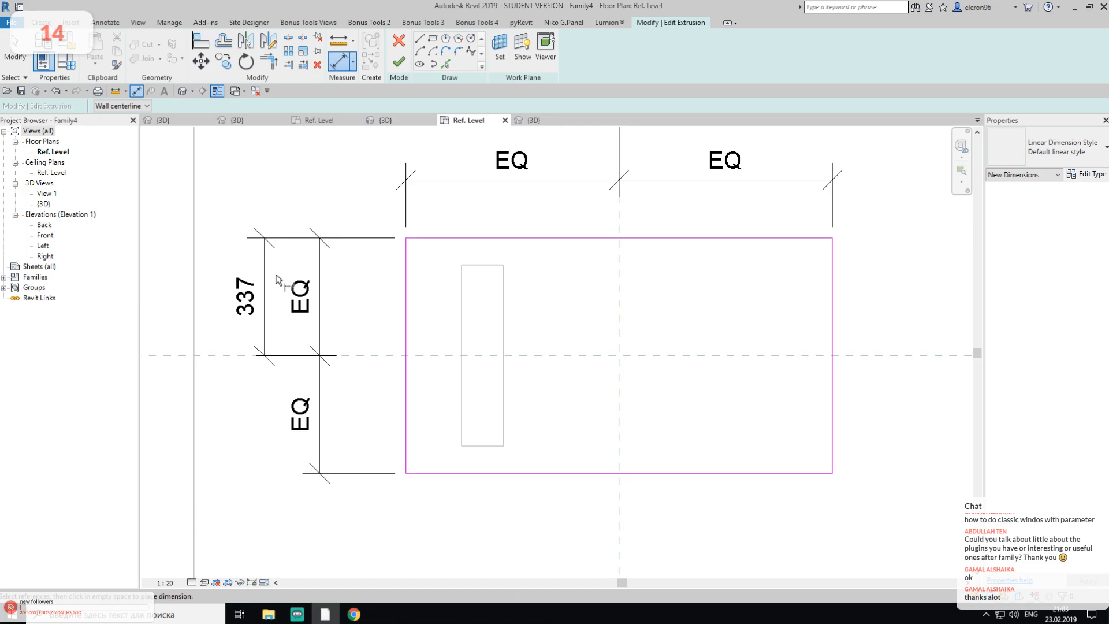
middle_click_drag(295, 284, 337, 270)
middle_click_drag(525, 294, 487, 317)
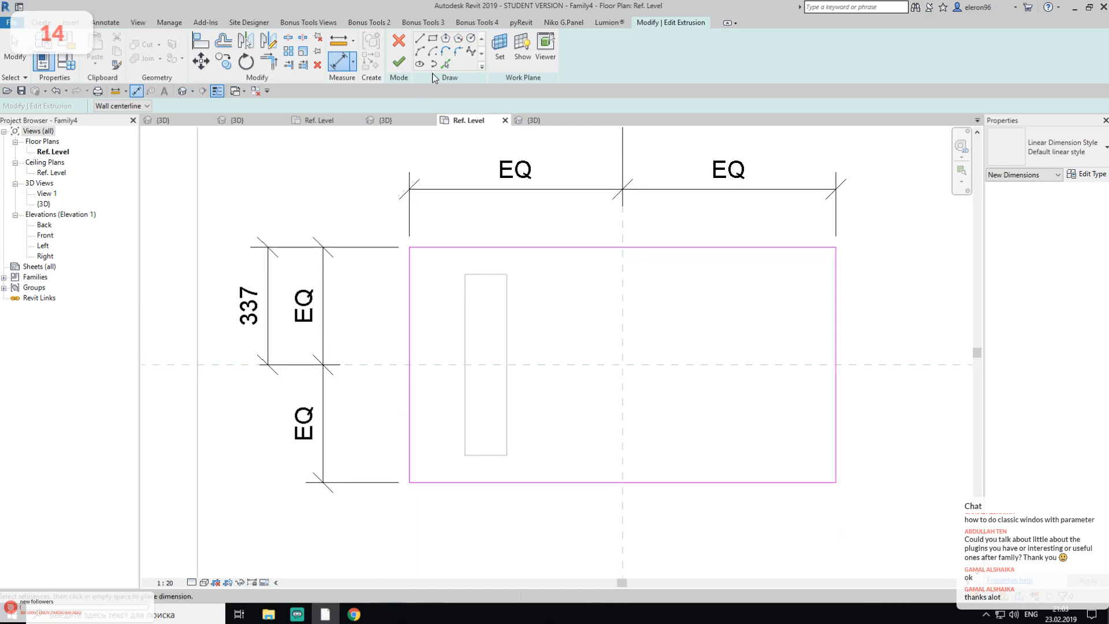
left_click(399, 62)
Stretch the narrow bar past both long edges of the opening, its upper end about 380 mm from the horizontal reference plane
left_click_drag(484, 280, 485, 237)
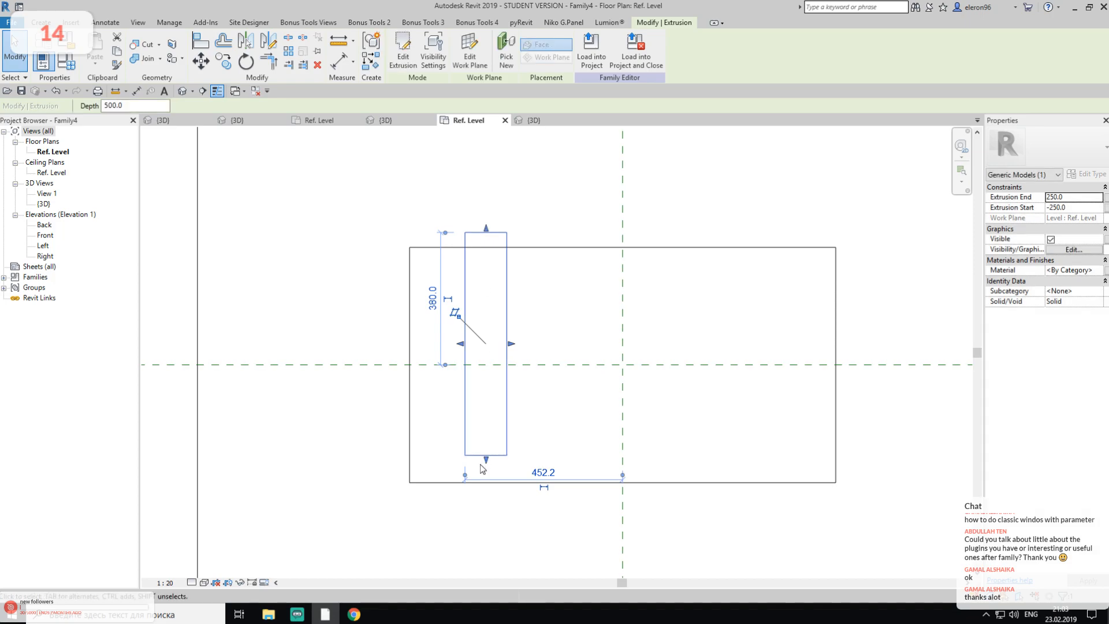
left_click_drag(488, 460, 485, 490)
left_click(569, 137)
middle_click_drag(498, 236, 400, 255)
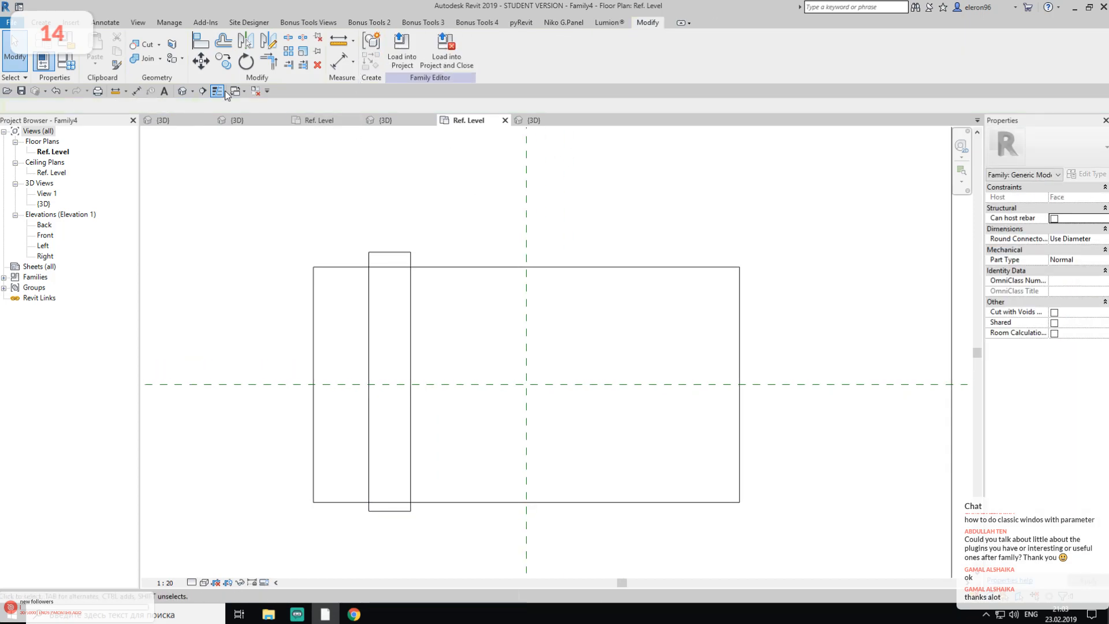
In the 3D view, set the solid bar's Extrusion End to 50
left_click(182, 91)
scroll(543, 299, "down", 1)
middle_click_drag(595, 324, 409, 230, "shift")
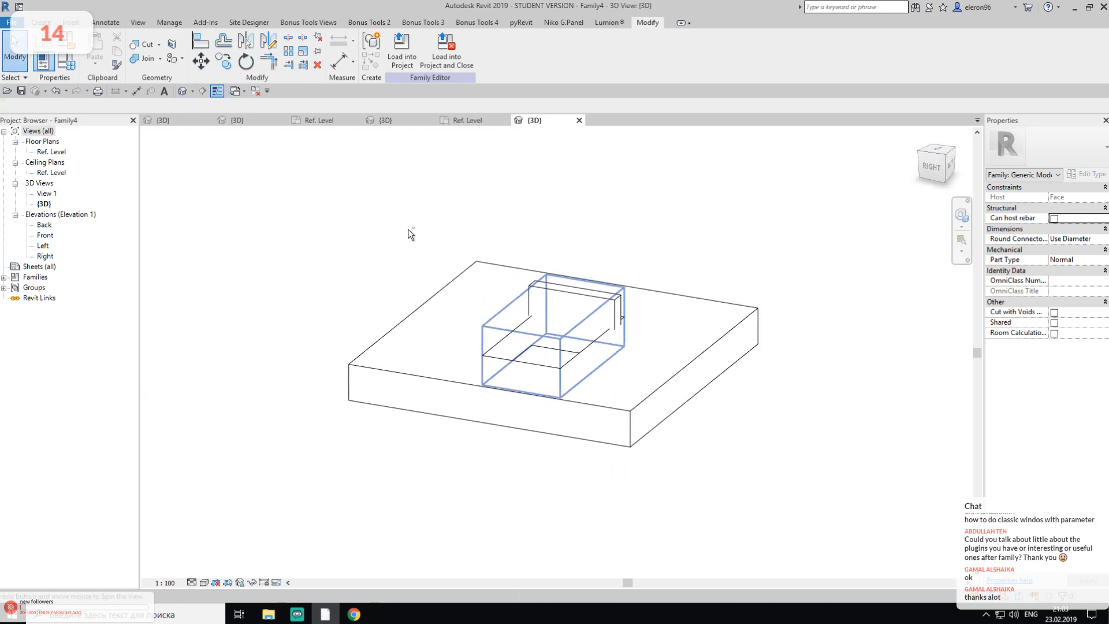
left_click(596, 297)
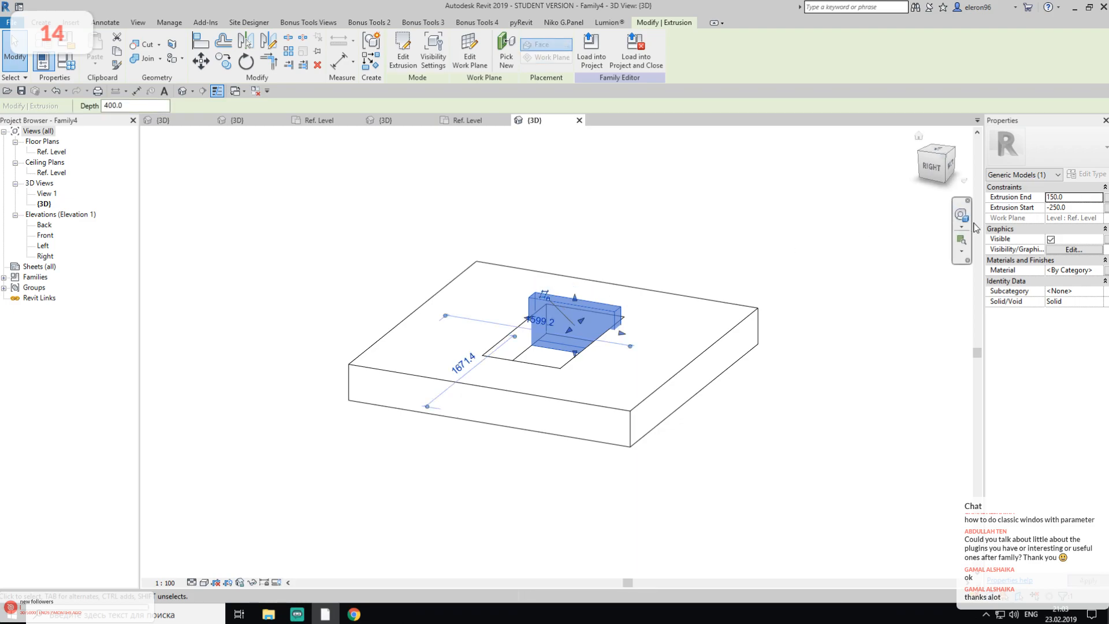
double_click(1077, 195)
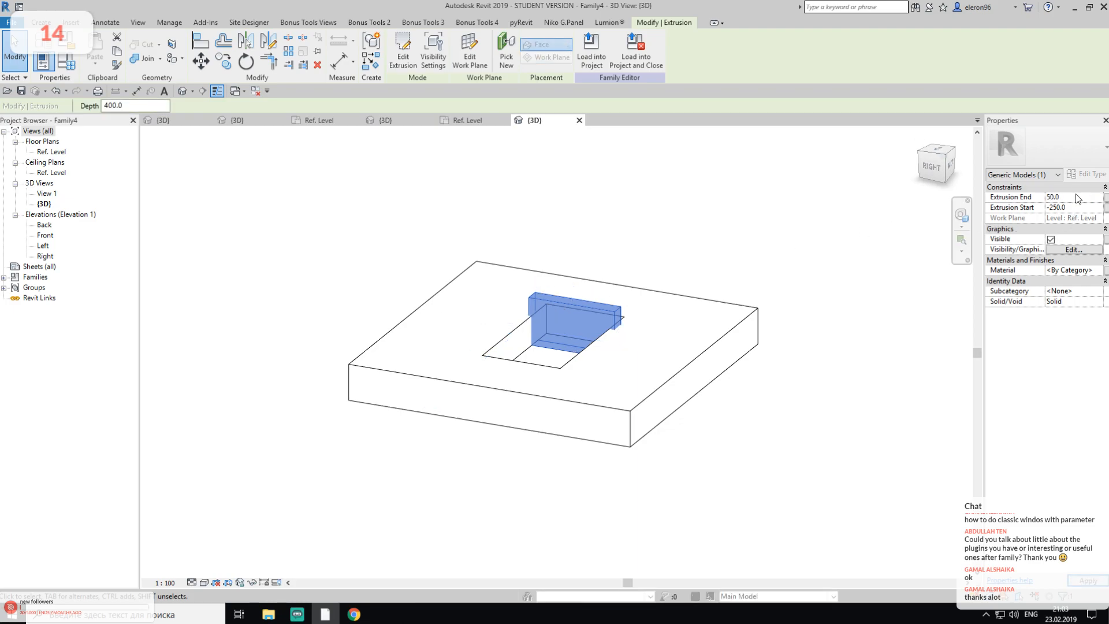
middle_click_drag(664, 300, 491, 365, "shift")
left_click(370, 362)
middle_click_drag(797, 368, 722, 369, "shift")
In the Ref. Level plan, copy the bar about 260 mm horizontally toward the vertical center reference plane
left_click(452, 124)
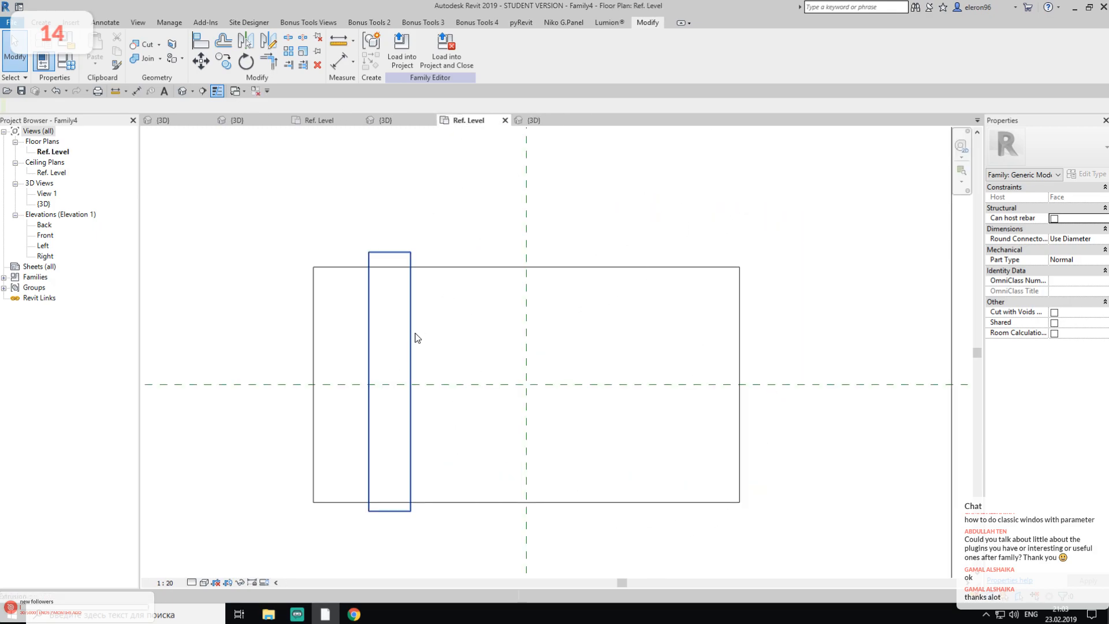
left_click(369, 323)
left_click(231, 64)
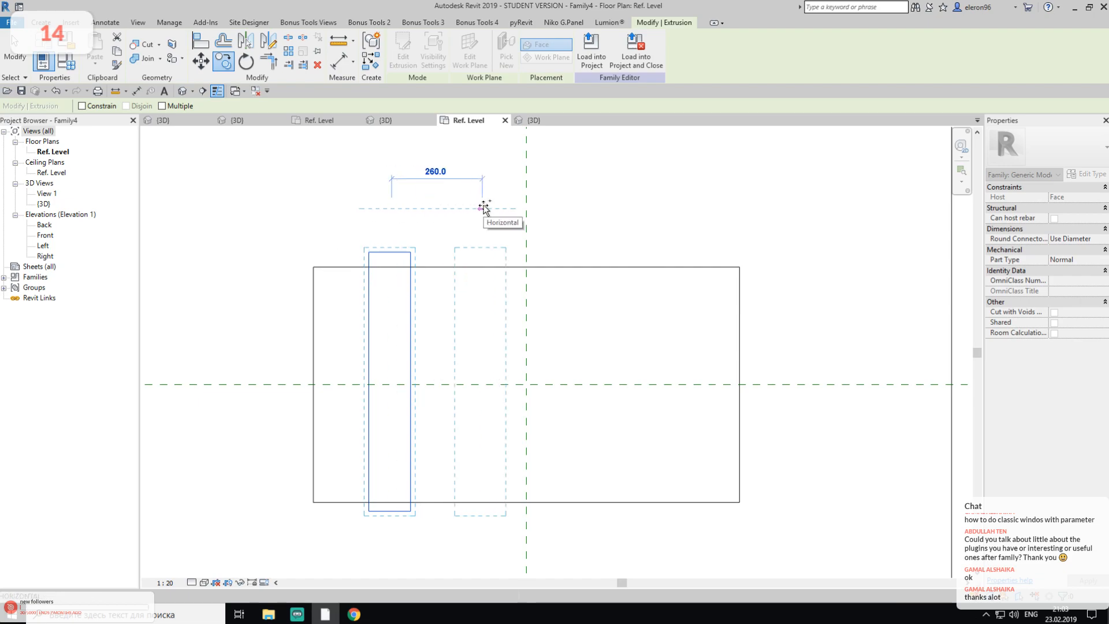
left_click(489, 208)
Mirror both bars about the vertical center reference plane, keeping the originals
left_click_drag(501, 223, 394, 262)
left_click(247, 42)
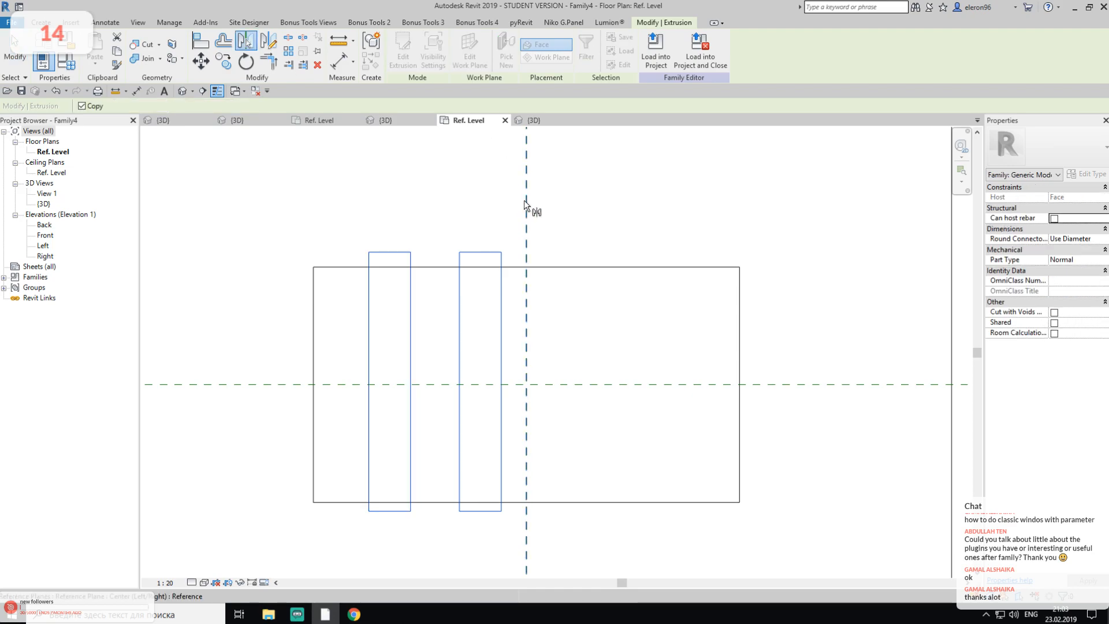
left_click(778, 301)
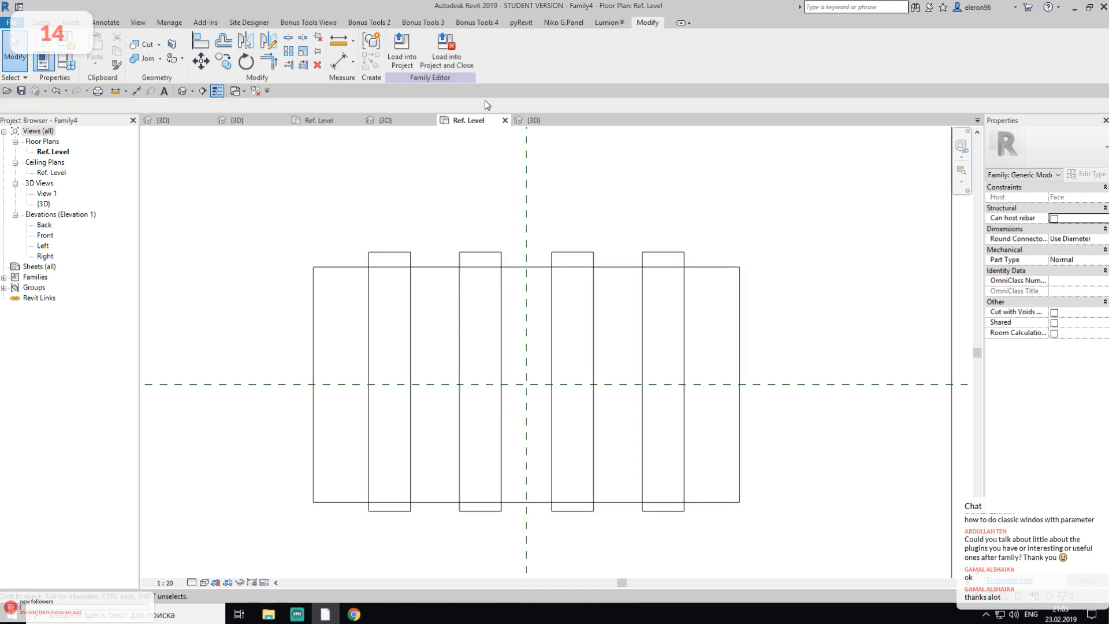
Load the family into Project1 and place one instance on the wall face behind the armchair
left_click(401, 61)
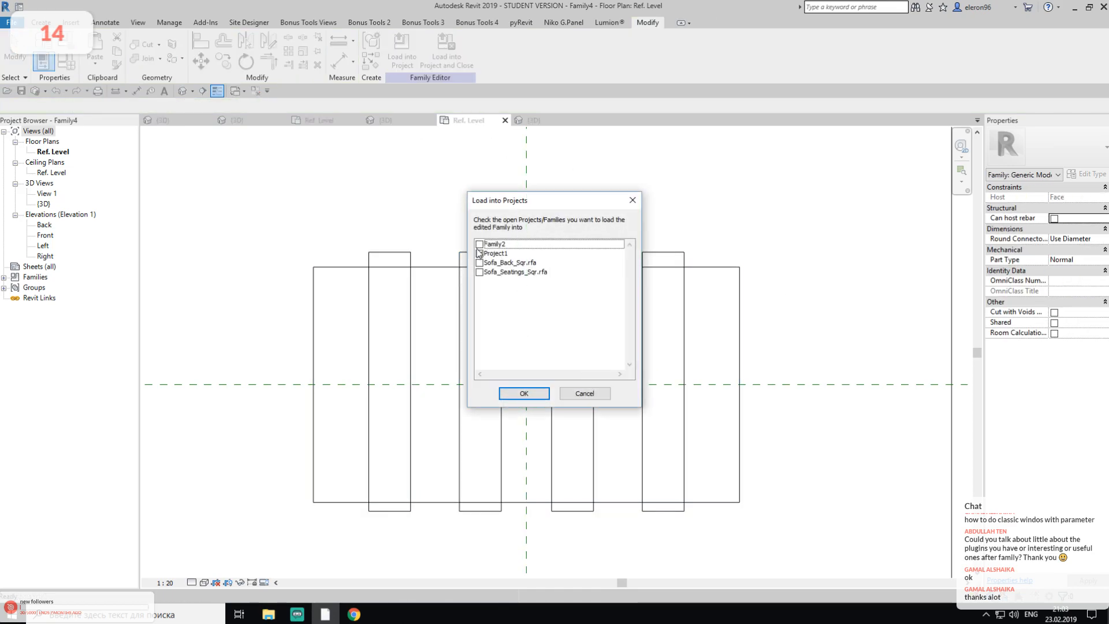
left_click(530, 395)
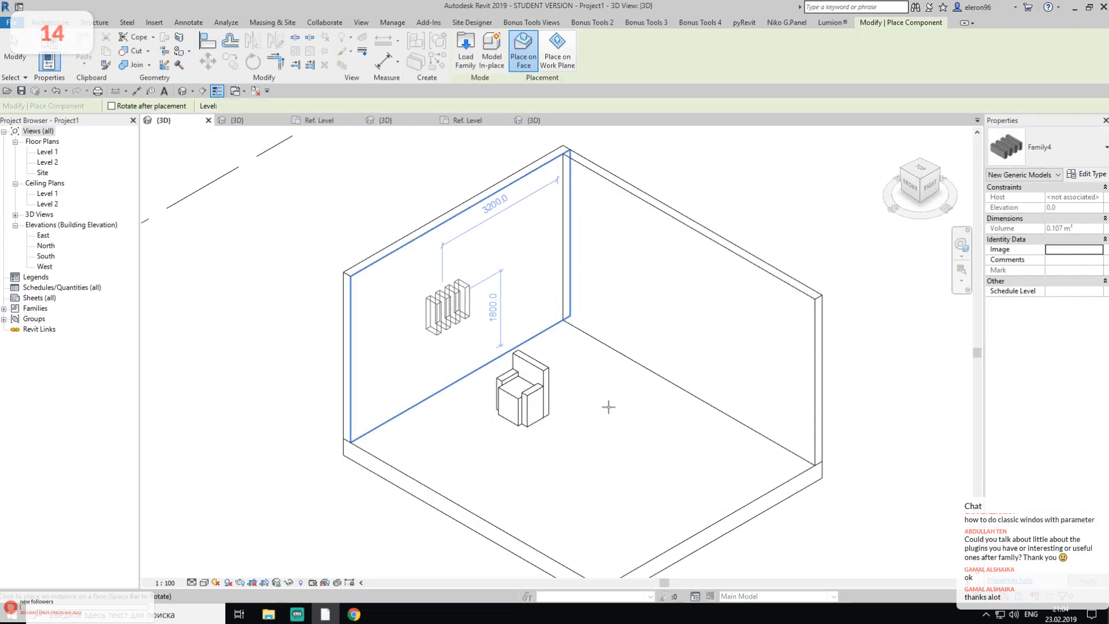
left_click(445, 305)
key("Escape")
key("Escape")
Set the project's 3D view to the Shaded visual style and inspect the slatted opening in the wall
left_click(205, 585)
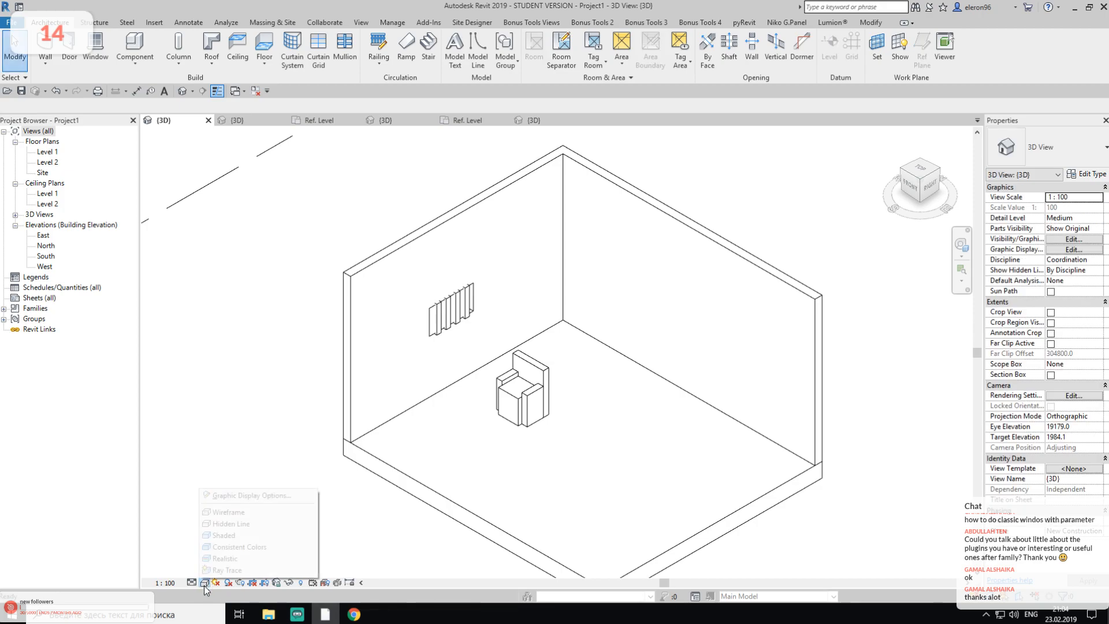
left_click(228, 535)
mouse_move(606, 389)
middle_mouse_down("shift")
mouse_move(547, 331)
mouse_move(553, 319)
middle_mouse_up("shift")
middle_click_drag(751, 357, 602, 342)
scroll(655, 235, "up", 4)
scroll(535, 302, "down", 5)
middle_click_drag(536, 385, 836, 236)
middle_click_drag(463, 271, 624, 204, "shift")
middle_click_drag(677, 395, 509, 471, "shift")
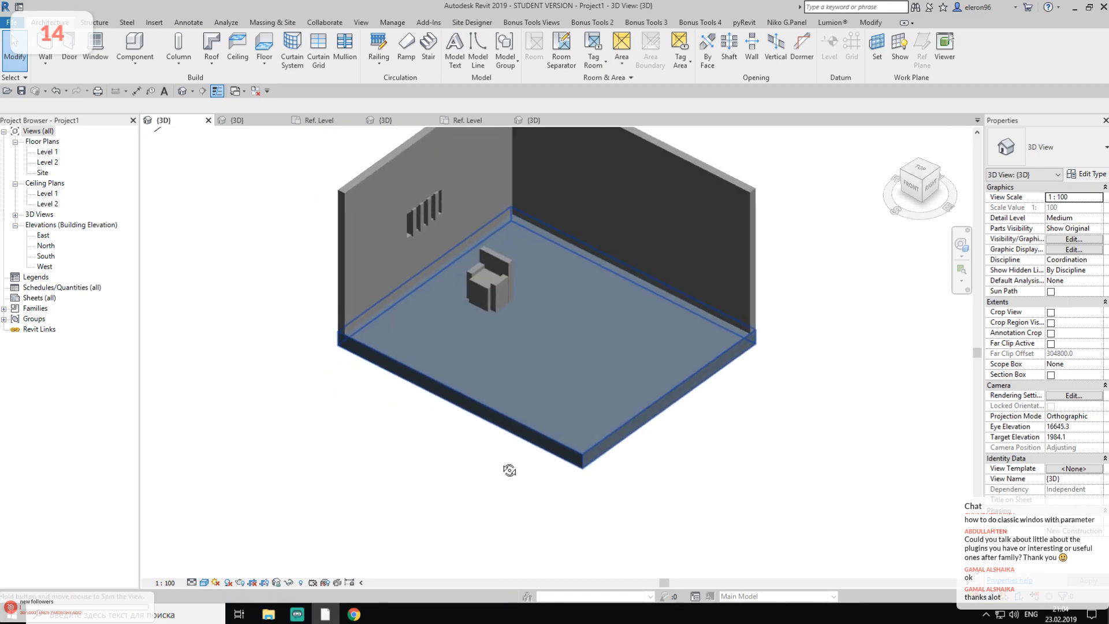
Place a second Family4 component on the floor face, near the slab's open front corner
key("c")
key("m")
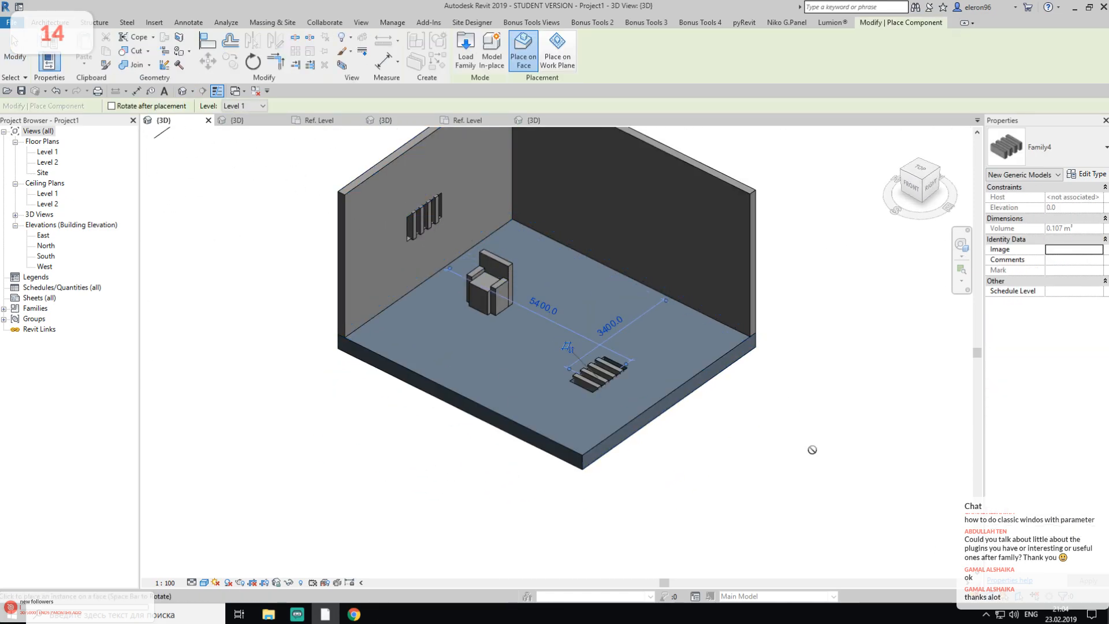
key("Escape")
middle_click_drag(688, 359, 597, 228, "shift")
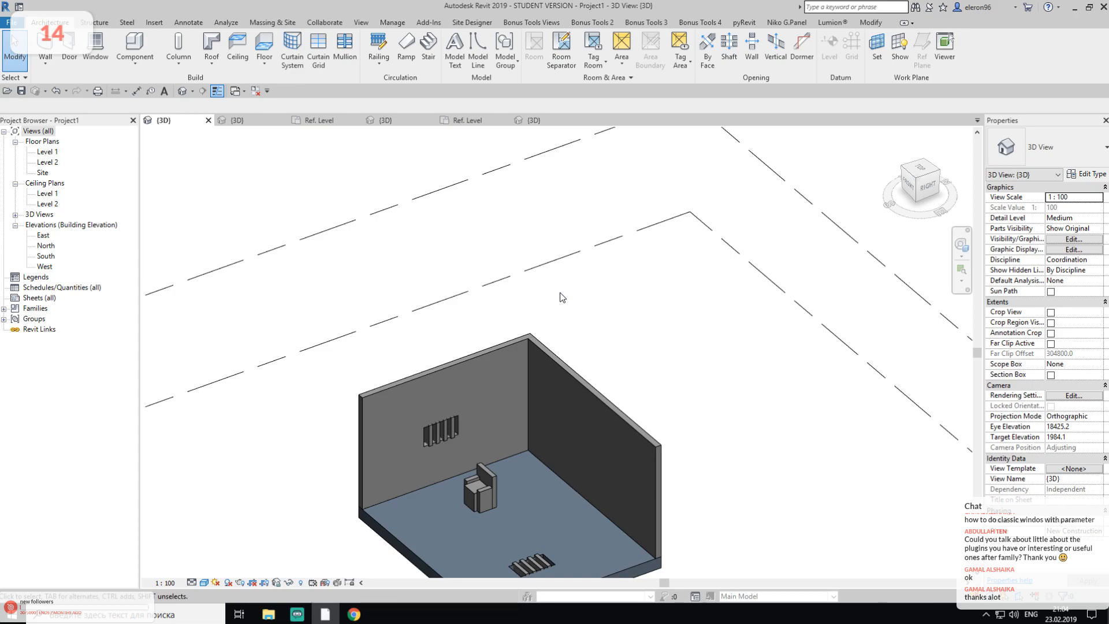
middle_click_drag(541, 486, 524, 368)
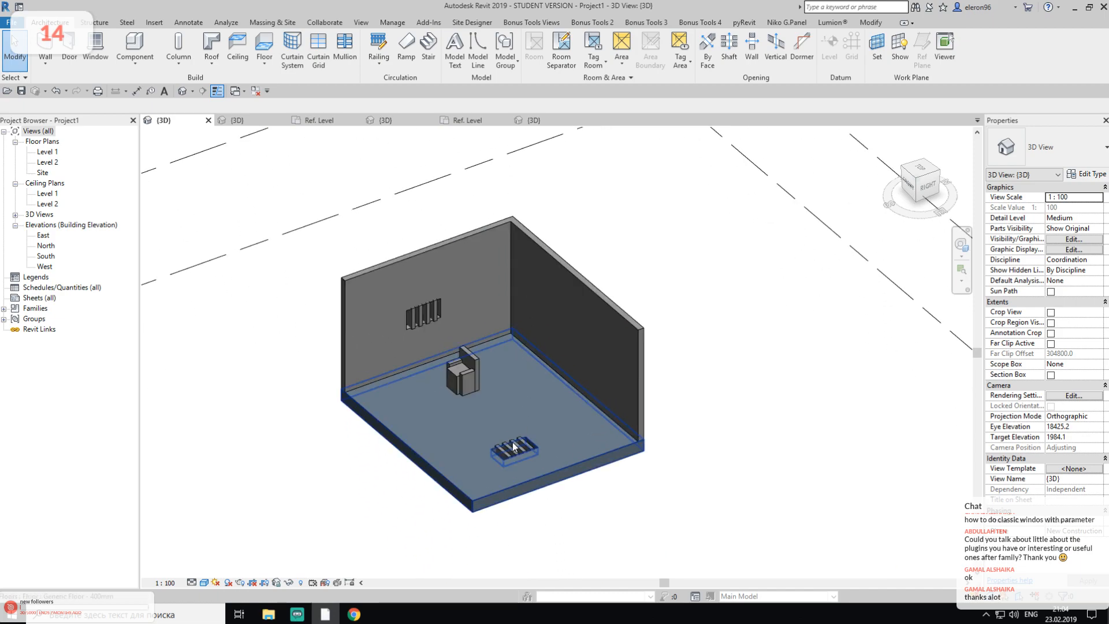
scroll(514, 437, "up", 3)
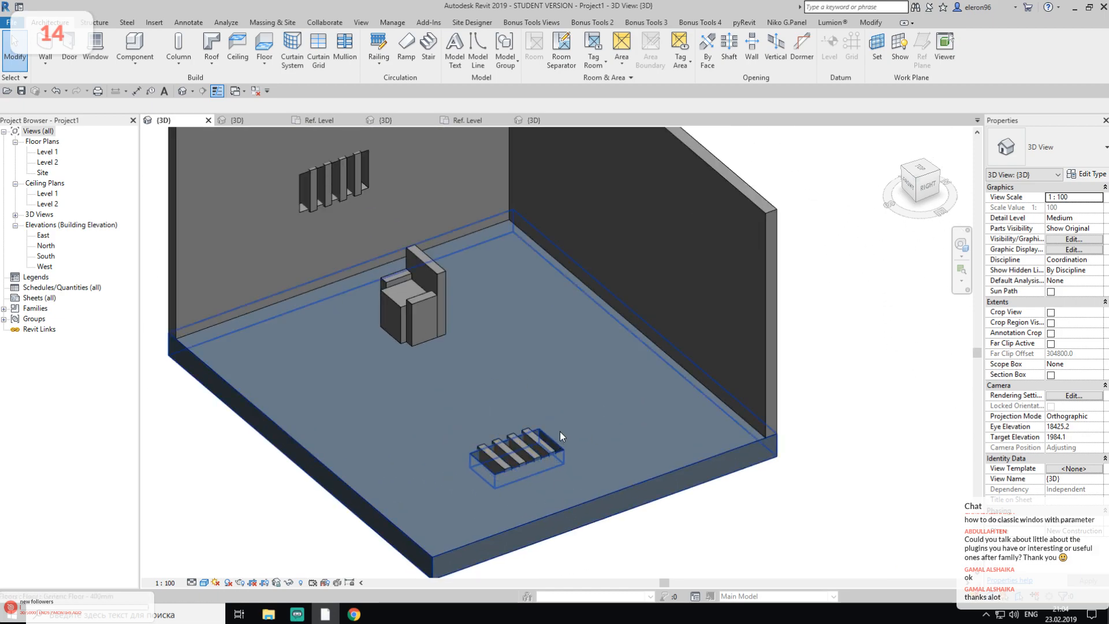
scroll(549, 426, "down", 2)
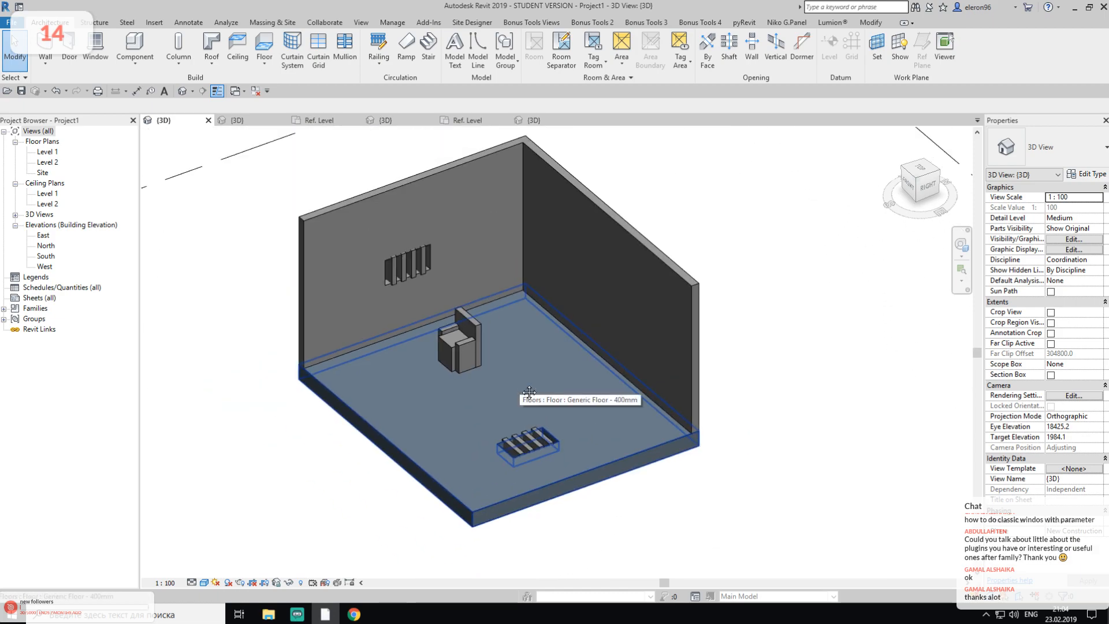
middle_click_drag(518, 383, 595, 438)
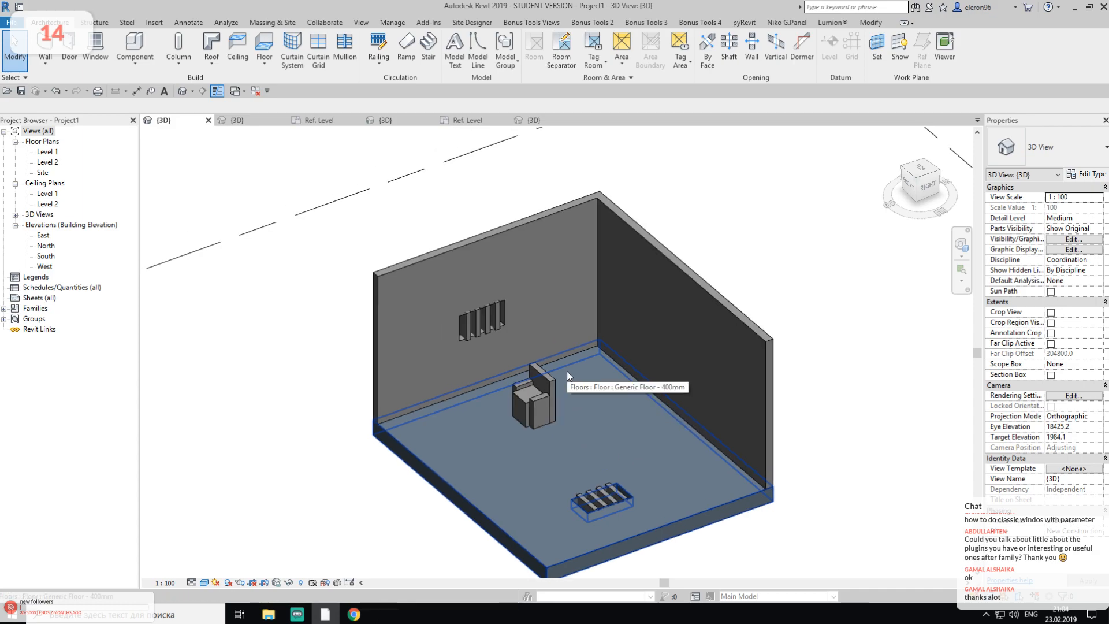
In the Family4 3D view, delete the four solid bars and the rectangular void from the host slab
left_click(536, 120)
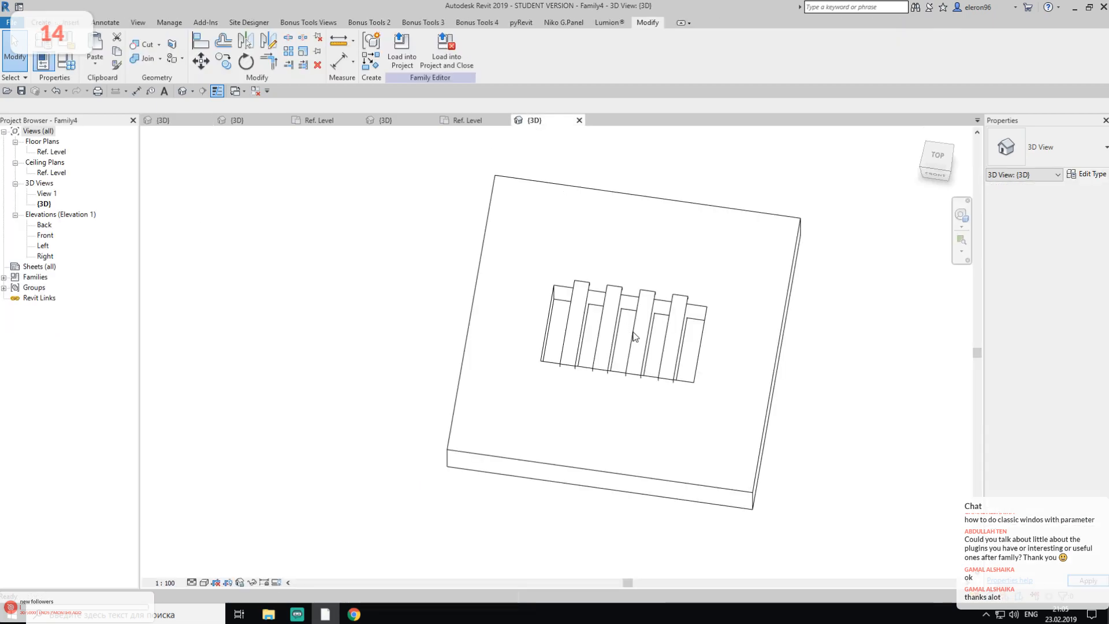
left_click(513, 300)
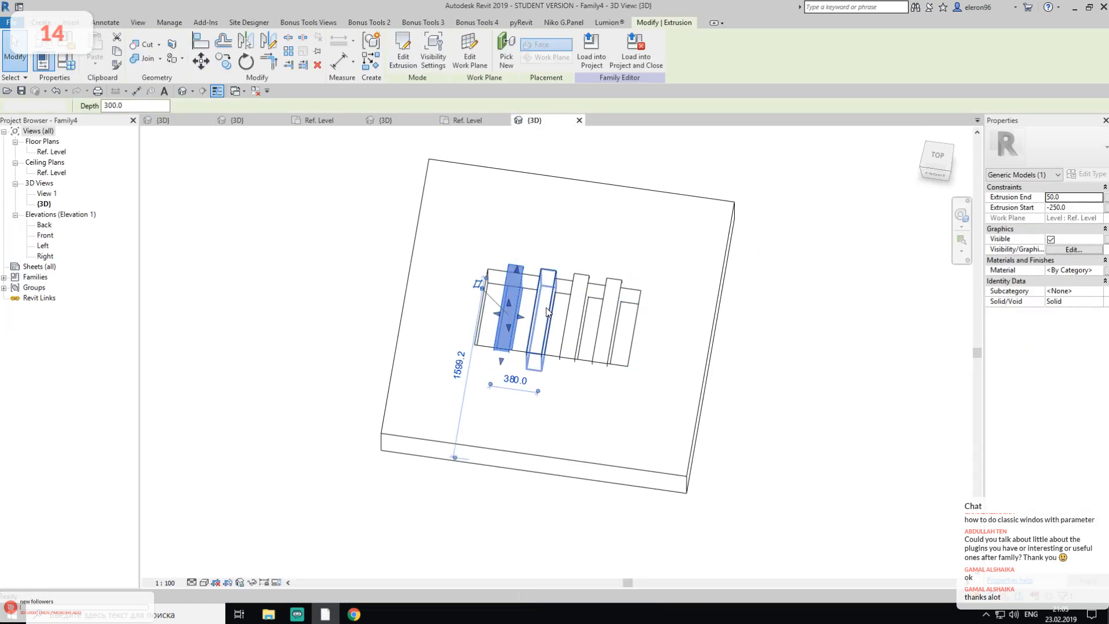
key("Delete")
left_click(545, 307)
key("Delete")
left_click(579, 312)
key("Delete")
left_click(608, 317)
key("Delete")
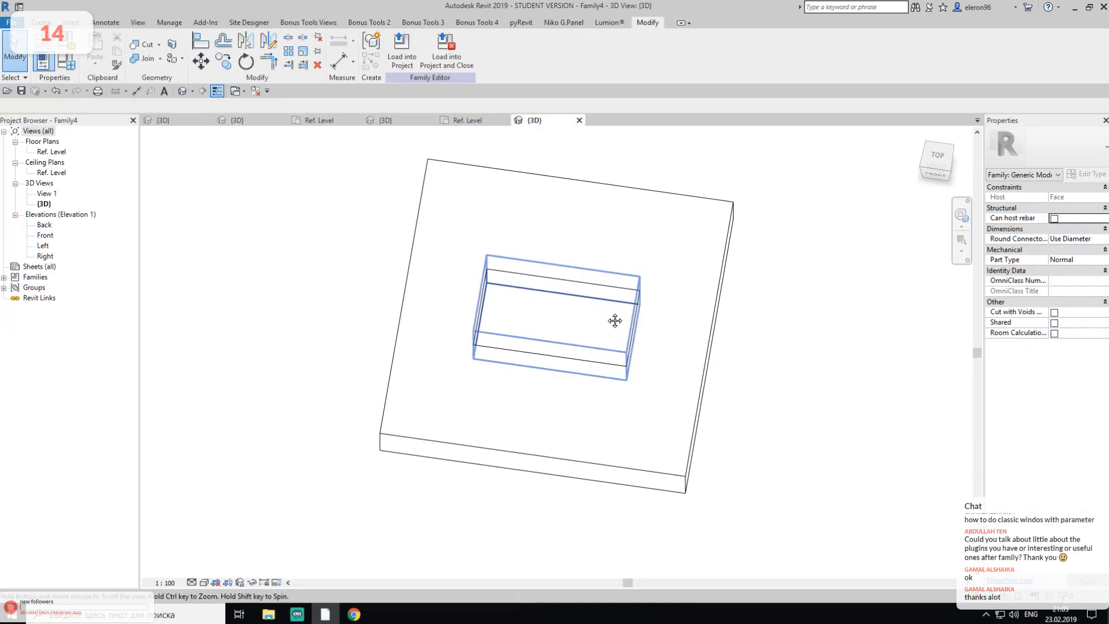
left_click(605, 317)
key("Delete")
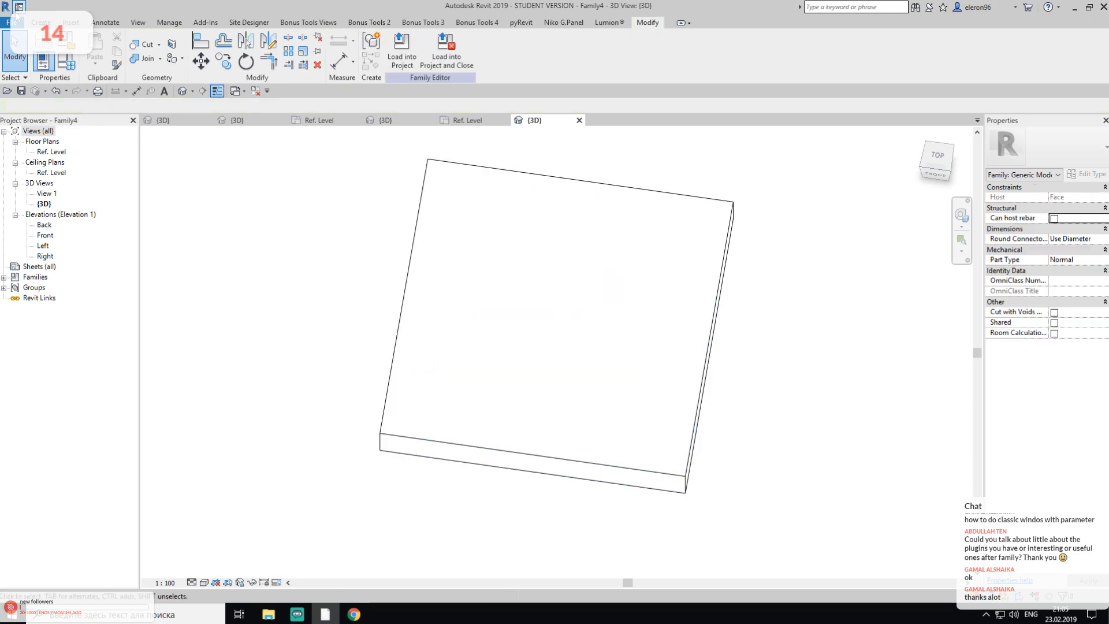
Start a solid revolve and draw an axis line about 1060 mm long across the middle of the host slab
left_click(50, 22)
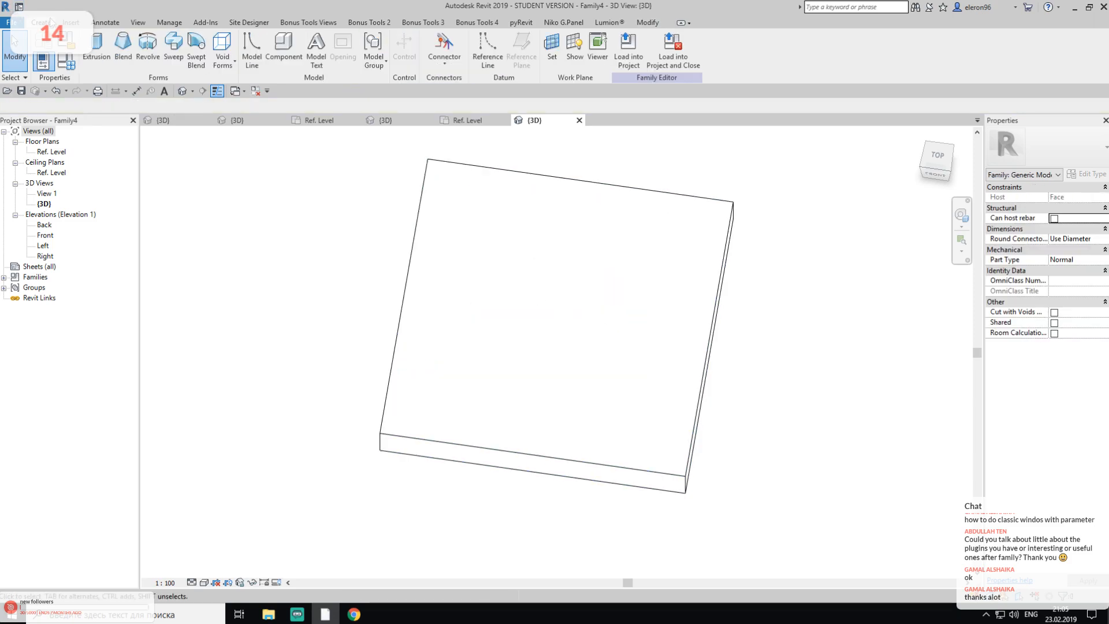
left_click(148, 46)
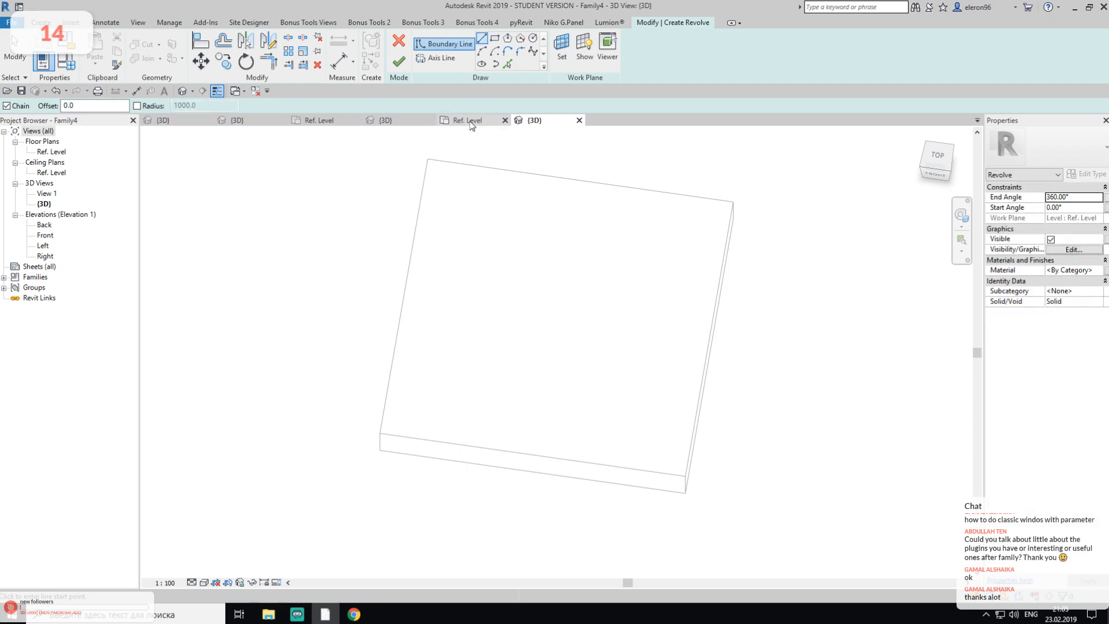
left_click(452, 57)
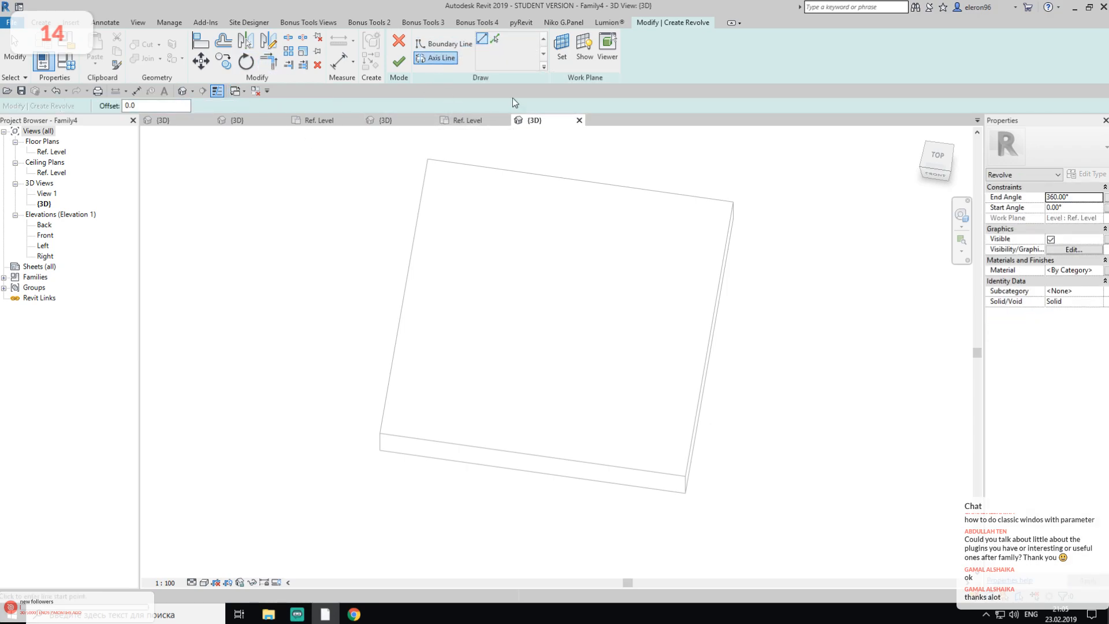
left_click(572, 235)
left_click(546, 375)
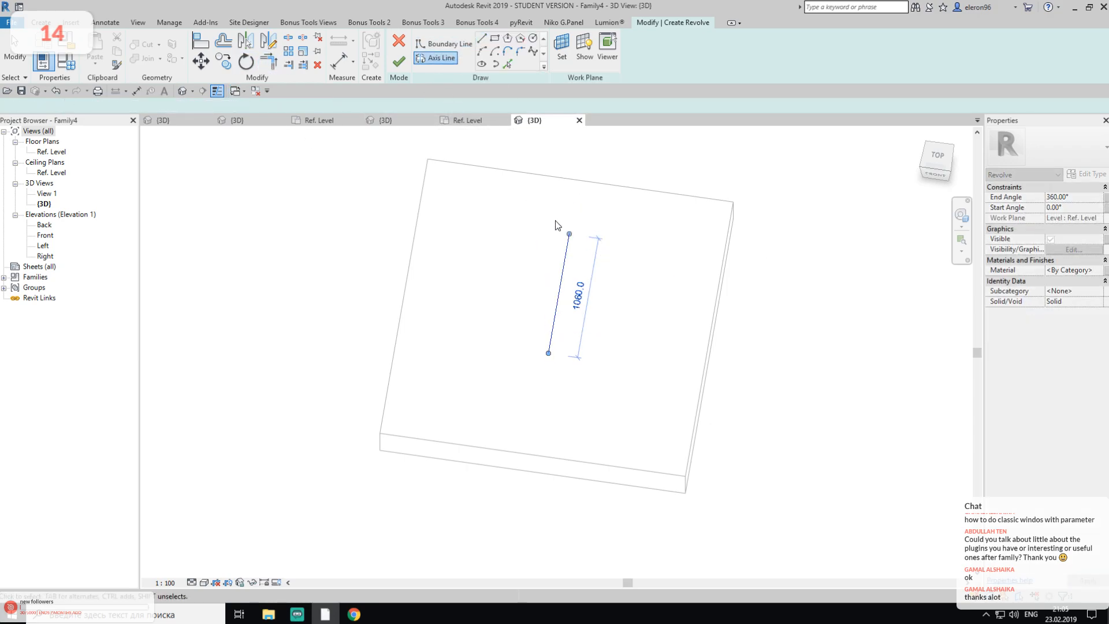
Sketch a boundary circle with a radius of about 340 mm centred on the axis line and try to finish the revolve
scroll(578, 231, "up", 2)
key("Escape")
left_click(532, 38)
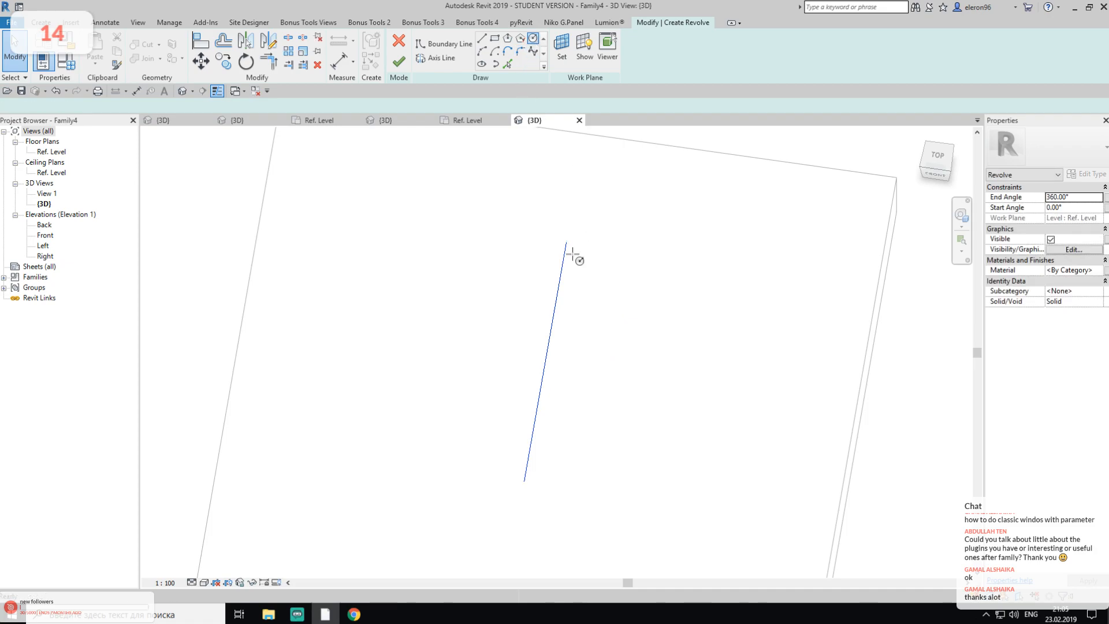
left_click(549, 338)
left_click(637, 358)
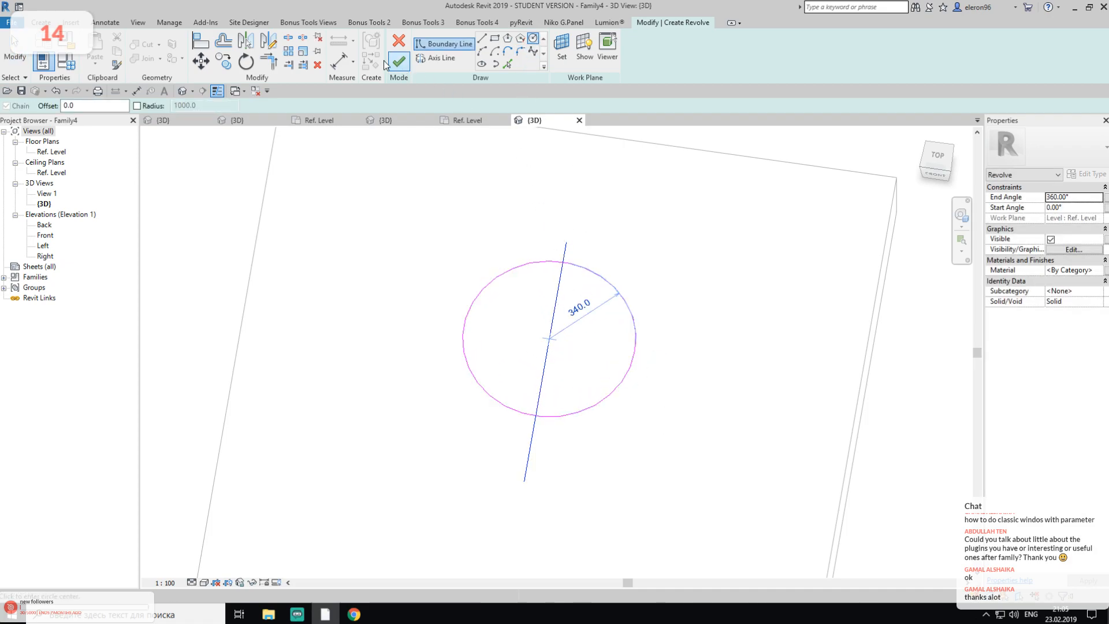
left_click(400, 61)
left_click(1075, 586)
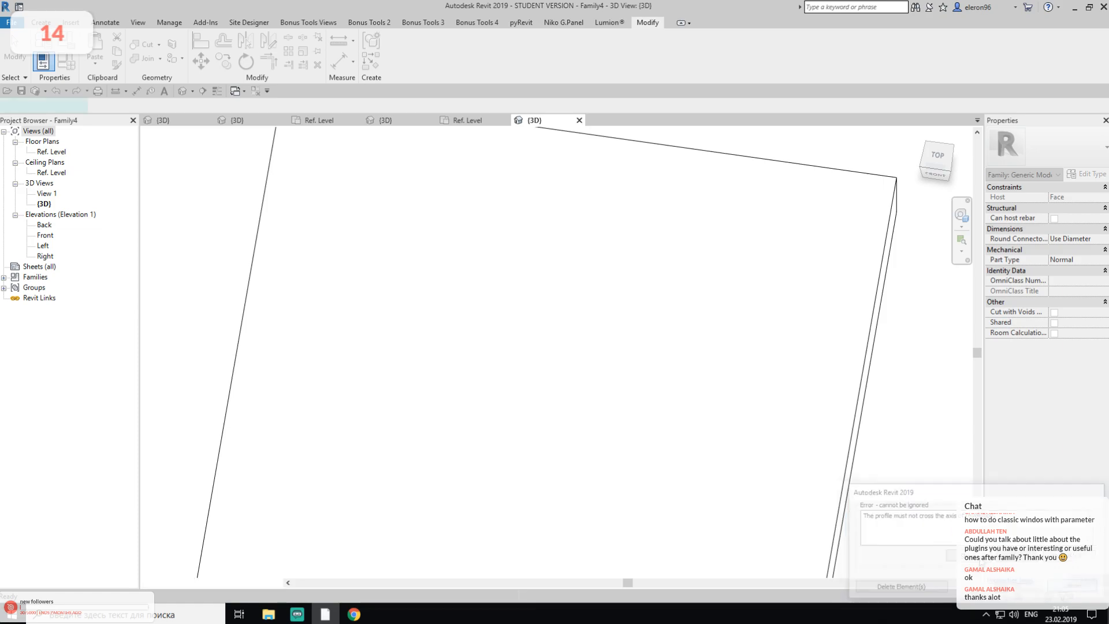
left_click(533, 263)
key("Escape")
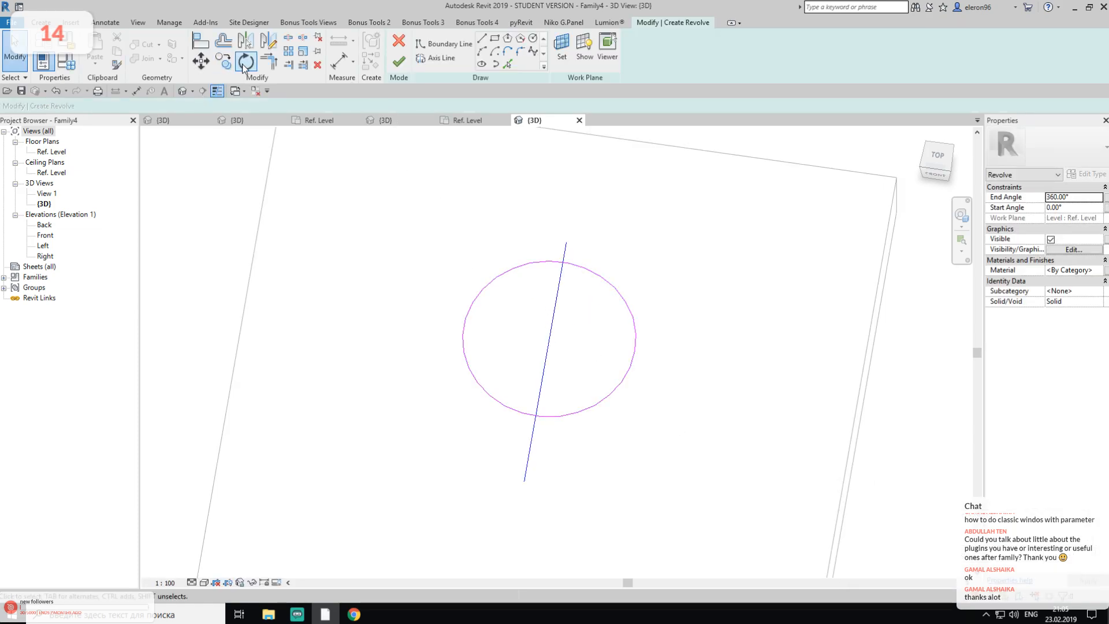
In the Ref. Level plan, split the boundary circle where it meets the axis line and delete its left half
left_click(303, 37)
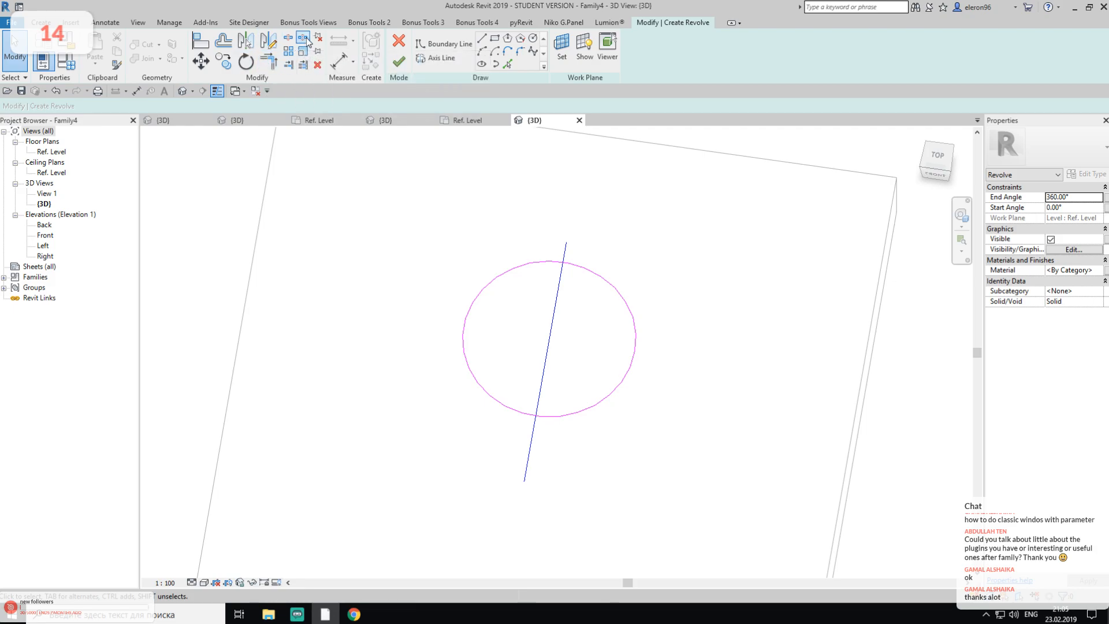
key("Escape")
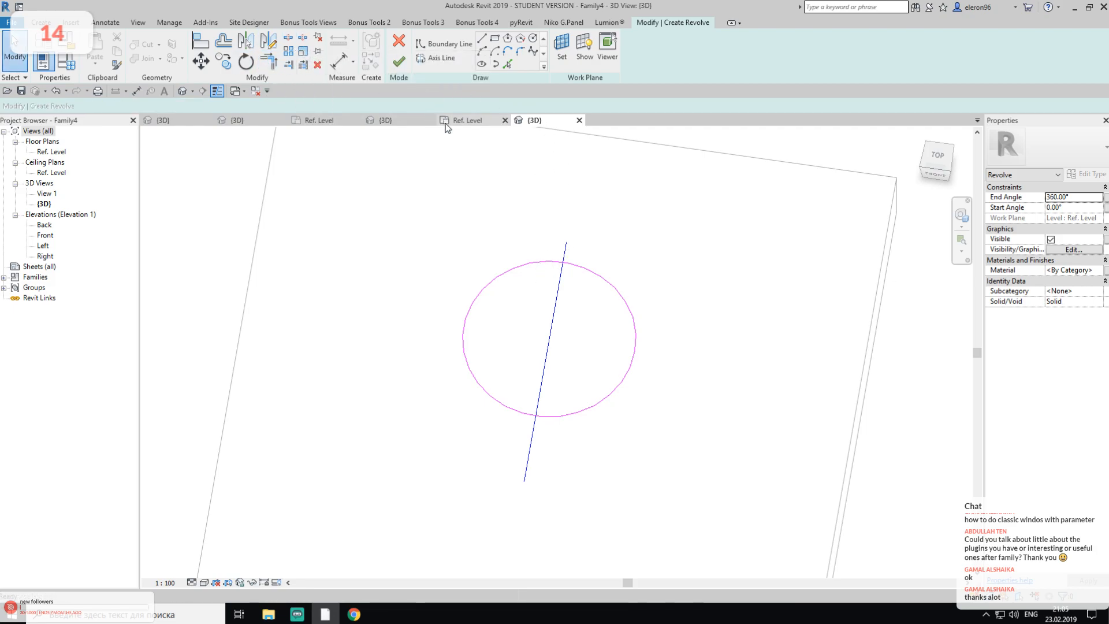
left_click(465, 120)
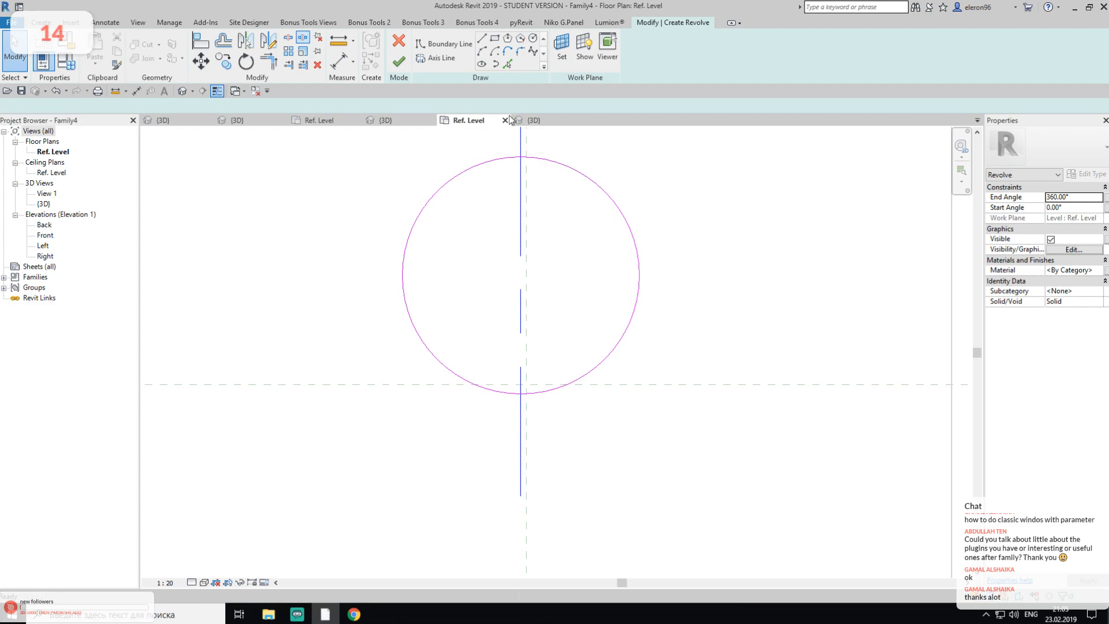
left_click(288, 37)
left_click(519, 157)
left_click(519, 392)
key("Escape")
left_click(409, 240)
key("Delete")
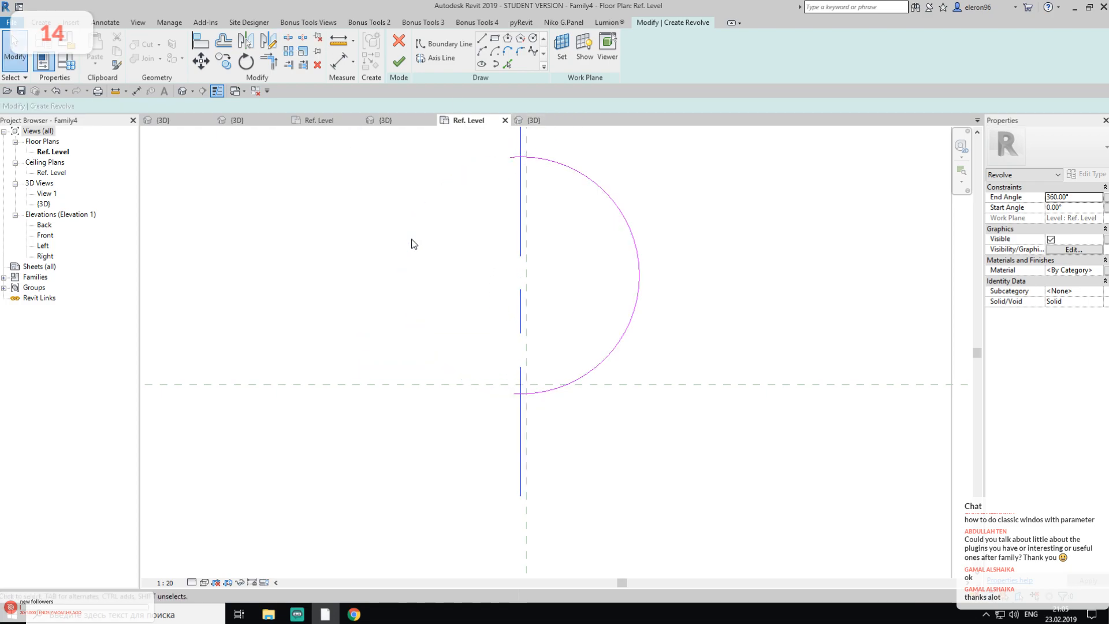
Align the ends of the remaining half-circle arc with the revolve's axis line
key("l")
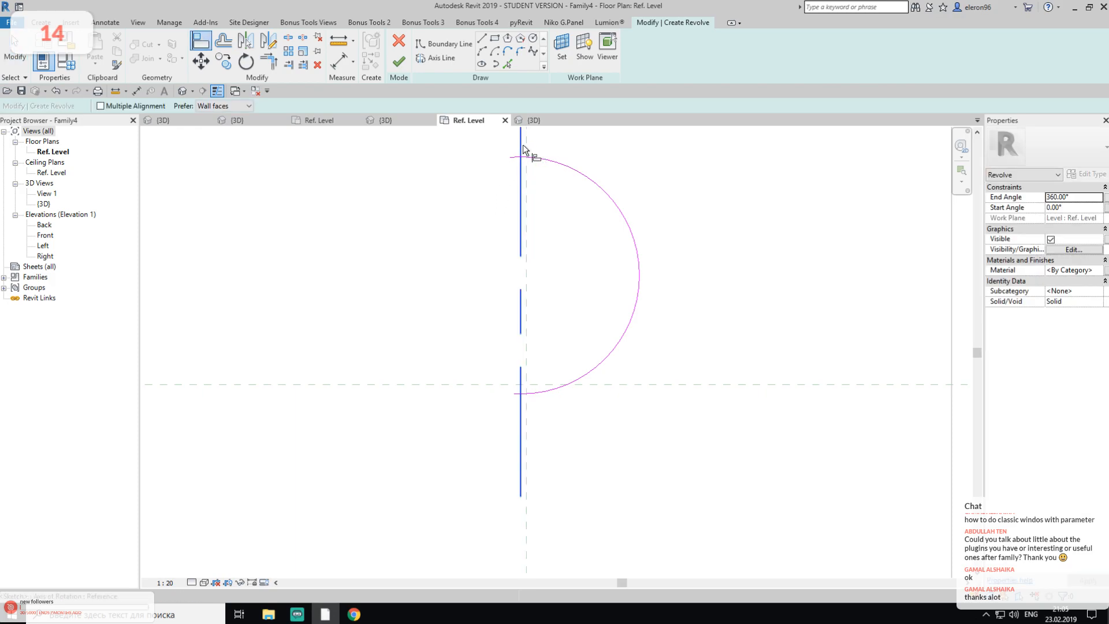
left_click(526, 149)
left_click(515, 159)
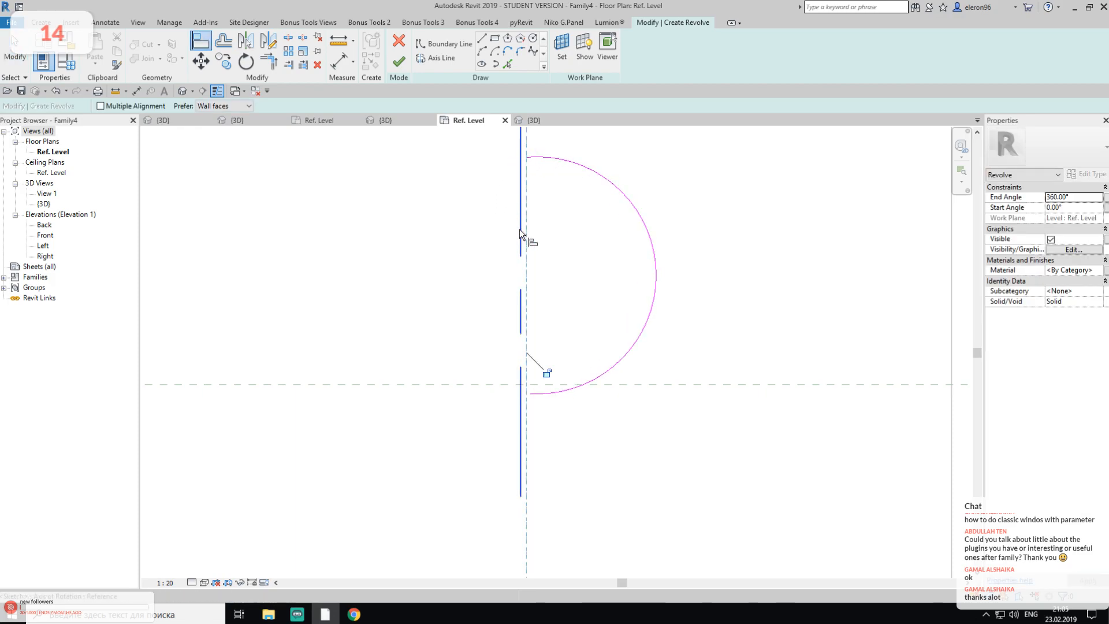
left_click(521, 301)
left_click(521, 157)
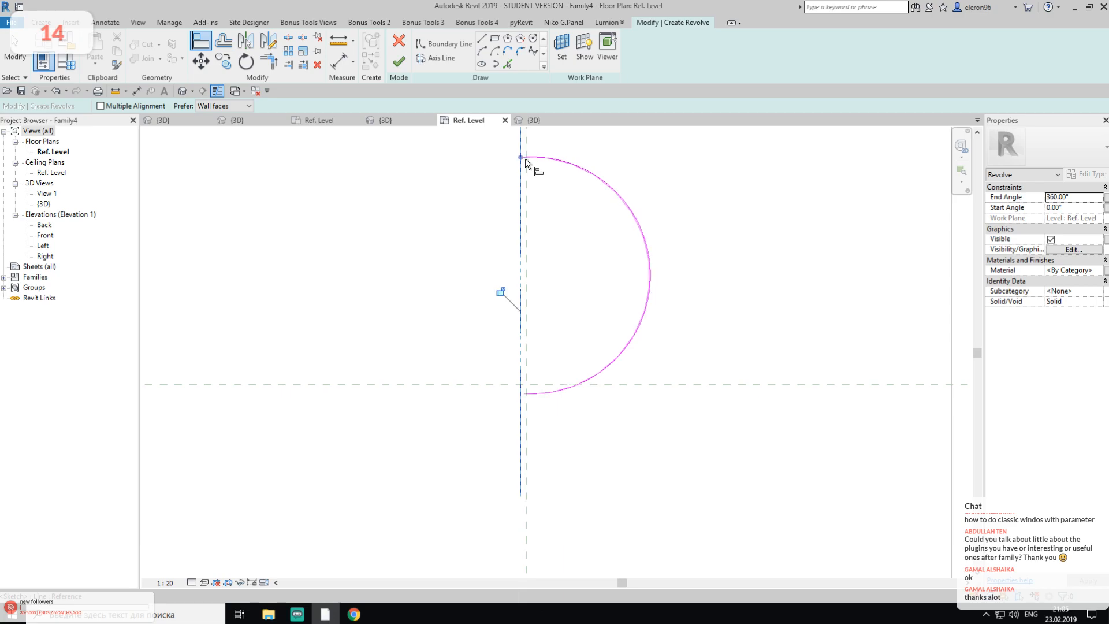
left_click(519, 393)
left_click(522, 395)
Adjust the arc's upper endpoint so that it lies exactly on the axis line
middle_click_drag(561, 282, 571, 360)
scroll(547, 206, "up", 3)
key("Escape")
key("Escape")
left_click(551, 251)
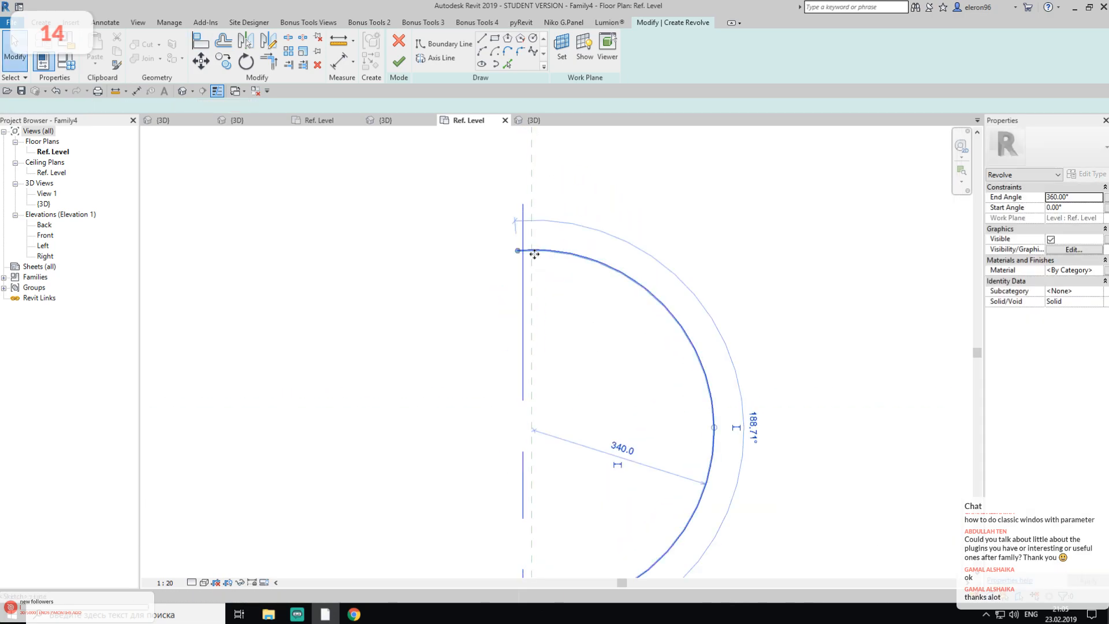
left_click_drag(520, 252, 523, 251)
scroll(552, 275, "down", 1)
middle_click_drag(574, 377, 576, 336)
left_click(500, 139)
Close the half-circle profile with a straight boundary line along the axis between the arc's ends and finish the revolve
left_click(399, 61)
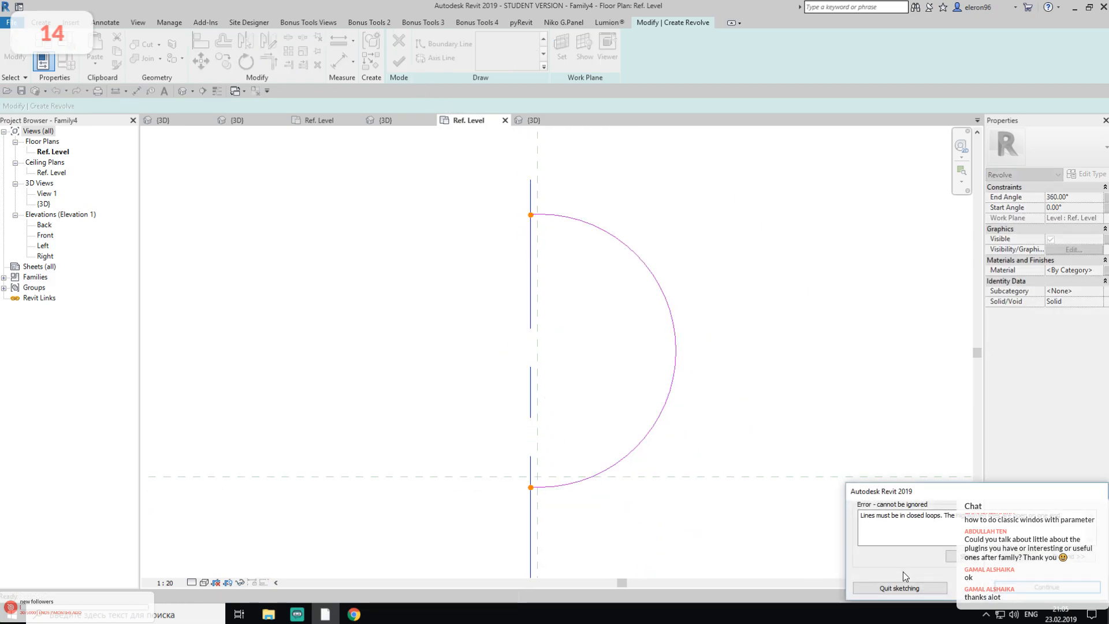
left_click(1046, 587)
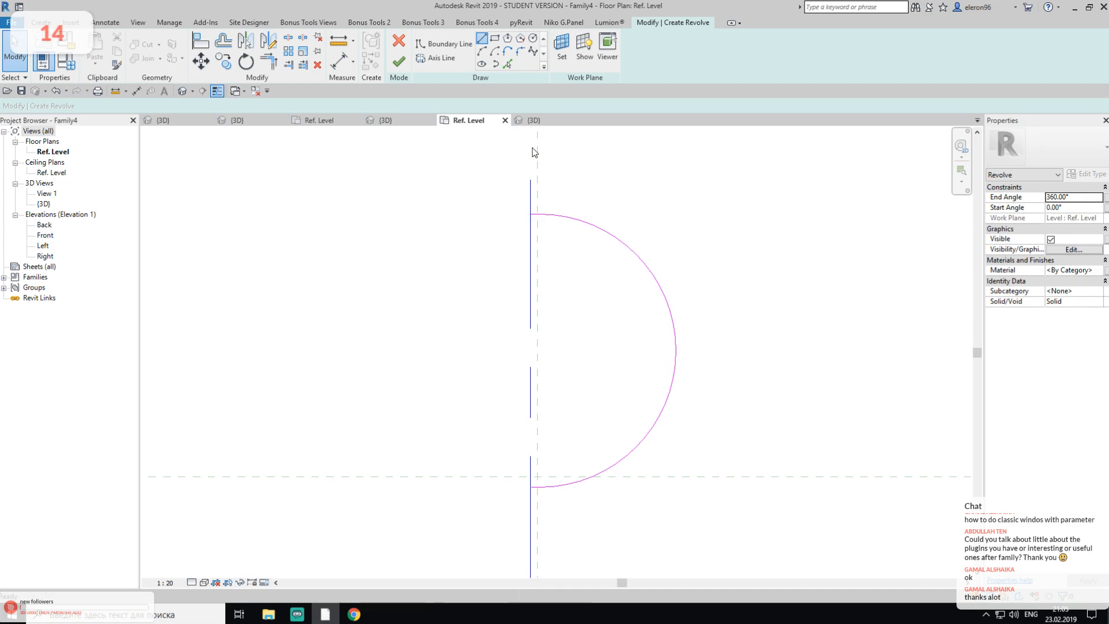
left_click(531, 214)
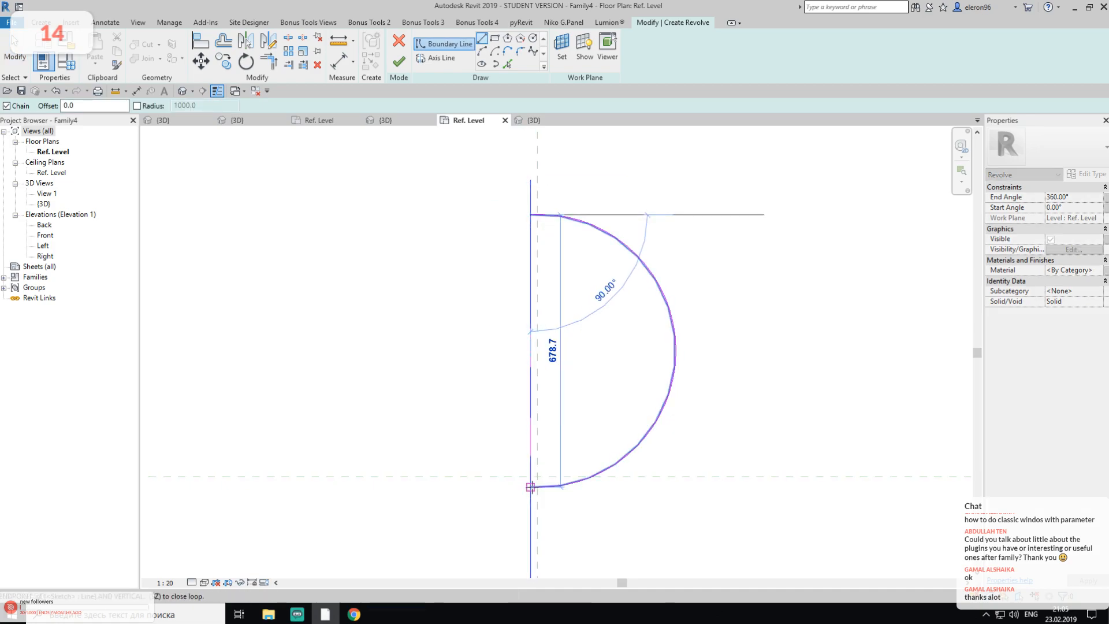
left_click(531, 486)
left_click(399, 60)
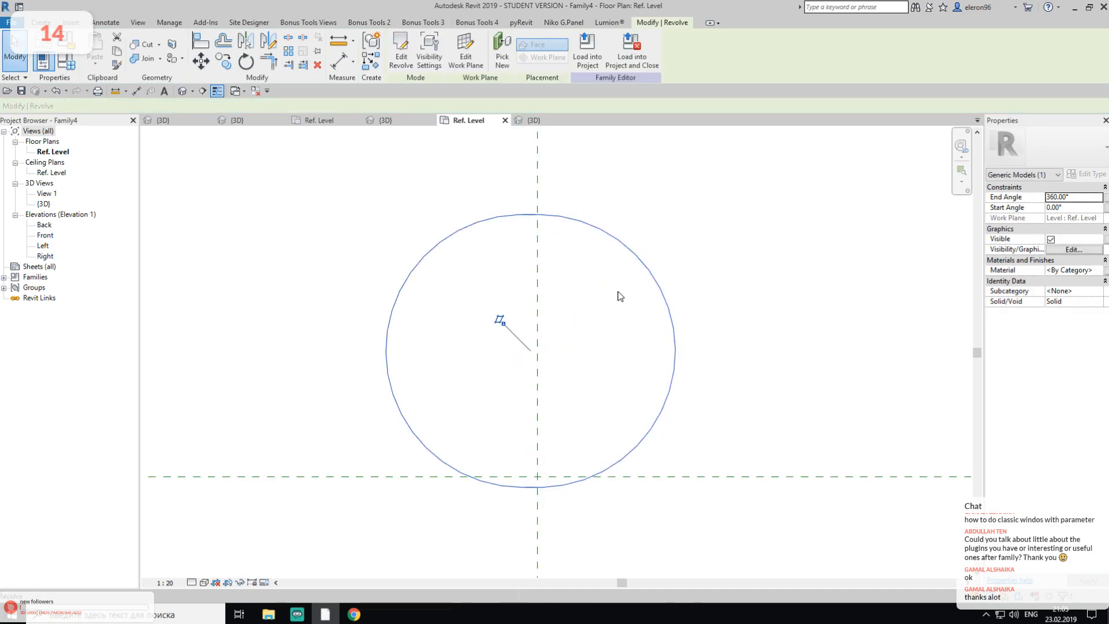
In the Family4 3D view, change the revolved sphere in the host slab from solid to void
left_click(528, 120)
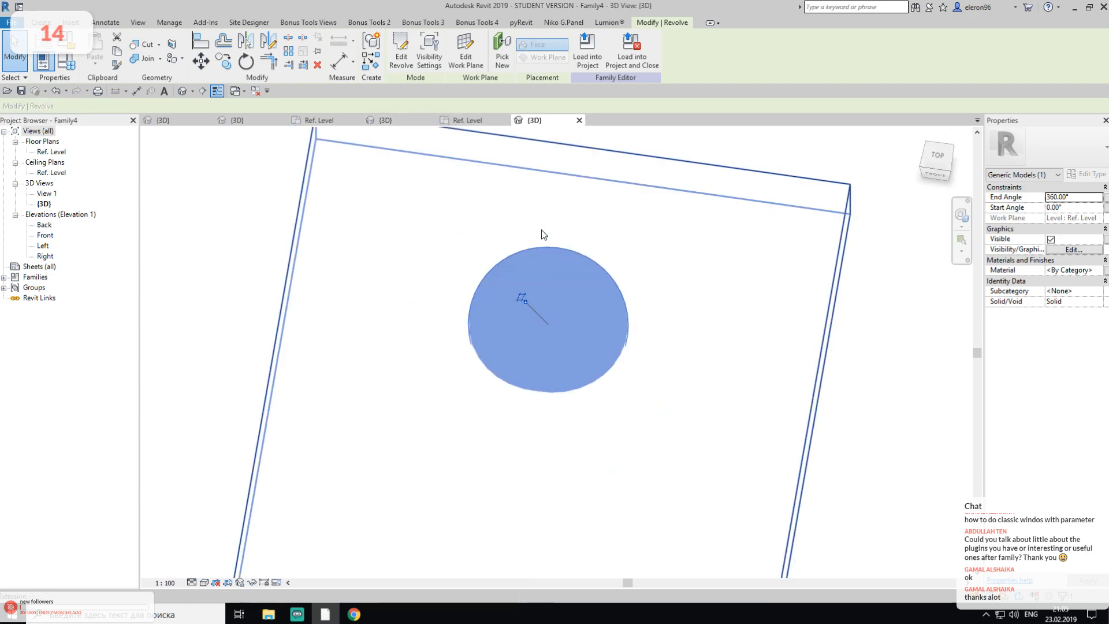
mouse_move(433, 82)
middle_mouse_down("shift")
mouse_move(678, 161)
mouse_move(623, 220)
middle_mouse_up("shift")
left_click(687, 177)
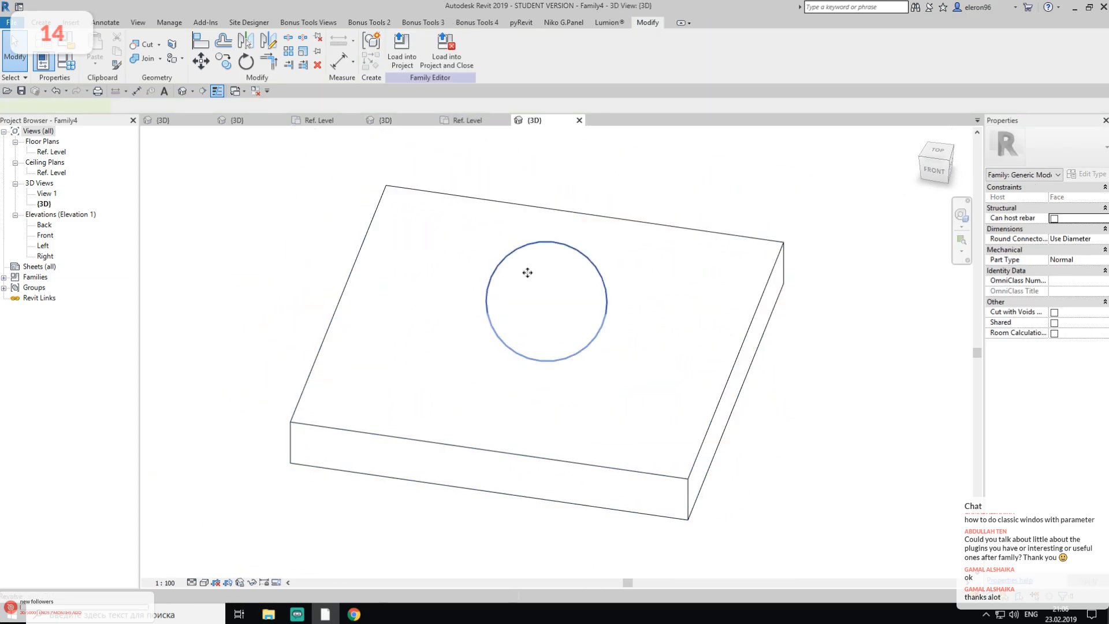
left_click(533, 272)
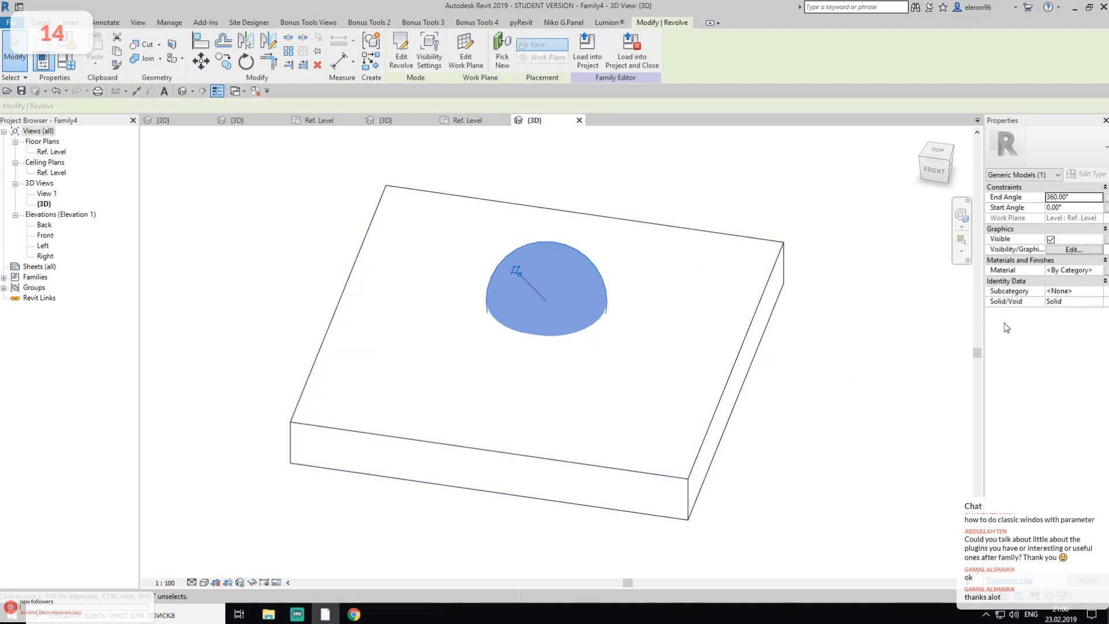
left_click(1102, 308)
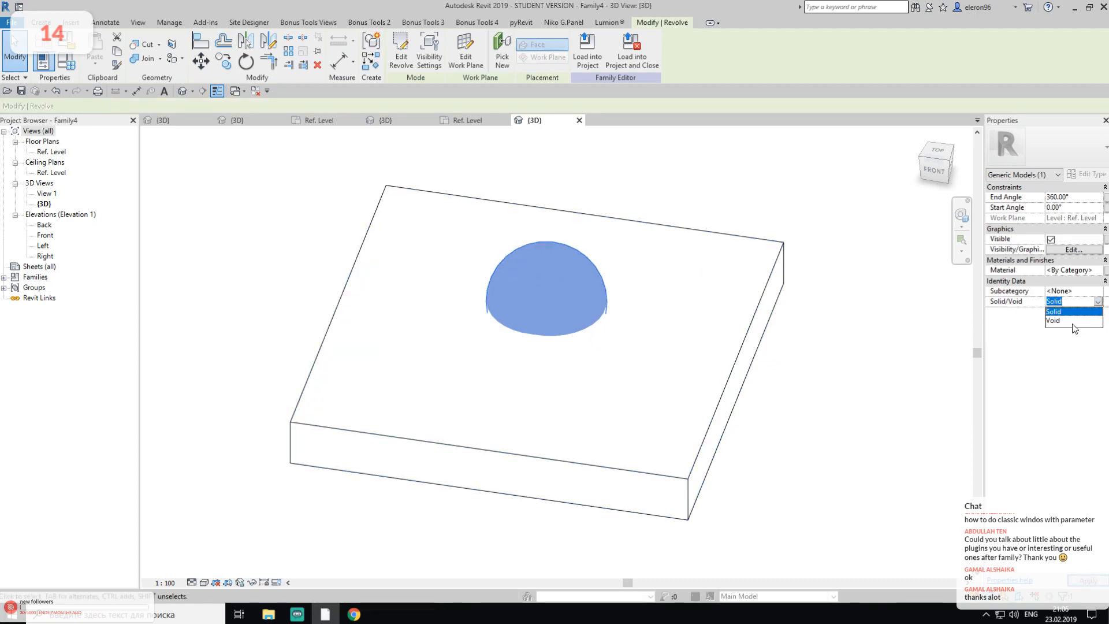
left_click(1057, 328)
left_click(762, 391)
Cut the host slab with the spherical void
middle_click_drag(761, 391, 730, 361)
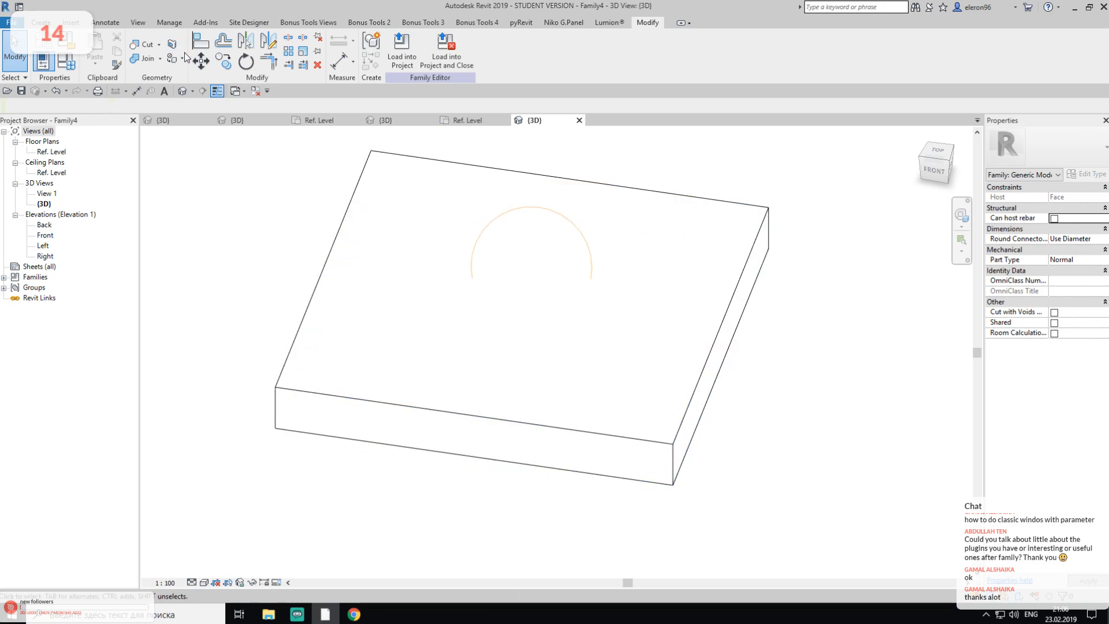
left_click(148, 44)
left_click(629, 231)
left_click(562, 215)
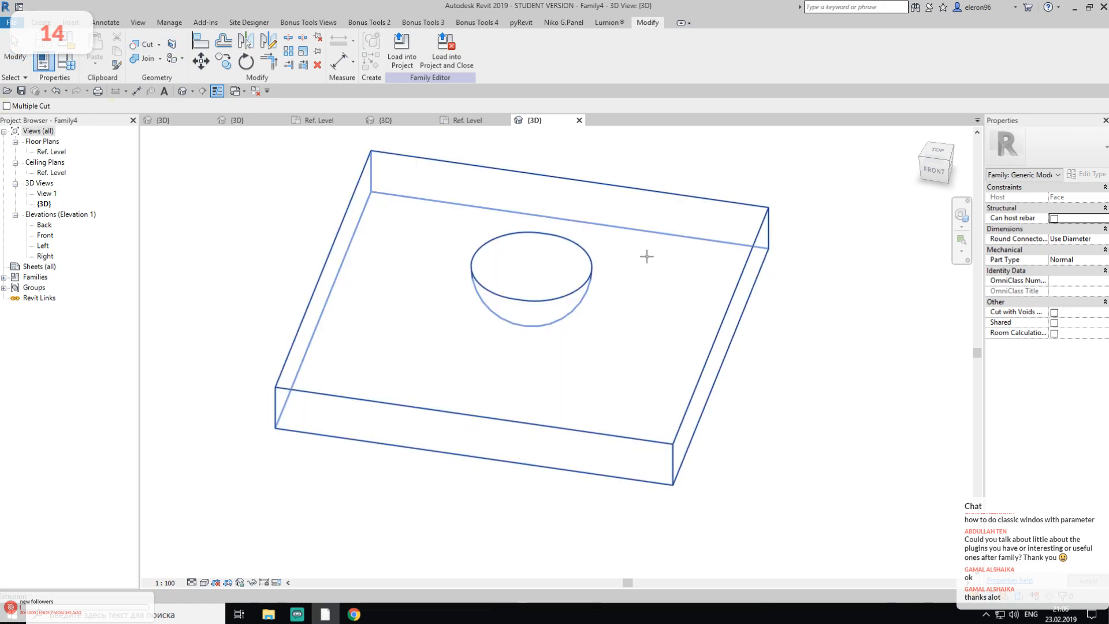
Load Family4 into Project1, overwriting the existing version, and inspect the openings in the wall and floor
middle_click_drag(835, 376, 381, 82, "shift")
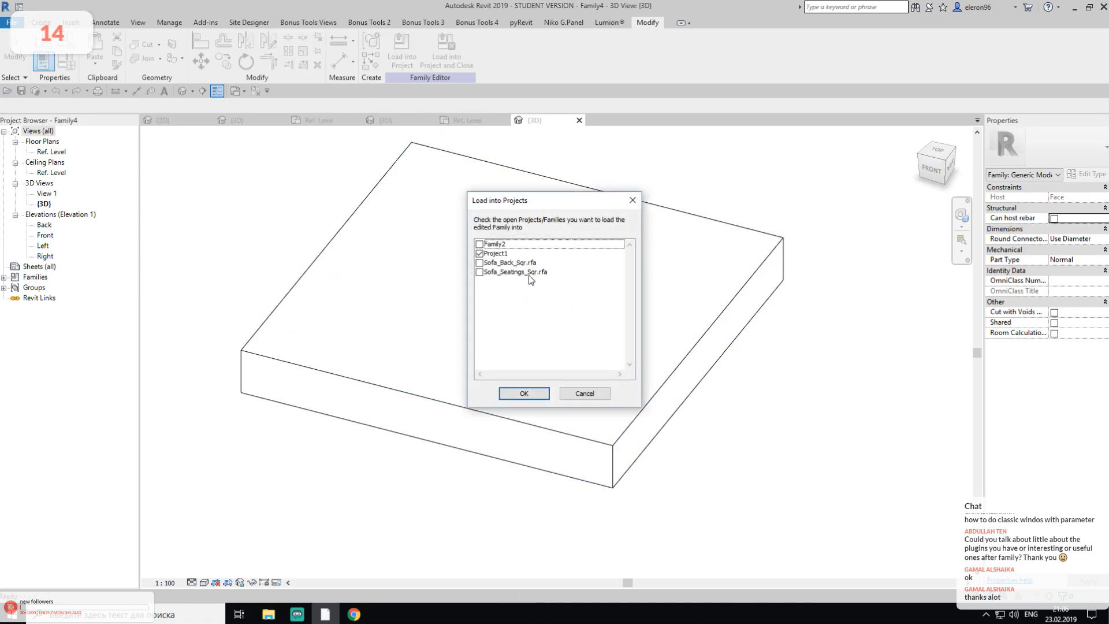
left_click(514, 391)
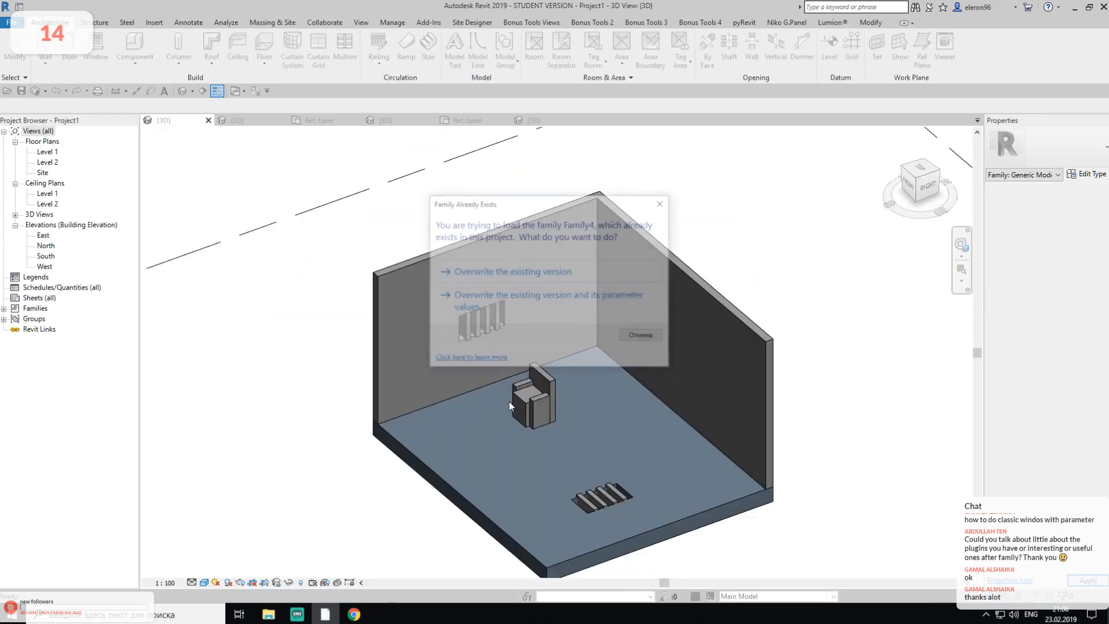
left_click(477, 270)
middle_click_drag(687, 435, 653, 340, "shift")
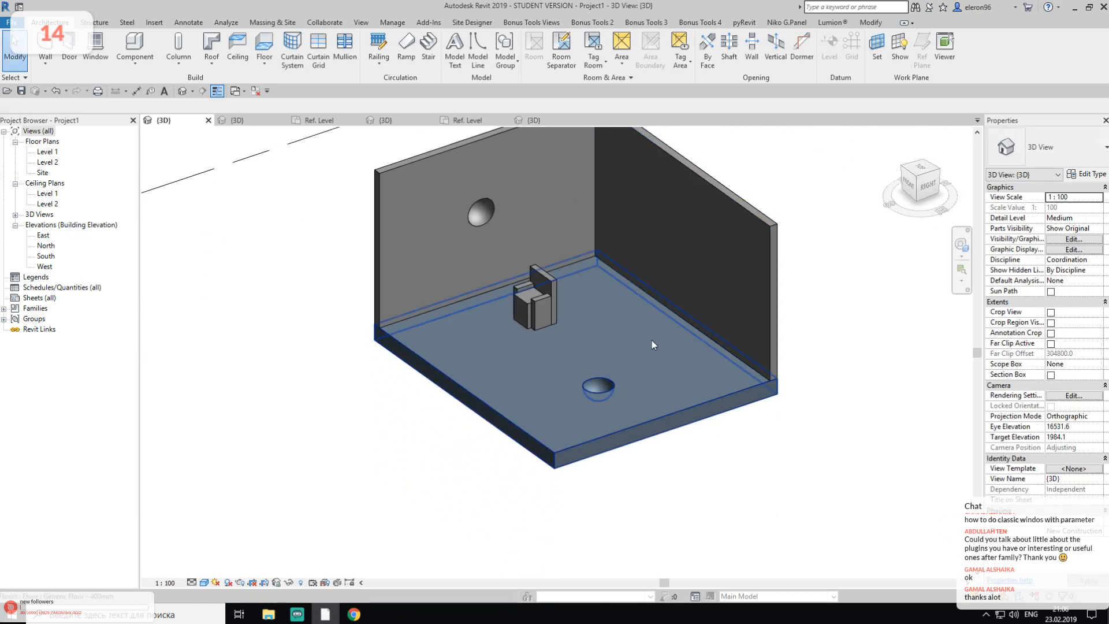
scroll(814, 535, "up", 3)
middle_click_drag(815, 534, 763, 617)
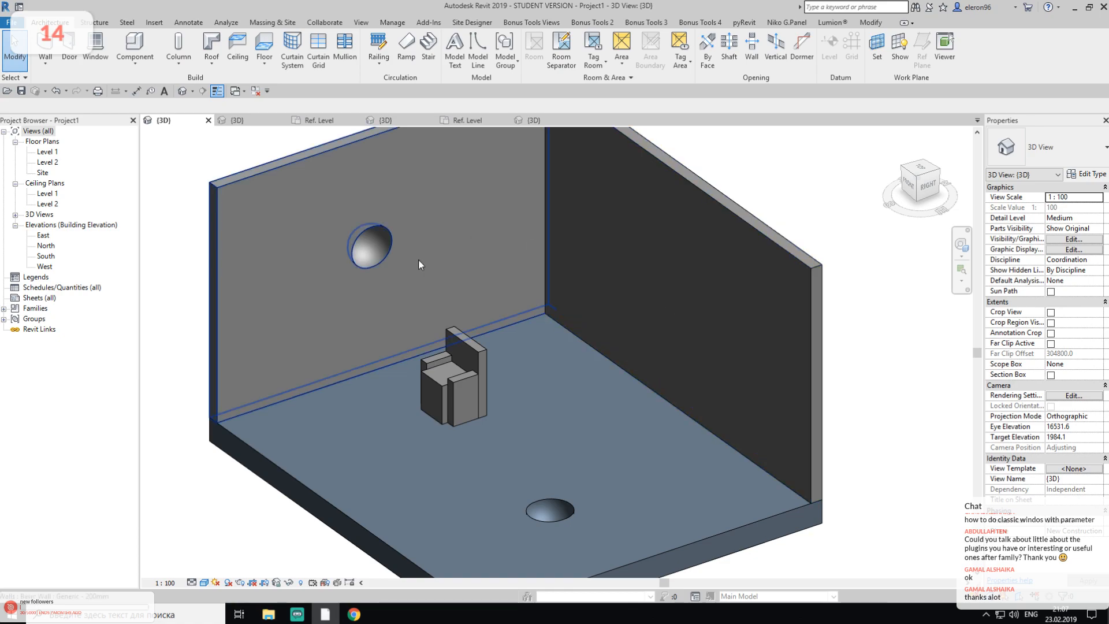
Switch to Streamlabs OBS, adjust the Mic/Aux level to -17.4 dB, and return to the Revit project
left_click(297, 614)
left_click_drag(424, 540, 456, 539)
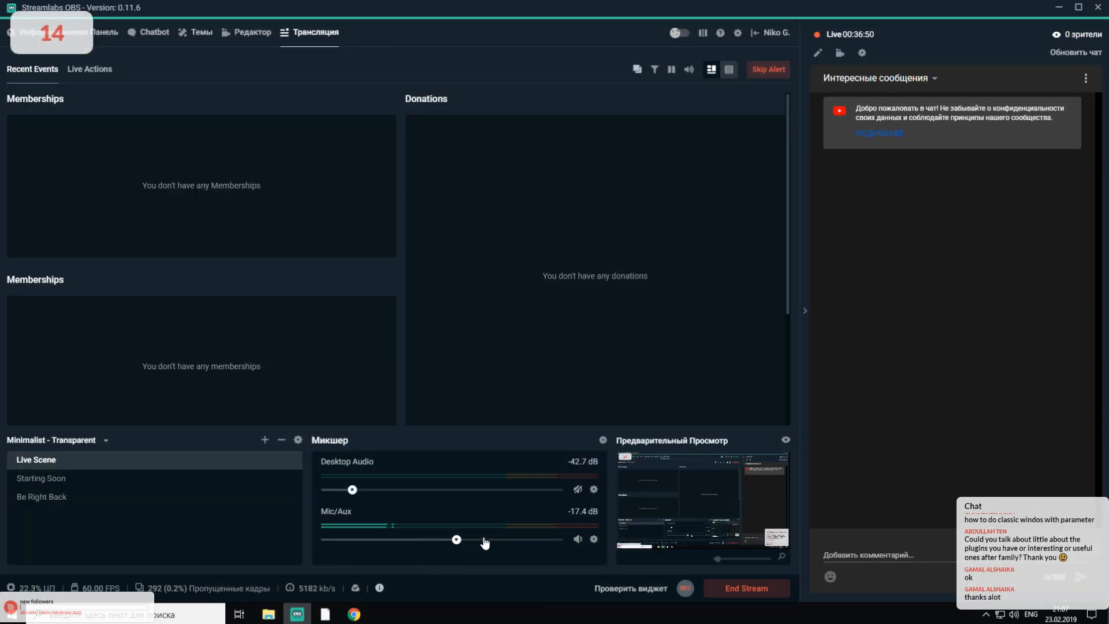
left_click(1065, 7)
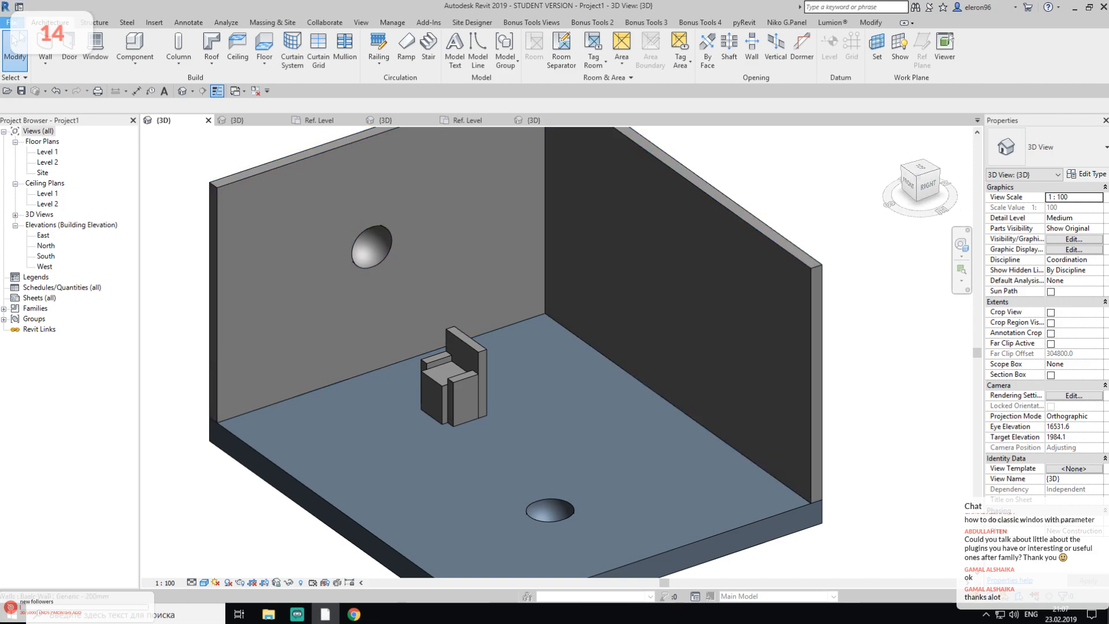
Create a new family from the Metric Generic Model Adaptive.rft template
left_click(13, 22)
mouse_move(76, 68)
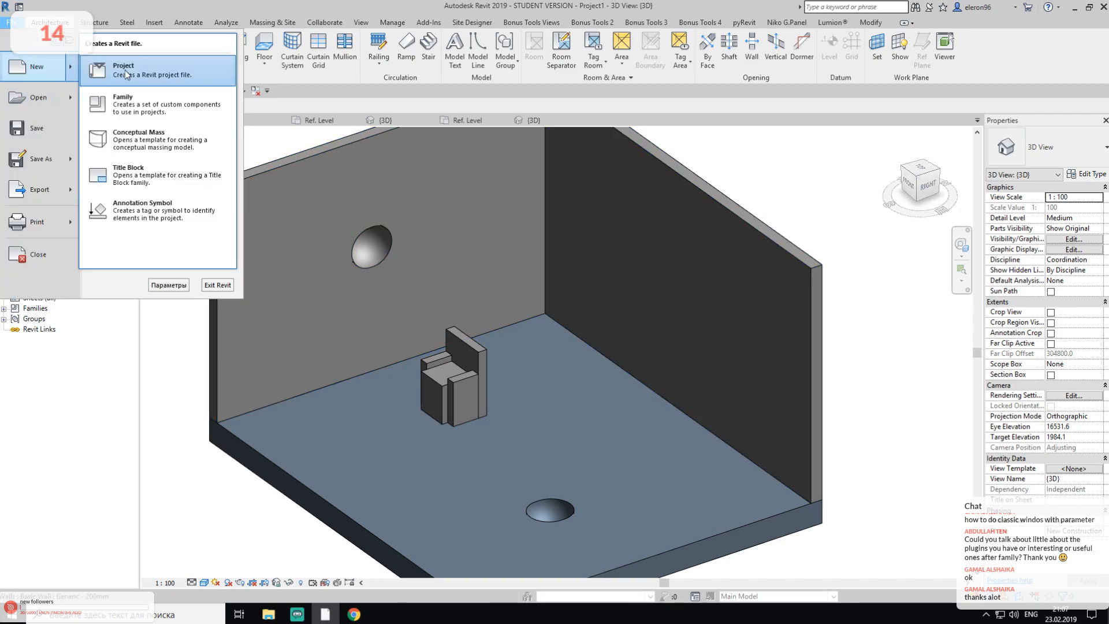
left_click(123, 101)
scroll(395, 235, "down", 10)
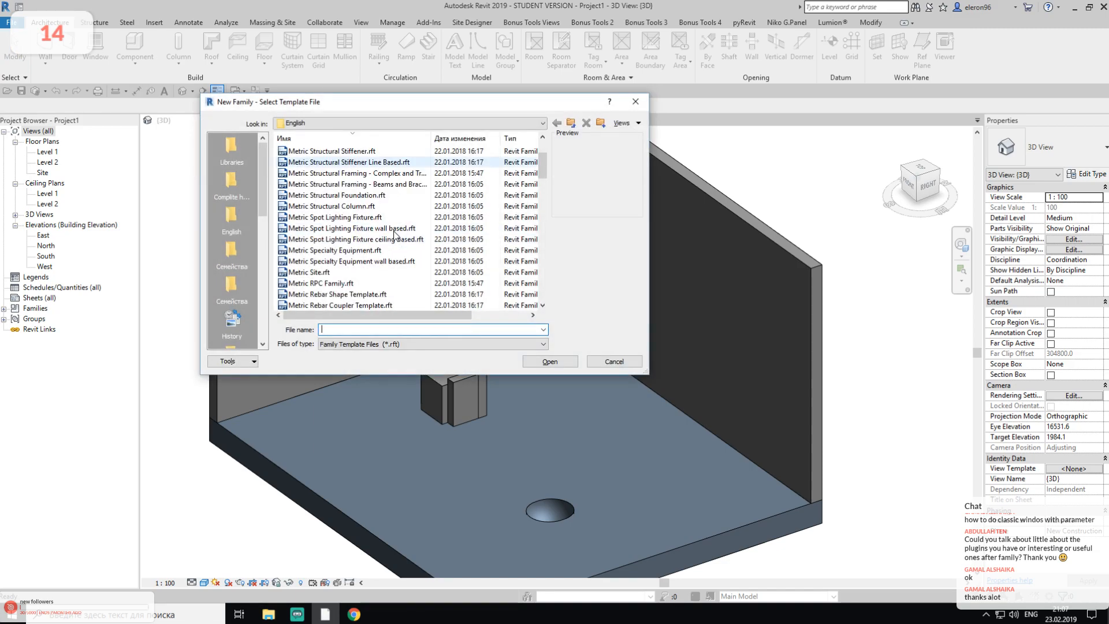
scroll(395, 235, "down", 8)
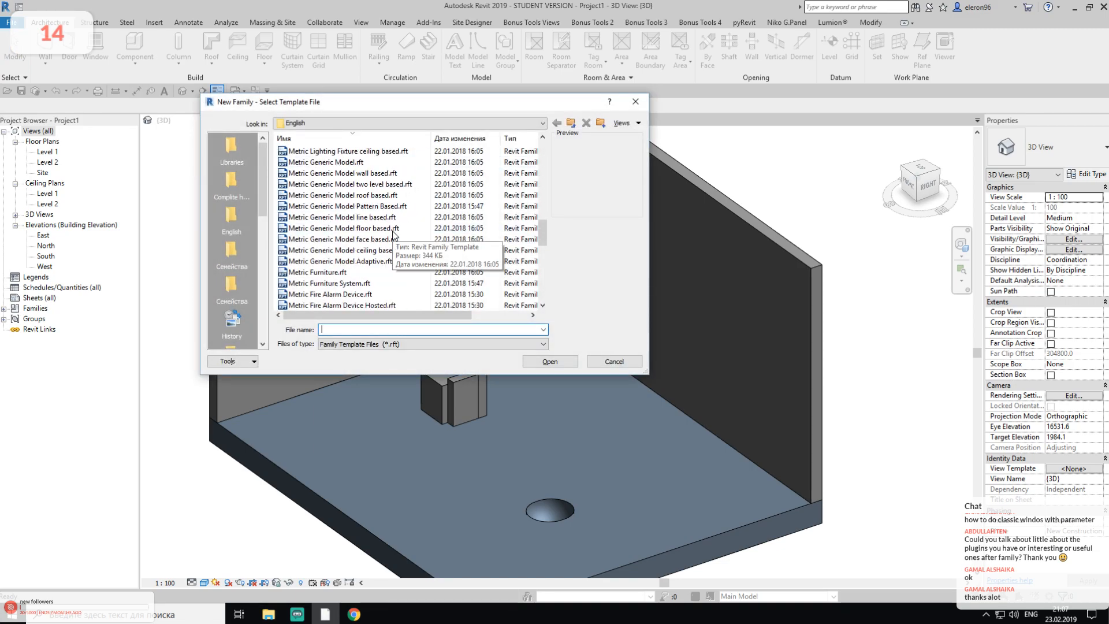
scroll(395, 237, "down", 3)
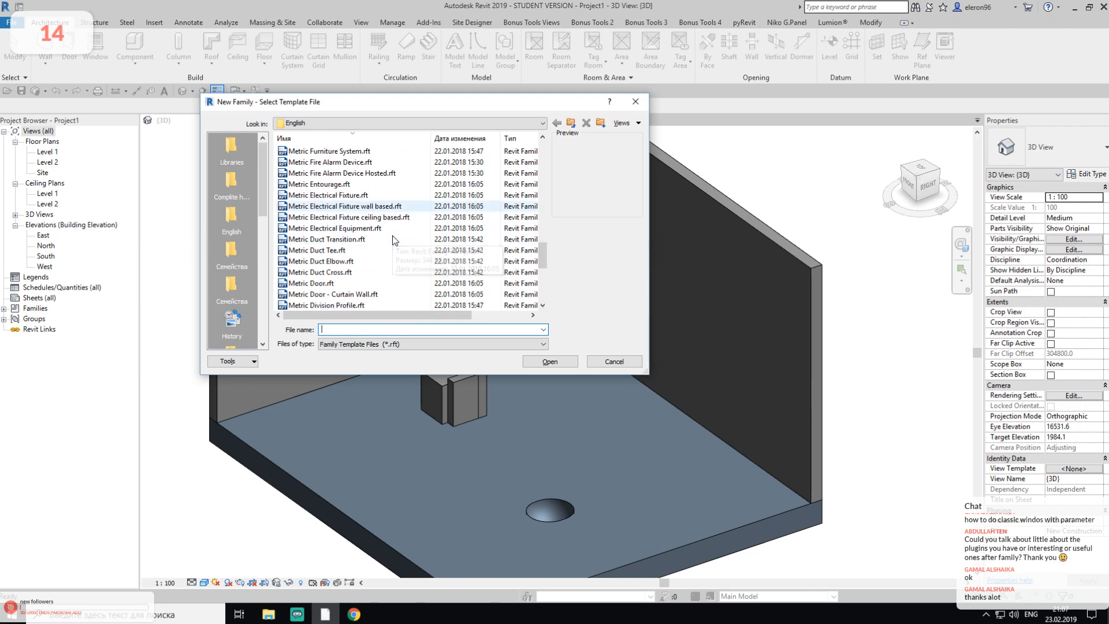
scroll(387, 196, "up", 1)
left_click(386, 196)
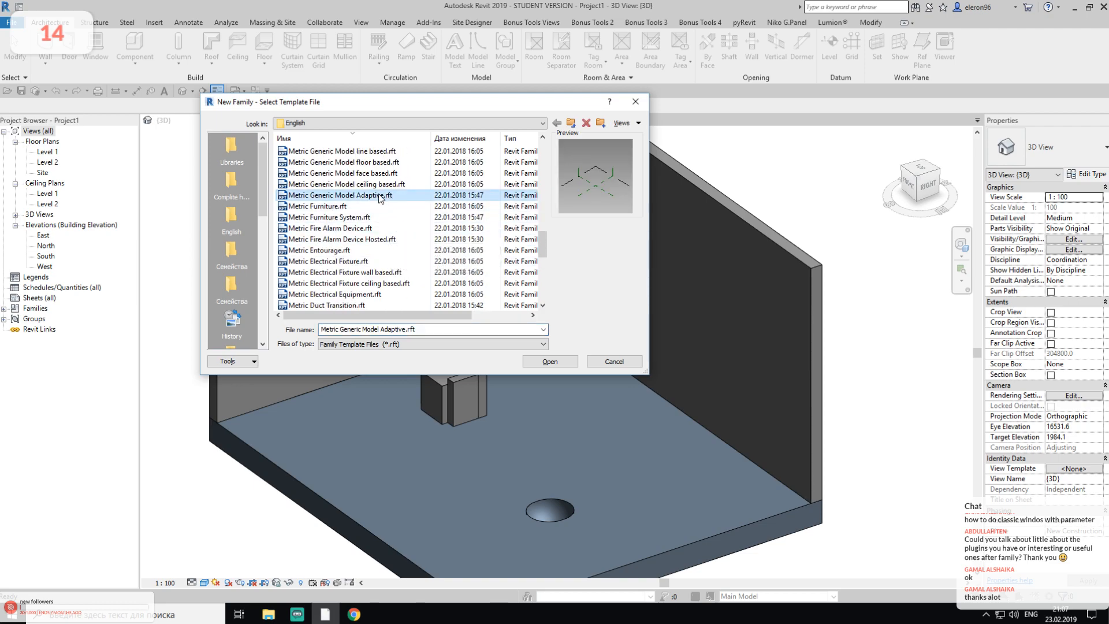
left_click(549, 361)
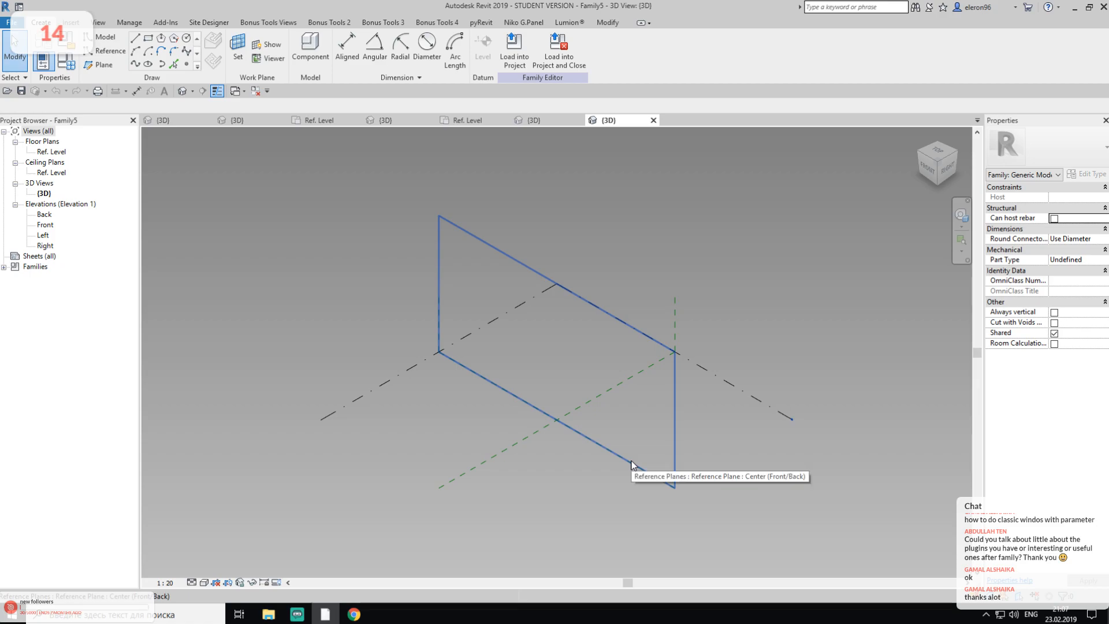
scroll(571, 429, "up", 3)
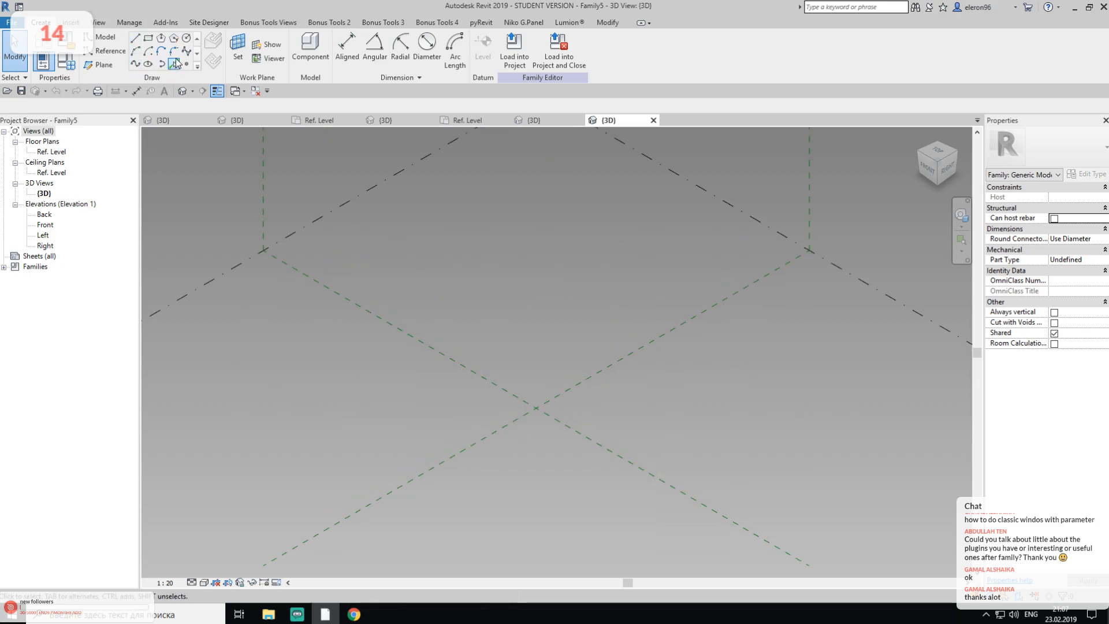
Place six reference points around the intersection of the reference planes, using Ref. Level as the placement plane
left_click(107, 39)
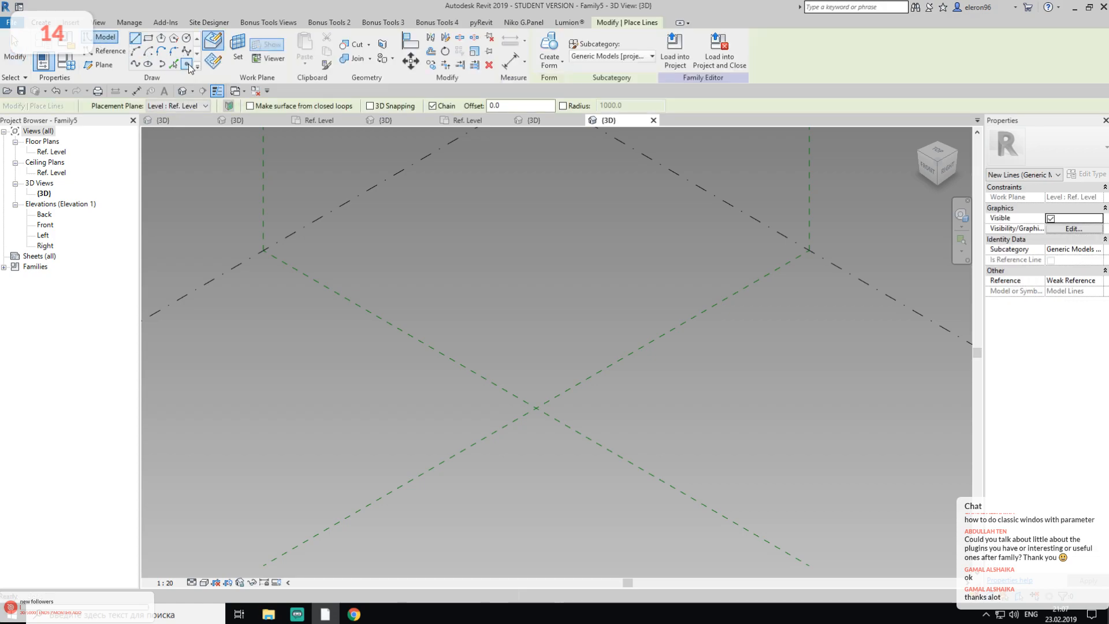
left_click(187, 64)
left_click(510, 345)
left_click(430, 390)
left_click(638, 408)
left_click(571, 463)
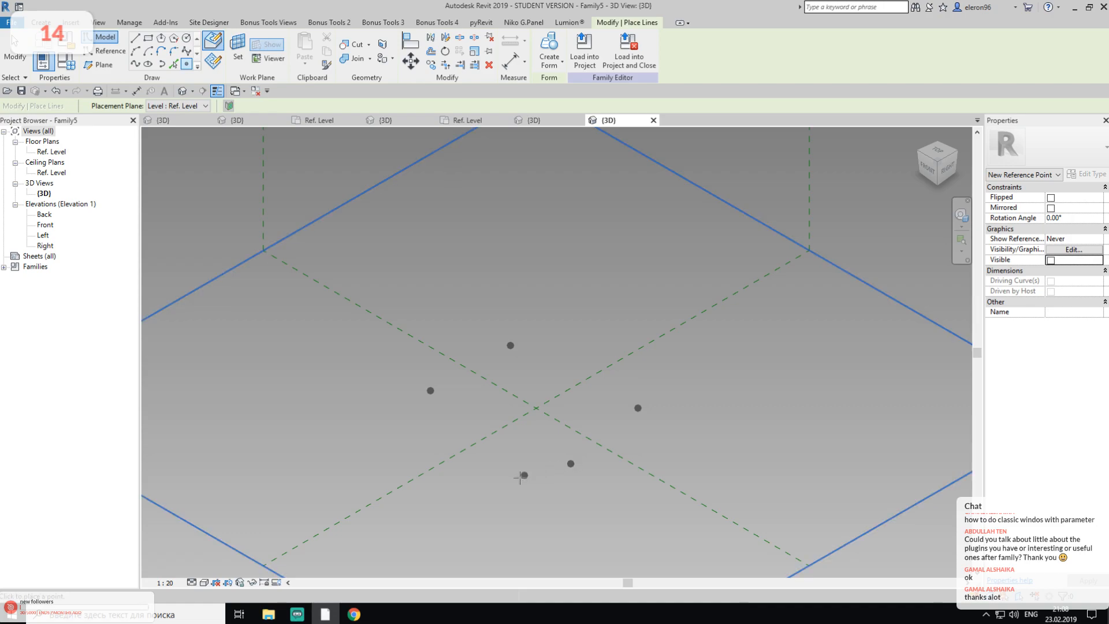
left_click(497, 425)
left_click(577, 370)
key("Escape")
key("Escape")
Convert all six reference points into adaptive points
left_click_drag(347, 303, 731, 538)
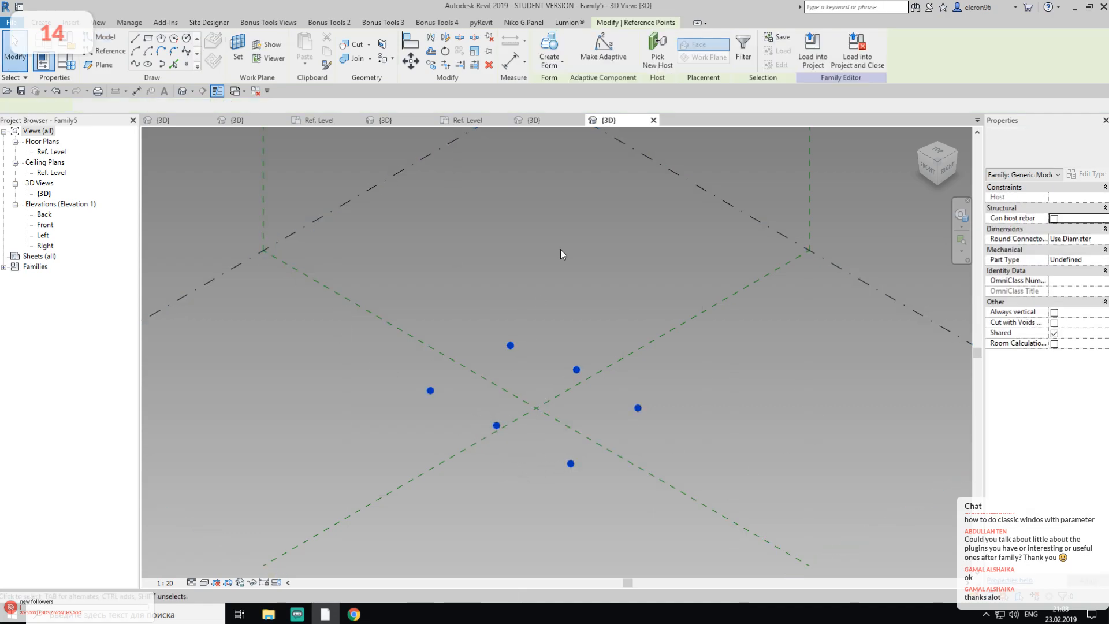
left_click(603, 46)
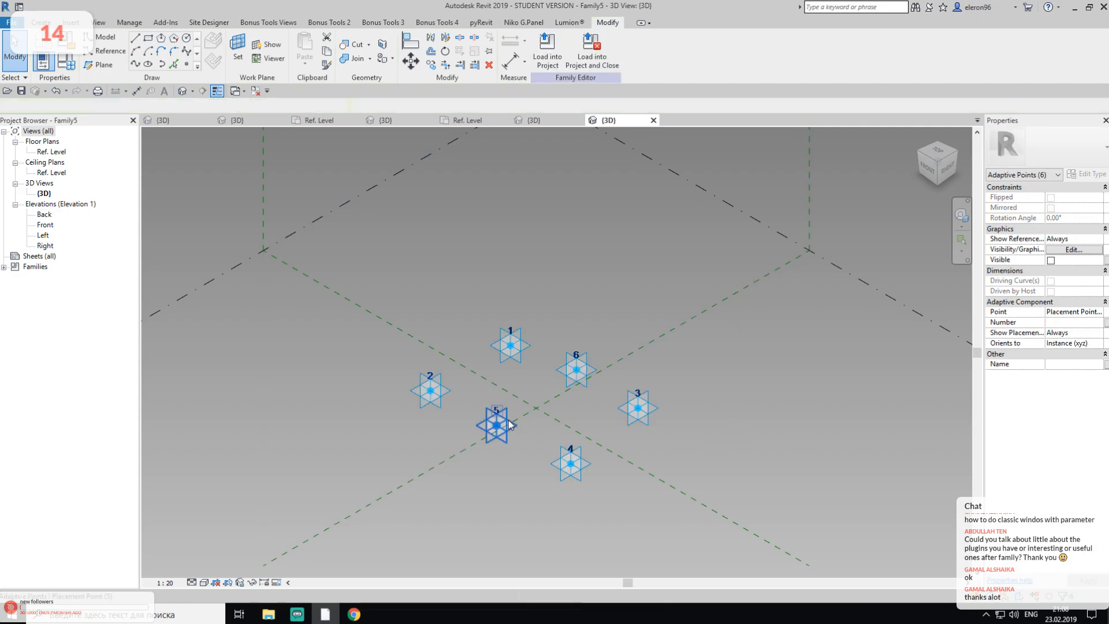
key("Escape")
Move adaptive points 5 and 6 together past points 3 and 4 to form the far end of the layout
scroll(513, 419, "up", 3)
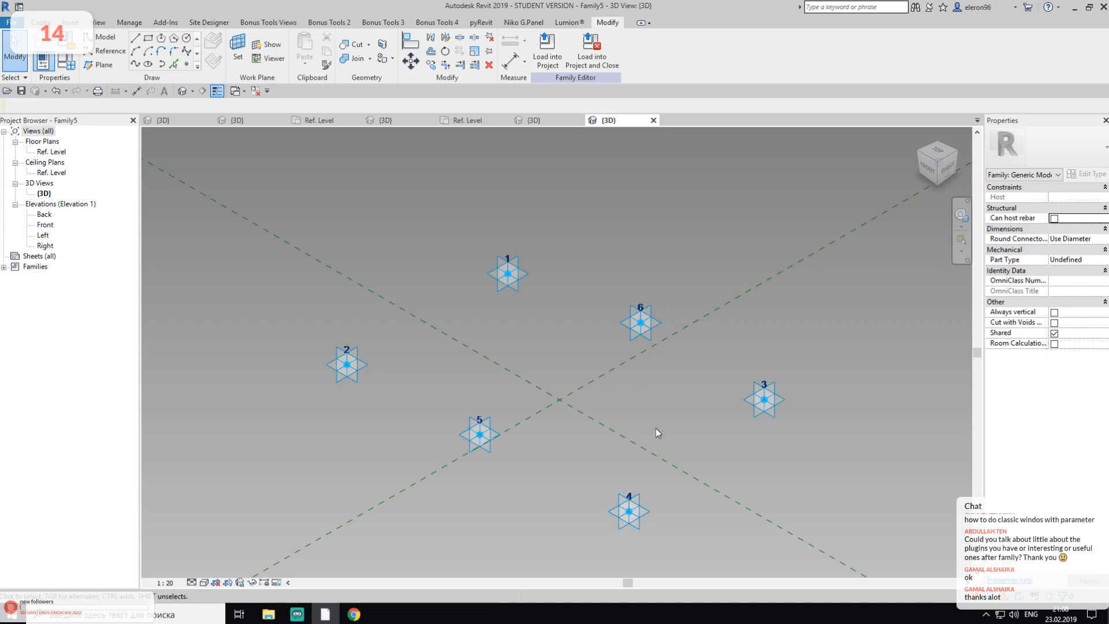
middle_click_drag(767, 493, 746, 447)
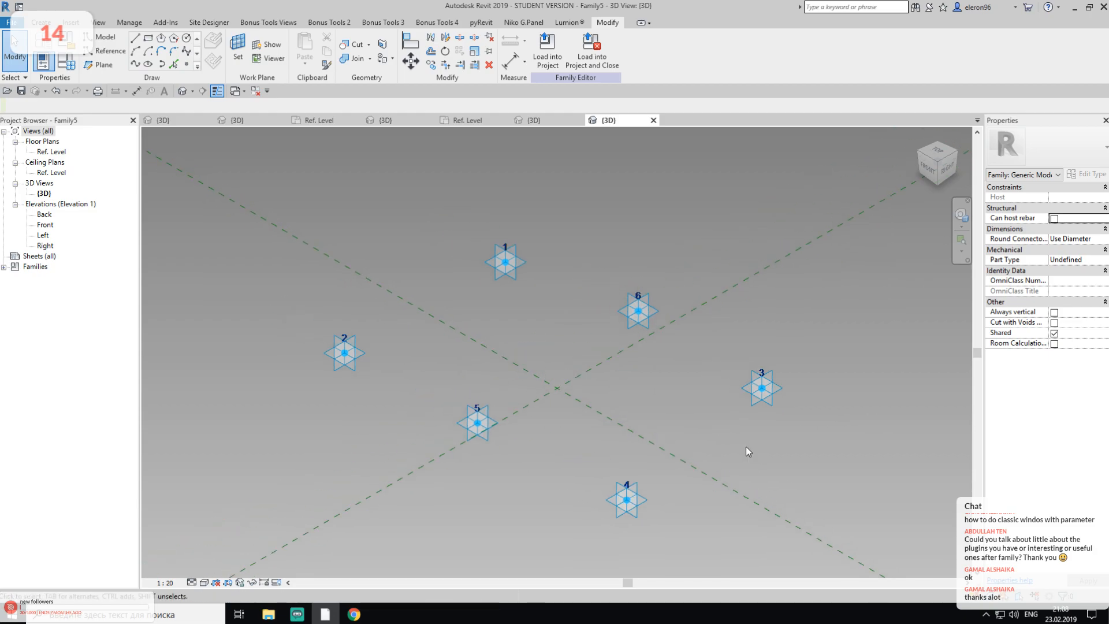
left_click(635, 316)
left_click(477, 423, "ctrl")
left_click(477, 409)
left_click(545, 445)
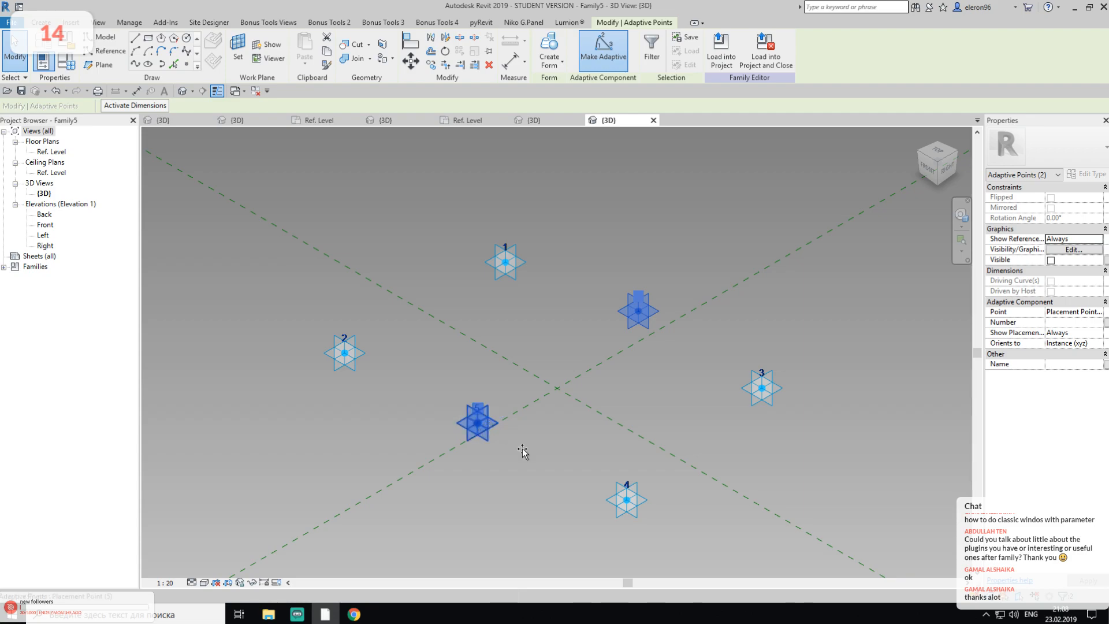
left_click_drag(507, 437, 743, 574)
Move adaptive points 3 and 4 back between the two end pairs
middle_click_drag(714, 466, 675, 430)
left_click_drag(498, 320, 774, 502)
left_click_drag(720, 360, 624, 306)
left_click(659, 270)
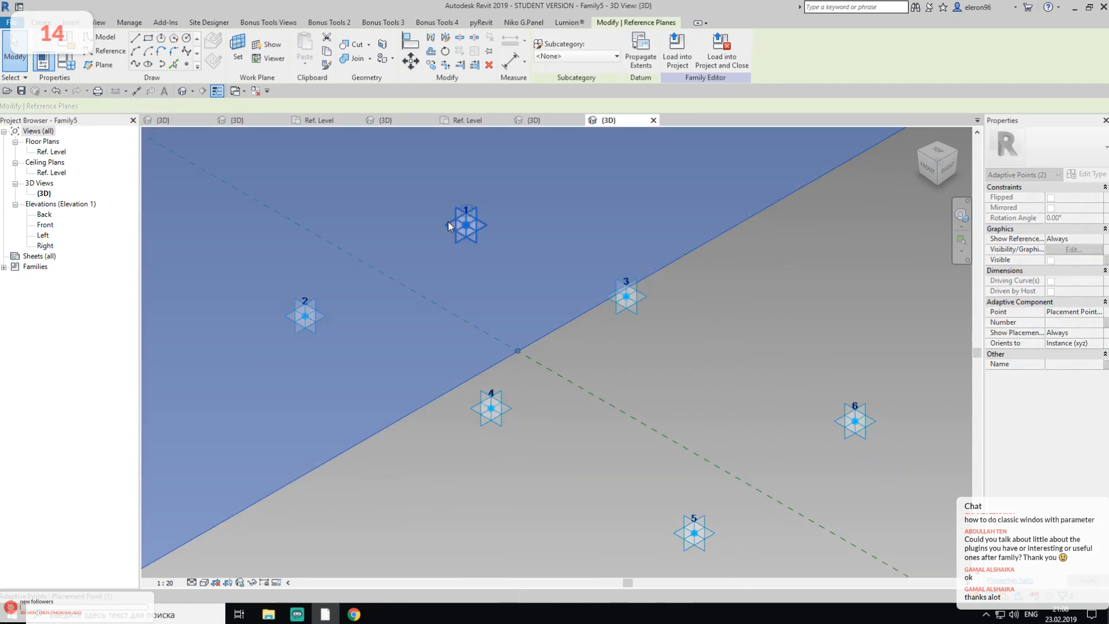
left_click(763, 376)
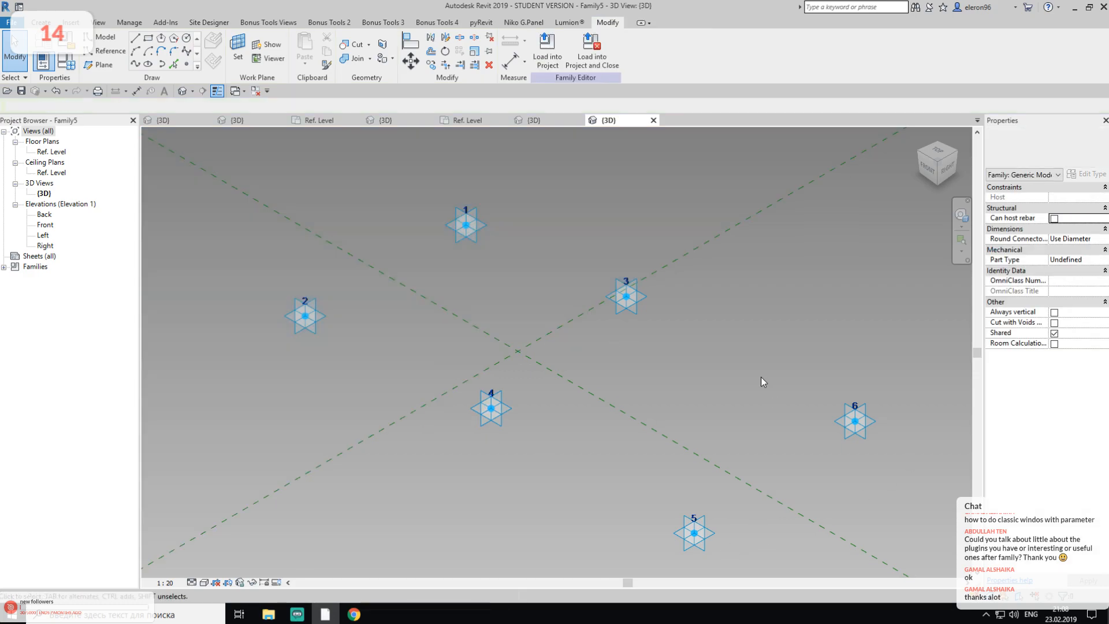
Draw a model spline through adaptive points 1, 3 and 6, and connect point 6 to point 5
middle_click_drag(761, 377, 755, 402)
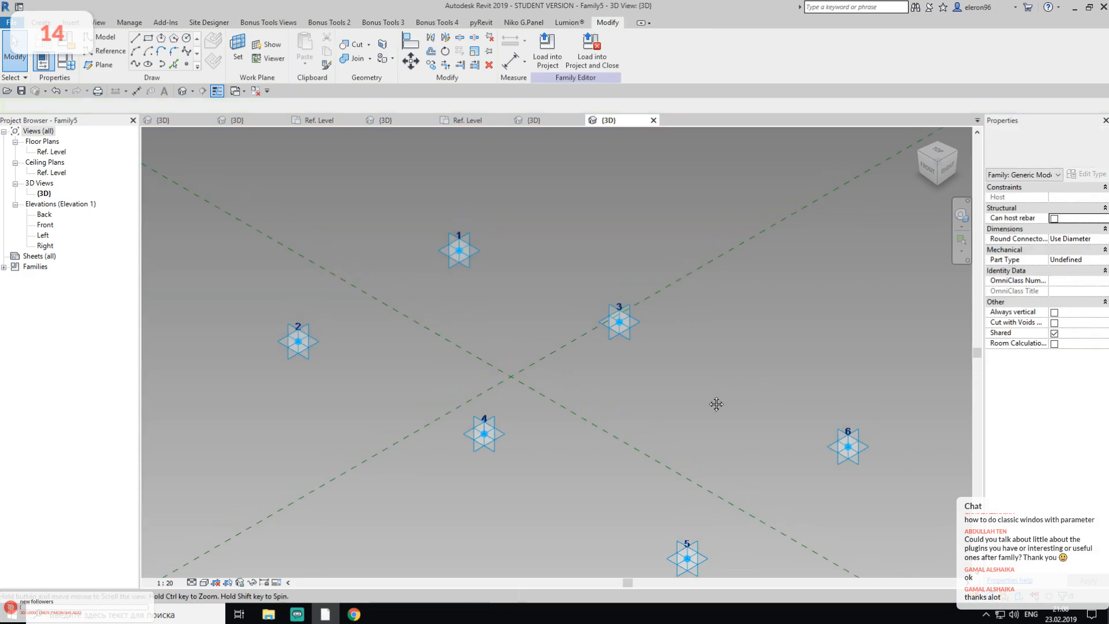
left_click(135, 64)
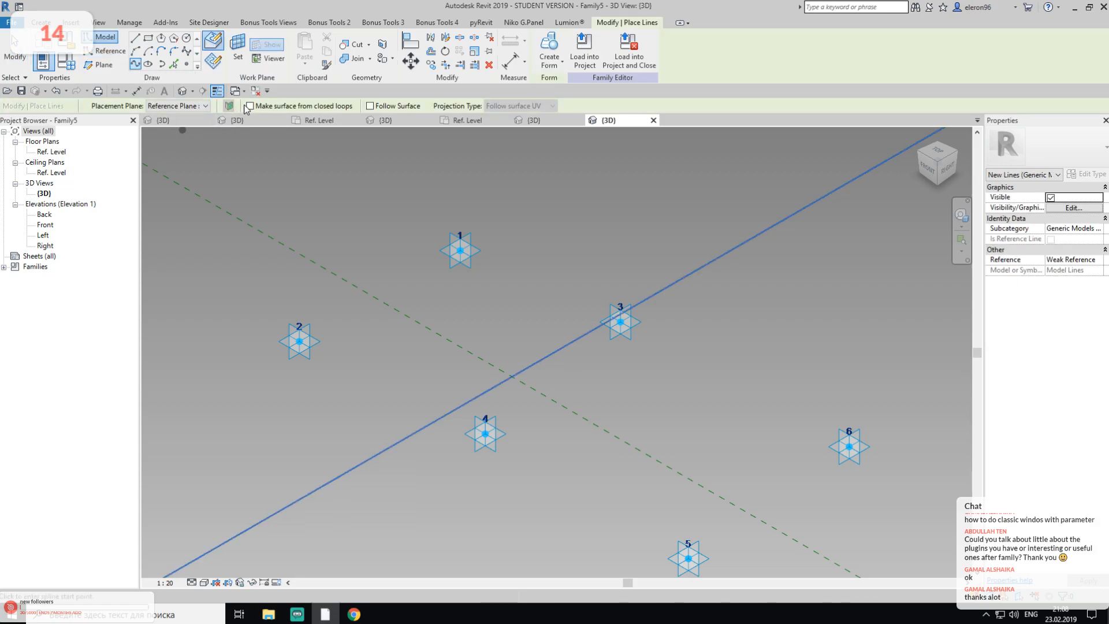
left_click(459, 250)
left_click(620, 322)
left_click(849, 446)
key("Escape")
left_click(849, 447)
left_click(688, 558)
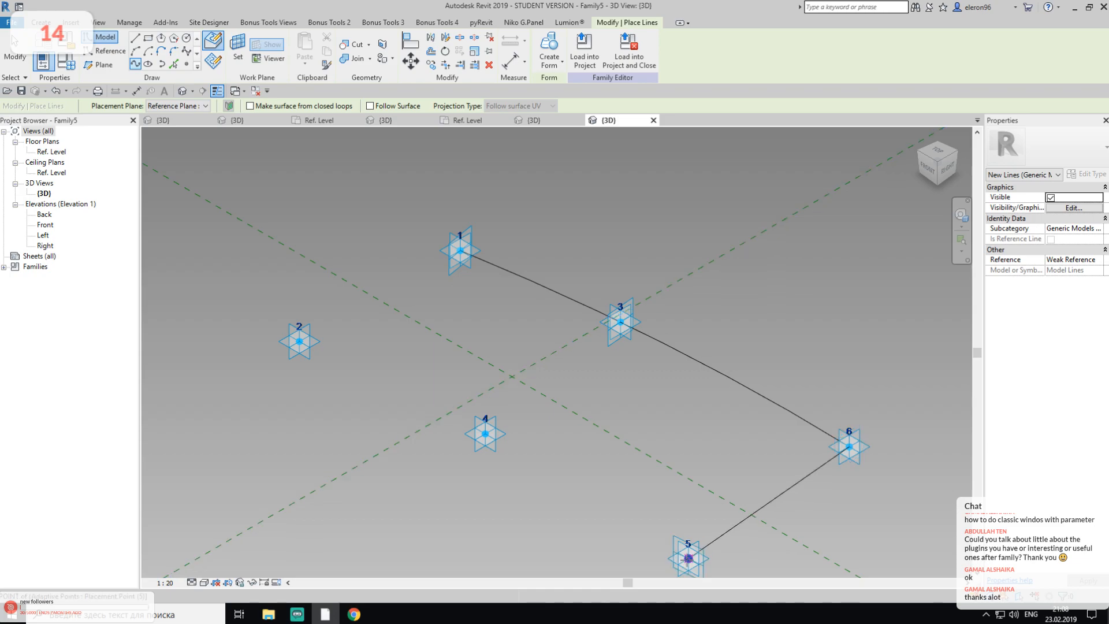
Continue the spline from point 5 through points 4 and 2, and close the outline from point 2 to point 1
left_click(485, 434)
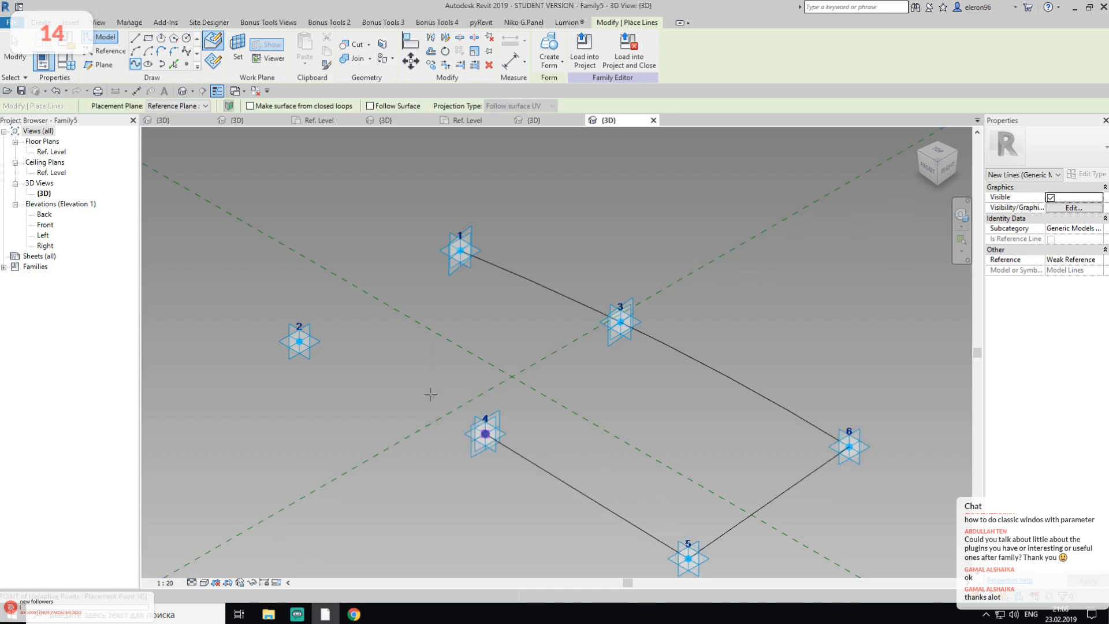
left_click(298, 341)
key("Escape")
left_click(298, 341)
left_click(460, 250)
key("Escape")
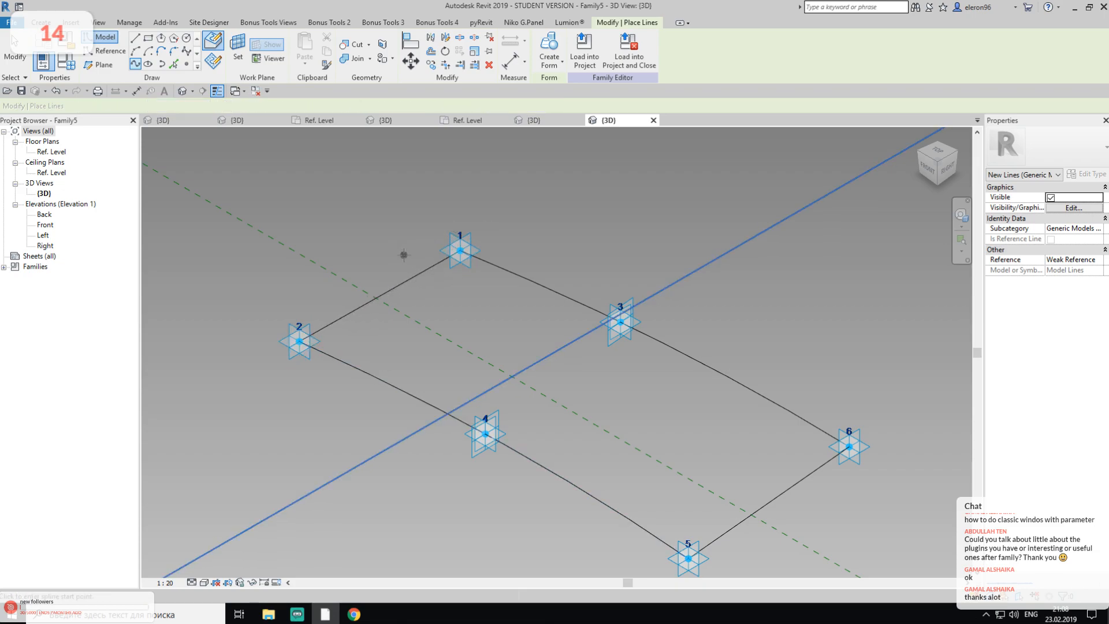
key("Escape")
Create a solid form from the whole closed loop of model lines
key("Tab")
left_click(521, 277)
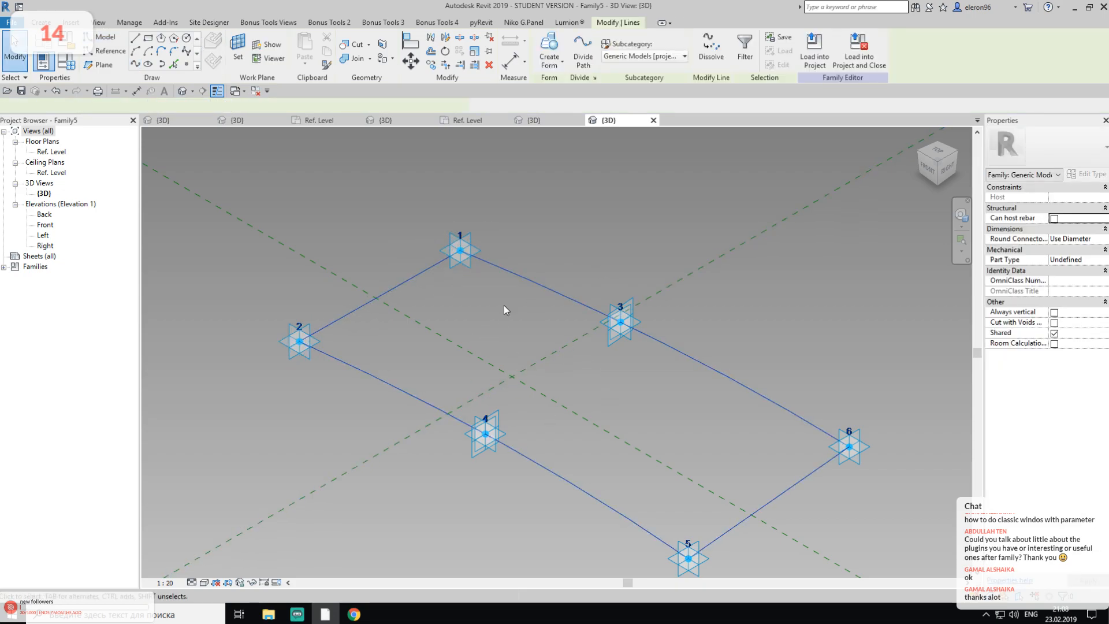
left_click(549, 48)
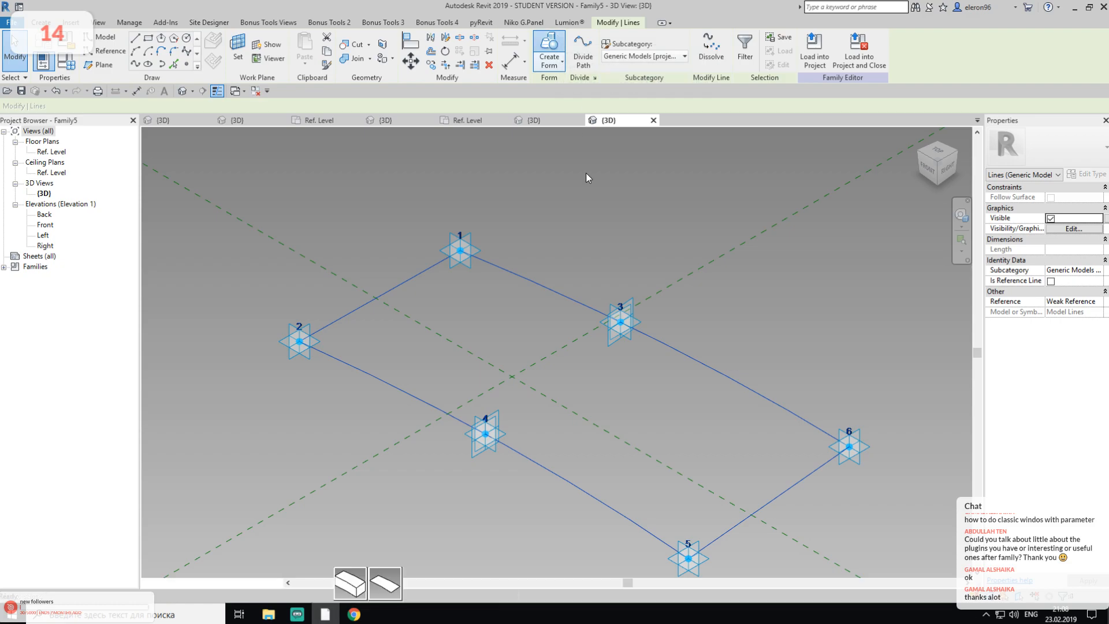
left_click(350, 582)
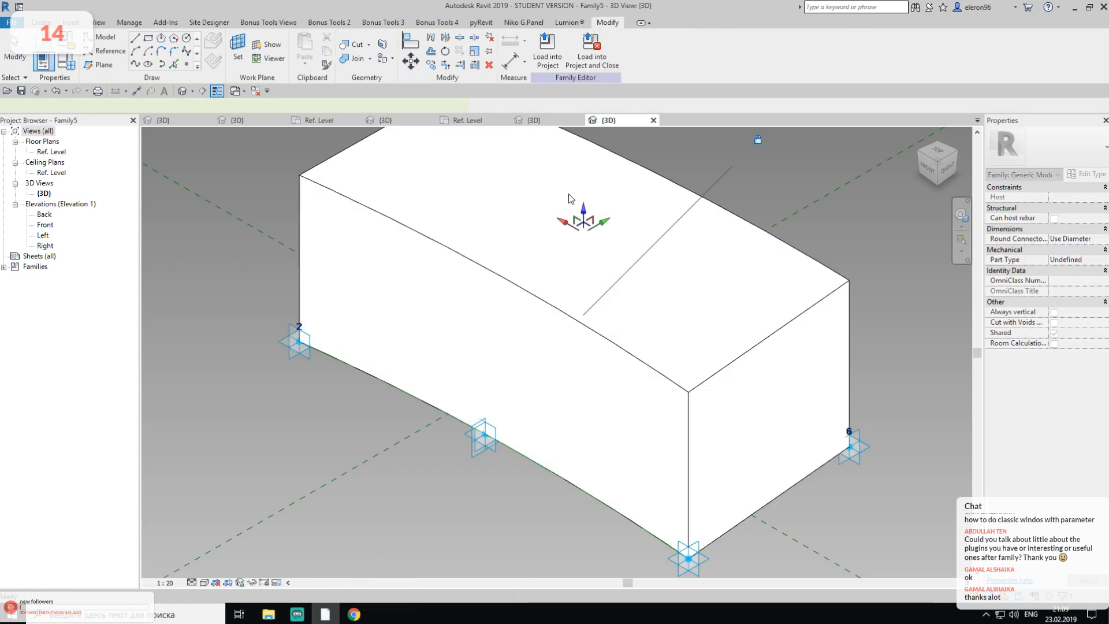
Set the solid form's positive offset to 100 to make it a thin panel
left_click(569, 198)
left_click(1082, 196)
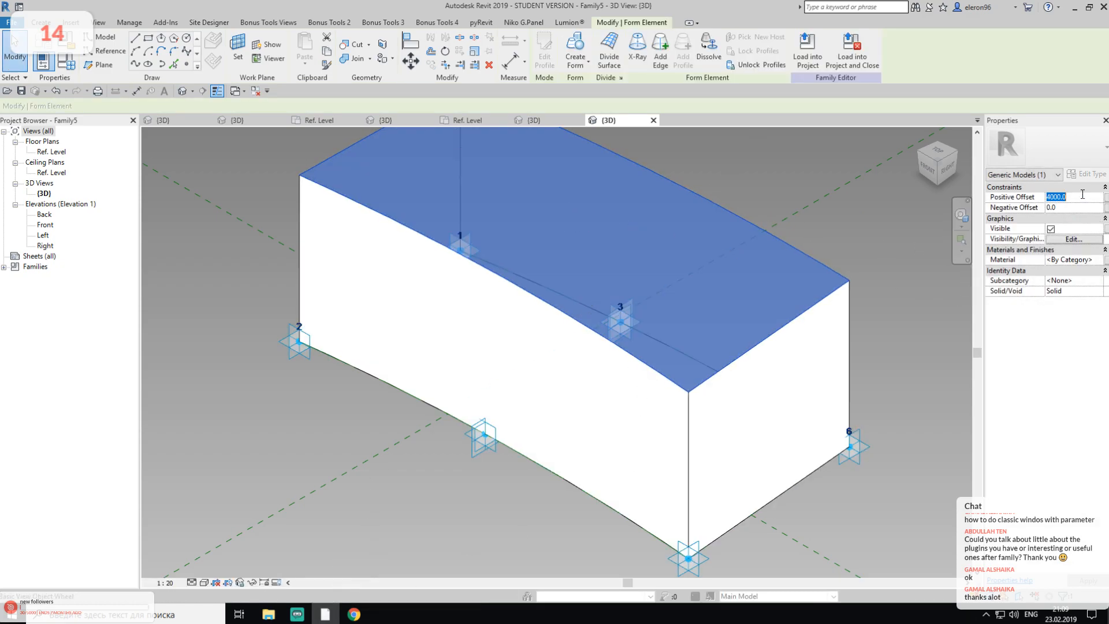
type("100")
key("Return")
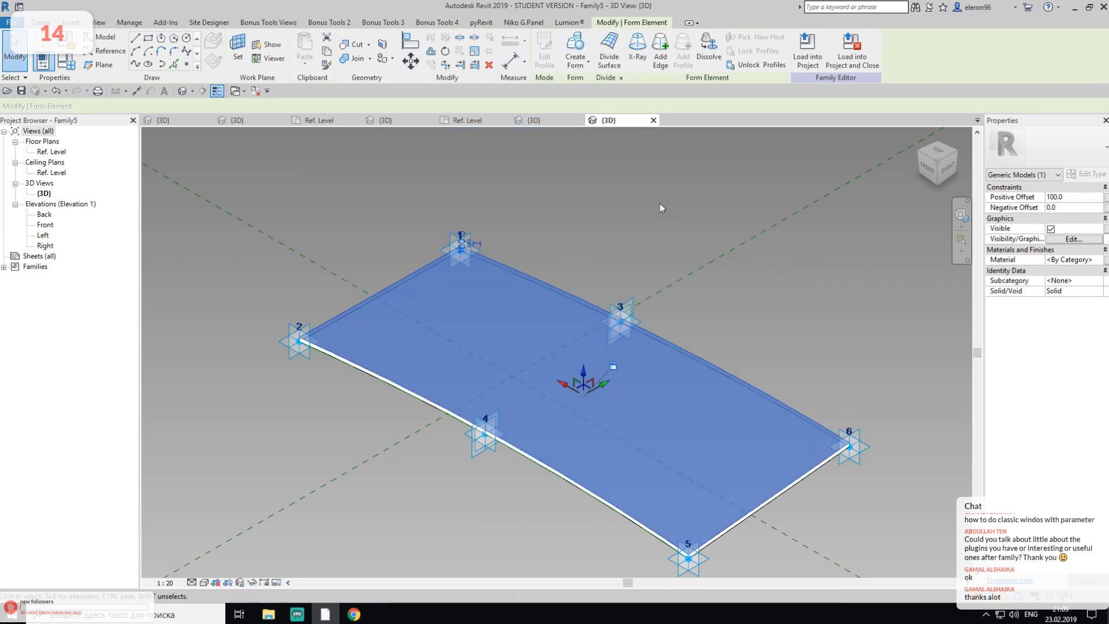
left_click(660, 204)
Load the adaptive panel family into Project1
middle_click_drag(749, 358, 661, 277)
middle_click_drag(487, 324, 609, 206, "shift")
left_click(548, 51)
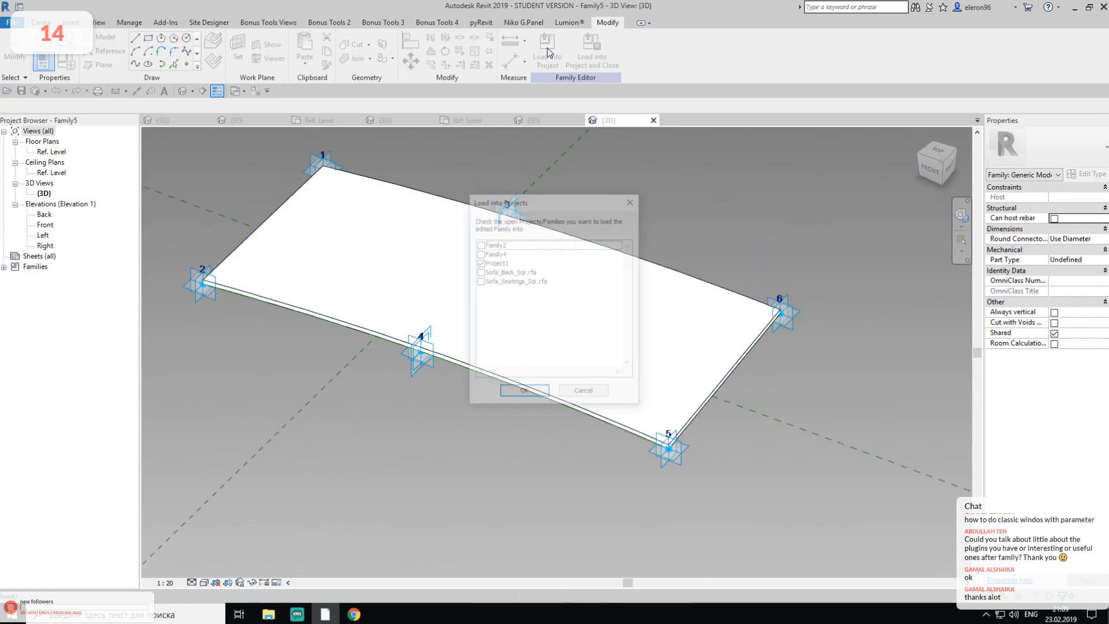
left_click(523, 390)
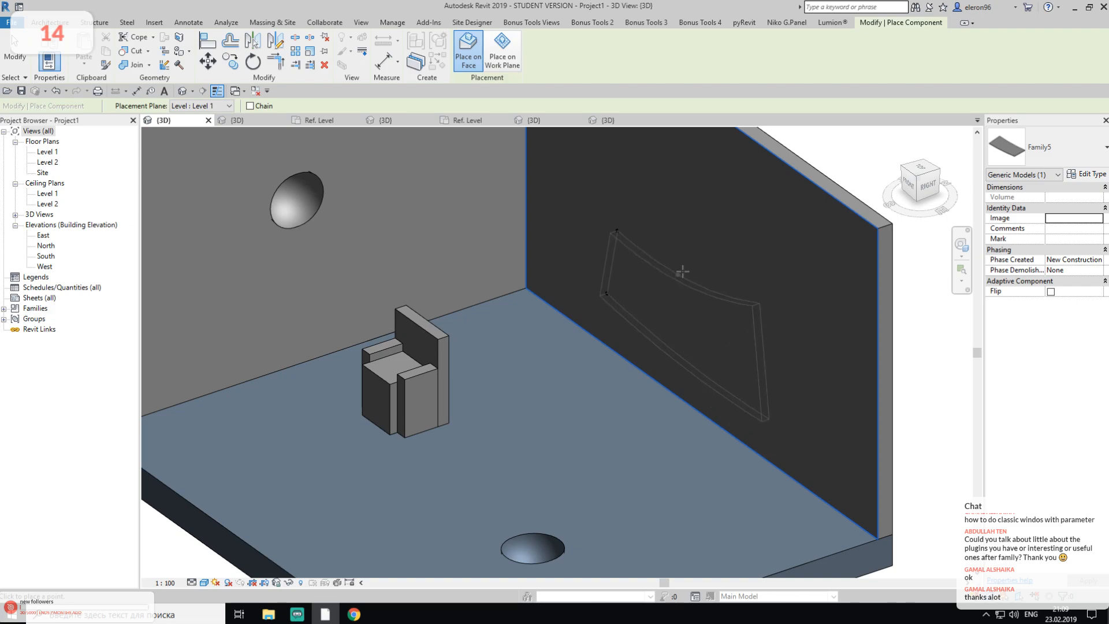
Try to place a Family5 panel on the dark wall by picking its six adaptive points close together
left_click(651, 301)
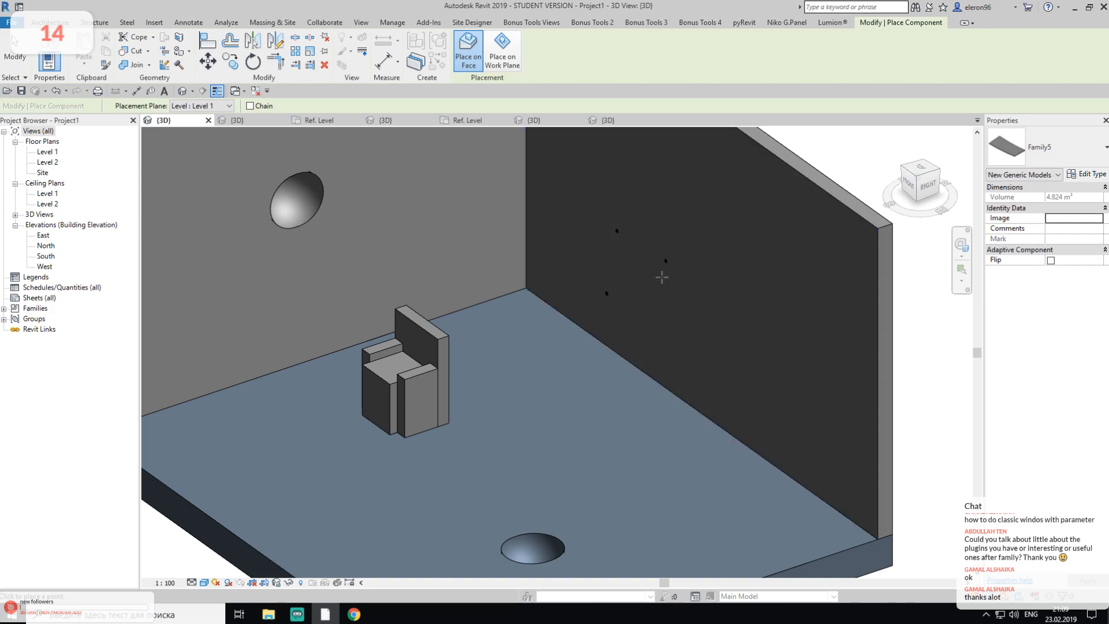
left_click(658, 314)
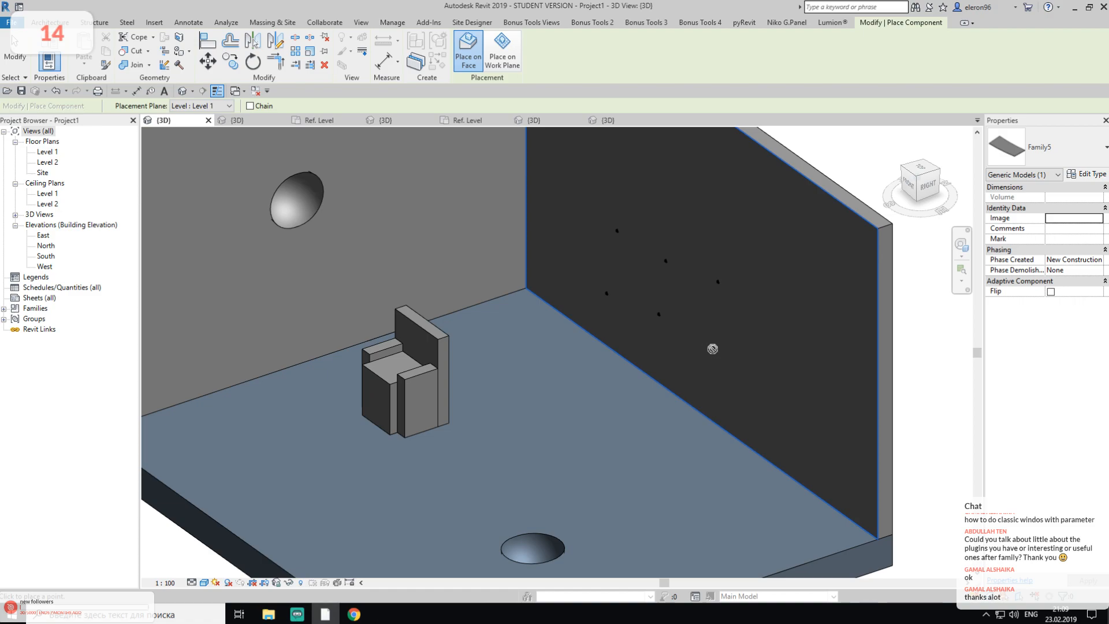
left_click(718, 372)
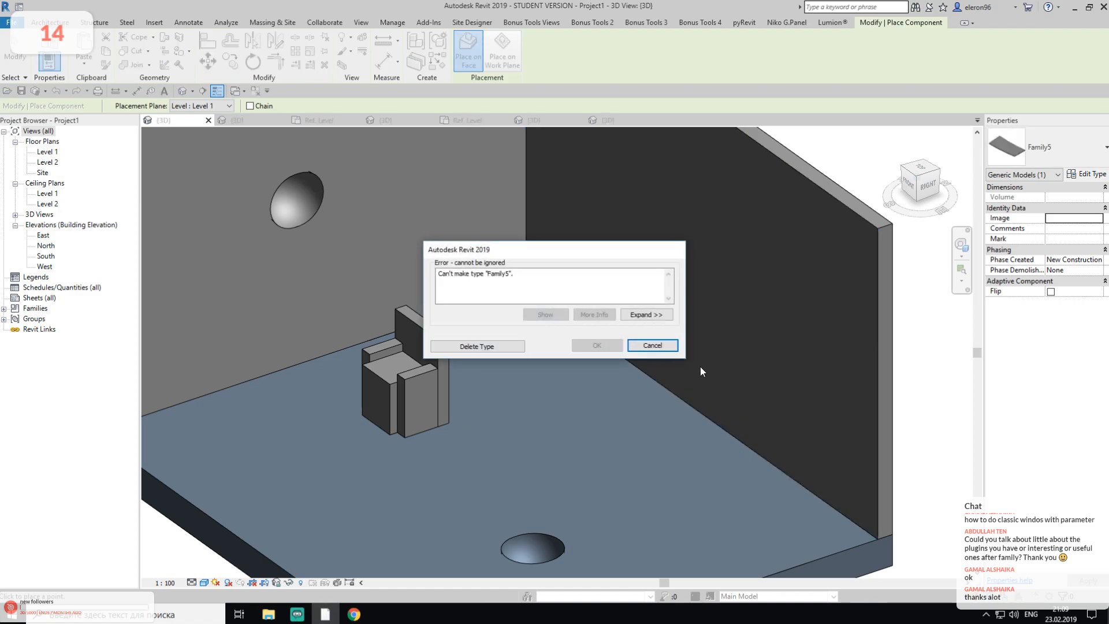
left_click(485, 346)
Place a Family5 panel with all six adaptive points on the upper part of the dark wall
left_click(623, 185)
left_click(617, 250)
left_click(686, 223)
left_click(754, 323)
left_click(771, 247)
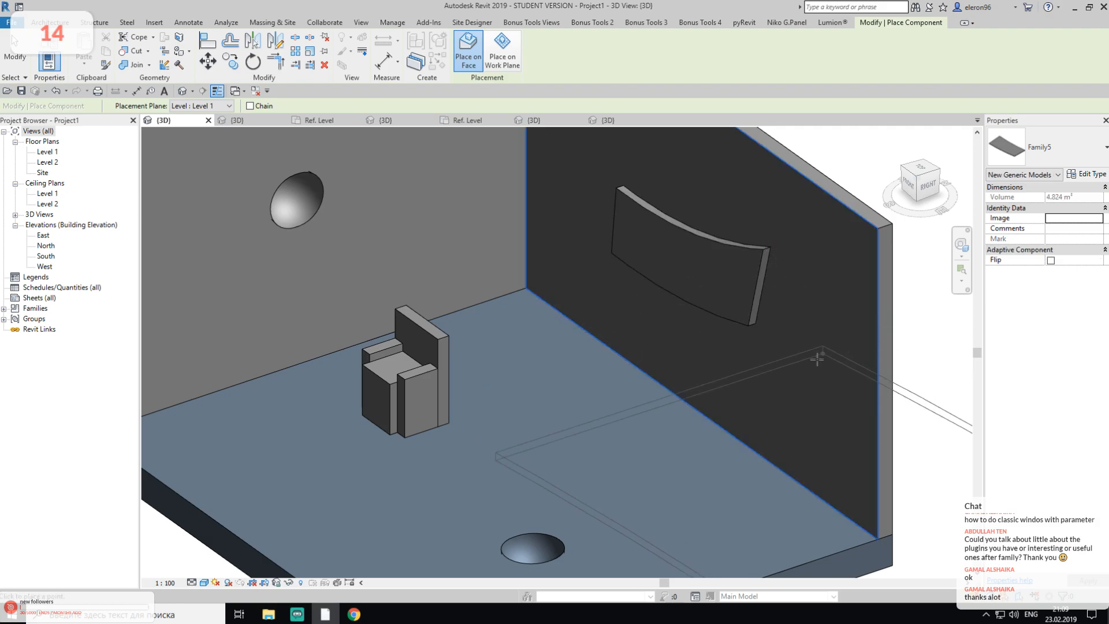
key("Escape")
key("Escape")
Place a second Family5 panel below the first, with points 1, 3 and 6 on the wall and 2, 4 and 5 on the floor
scroll(741, 381, "down", 2)
middle_click_drag(748, 381, 807, 371, "shift")
scroll(643, 417, "up", 2)
scroll(636, 411, "down", 3)
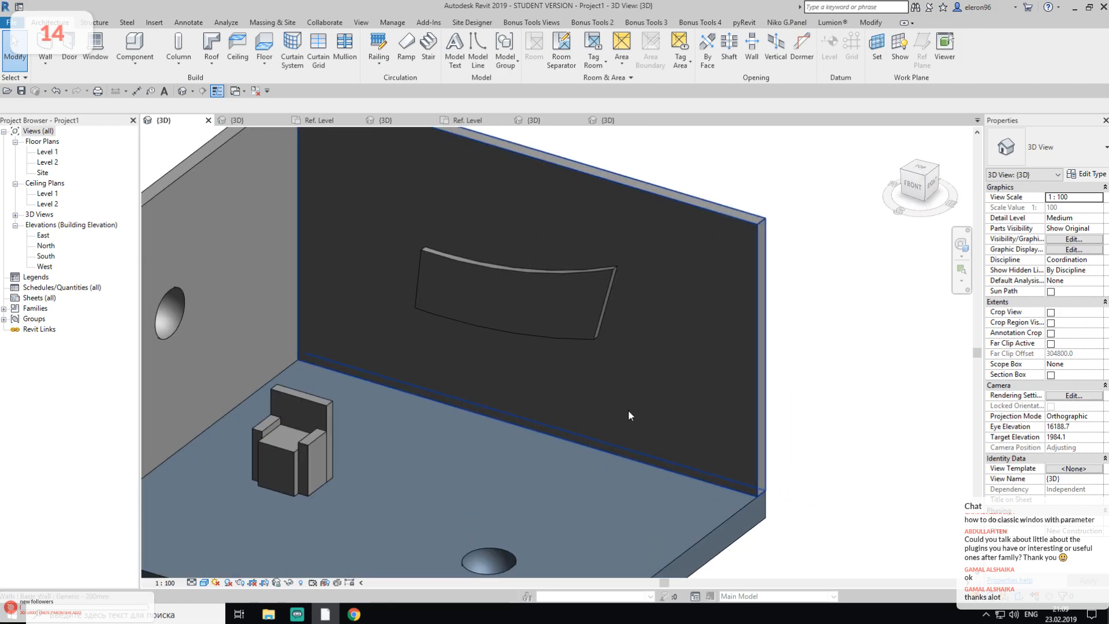
scroll(672, 352, "up", 3)
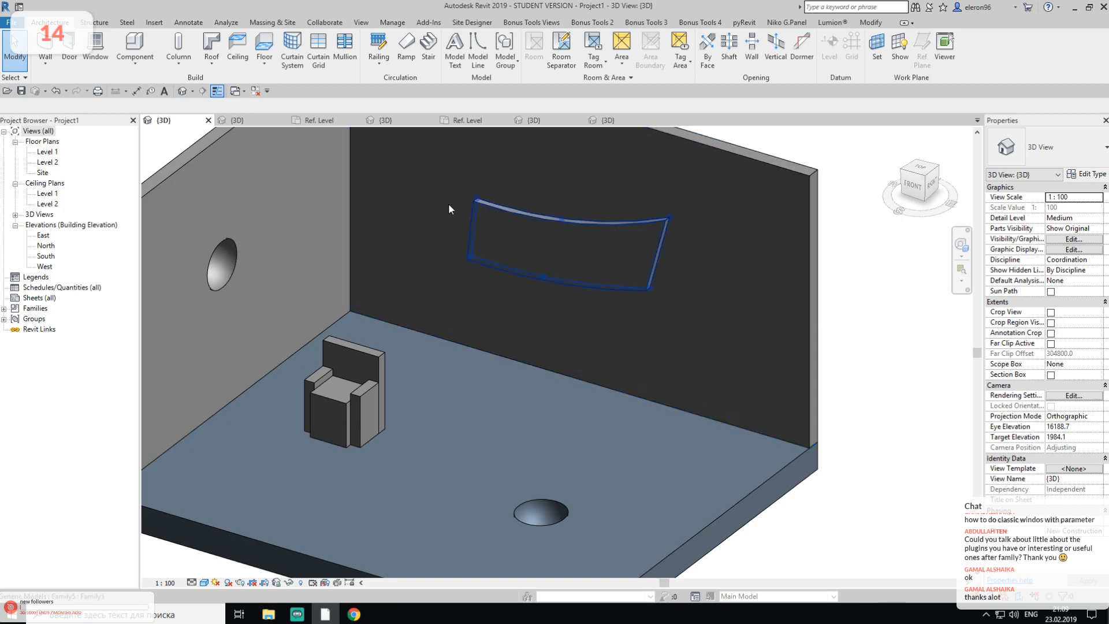
left_click(648, 207)
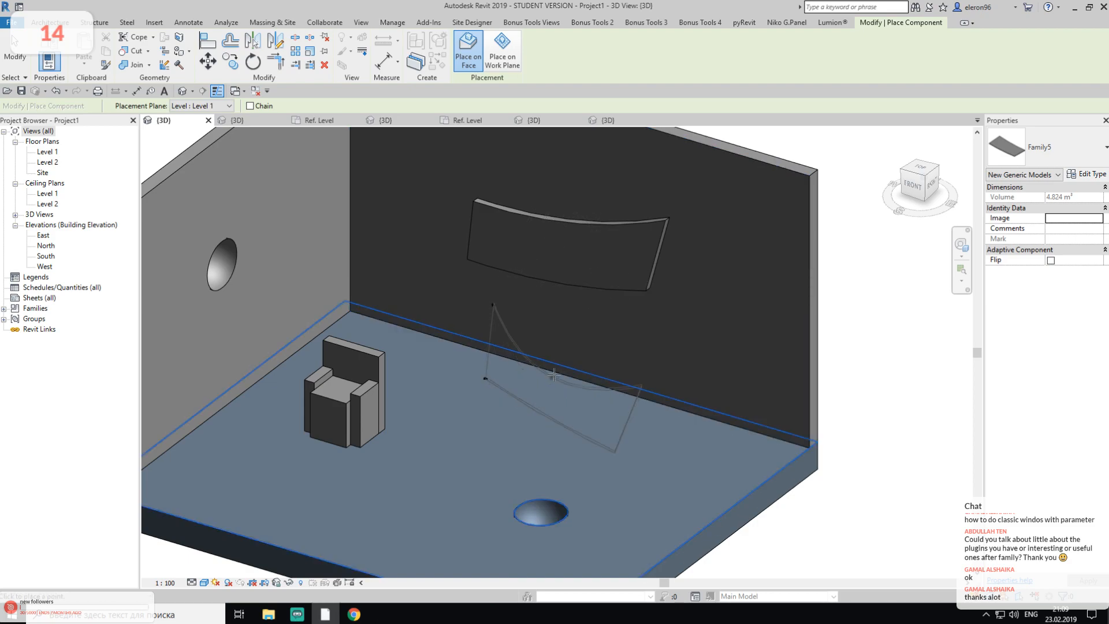
left_click(569, 329)
left_click(559, 405)
left_click(639, 428)
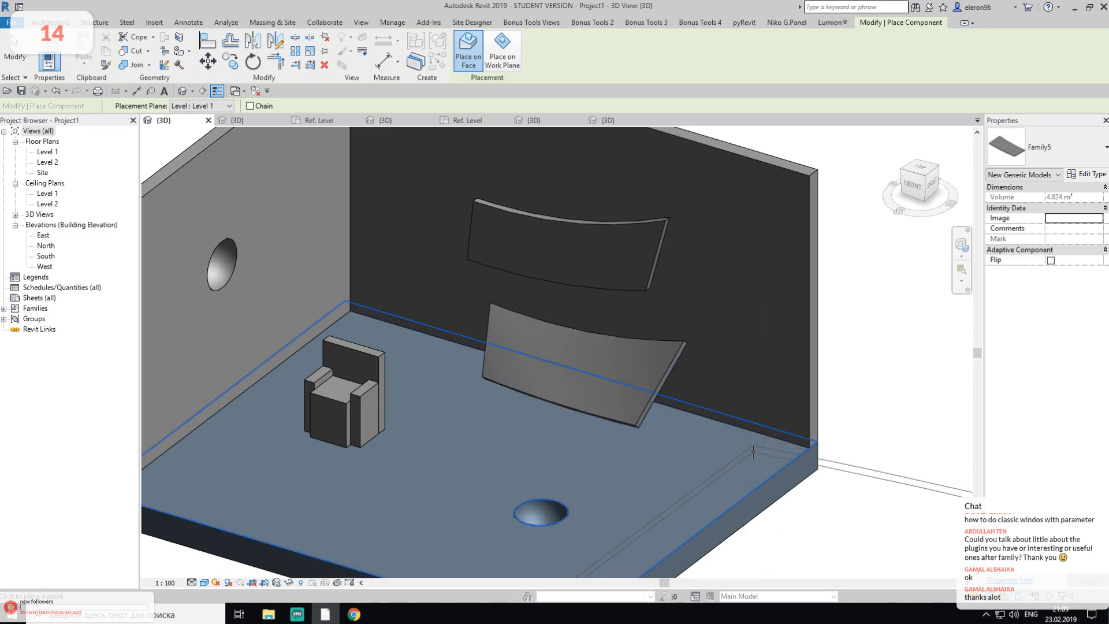
key("Escape")
key("Escape")
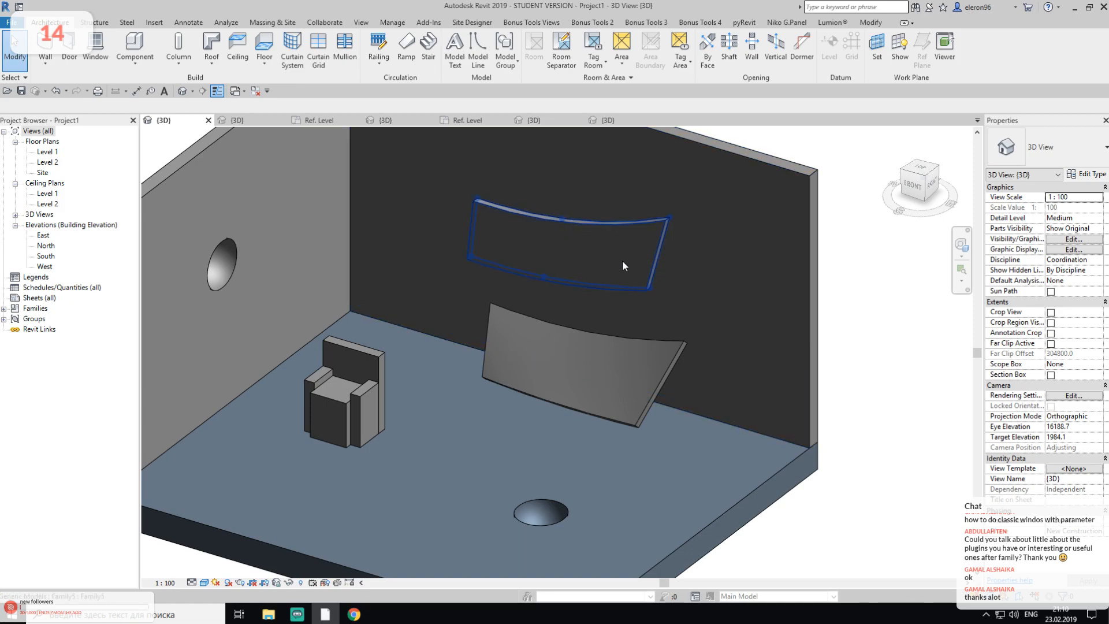
Examine both adaptive panels and their numbered placement points from several angles
middle_click_drag(715, 303, 569, 231, "shift")
middle_click_drag(733, 366, 563, 275)
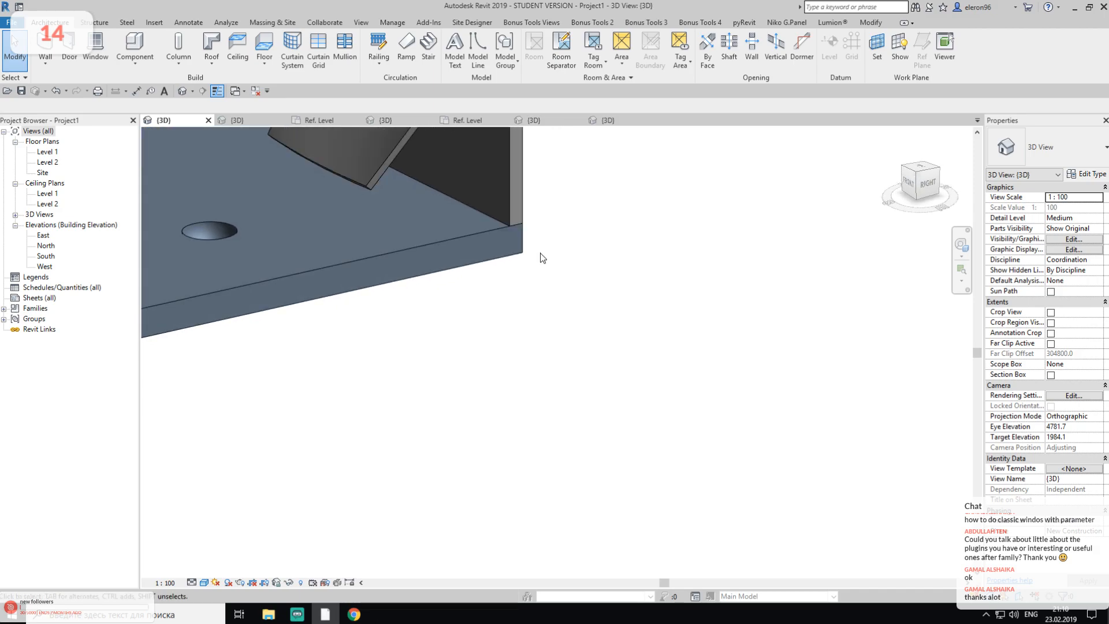
middle_click_drag(431, 203, 683, 445)
middle_click_drag(626, 396, 667, 411, "shift")
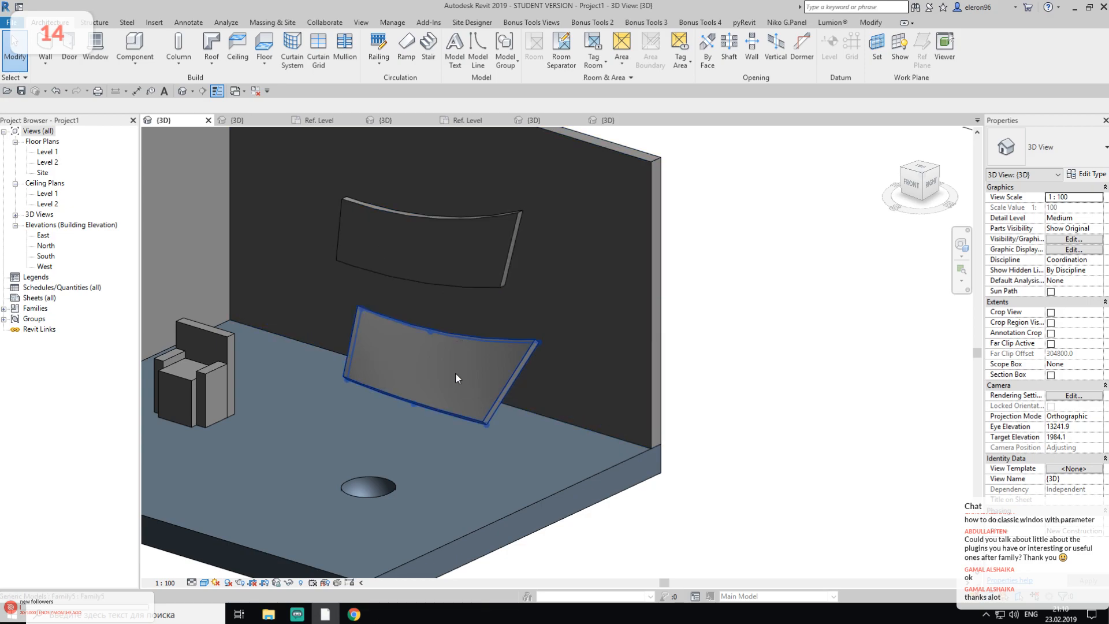
left_click(480, 250)
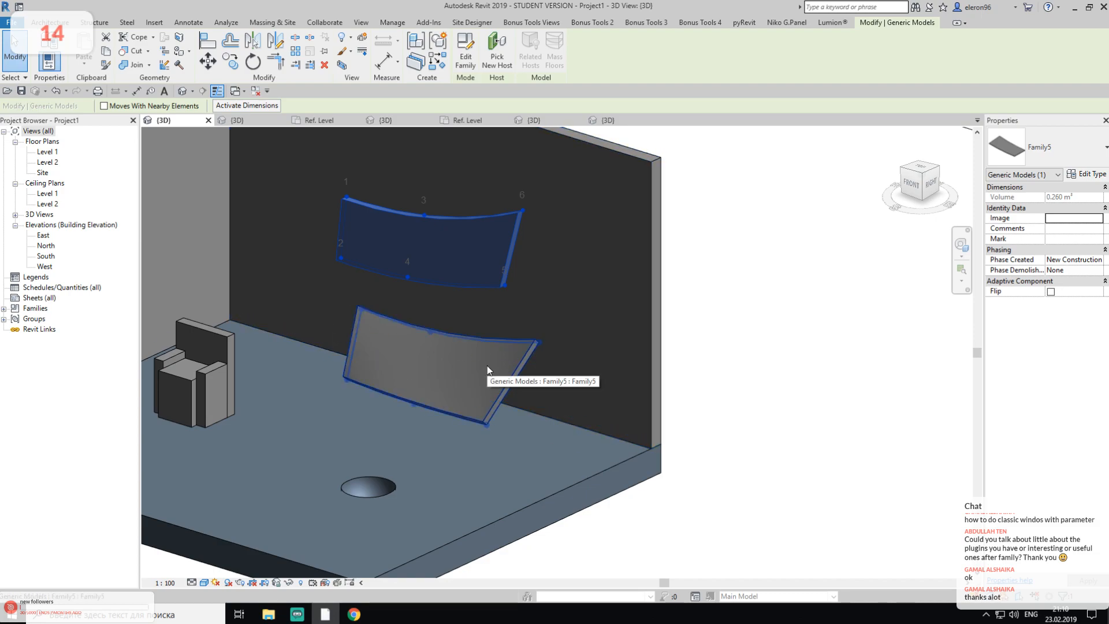
scroll(523, 372, "down", 5)
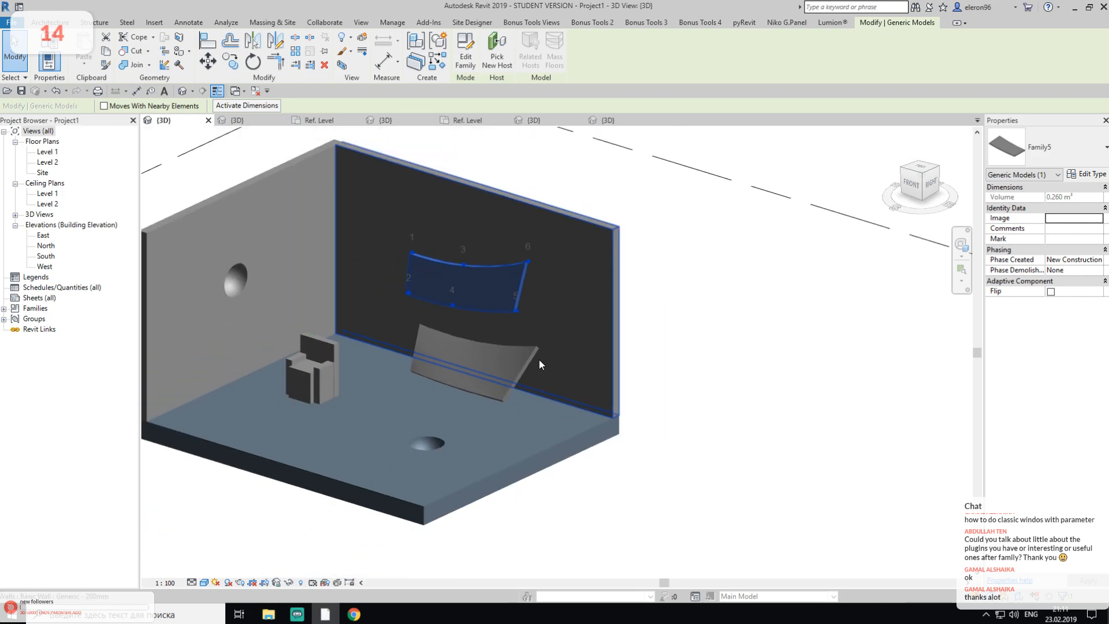
middle_click_drag(508, 350, 603, 402, "shift")
key("Escape")
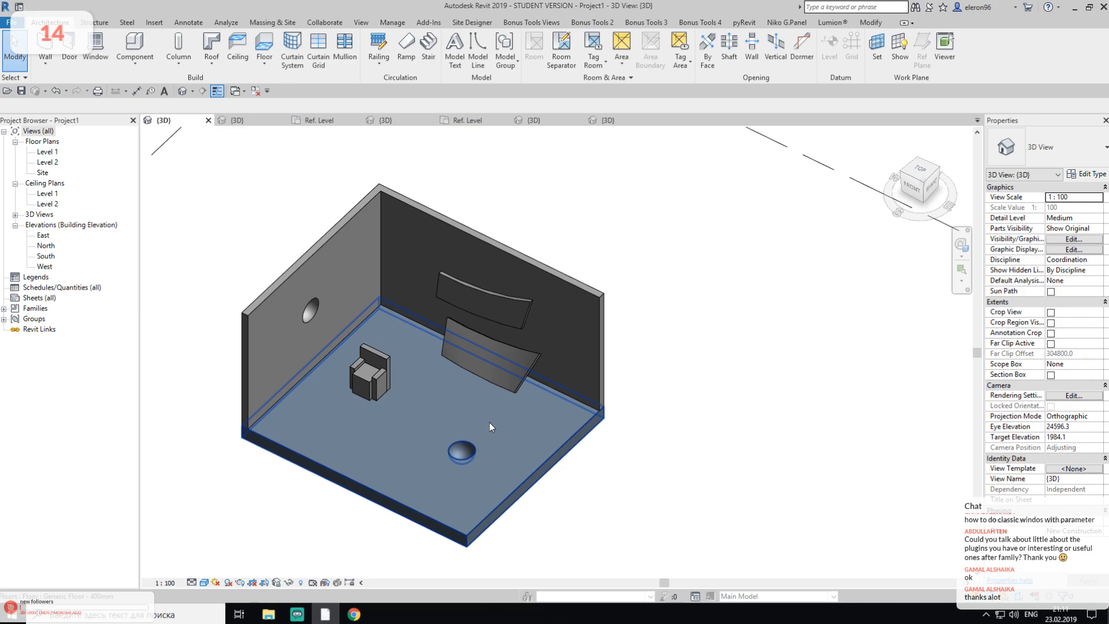
Review the Site Designer tools, the installed add-ins and the list of external tools
key("Escape")
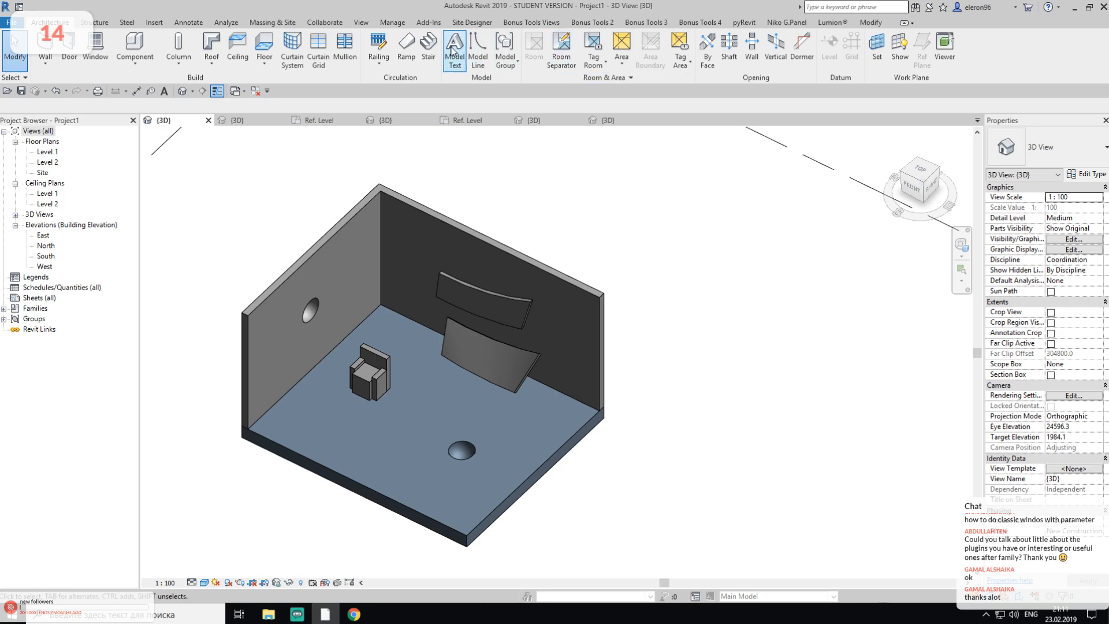
left_click(463, 26)
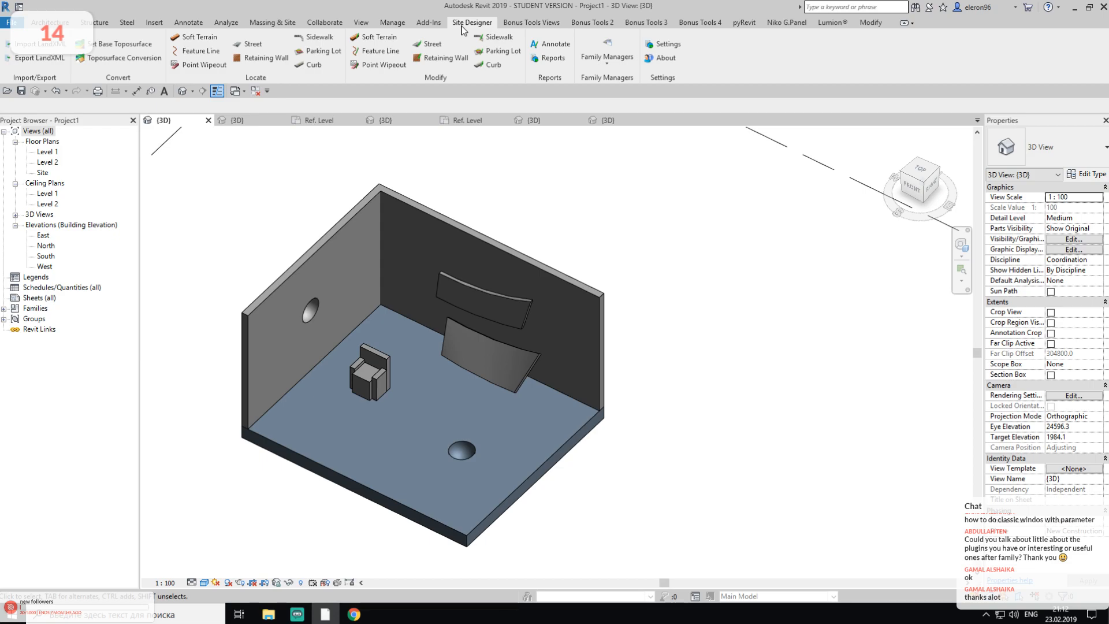
left_click(439, 26)
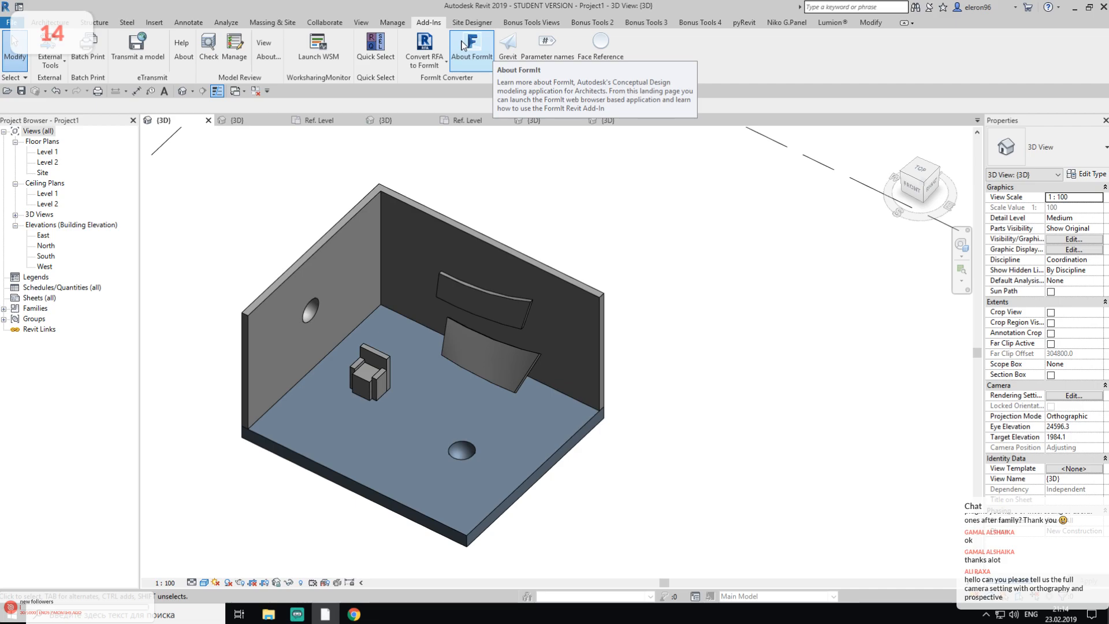
left_click(51, 60)
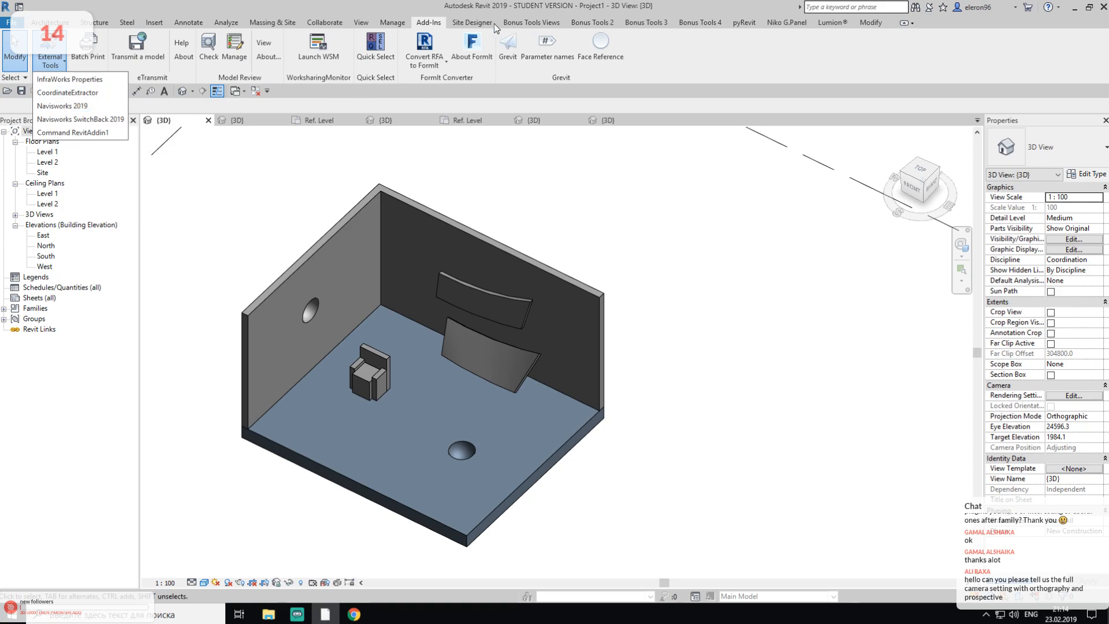
Look through the Bonus Tools, pyRevit, custom API, Lumion LiveSync and analysis tools, ending back at the architecture tools
left_click(534, 23)
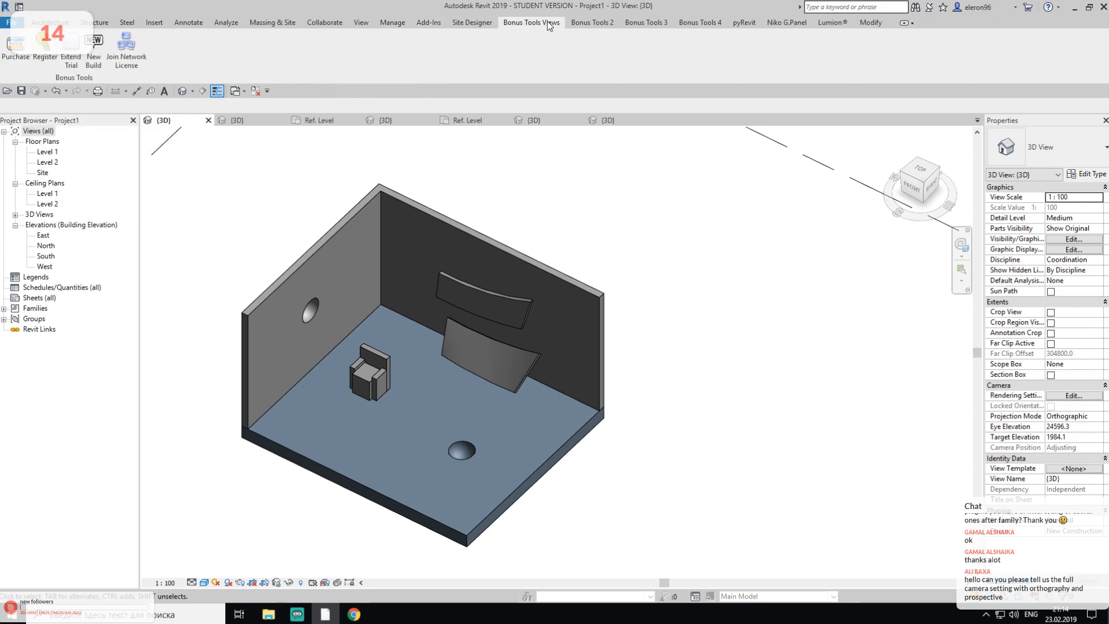
left_click(592, 22)
left_click(655, 26)
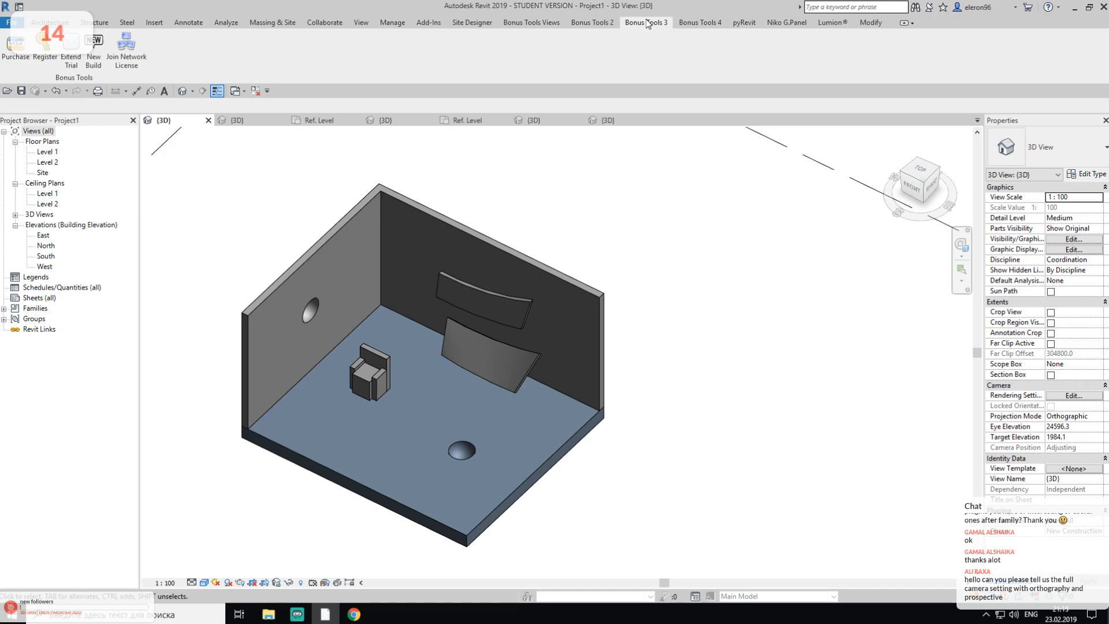
left_click(751, 20)
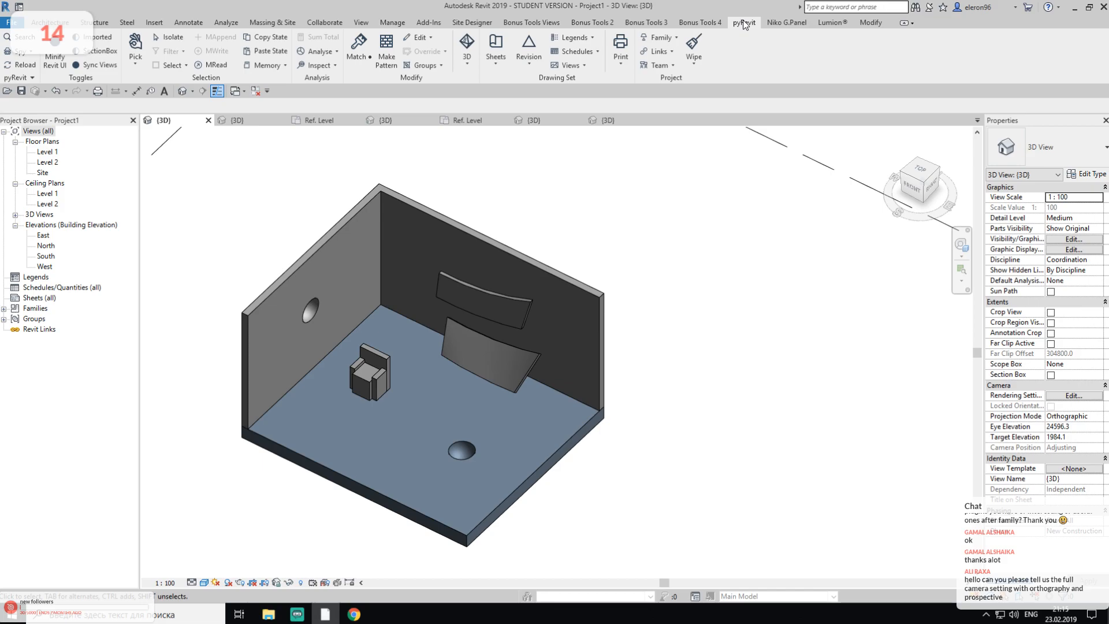
left_click(785, 27)
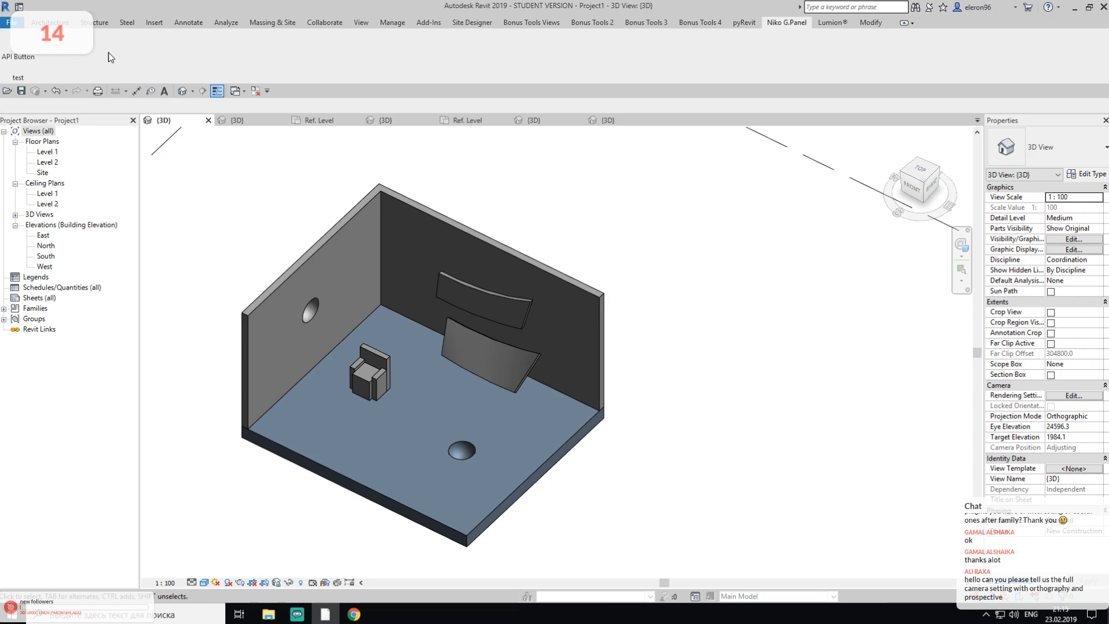
left_click(834, 22)
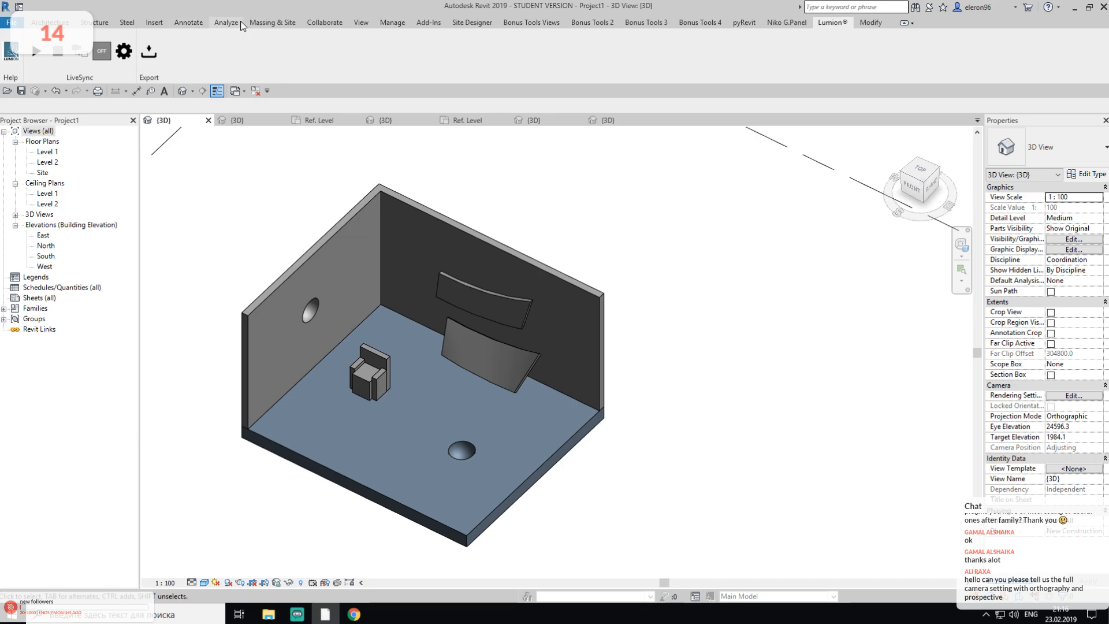
left_click(226, 23)
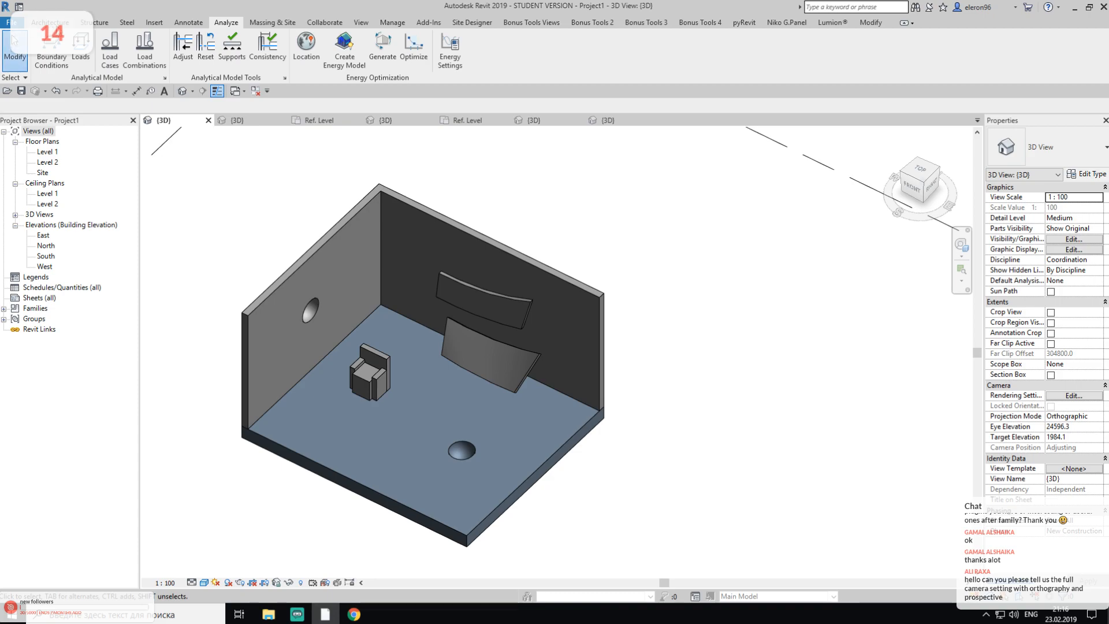
left_click(50, 23)
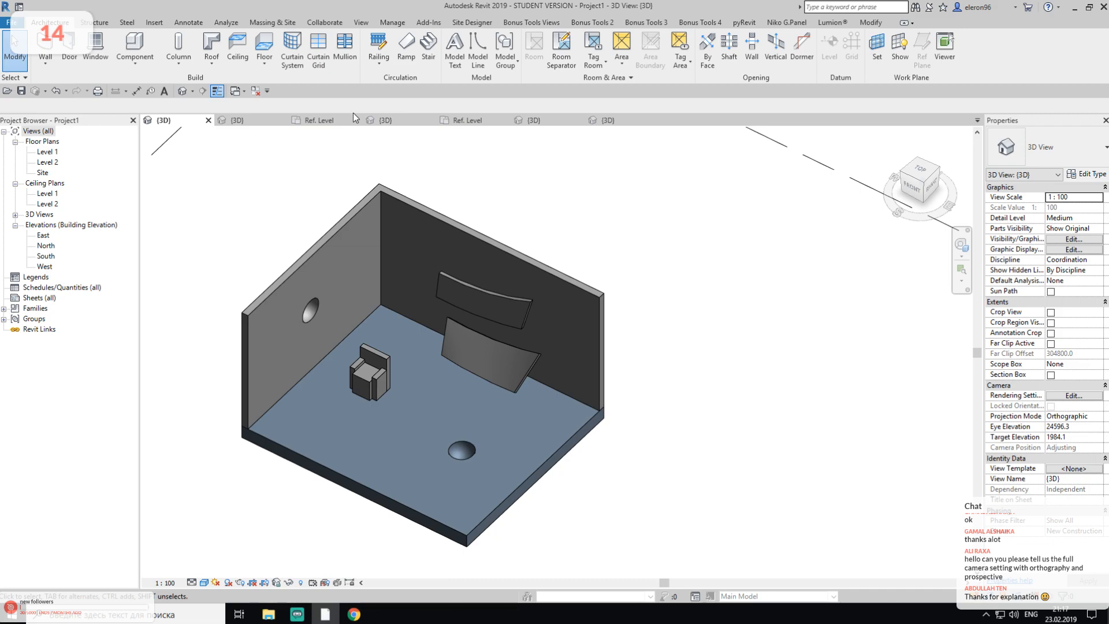
Switch to Chrome, examine the Revit projects and Dynamo scripts offered on the creator's Gumroad profile, and return to Revit
left_click(354, 614)
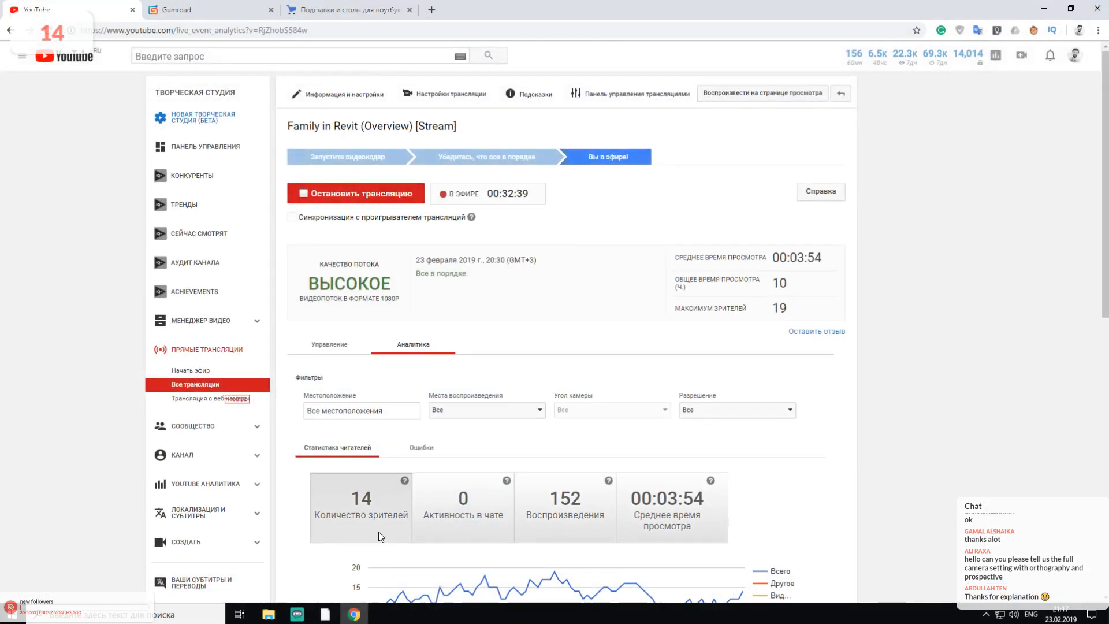
left_click(190, 10)
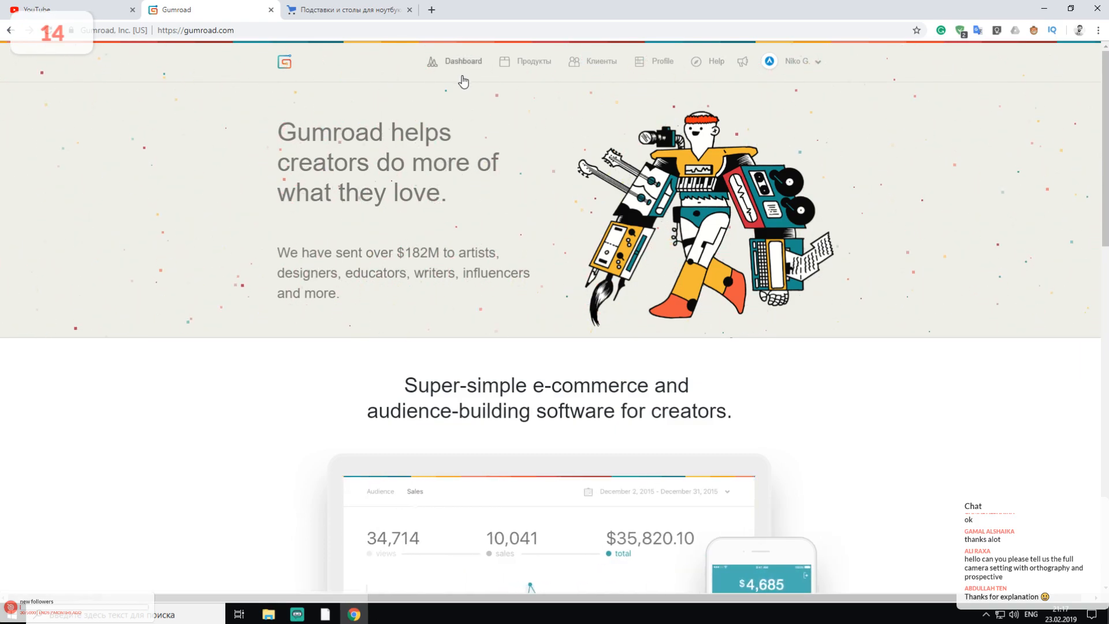
left_click(534, 77)
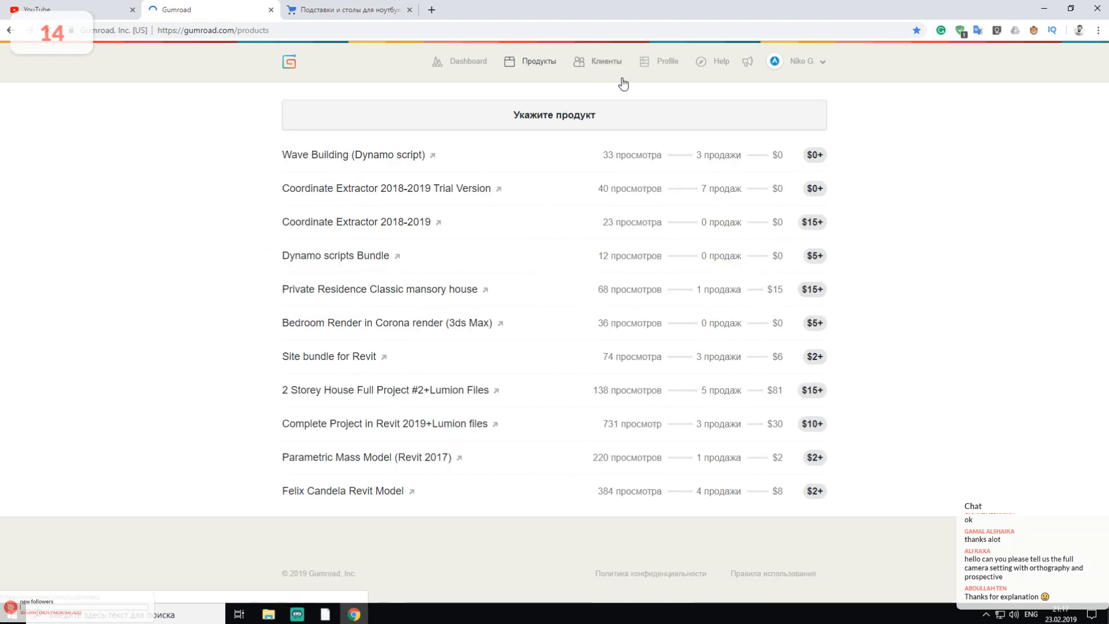
left_click(718, 132)
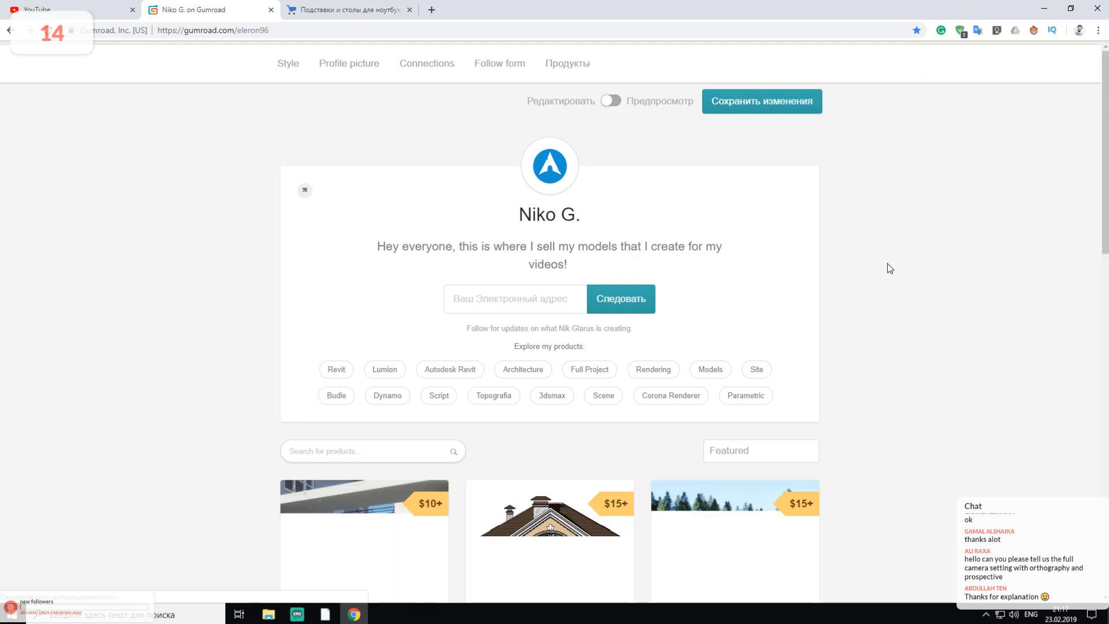
scroll(889, 268, "down", 5)
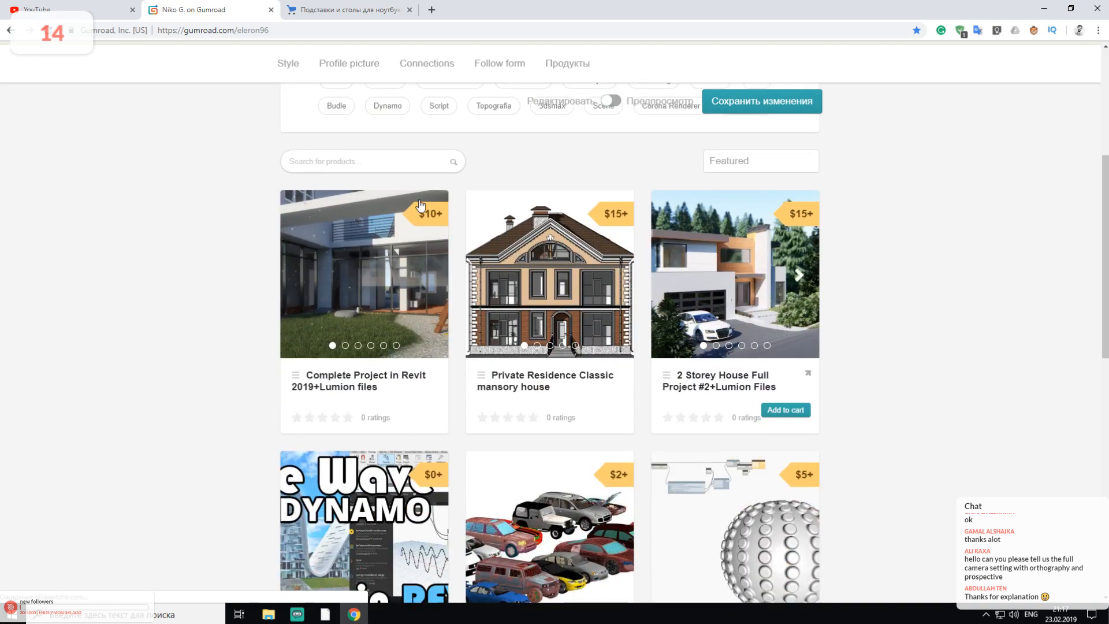
scroll(890, 333, "down", 2)
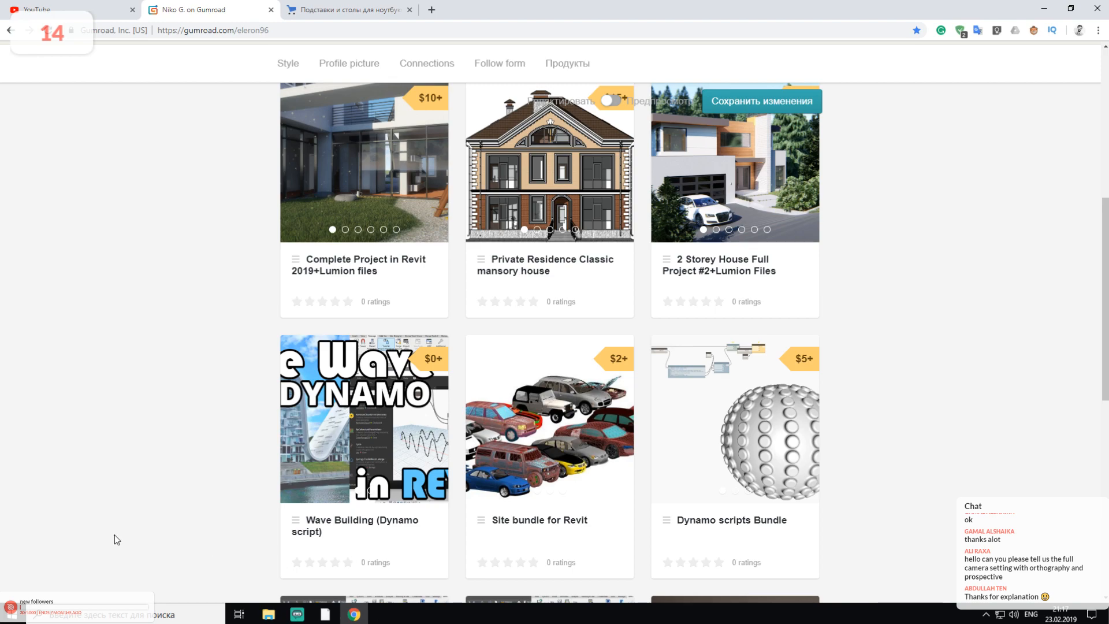
scroll(360, 381, "down", 2)
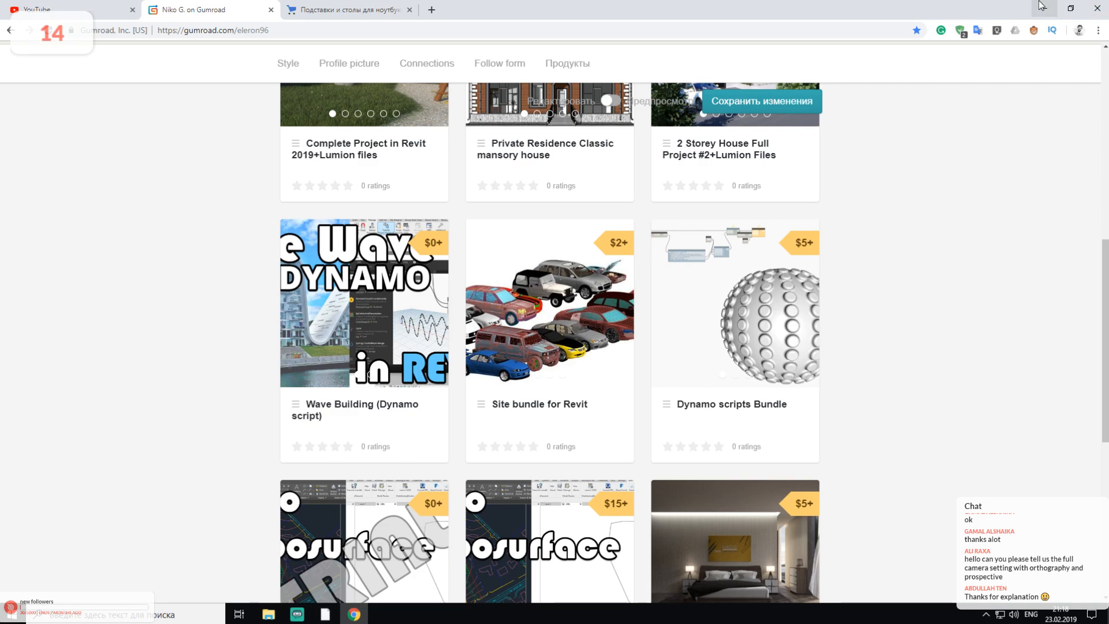
key("alt+Tab")
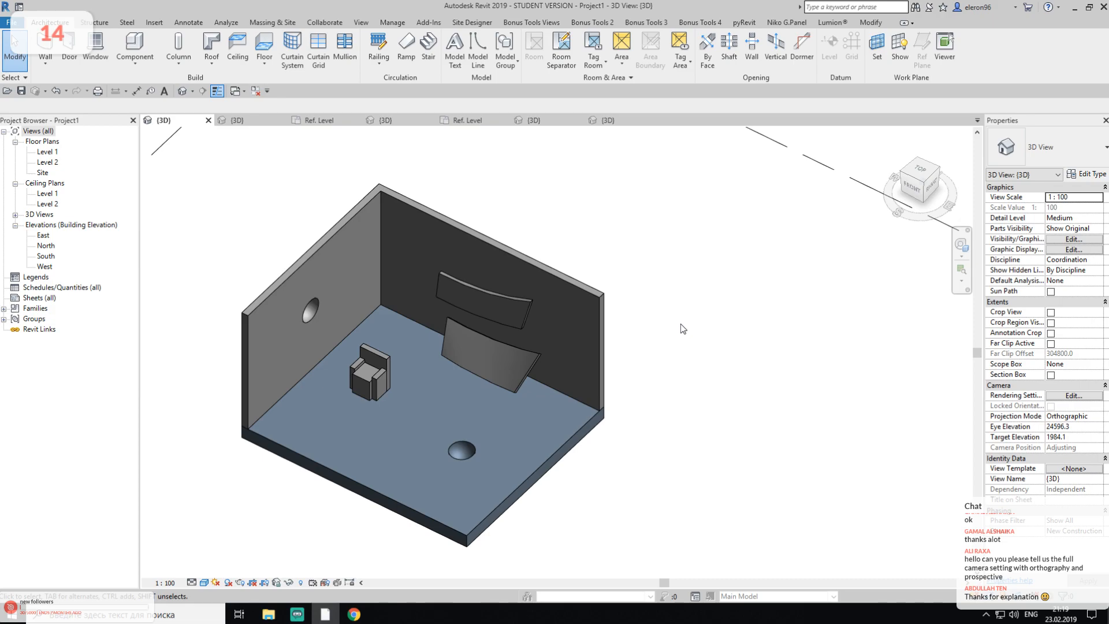
left_click(297, 614)
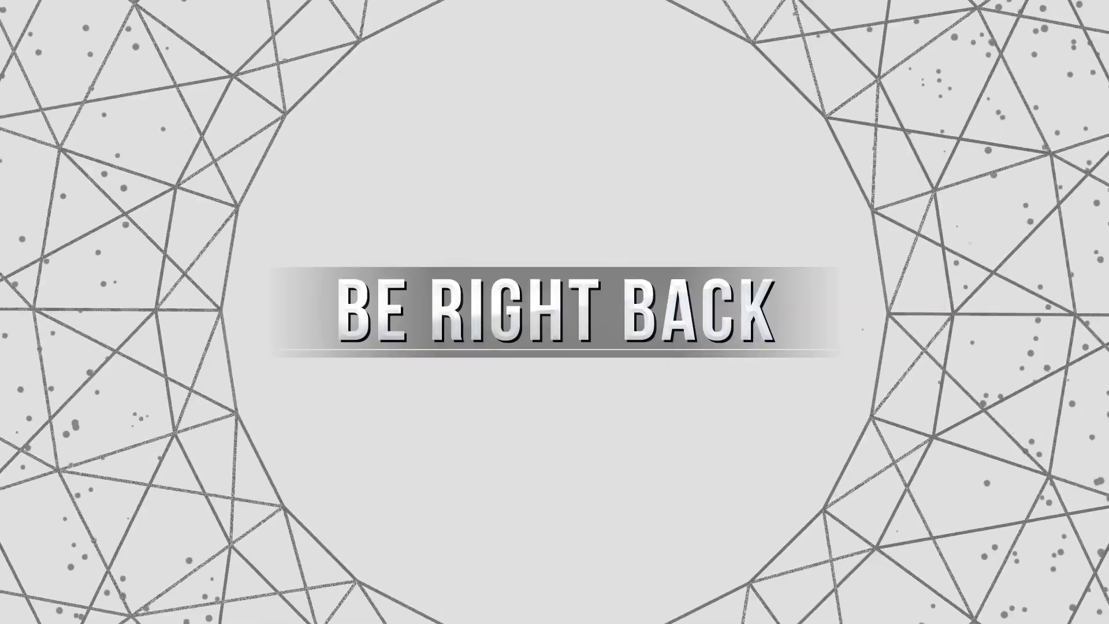